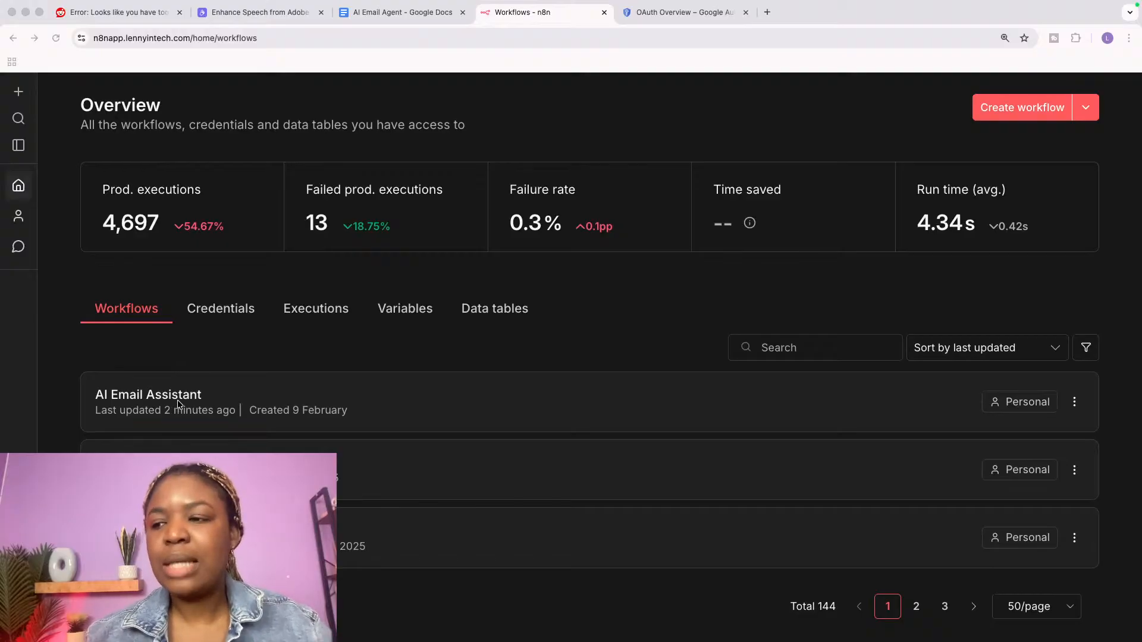
Step: Browse the Credentials, Executions, Variables and Data tables lists in n8n
click(226, 314)
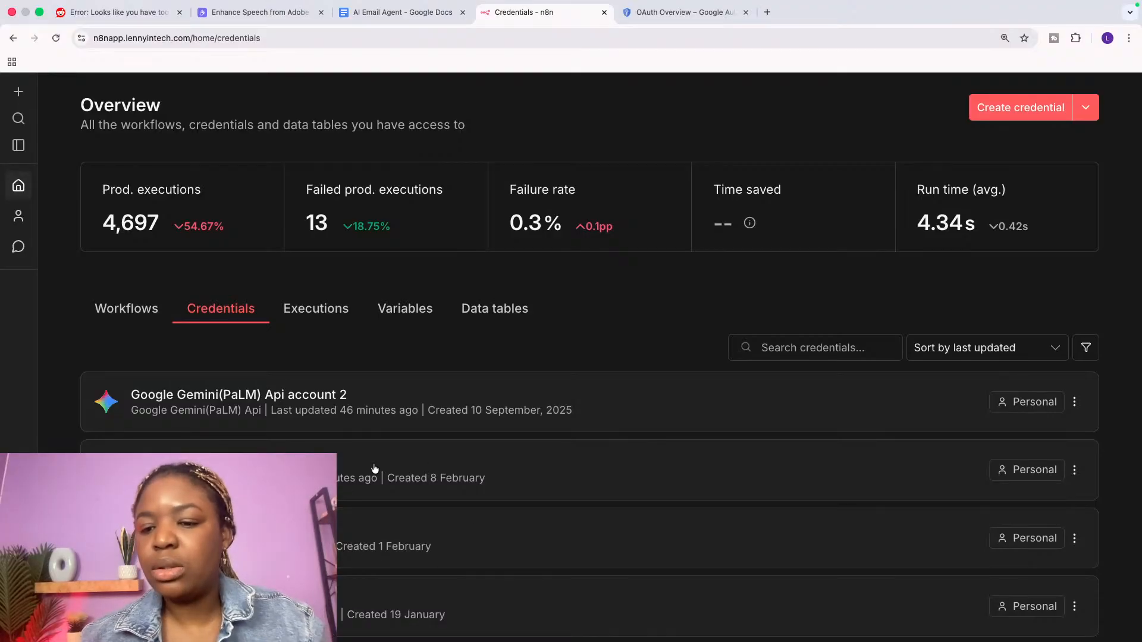
click(332, 315)
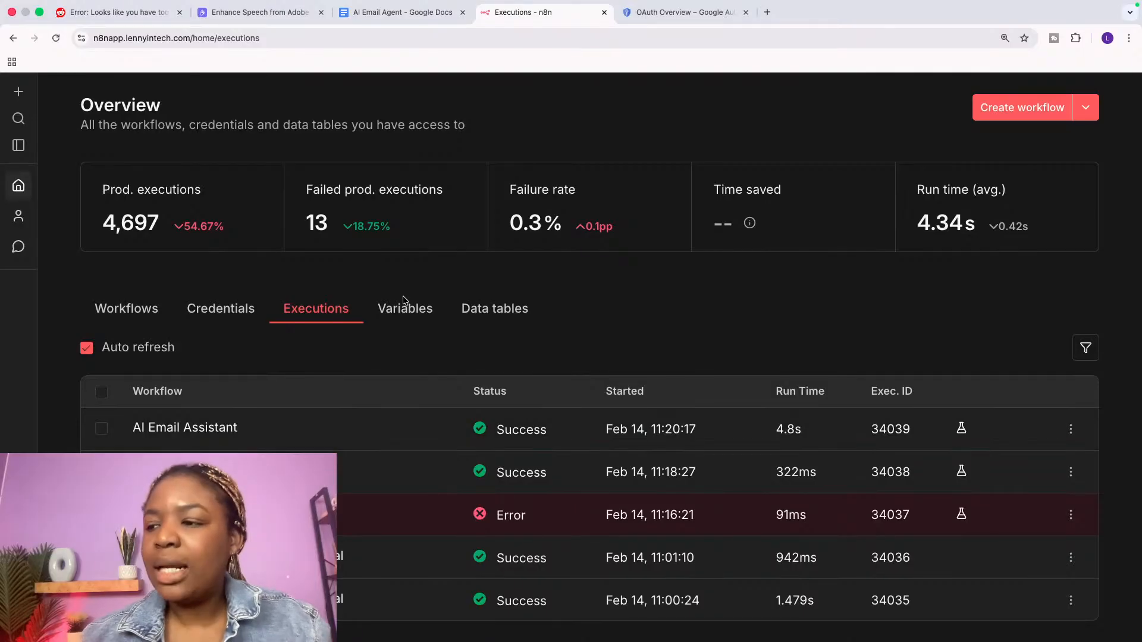
click(403, 310)
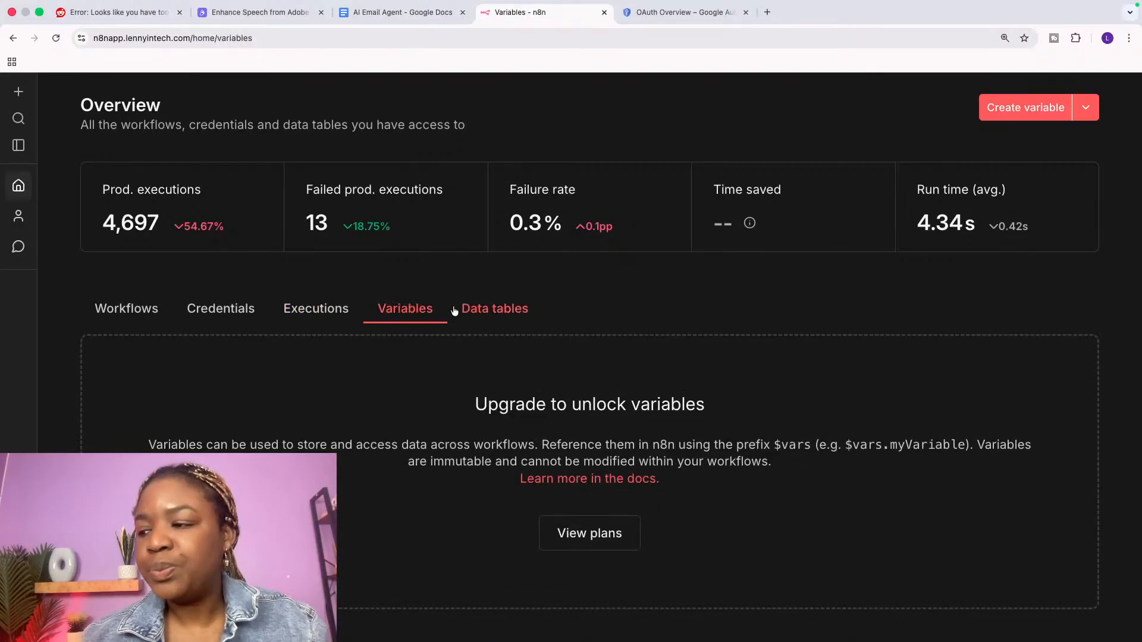
click(487, 312)
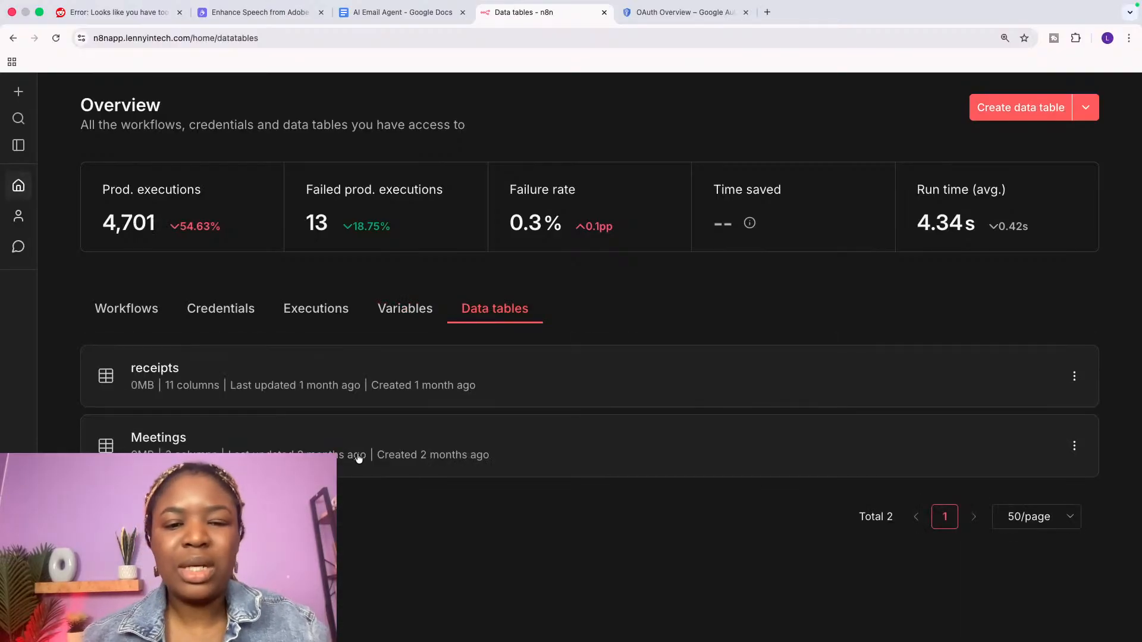
Step: Return to Workflows and create a new empty workflow, My workflow 49
mouse_move(358, 457)
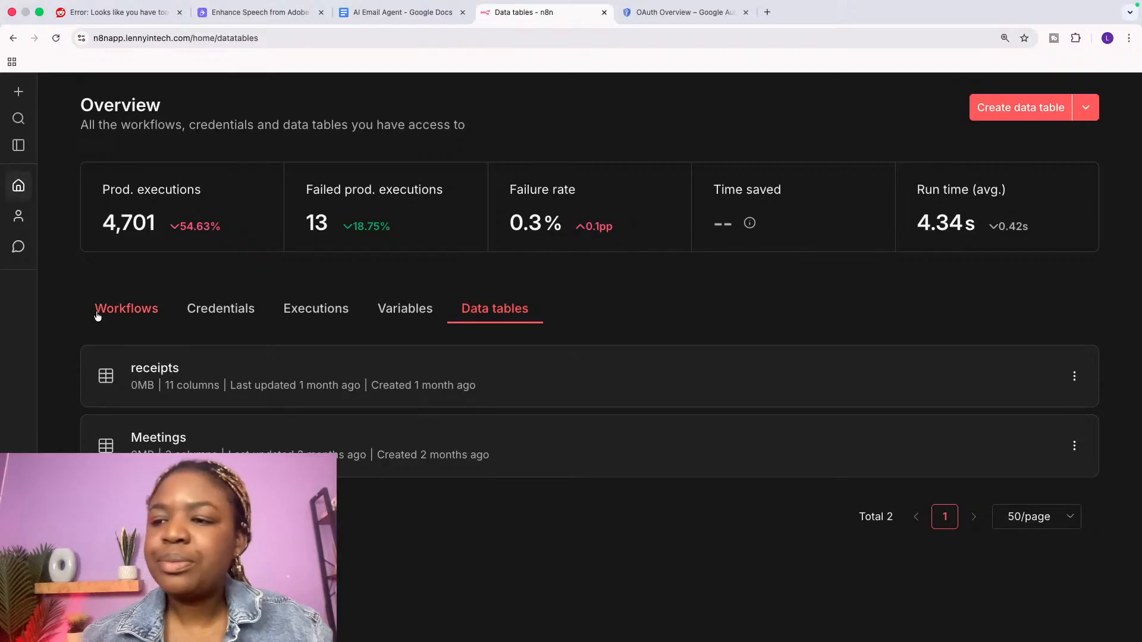
click(118, 311)
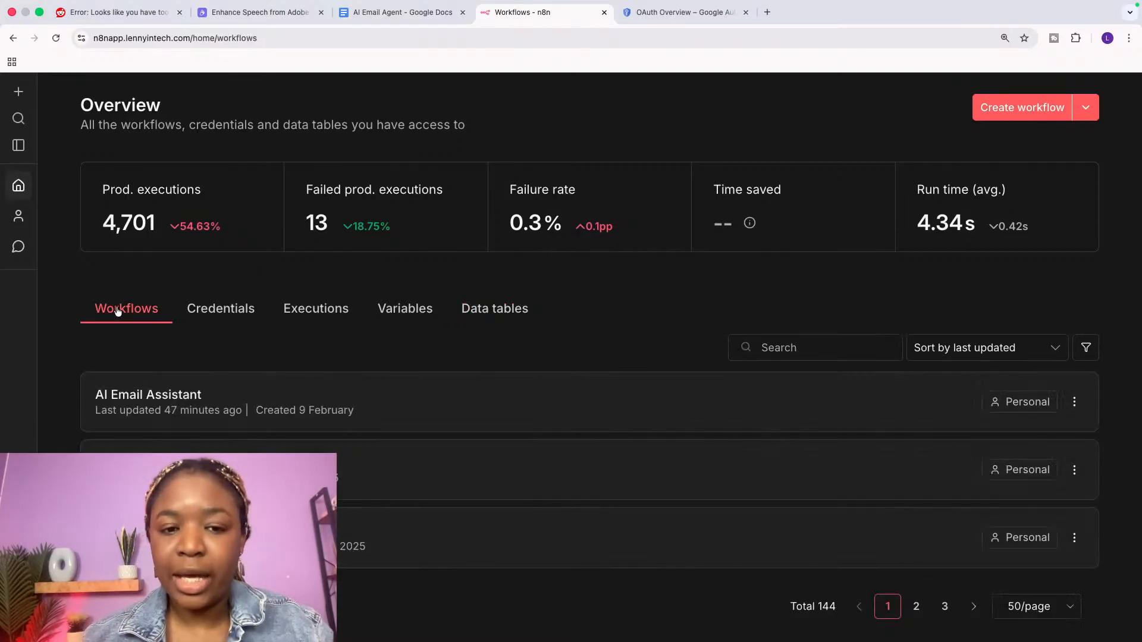
click(1025, 113)
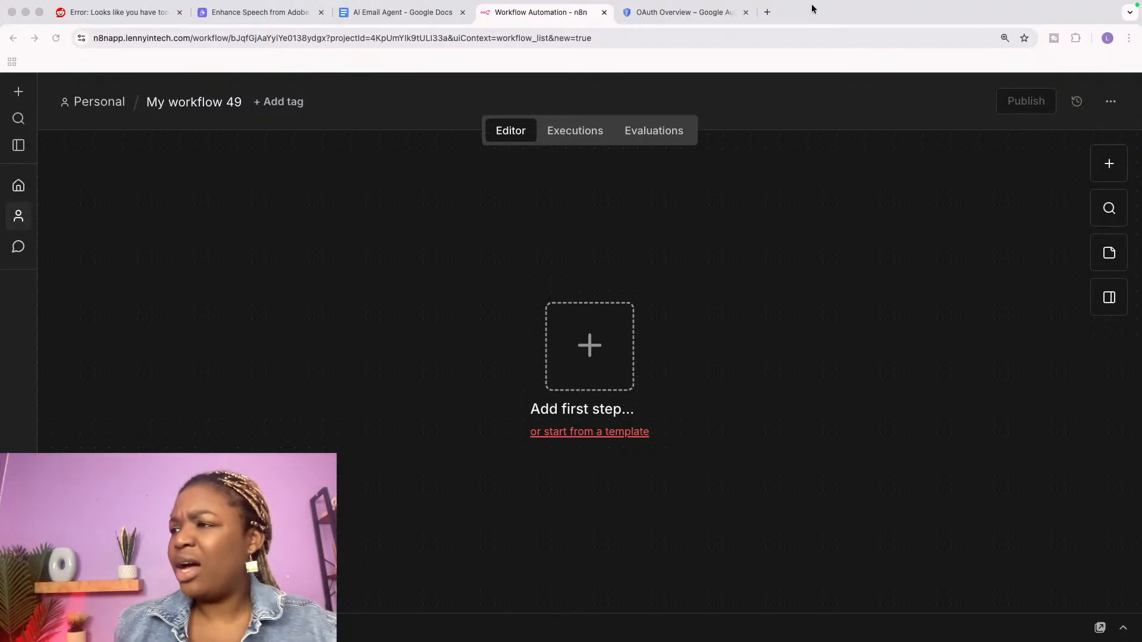
Step: Load youtube.com in a new browser tab
click(767, 12)
text(y)
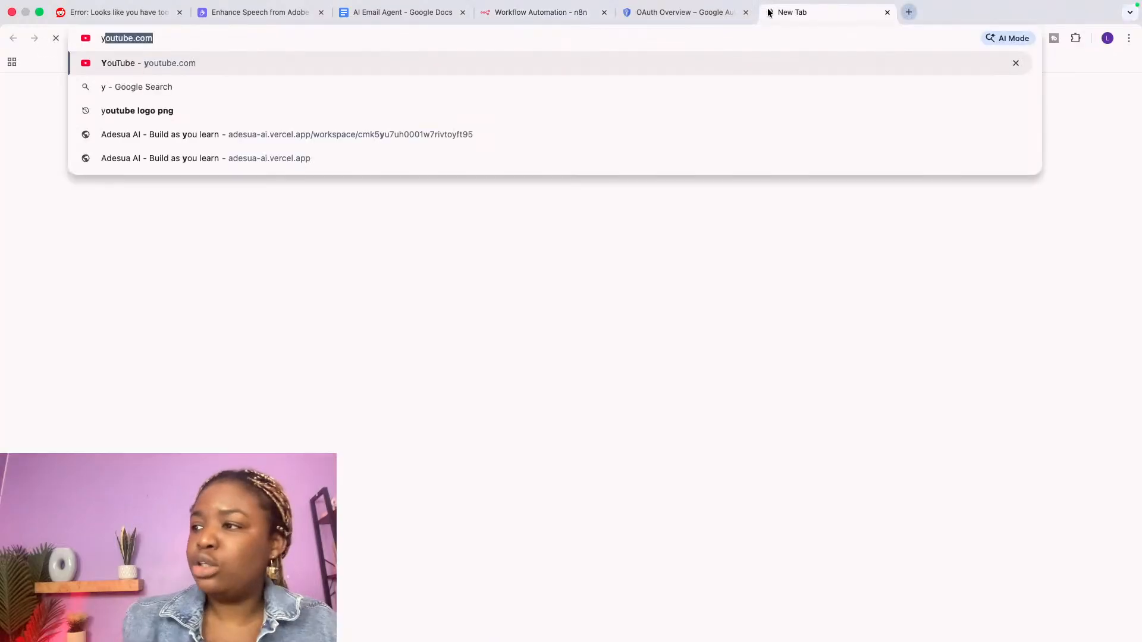
key(Return)
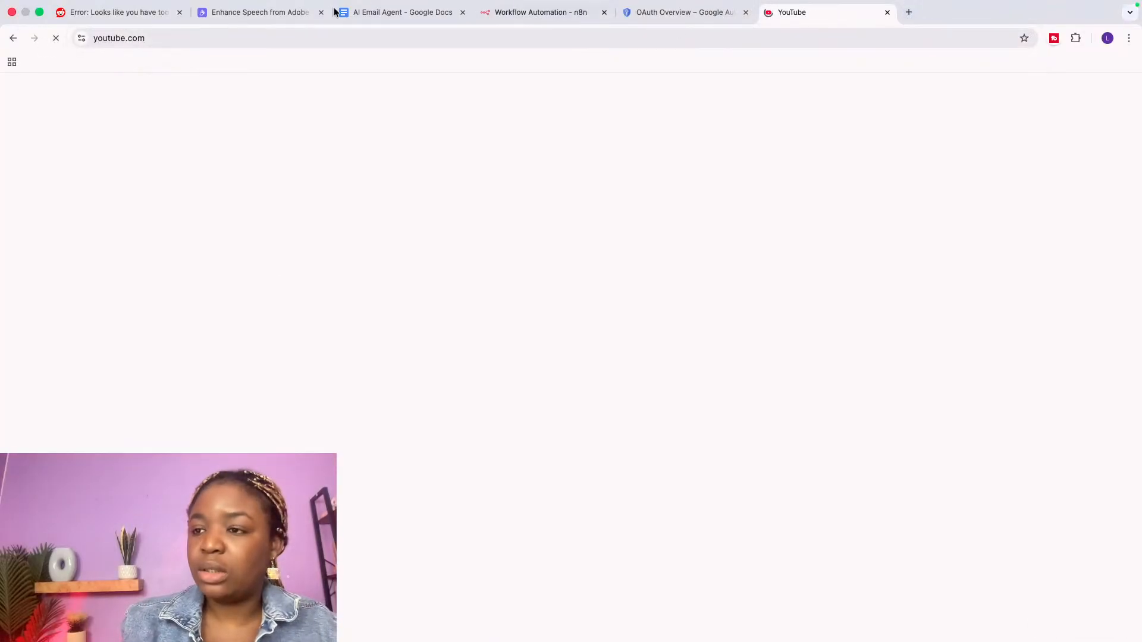
click(176, 37)
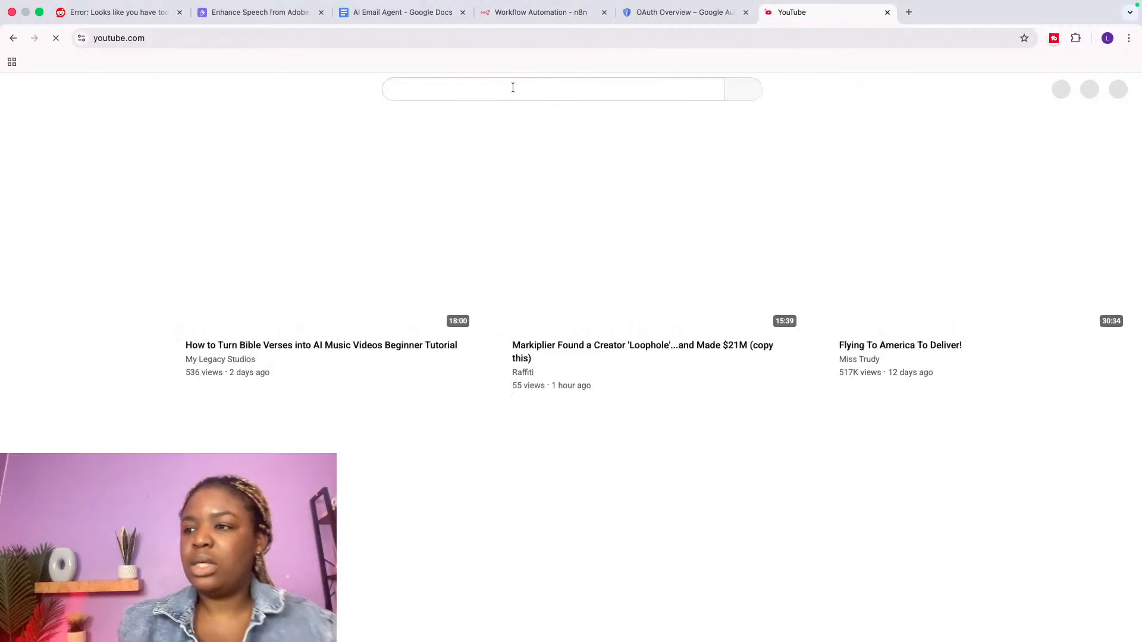
Step: Search YouTube for thisaitooldoesthat, open the ThisAIToolDoesThat channel, then go back to n8n
click(513, 88)
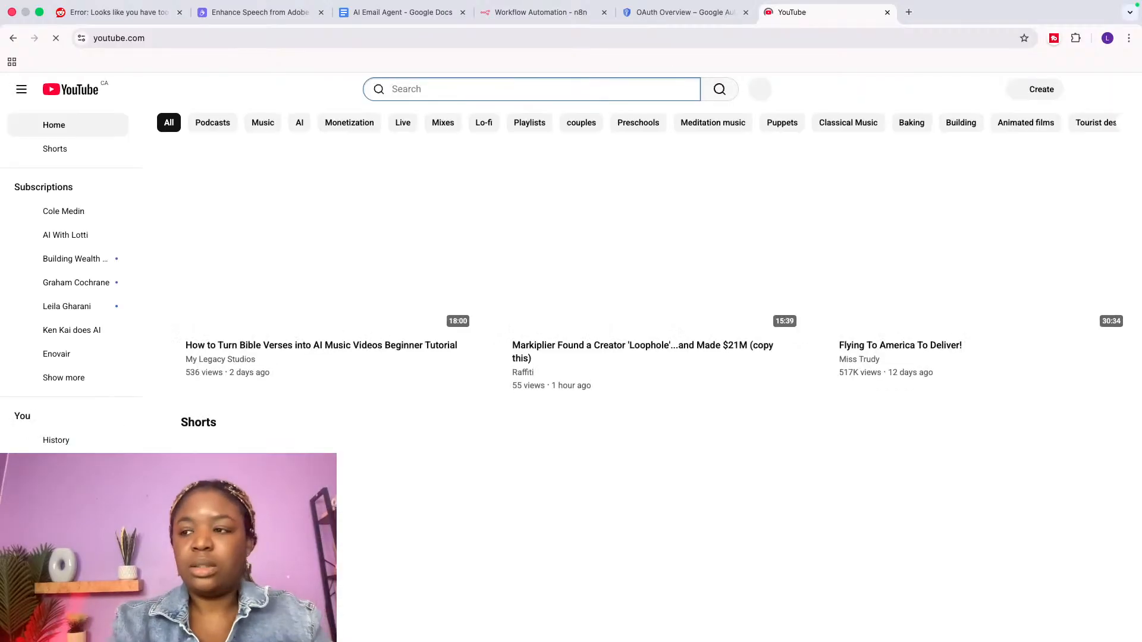
text(T)
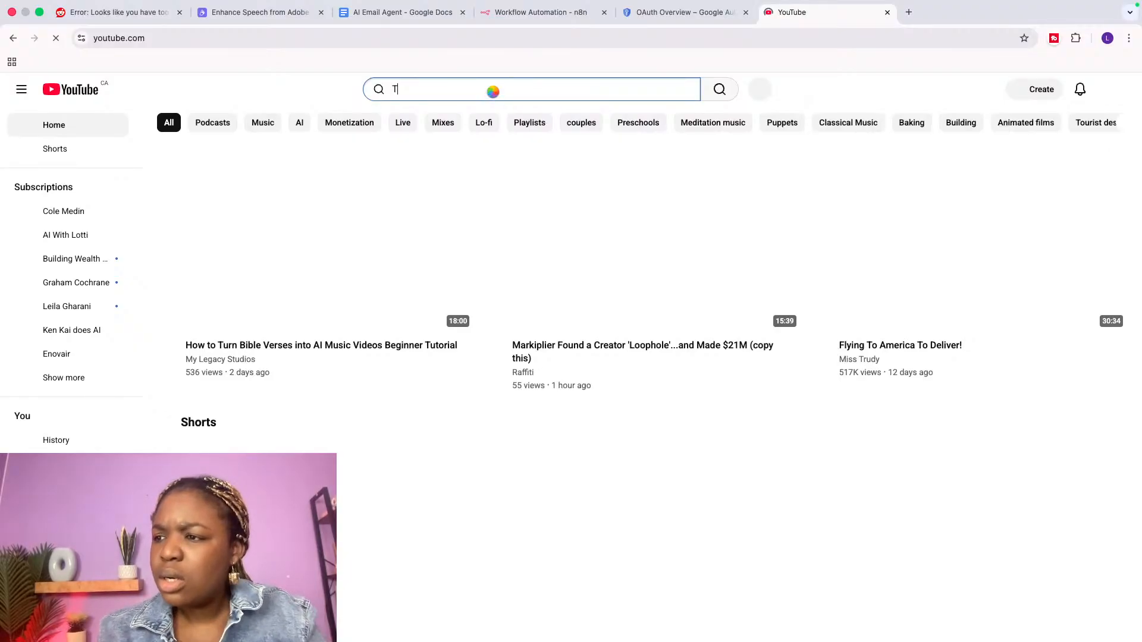
text(hisai)
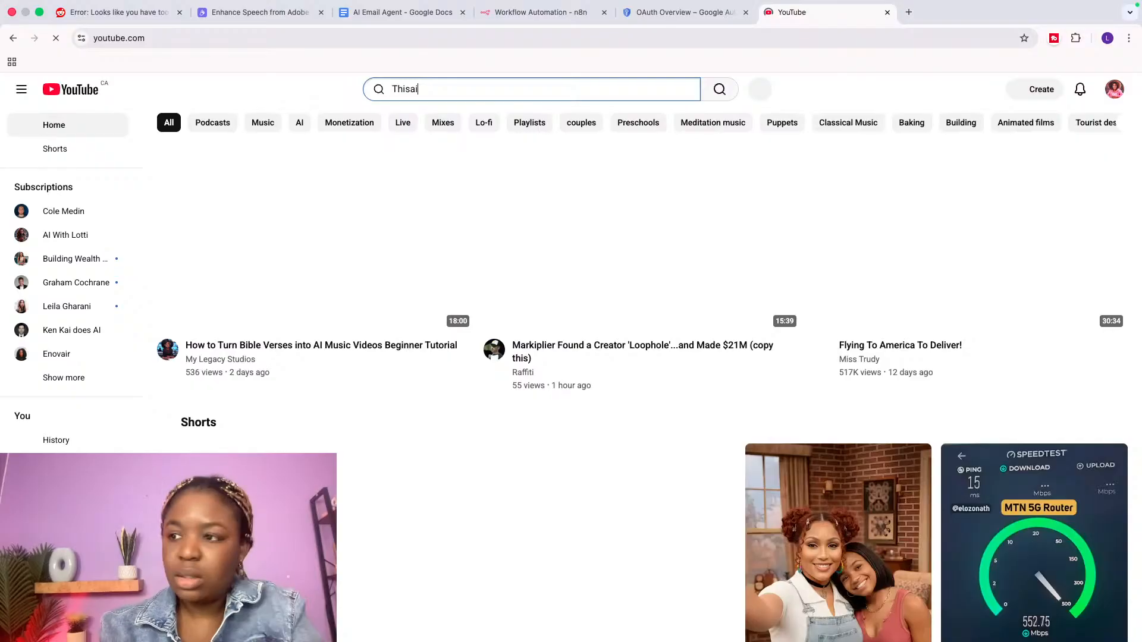
text(tool)
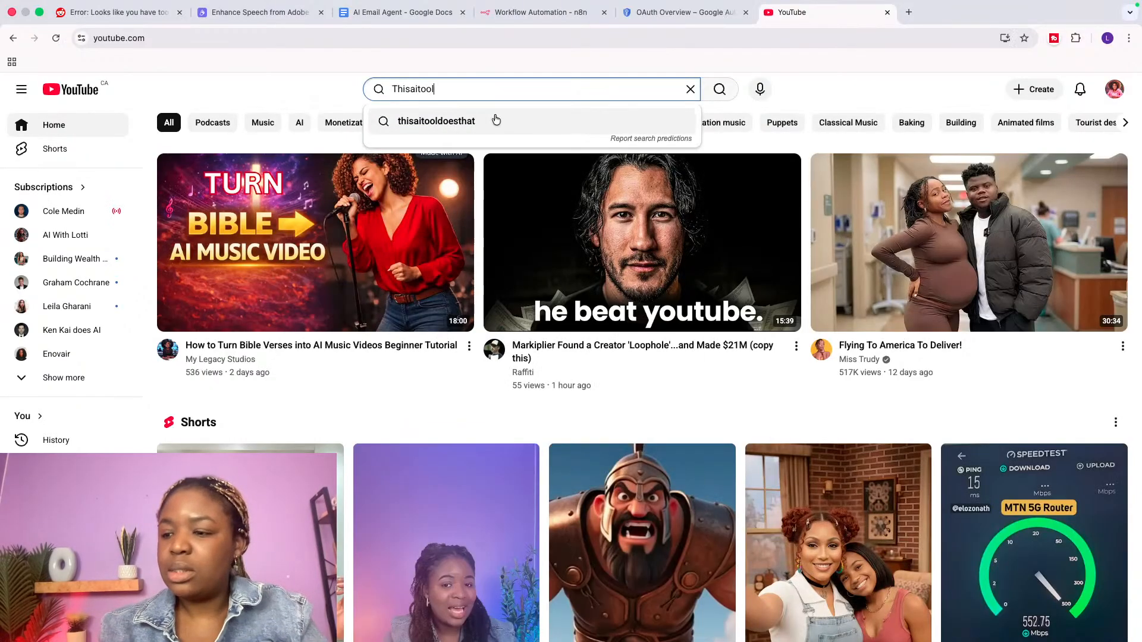
click(494, 121)
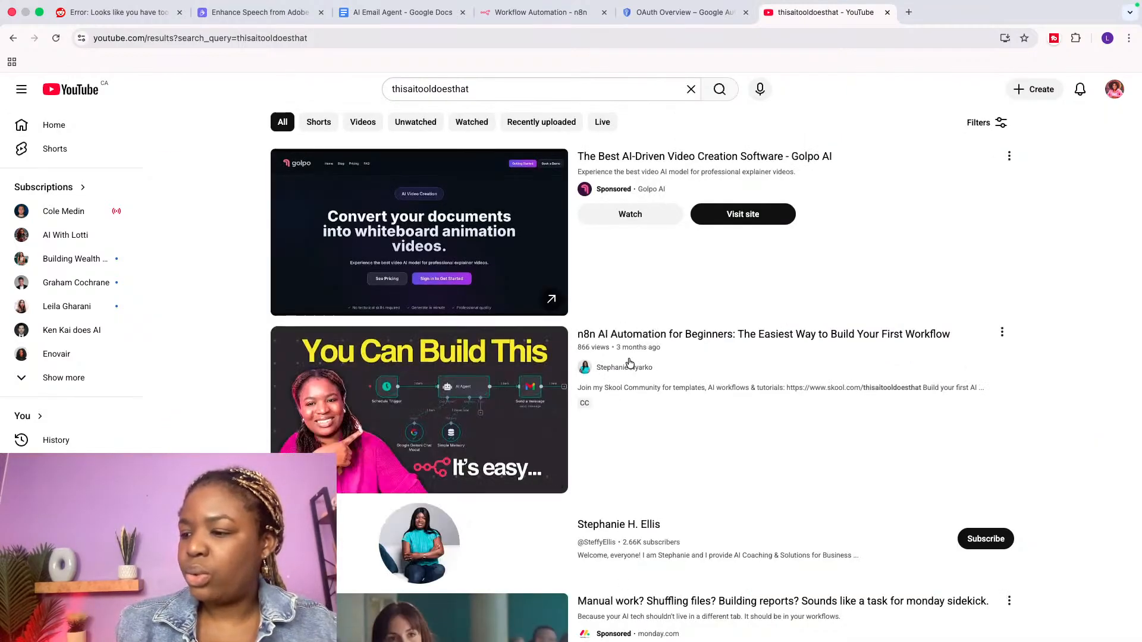
click(629, 368)
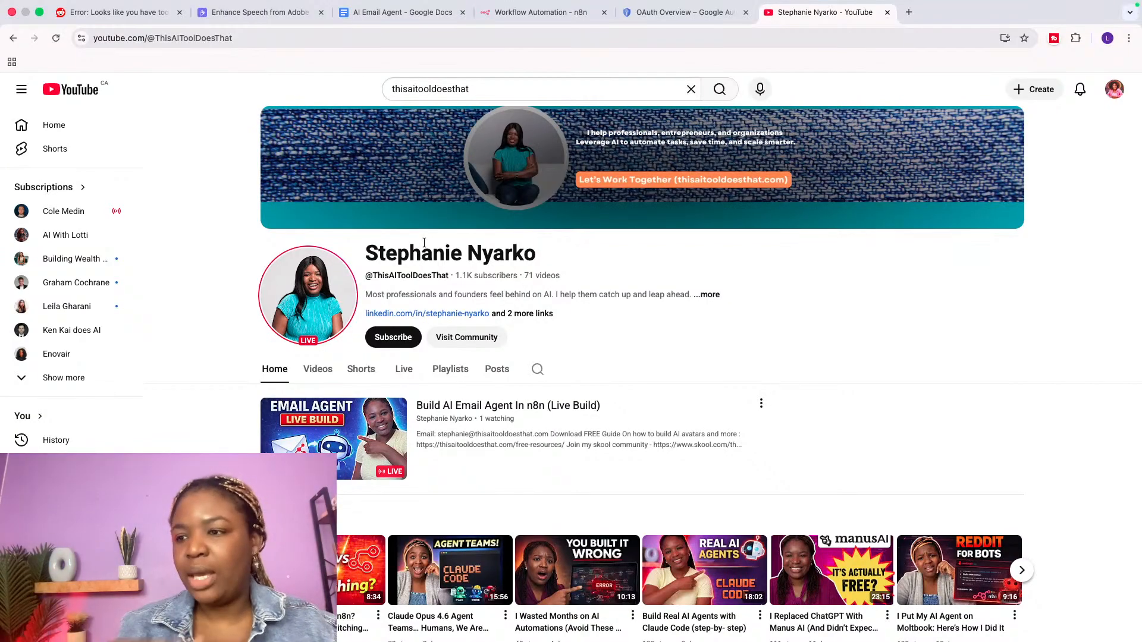
click(523, 16)
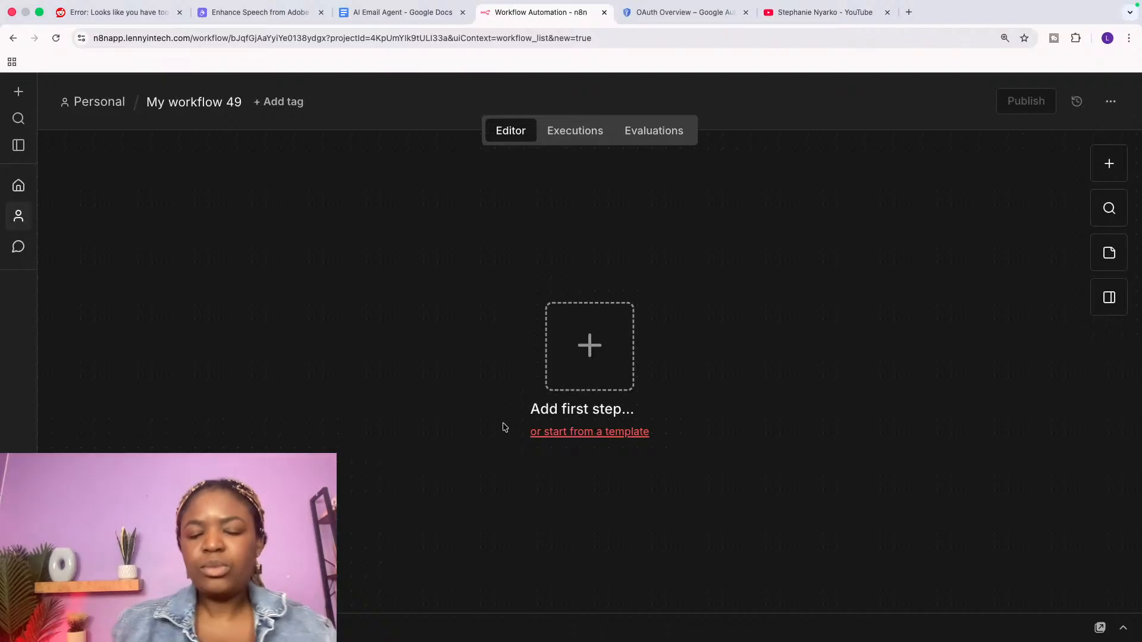
Step: Move the Add first step placeholder left and bring up the 'What triggers this workflow?' choices
drag(589, 345, 392, 326)
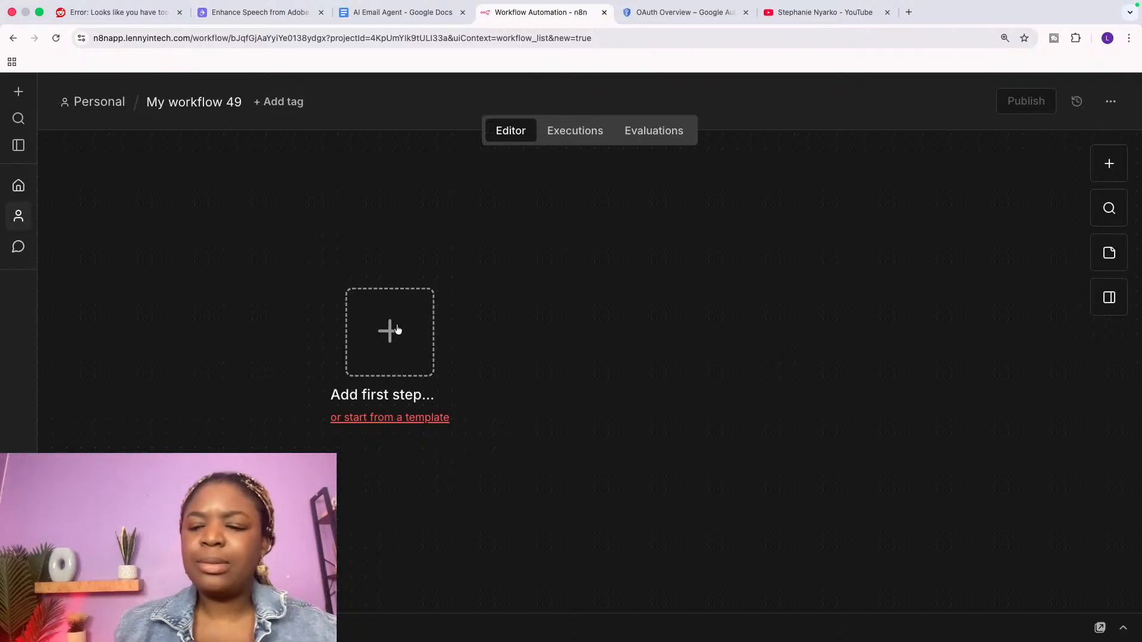
click(397, 329)
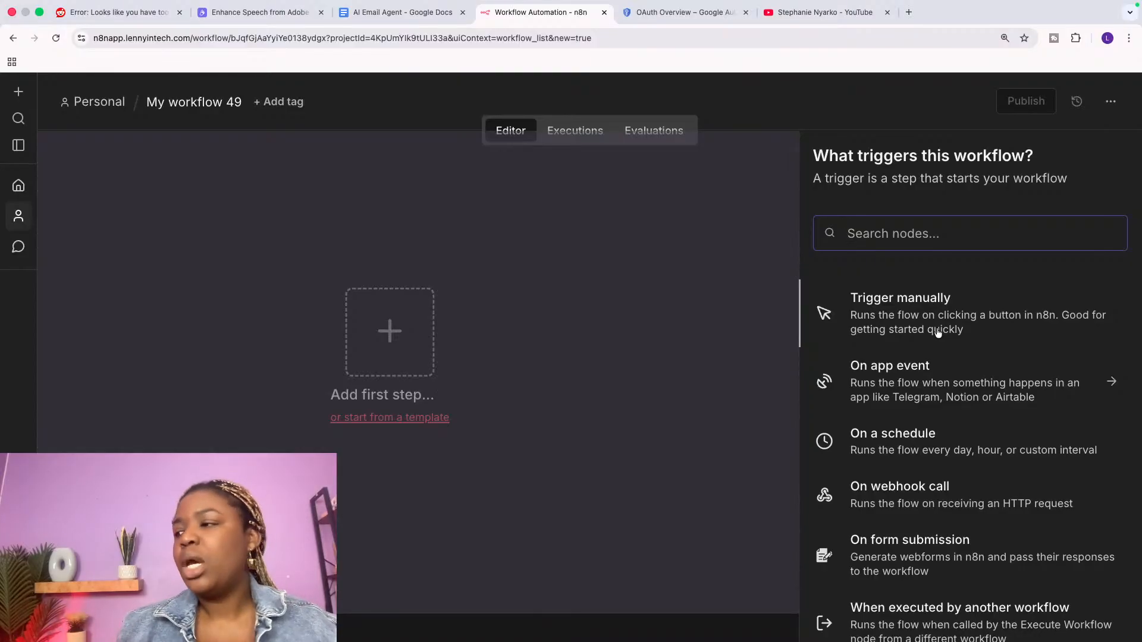
Step: List the On app event trigger nodes, glance at the YouTube tab, and come back to n8n
click(937, 379)
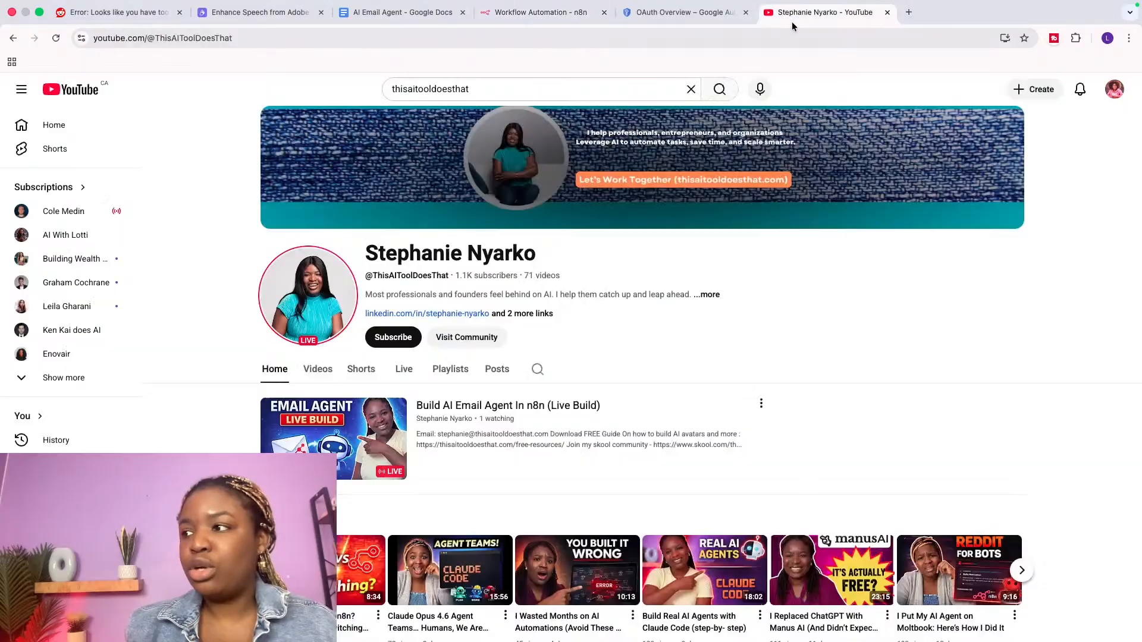
click(791, 21)
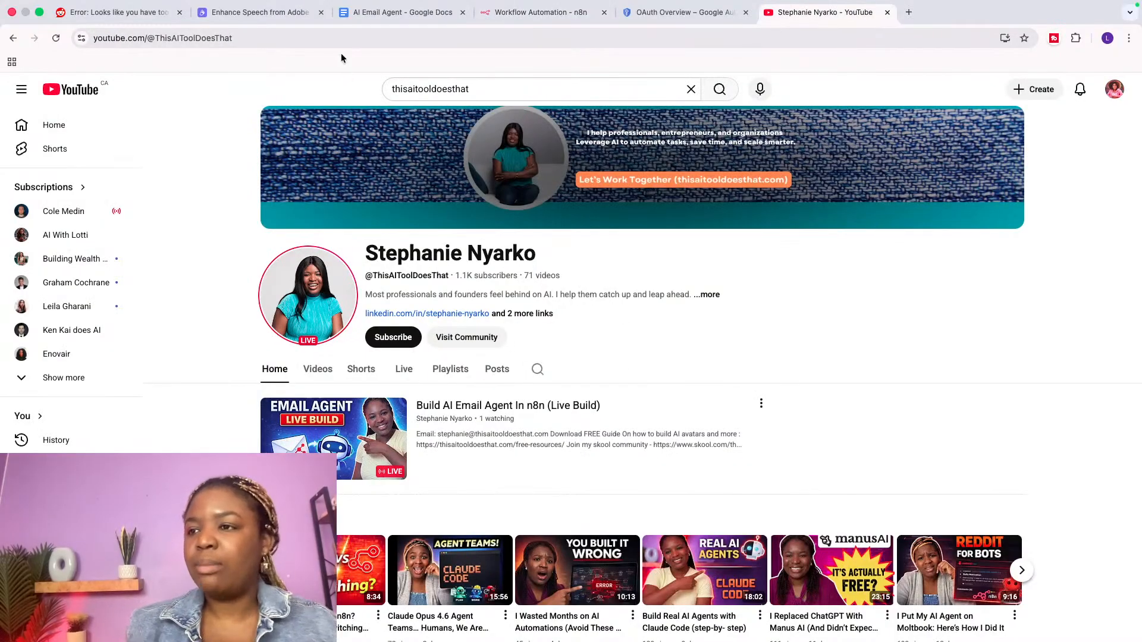
click(562, 13)
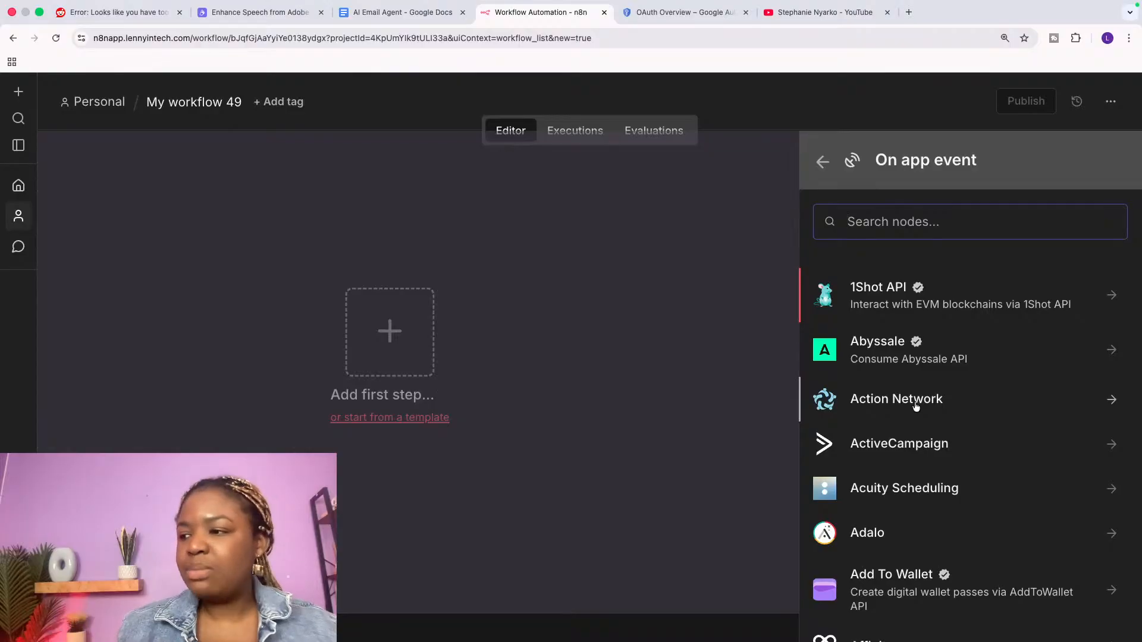
Step: Search the nodes for 'gmai' and select Gmail as the triggering app
scroll(969, 457, down, 3)
scroll(971, 461, down, 5)
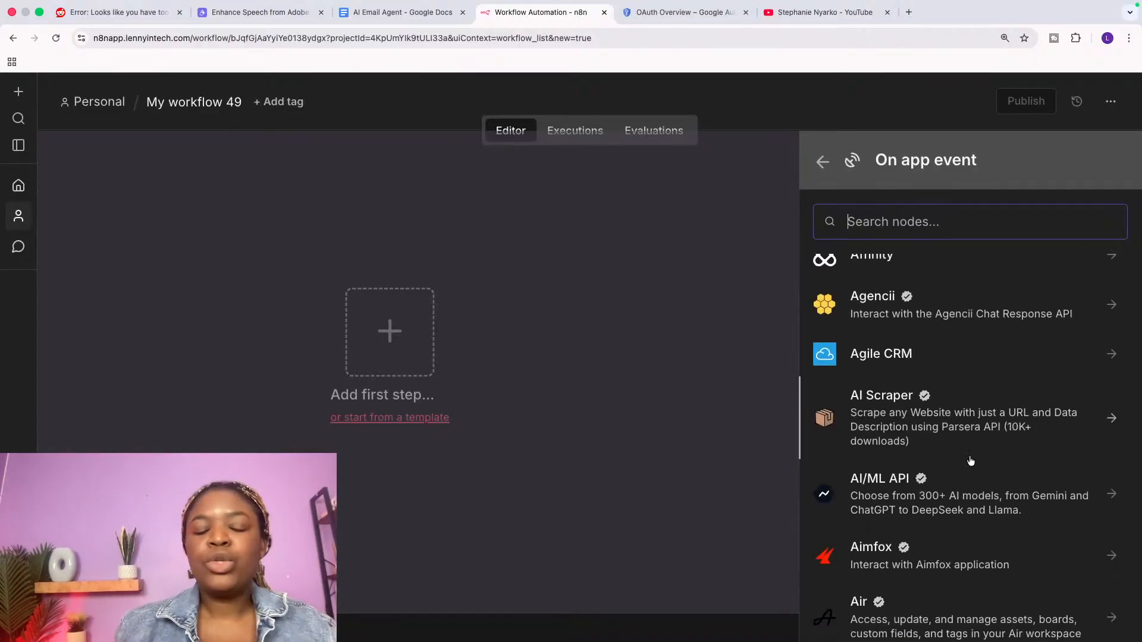
scroll(970, 461, down, 6)
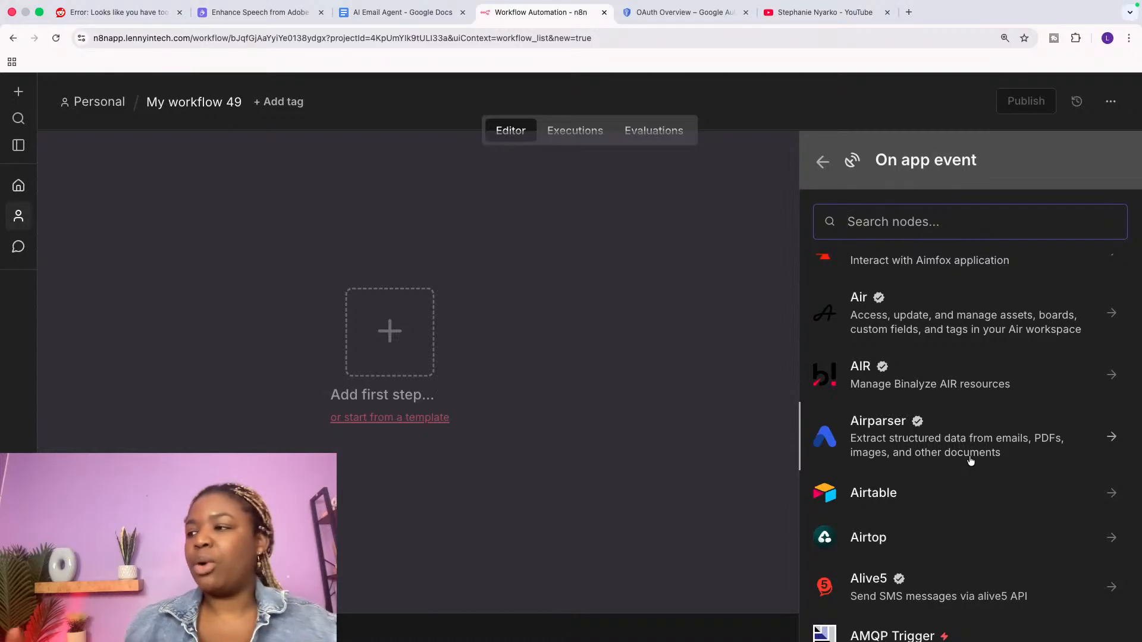
text(gm)
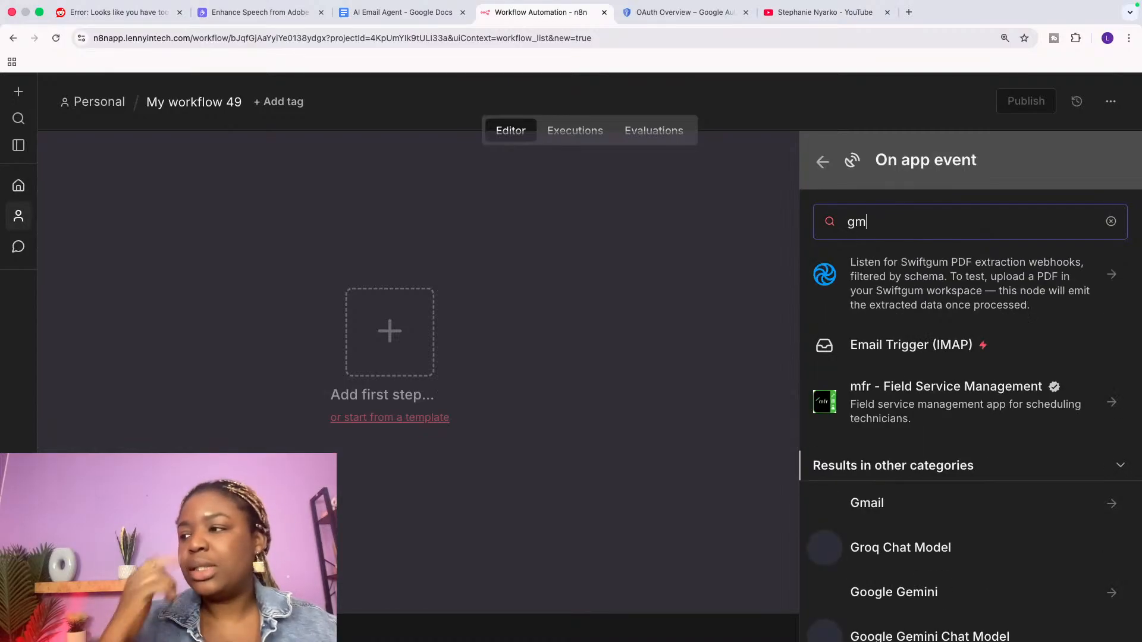
scroll(908, 523, down, 10)
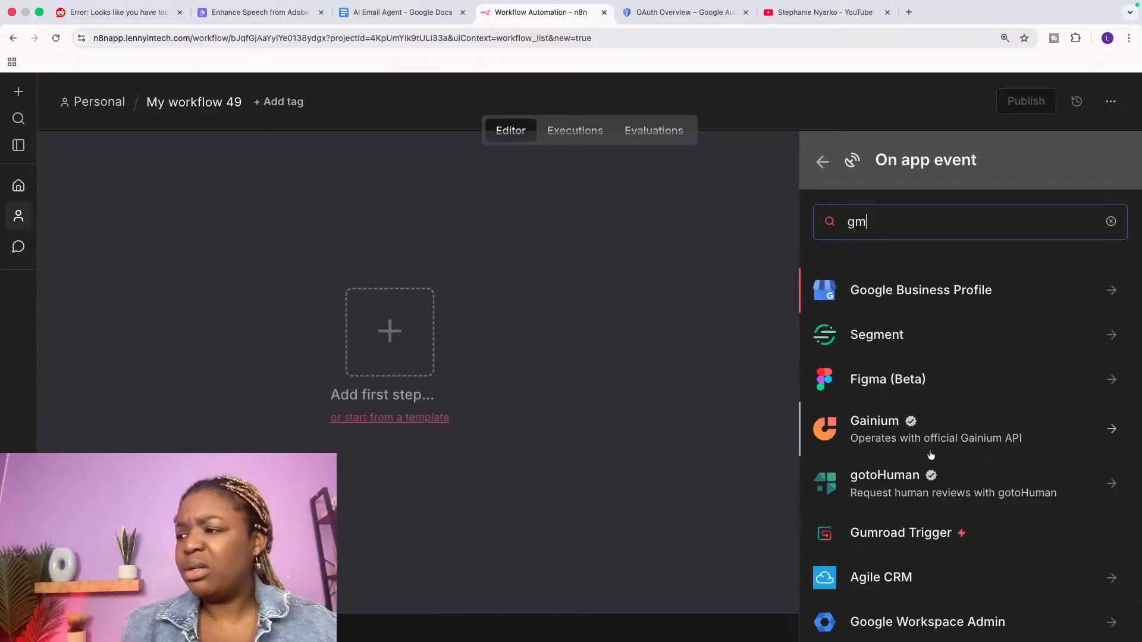
scroll(909, 522, down, 1)
text(ai)
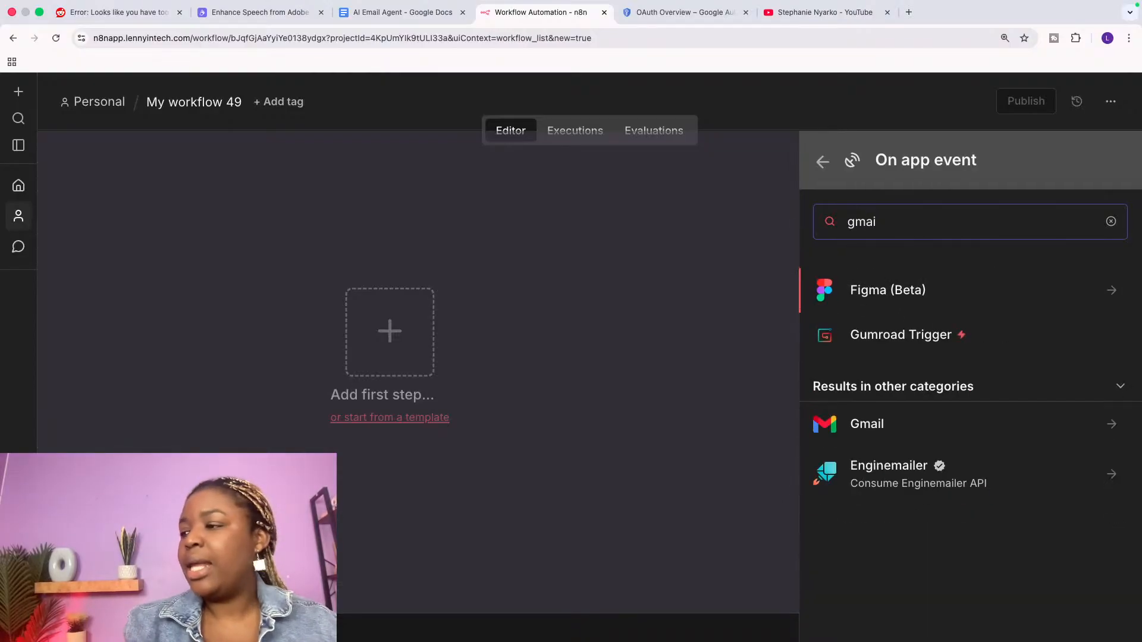
click(920, 423)
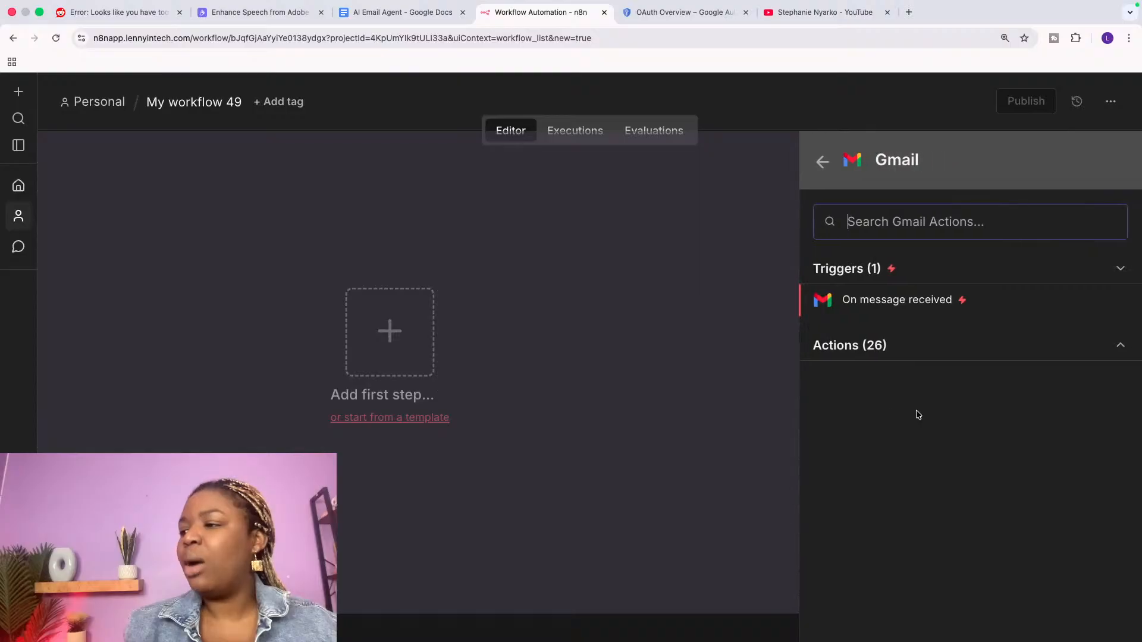
Step: Add the Gmail 'On message received' trigger, close its settings, and move the node up-left
click(888, 302)
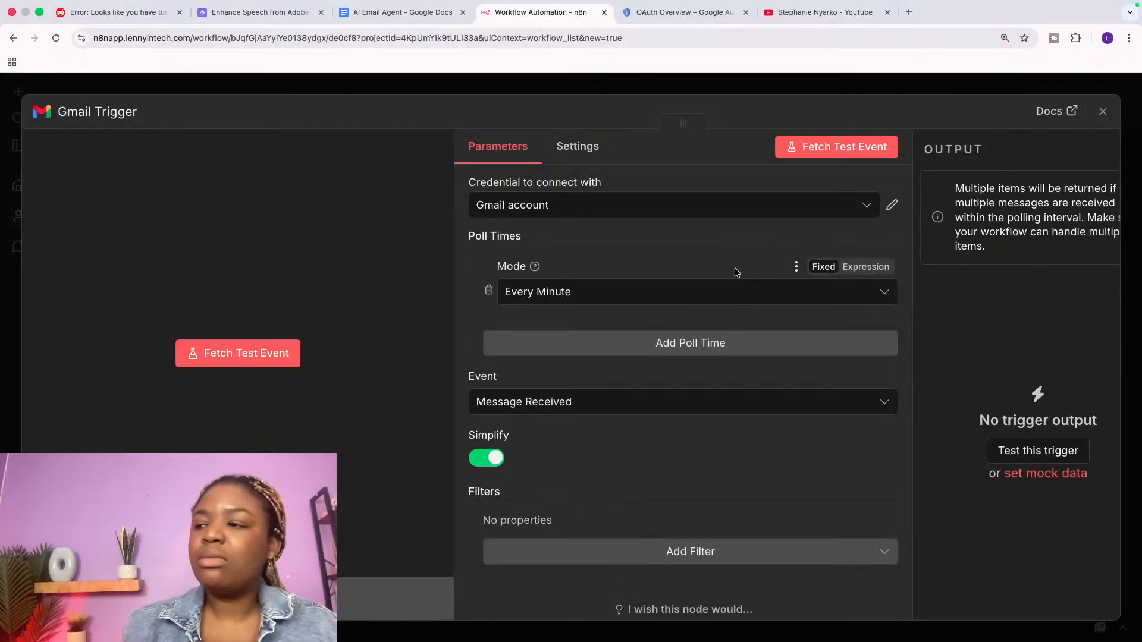
click(1103, 111)
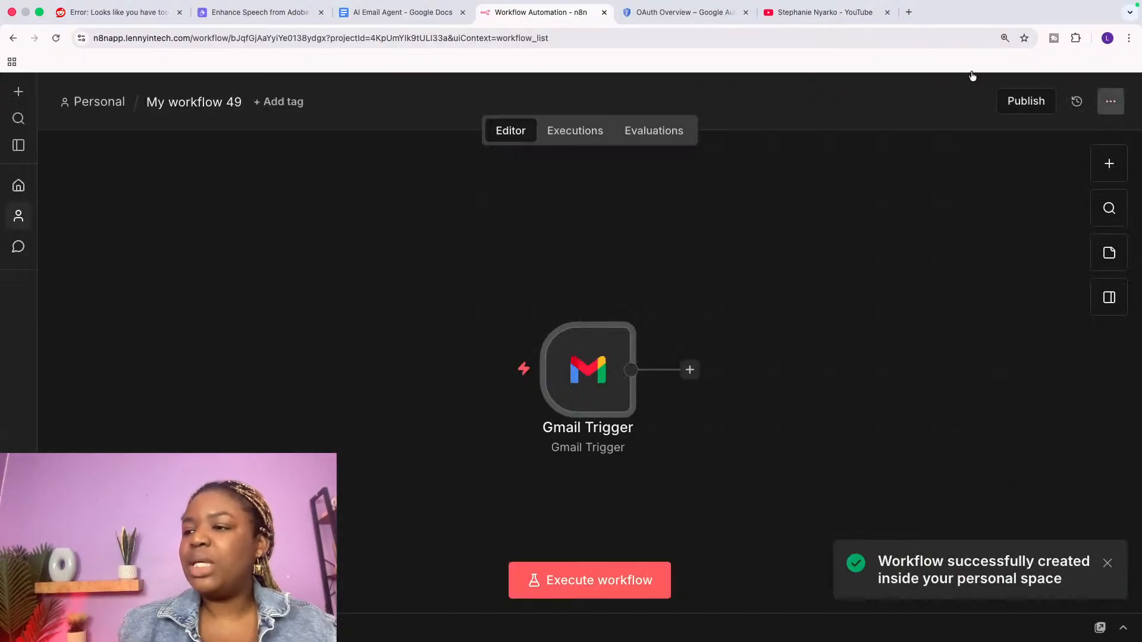
drag(586, 358, 424, 306)
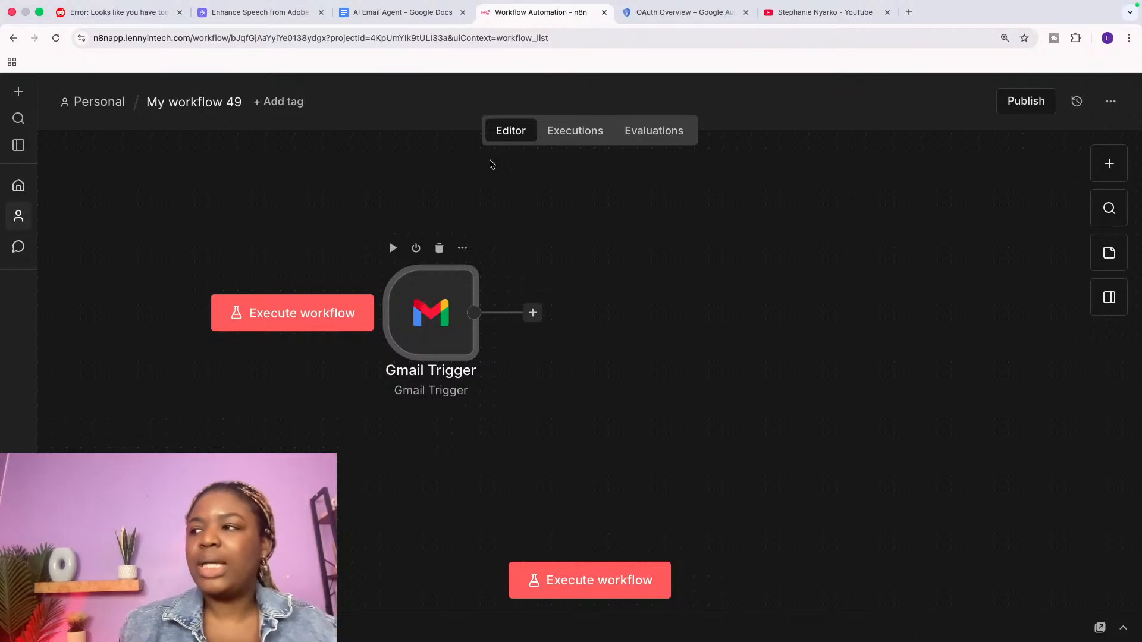
click(834, 16)
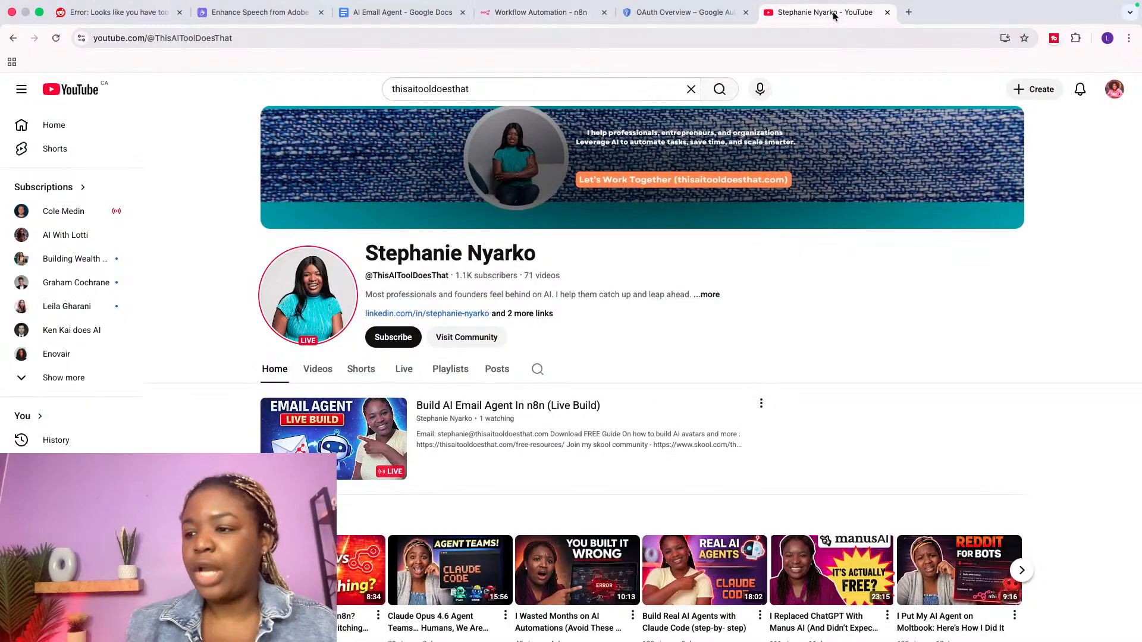
click(502, 12)
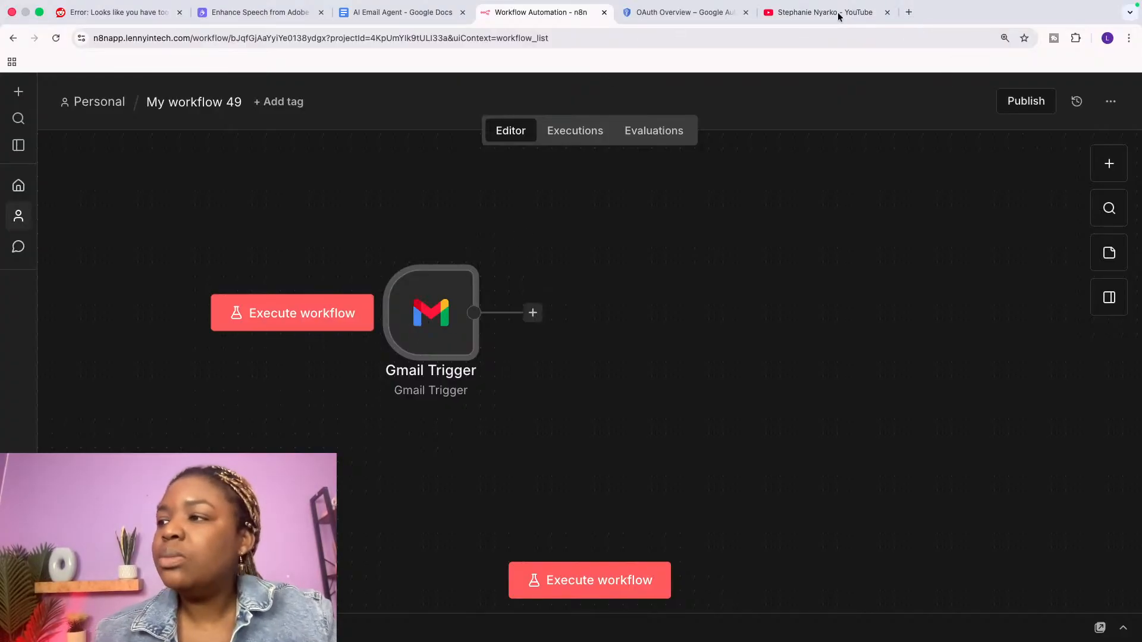
Step: Switch to the Google Cloud 'OAuth Overview – Google Auth' tab
click(678, 12)
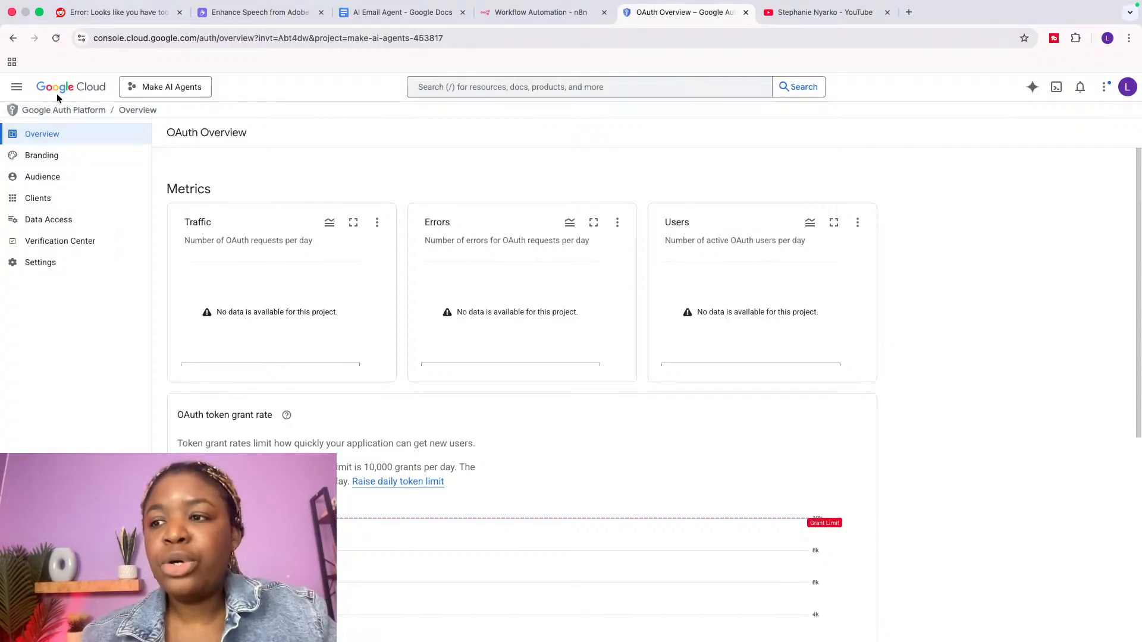
click(172, 85)
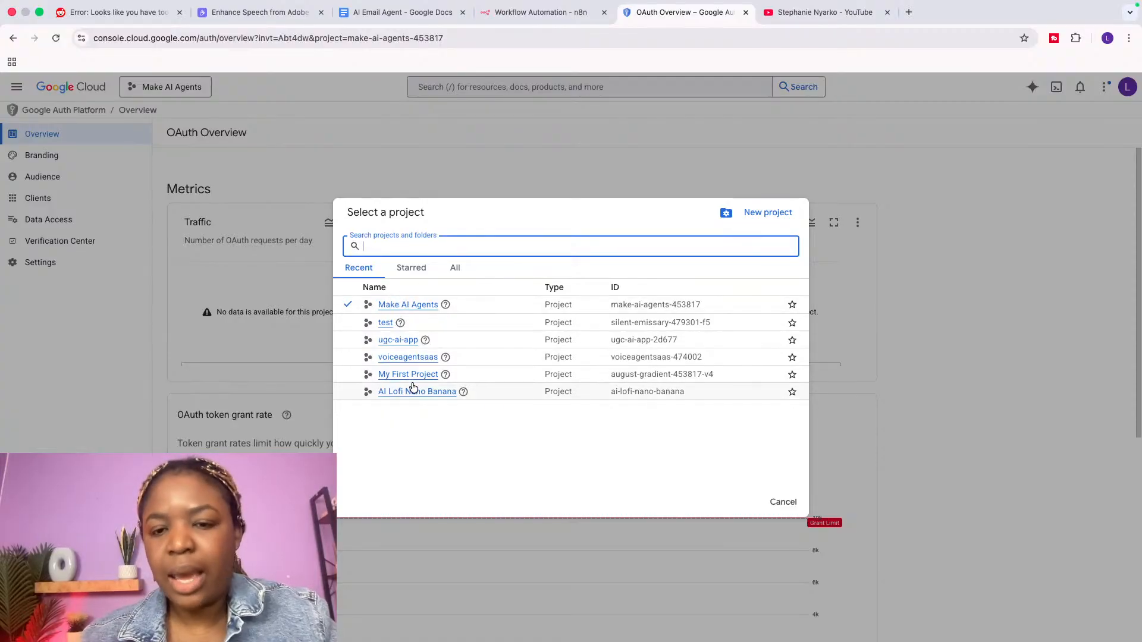
click(749, 212)
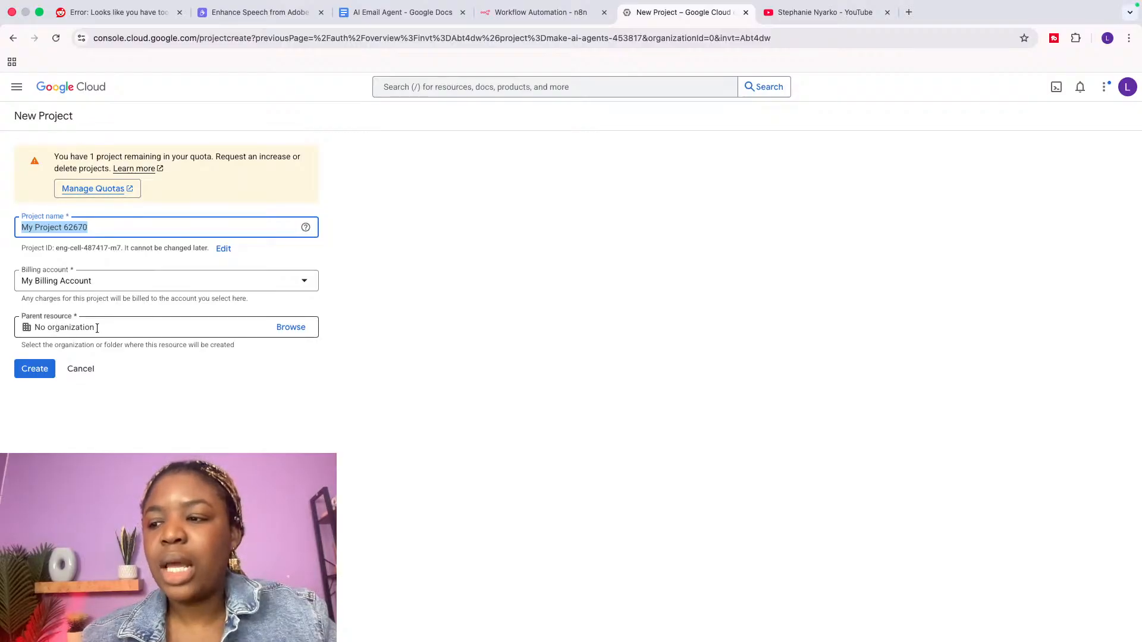
click(84, 372)
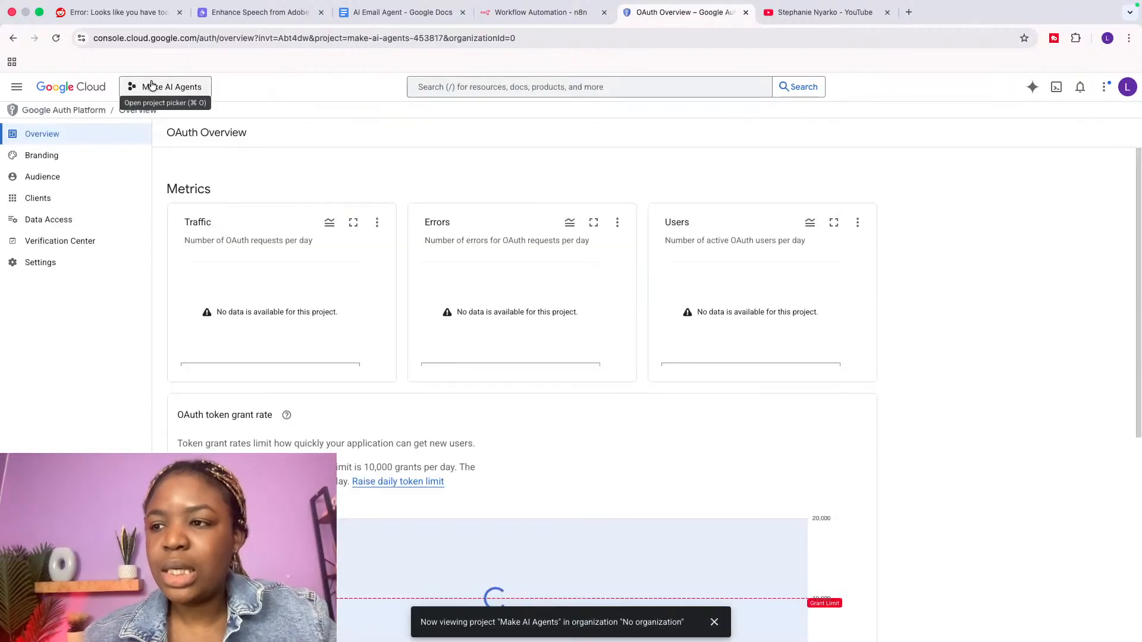
click(148, 87)
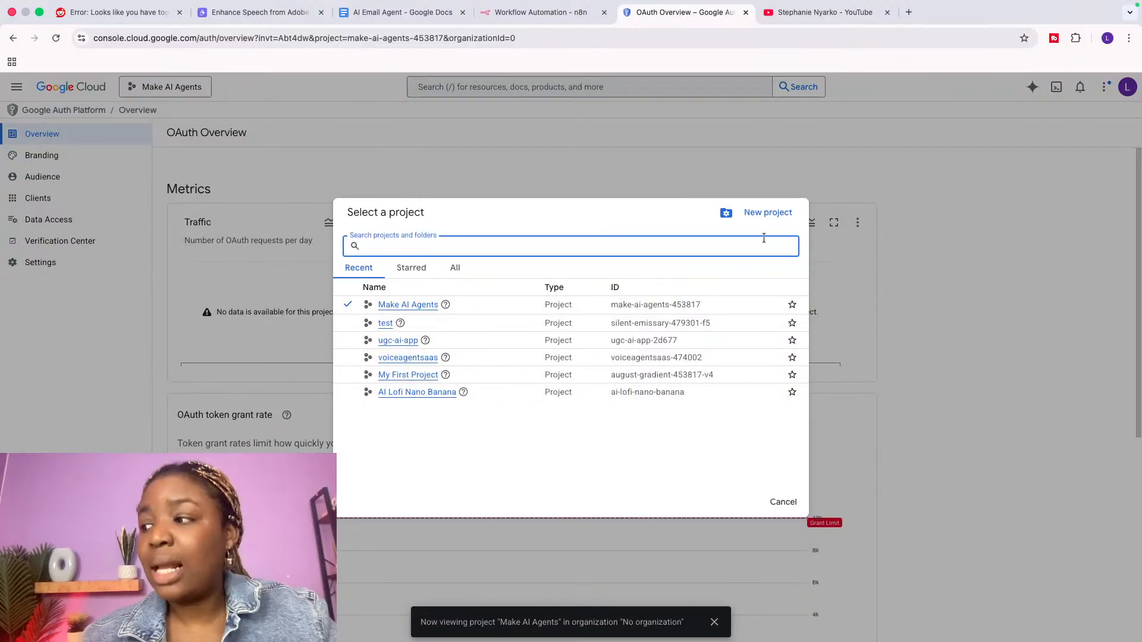
key(Escape)
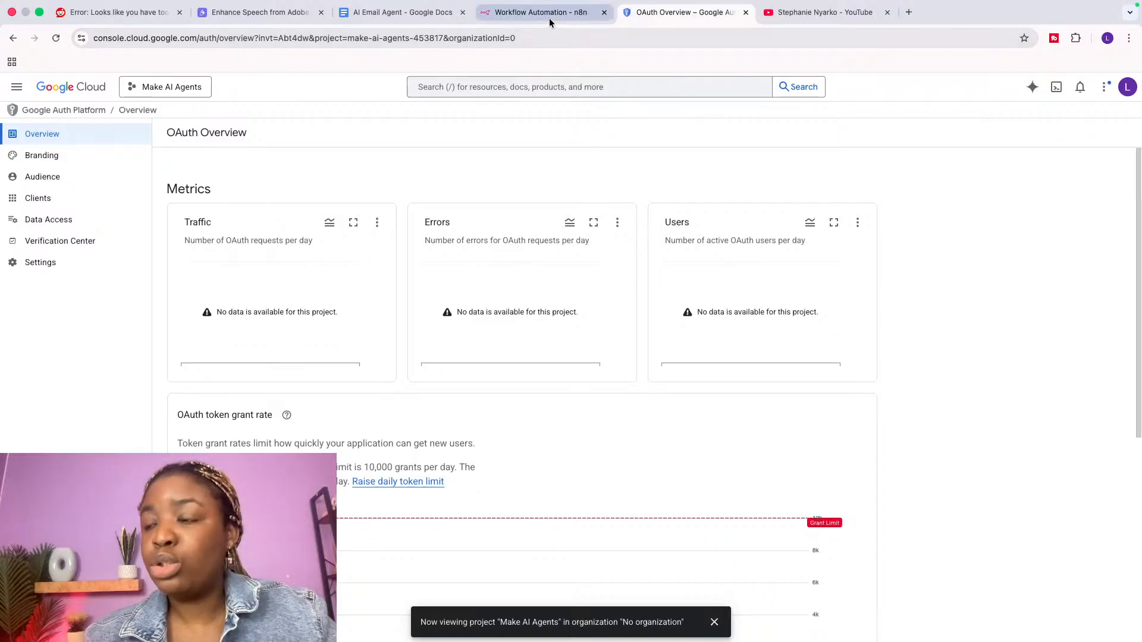
click(812, 21)
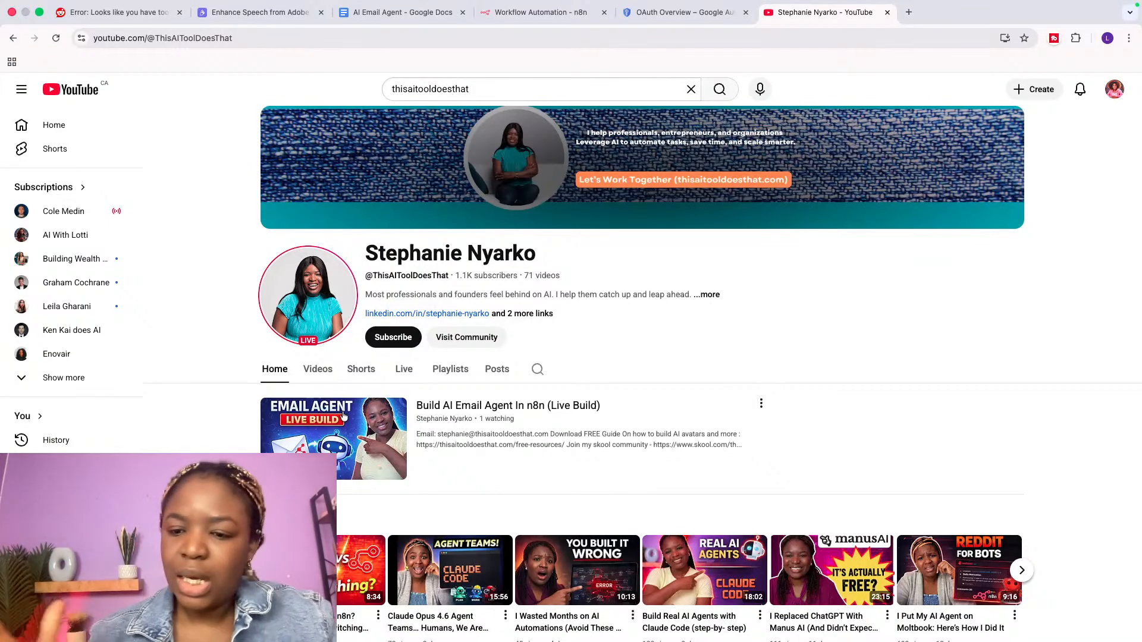
mouse_move(343, 415)
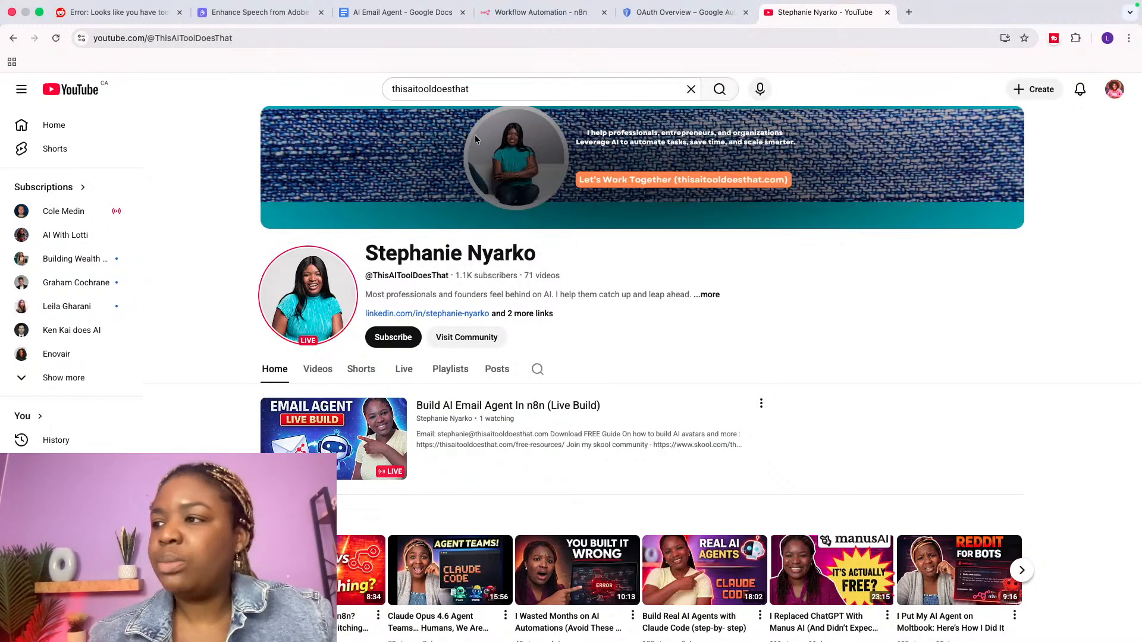
click(536, 14)
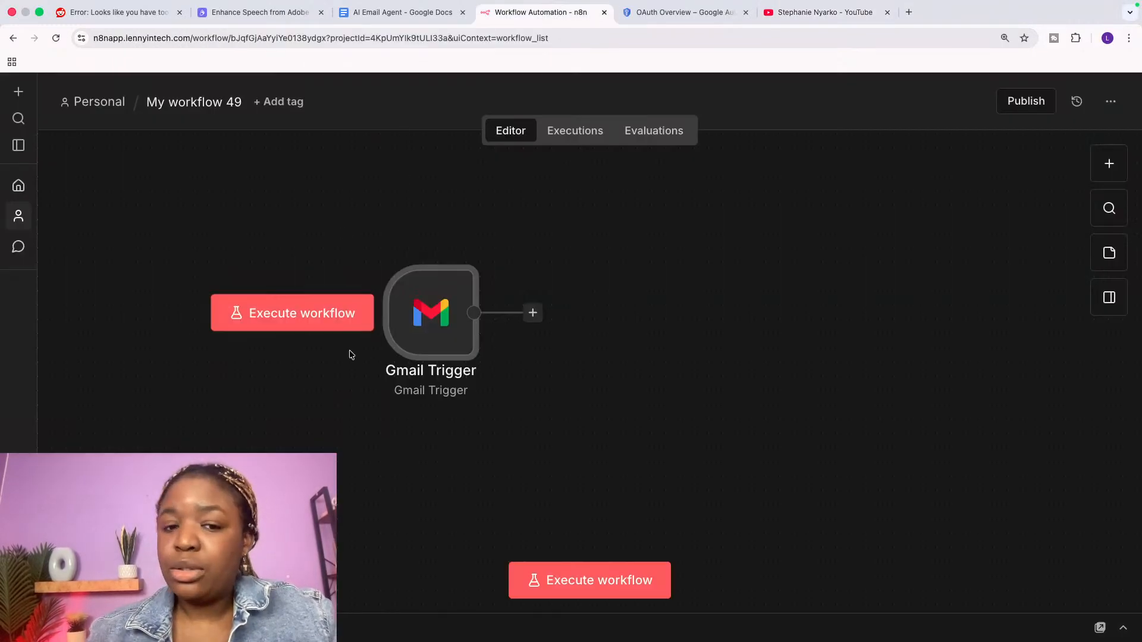
click(660, 14)
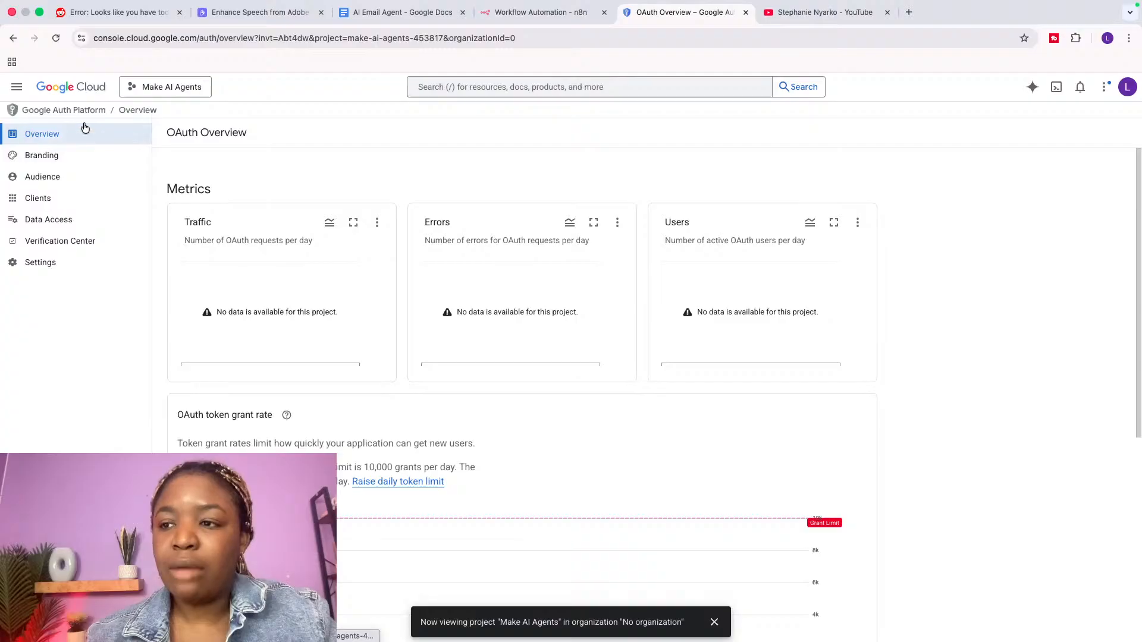
Step: Go to the Google Cloud welcome page and open the APIs & Services dashboard
click(70, 88)
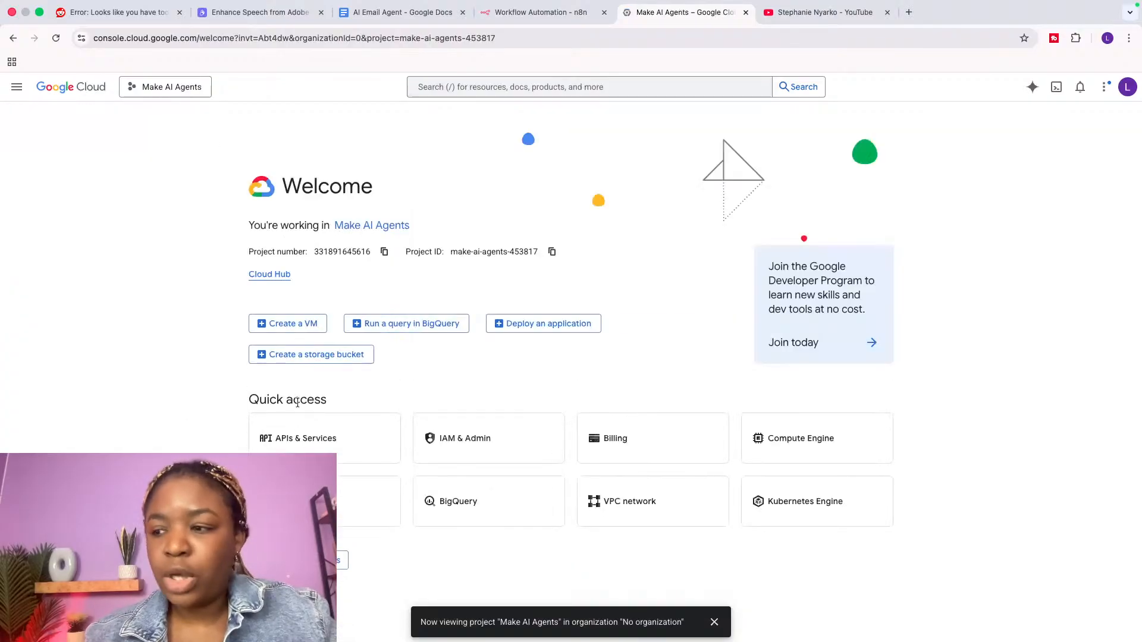
click(322, 449)
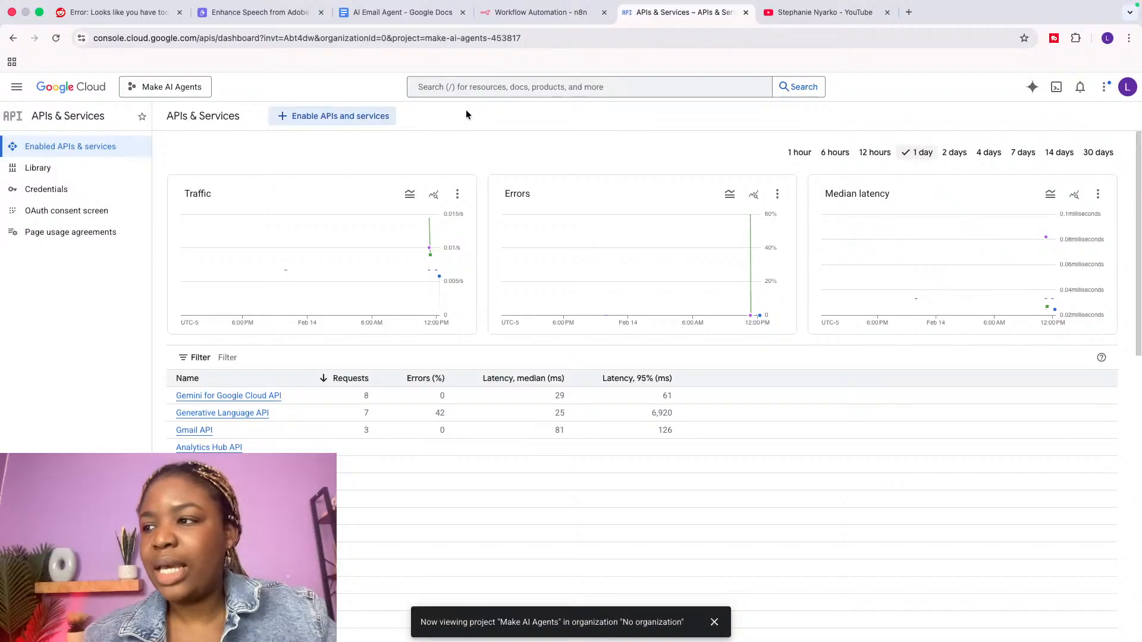
Step: Search Google Cloud for 'Gmail' and check the Gmail API product page
click(466, 87)
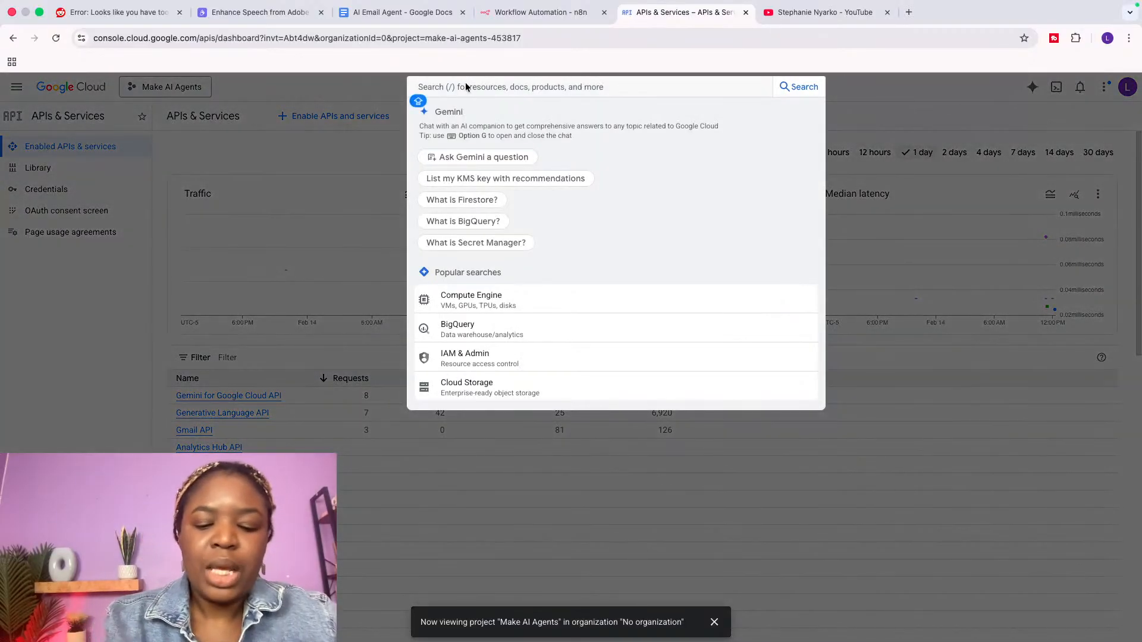
text(Gmai)
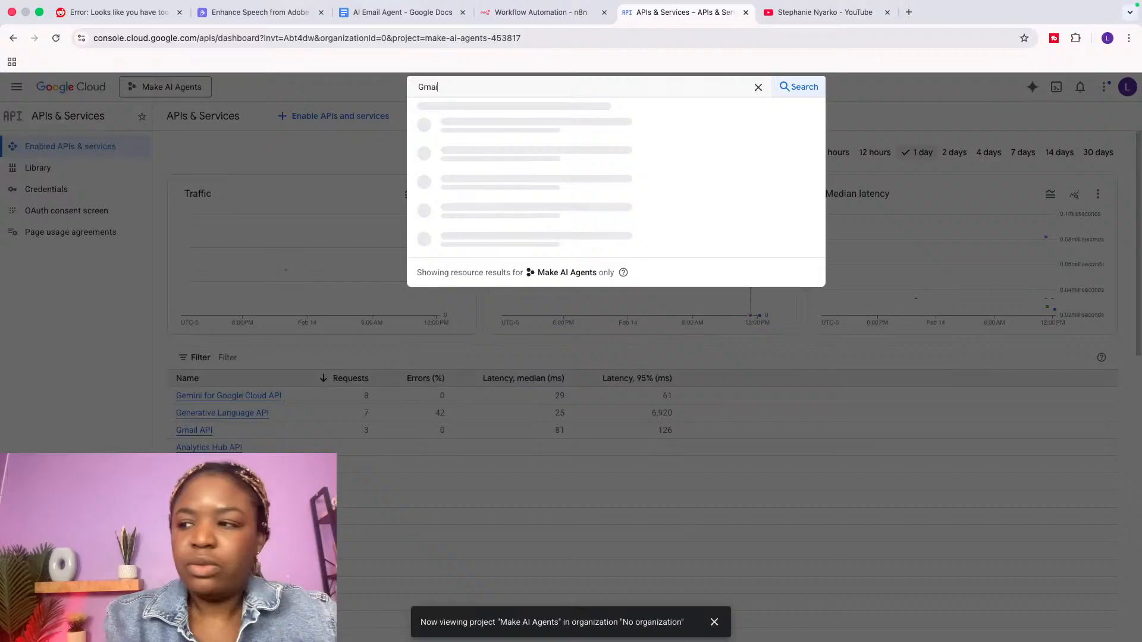
text(l)
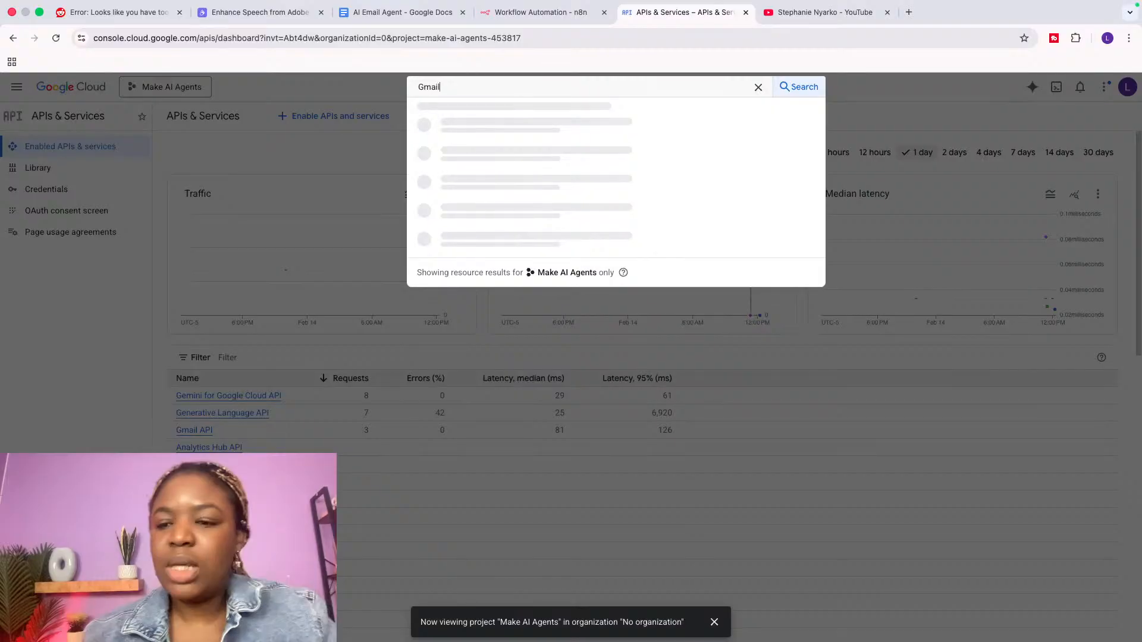
click(485, 139)
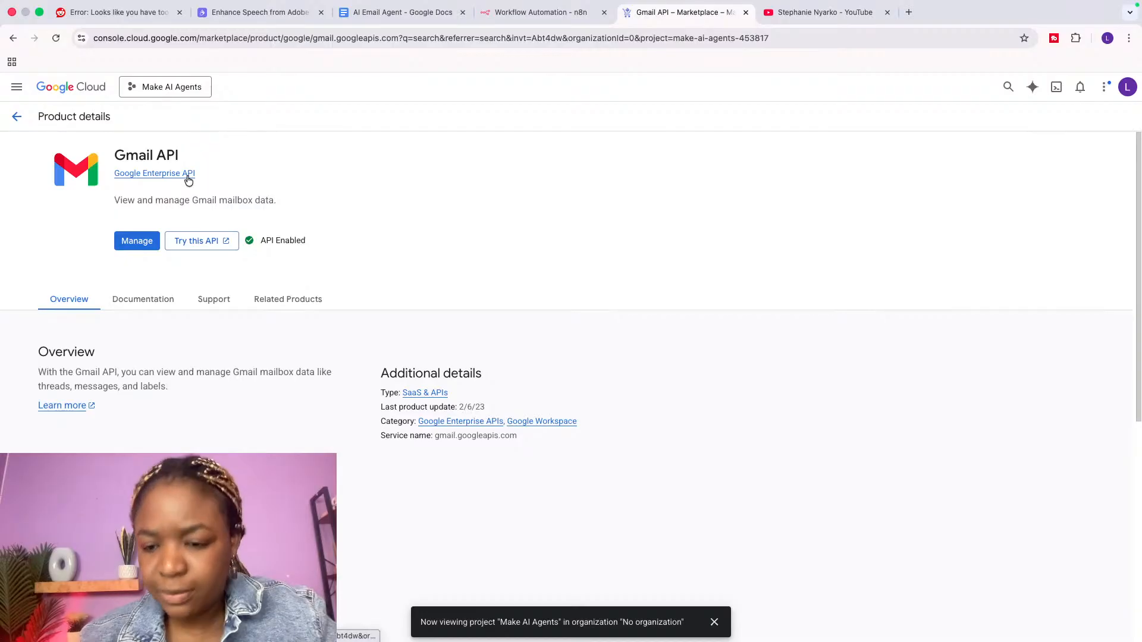
Step: Open the project's Credentials page and view the Create credentials options
click(16, 120)
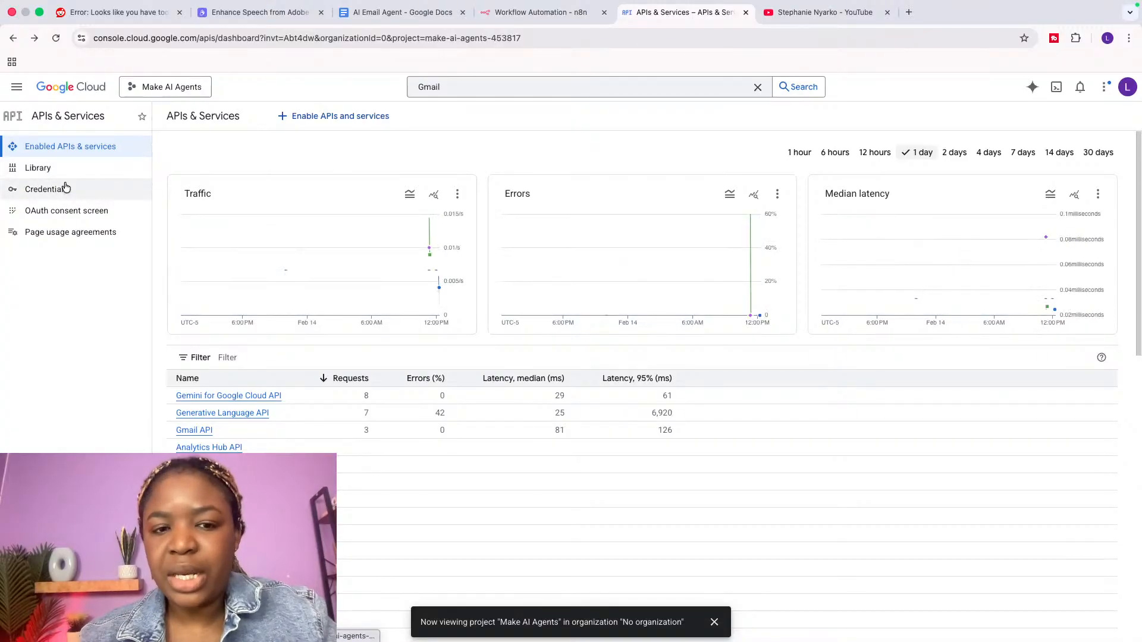
click(65, 188)
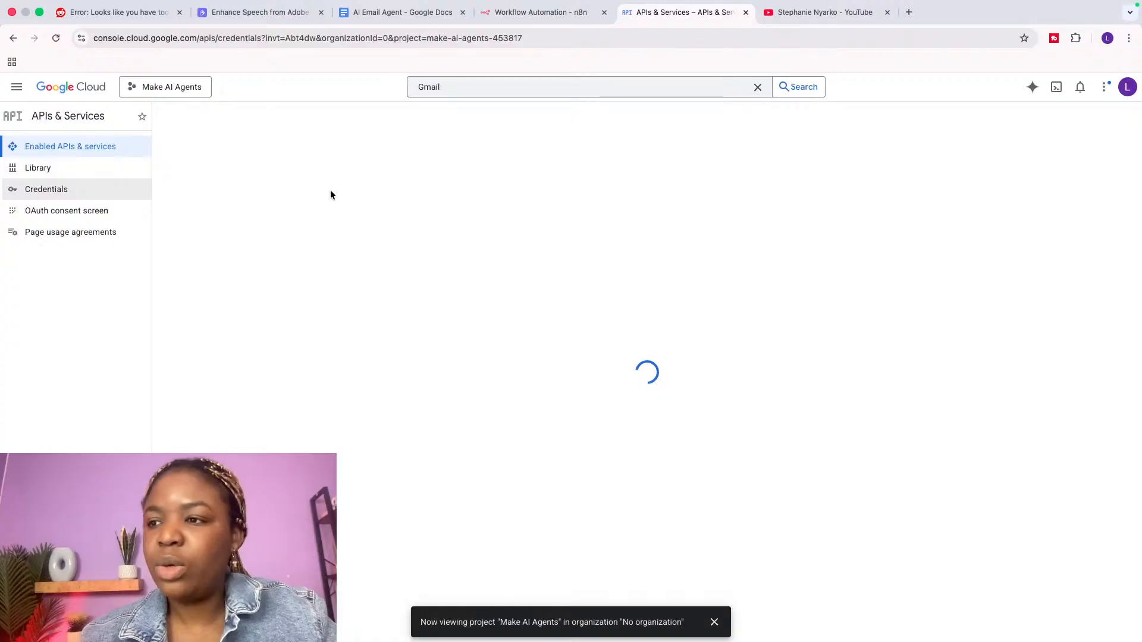
click(307, 116)
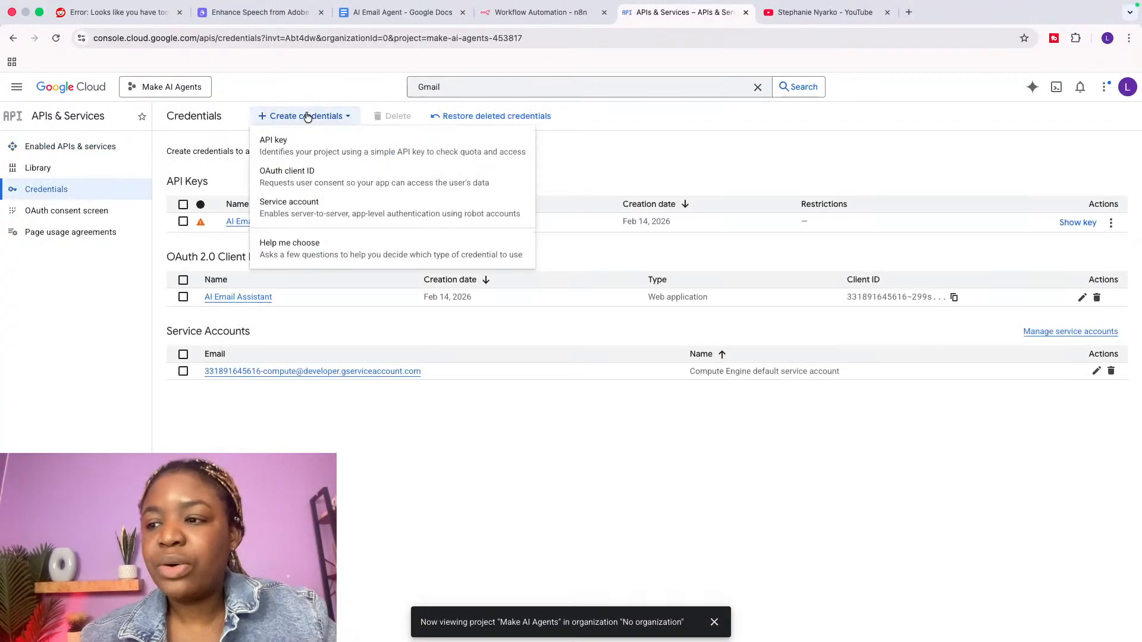
Step: Start a new Gmail OAuth2 credential in the Gmail Trigger, then return to Google Cloud Credentials
click(500, 15)
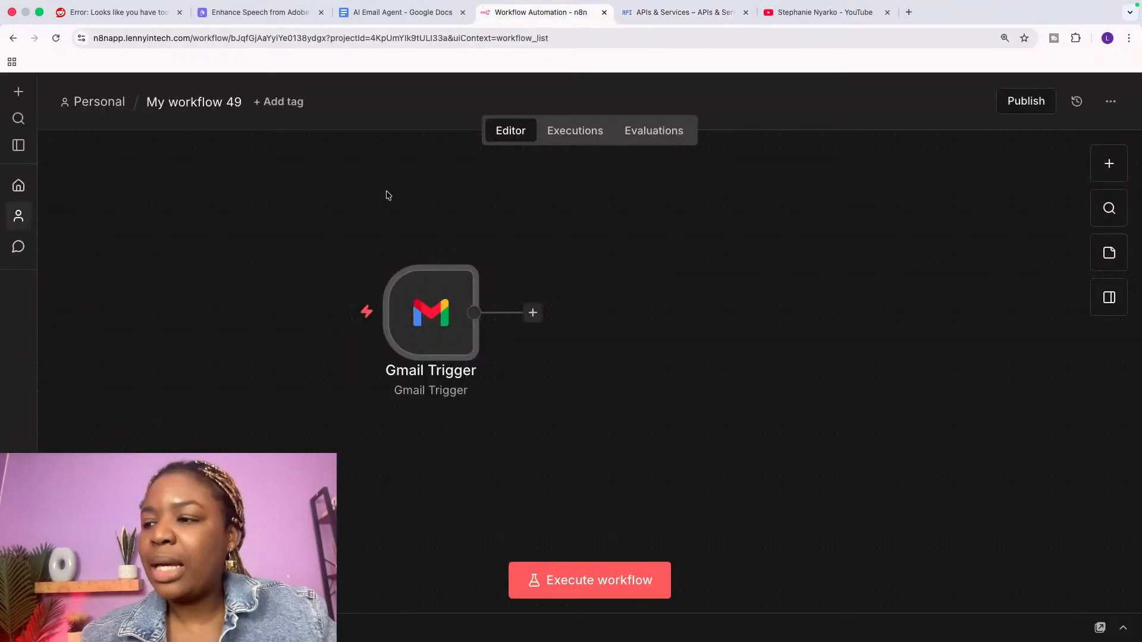
double_click(429, 318)
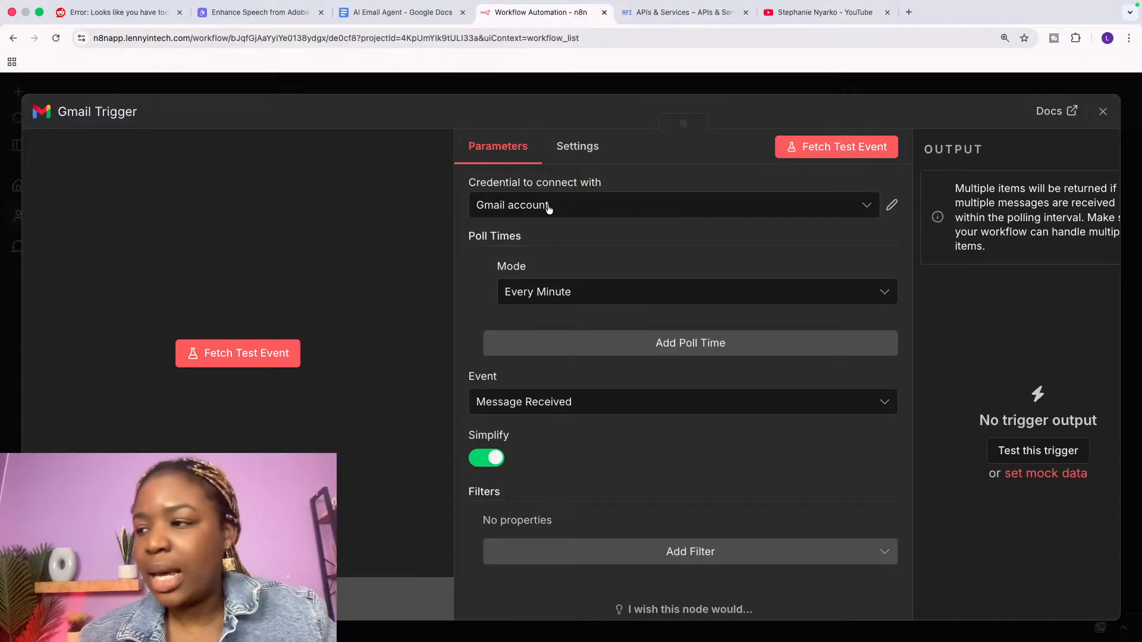
click(529, 204)
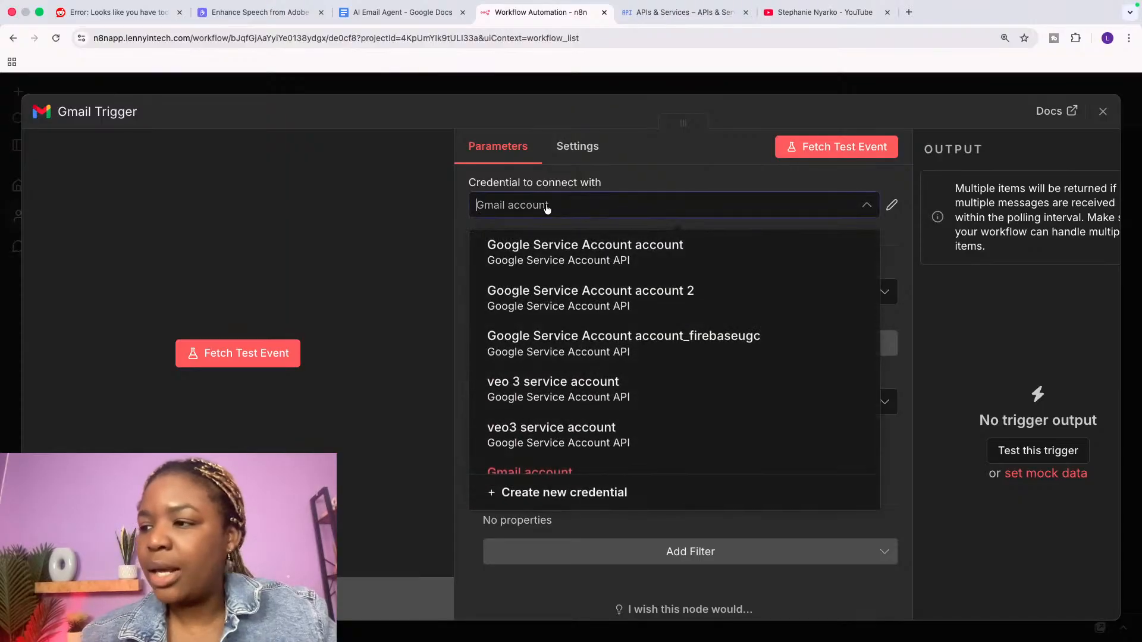
click(521, 493)
scroll(461, 524, down, 3)
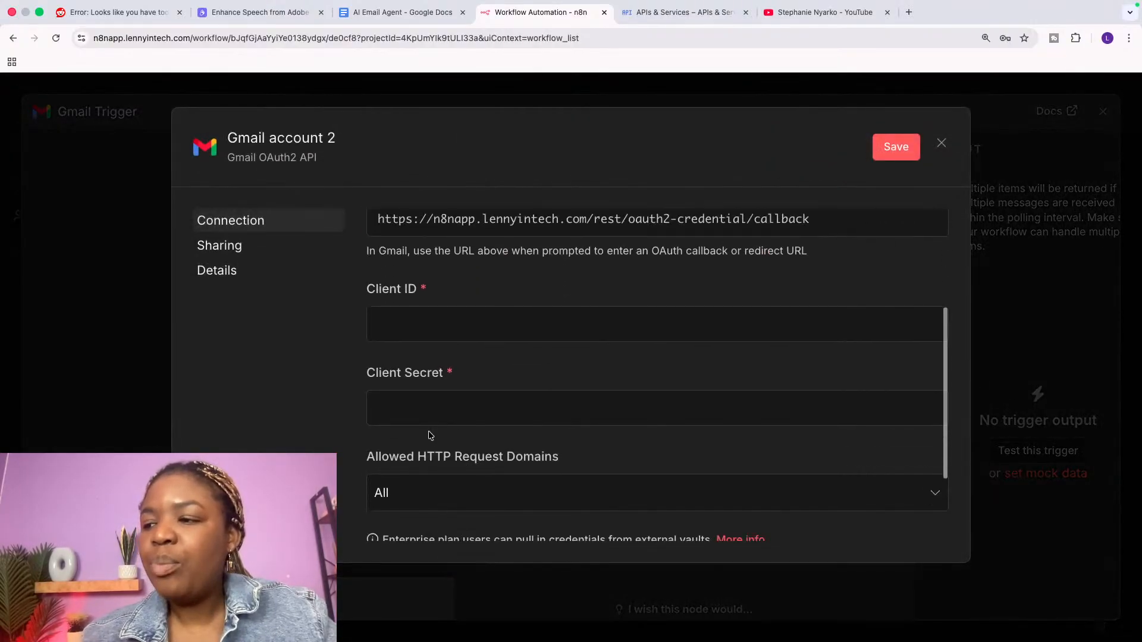
double_click(387, 288)
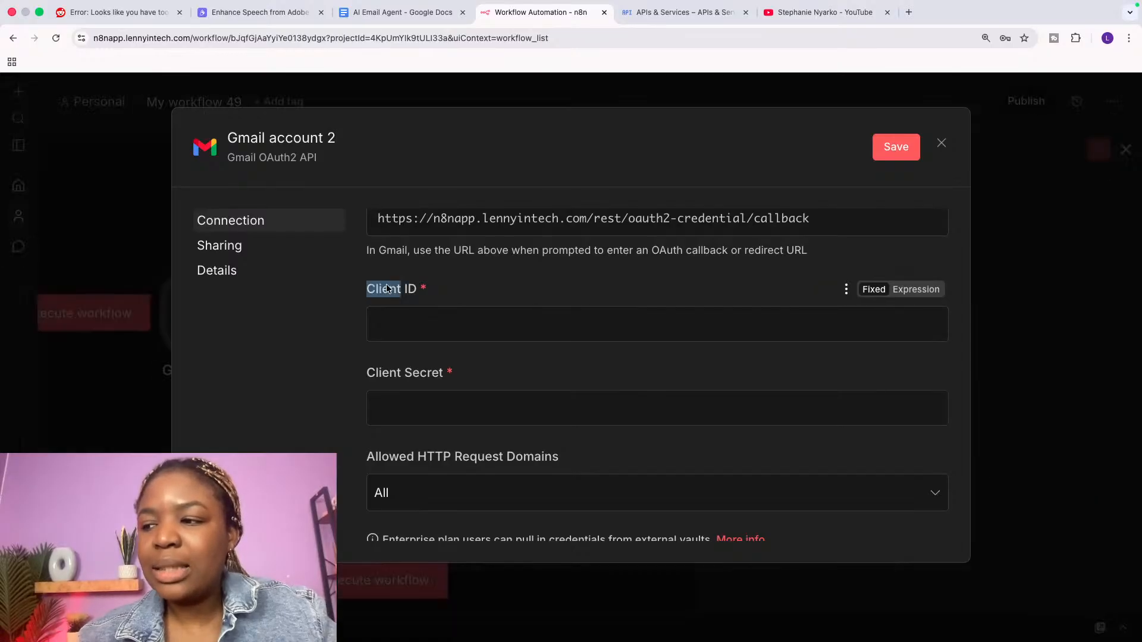
click(381, 373)
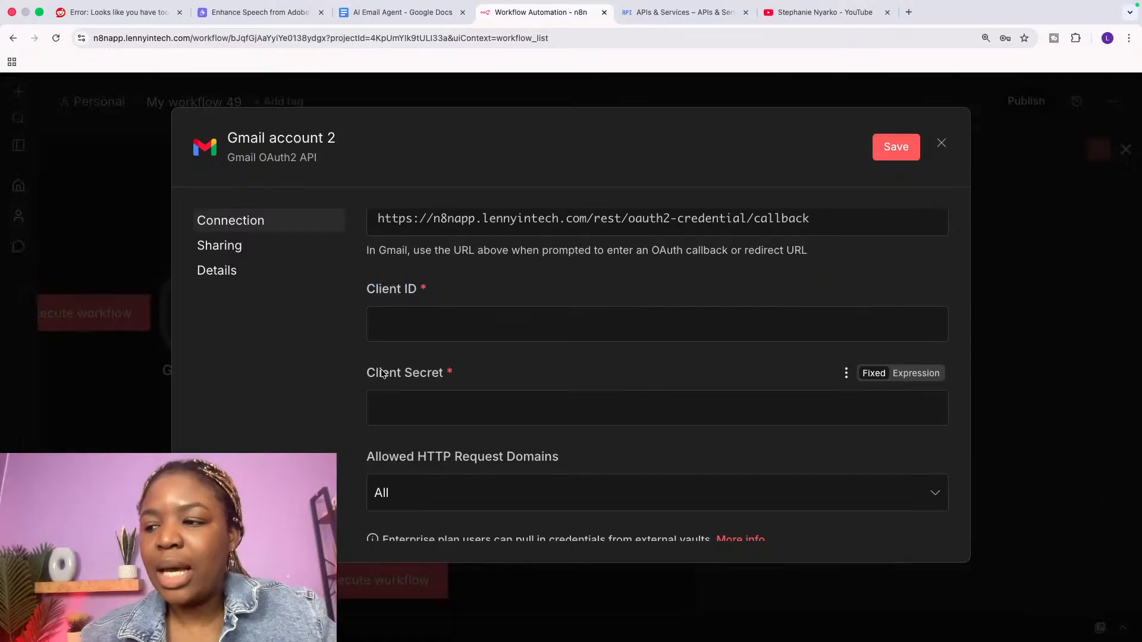
double_click(382, 373)
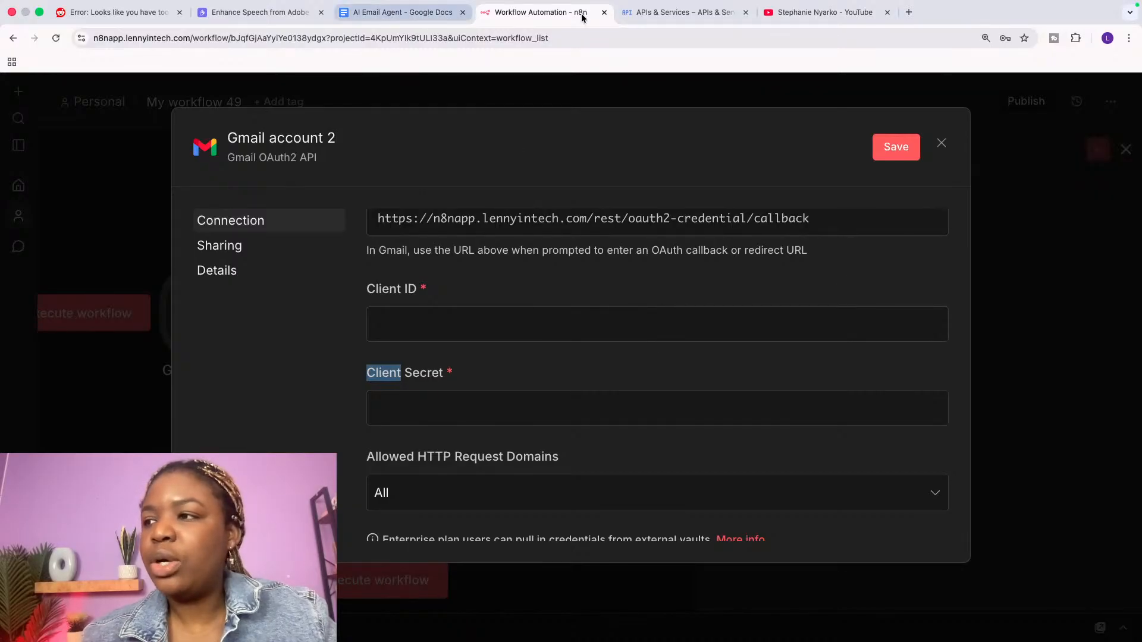
click(671, 17)
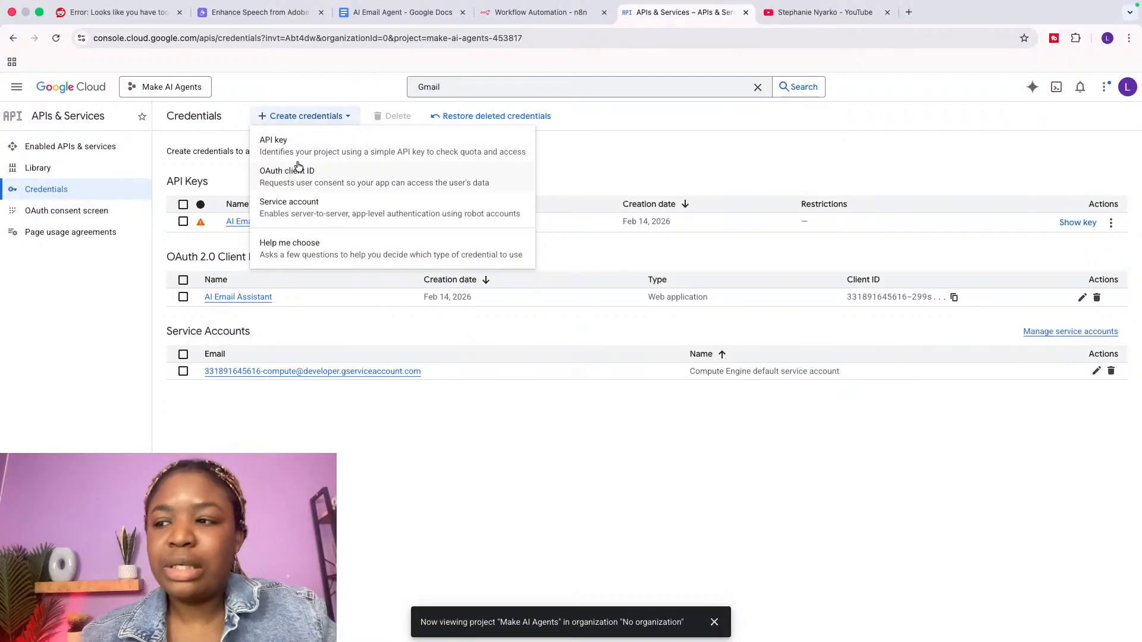
Step: Start a new Web application OAuth client ID, select its default name, and add a redirect URI entry
click(321, 187)
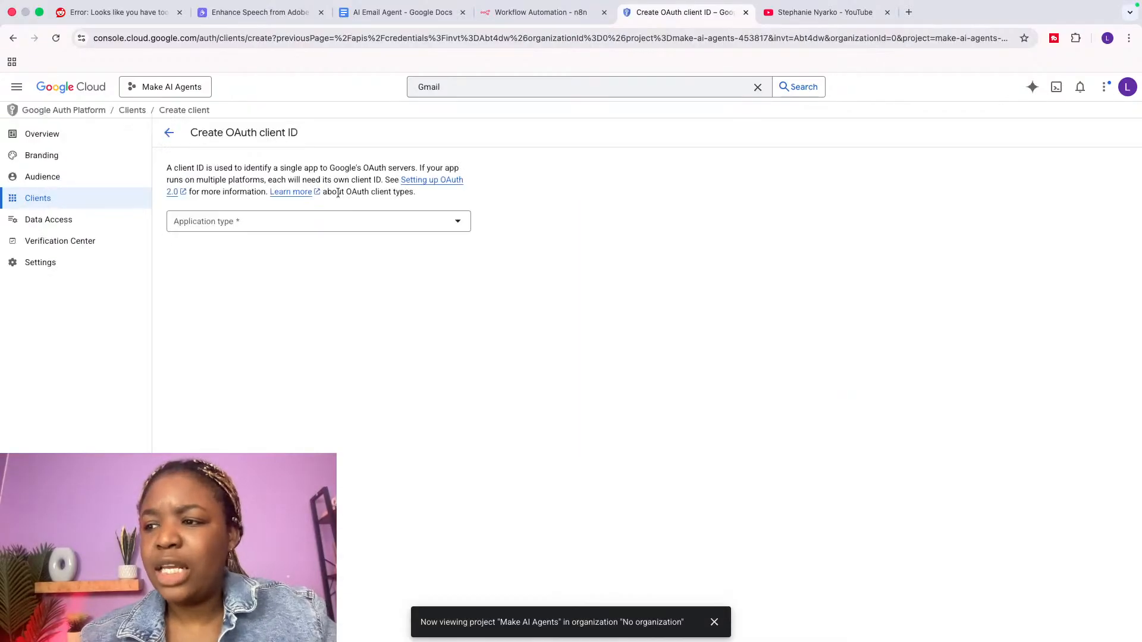
click(296, 228)
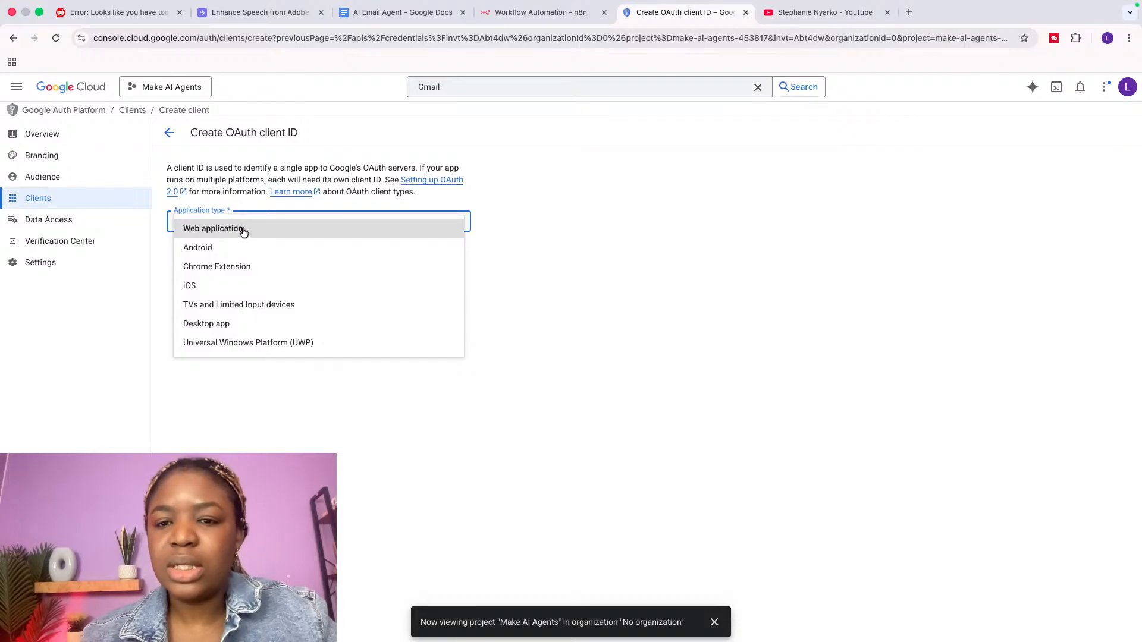
click(240, 229)
click(221, 254)
drag(221, 254, 166, 255)
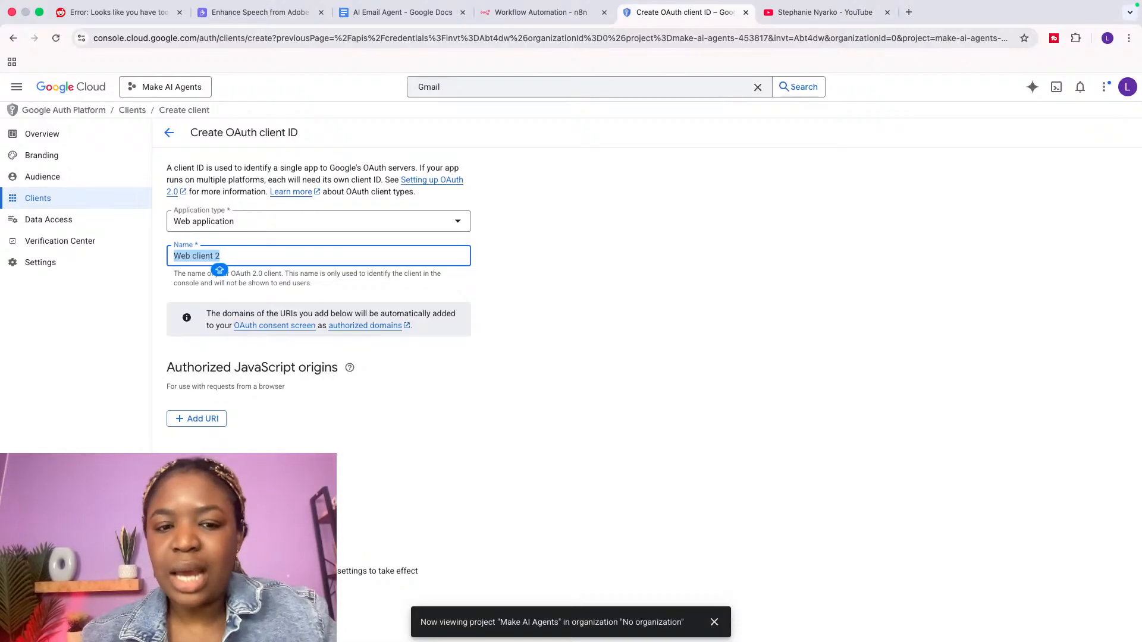
click(196, 537)
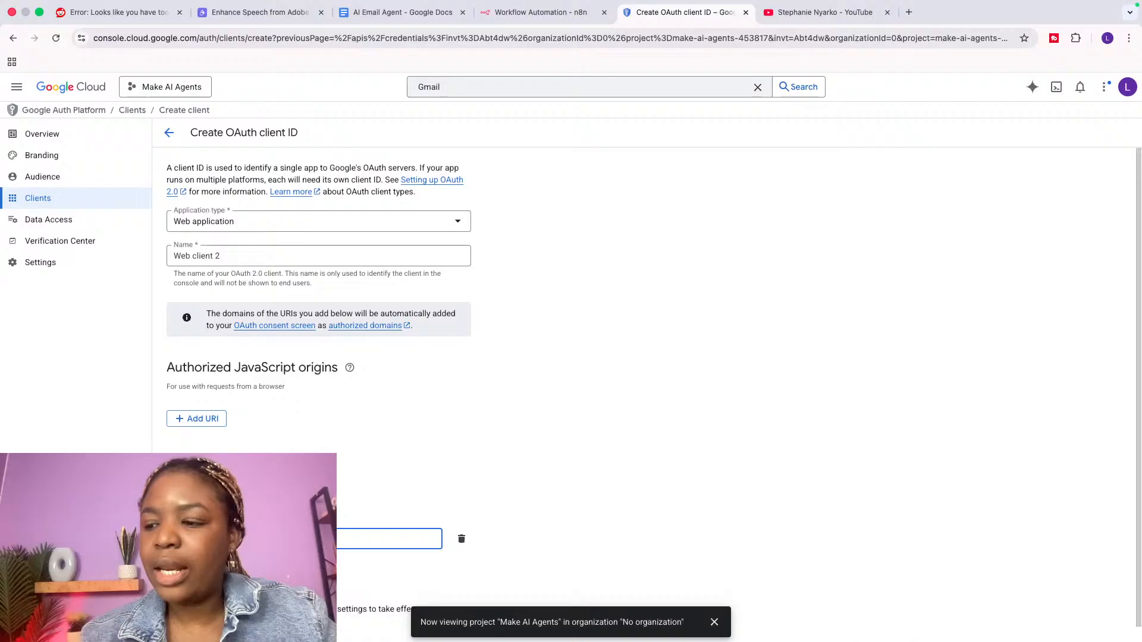
Step: Copy n8n's OAuth redirect URL into the client's Authorized redirect URIs field
click(526, 13)
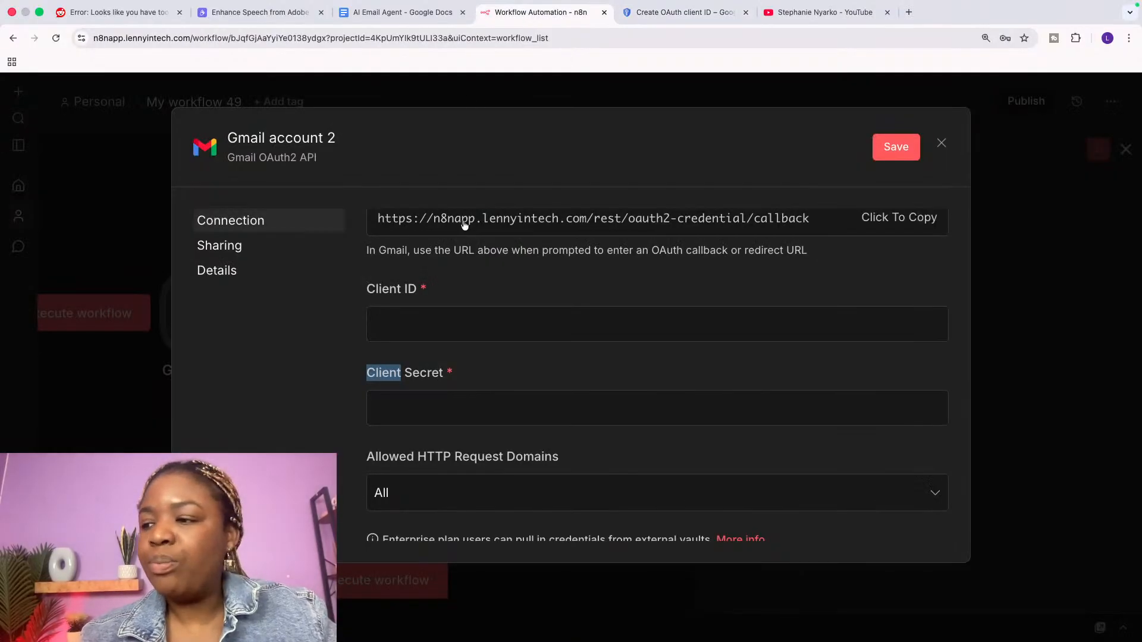
scroll(450, 238, up, 2)
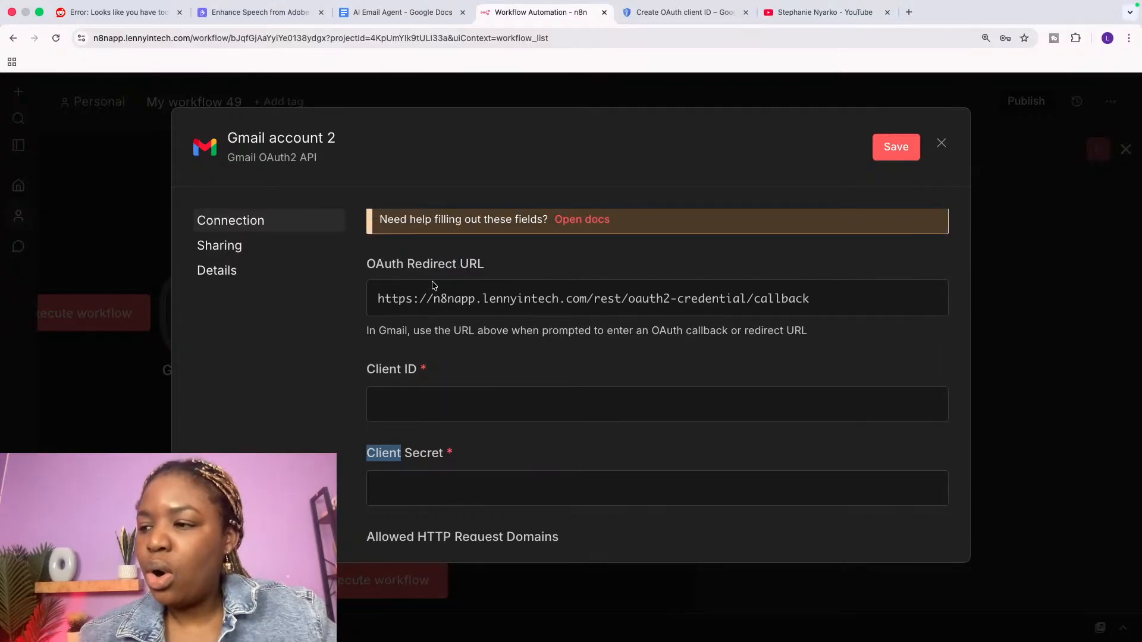
click(869, 308)
click(684, 12)
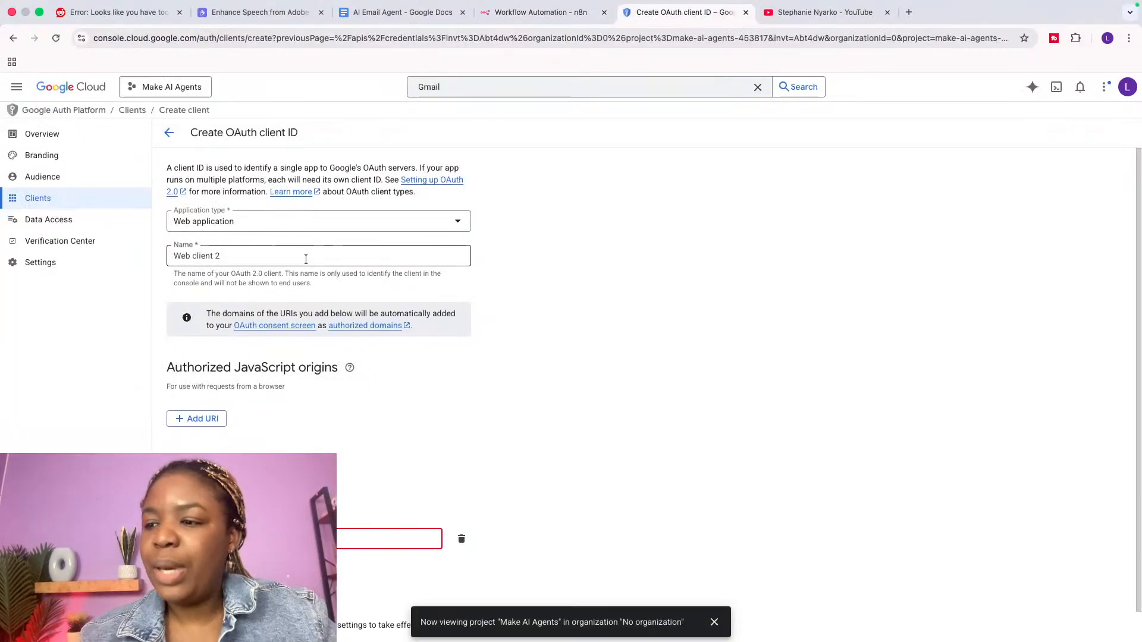
click(285, 539)
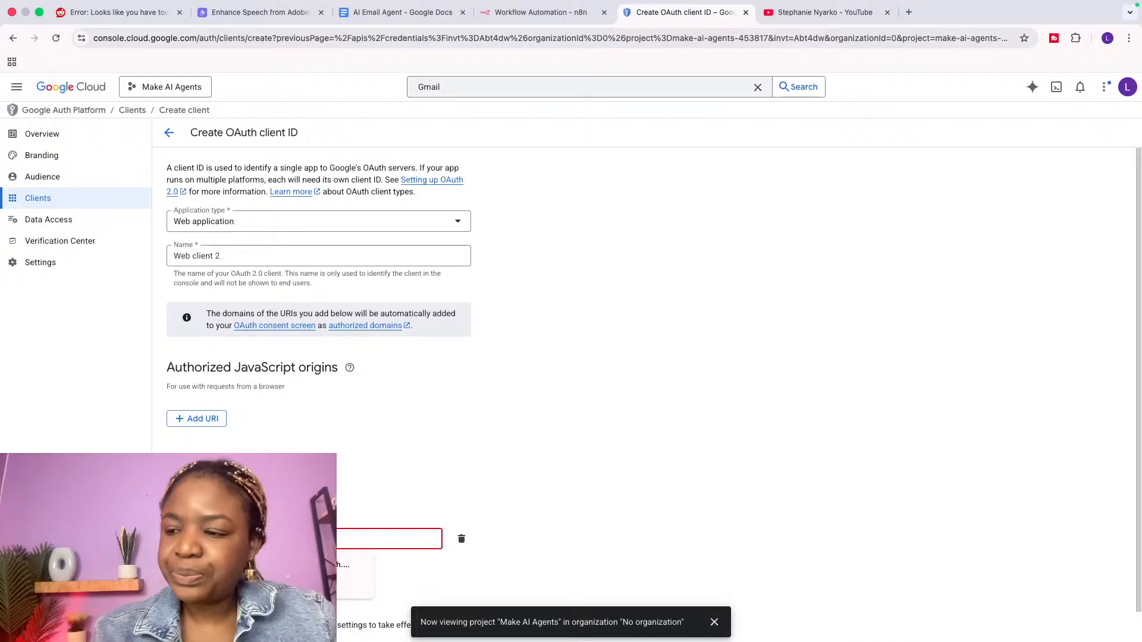
key(ctrl+v)
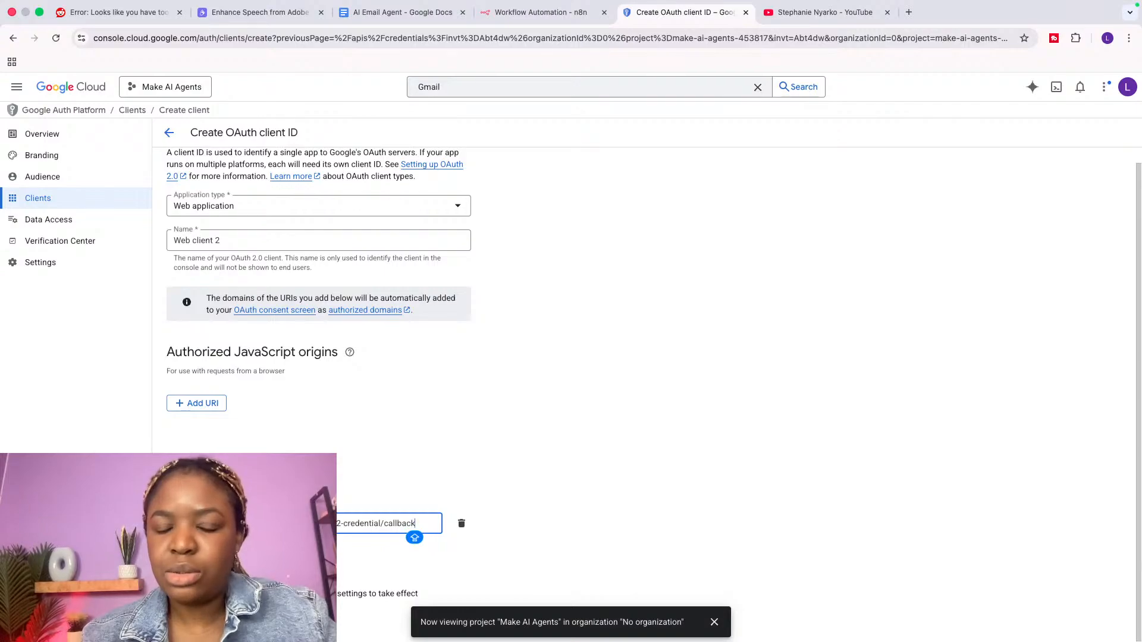
Step: Select the YouTube channel handle, then close n8n's Gmail credential dialog with Client ID still empty
click(538, 12)
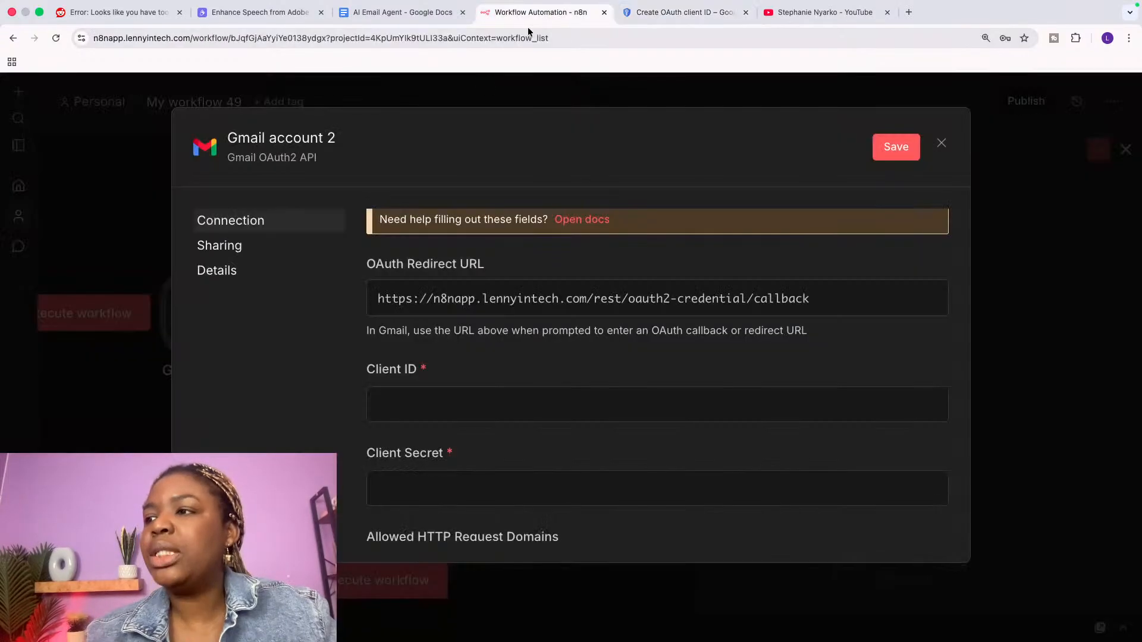
click(410, 408)
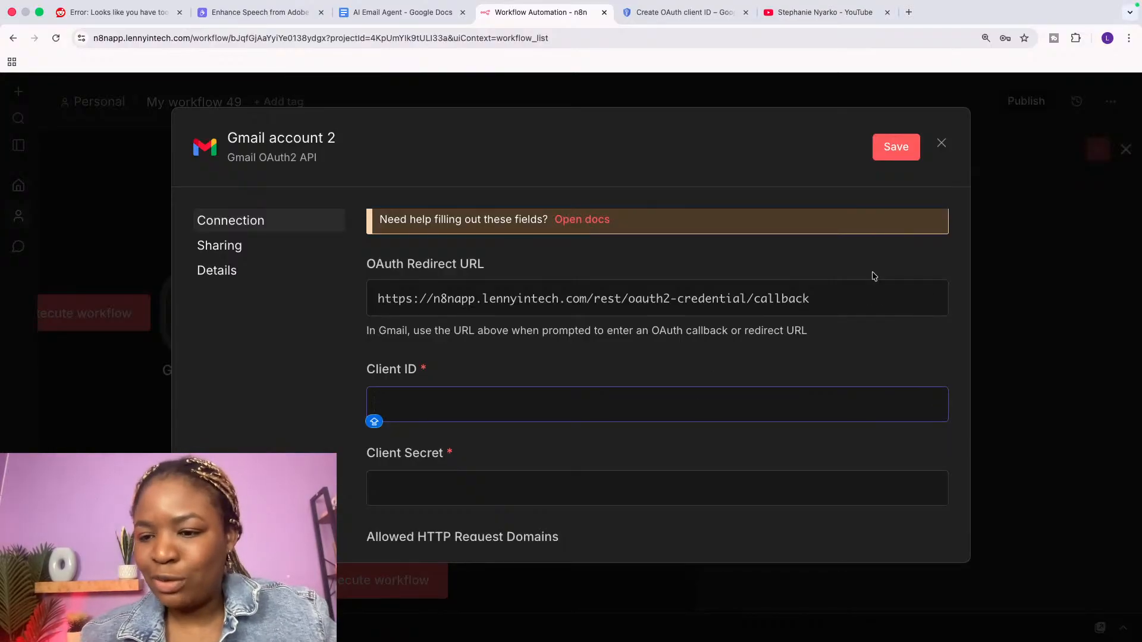
click(818, 14)
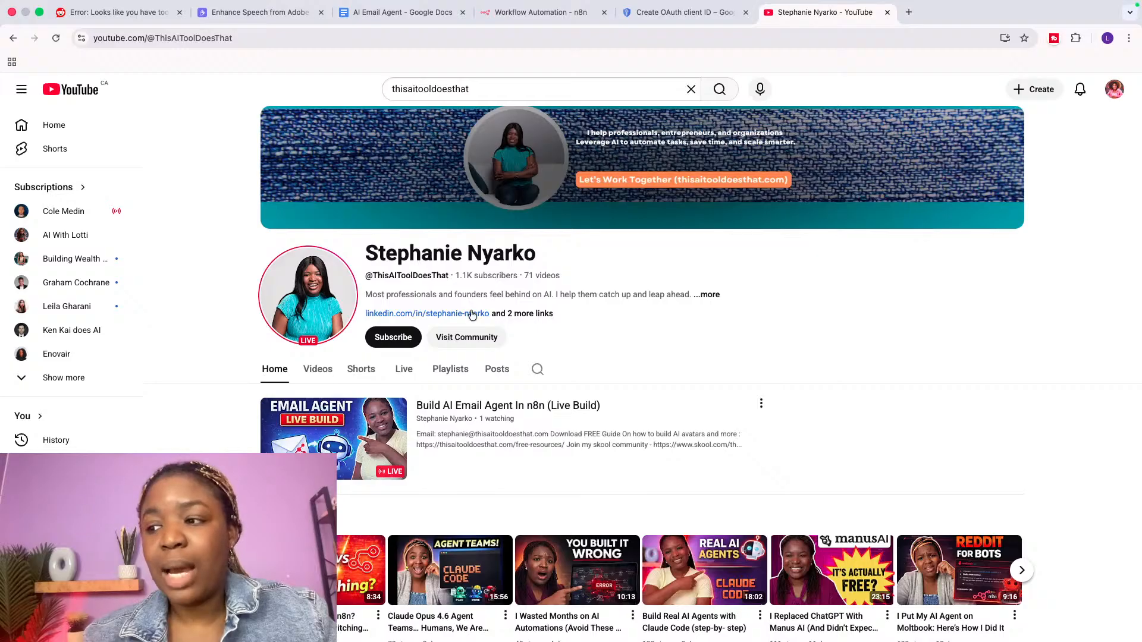
double_click(378, 275)
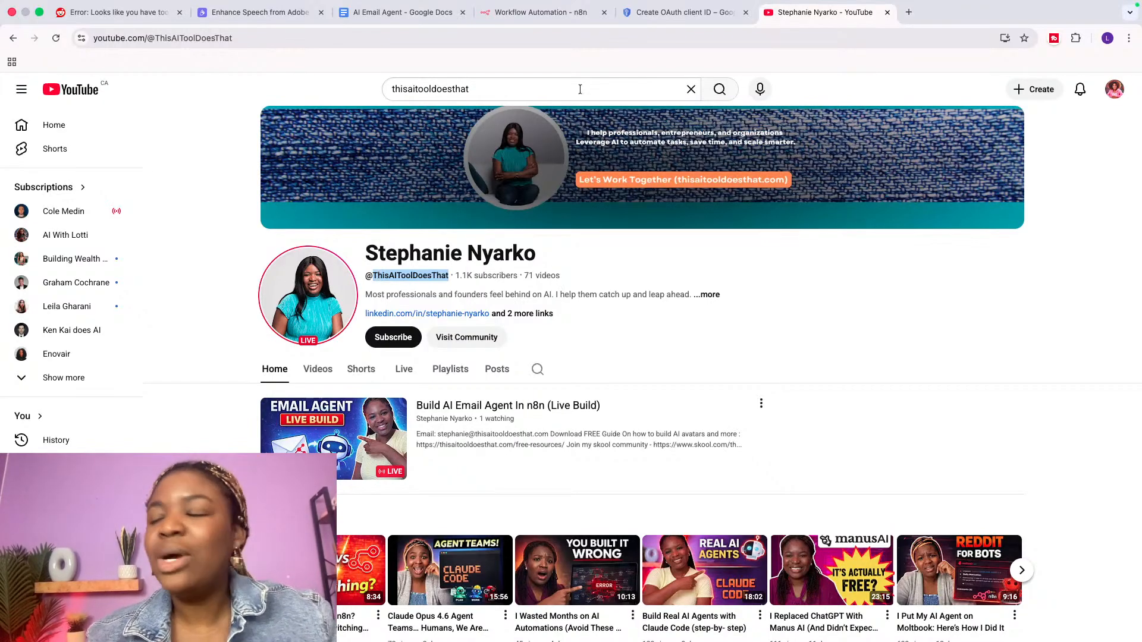
click(528, 19)
scroll(543, 499, down, 2)
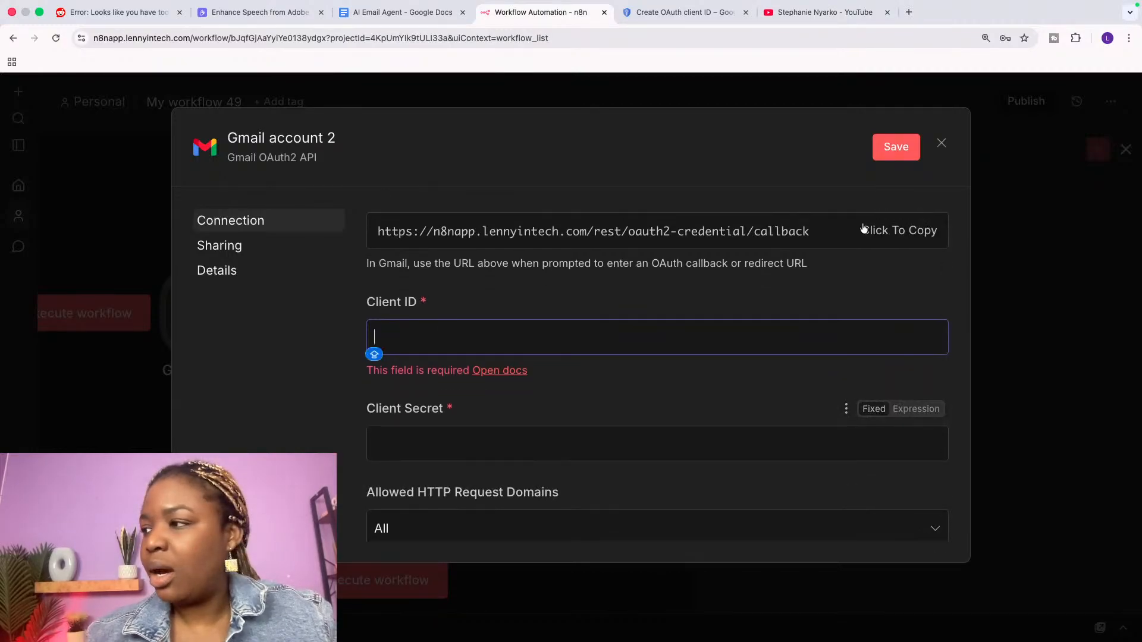
click(942, 144)
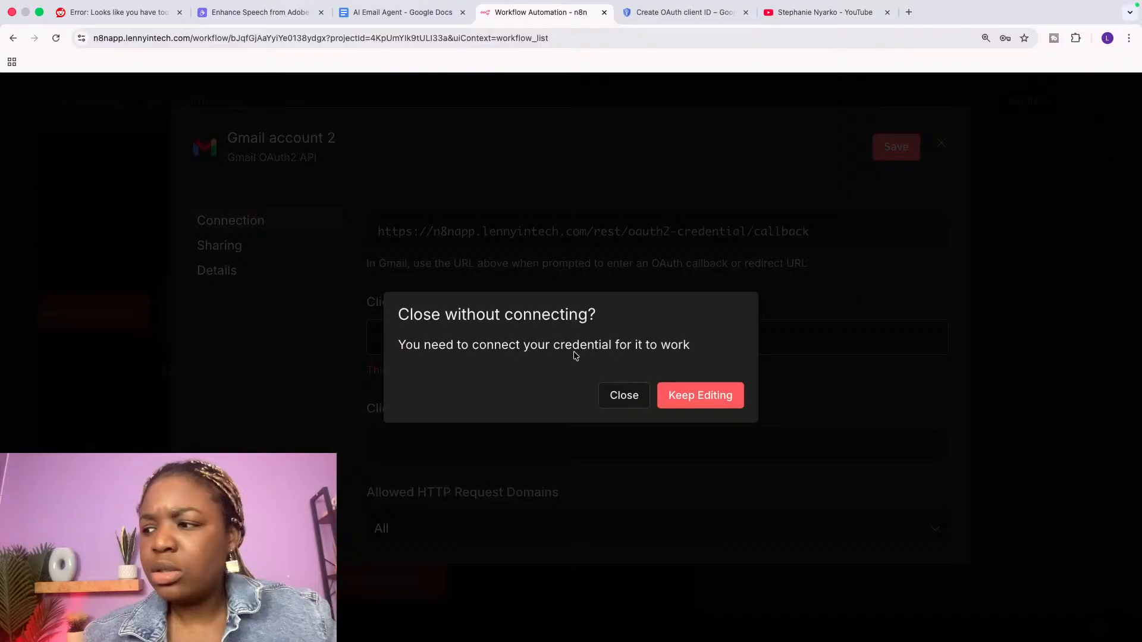
Step: Discard the unfinished Gmail account 2 credential and reopen the Gmail Trigger, keeping the existing Gmail account credential
click(618, 395)
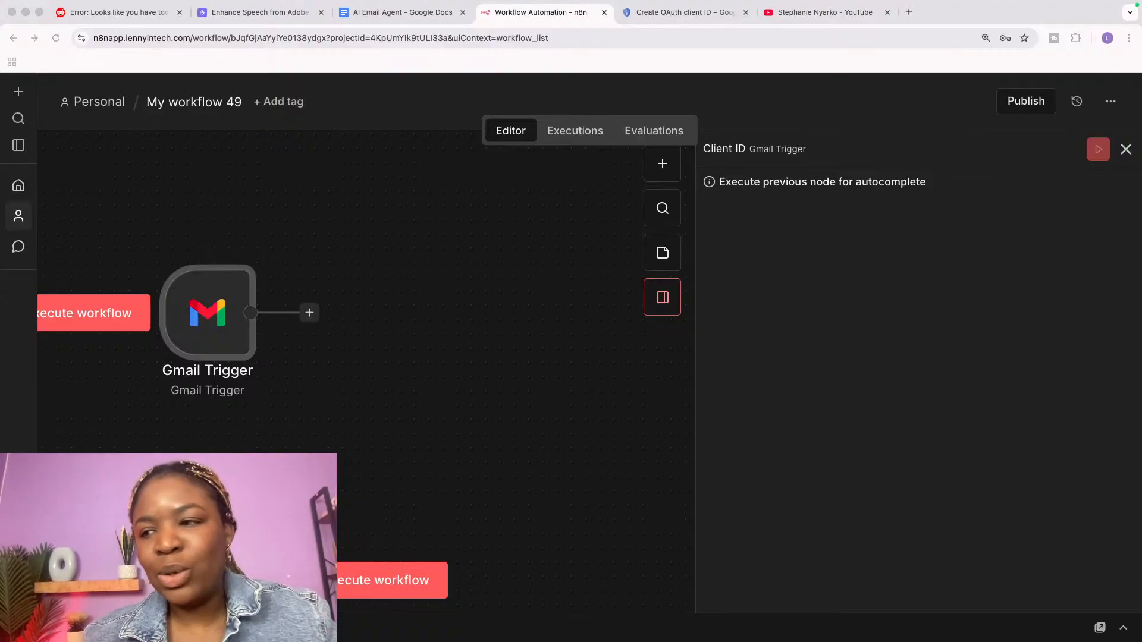
click(1126, 150)
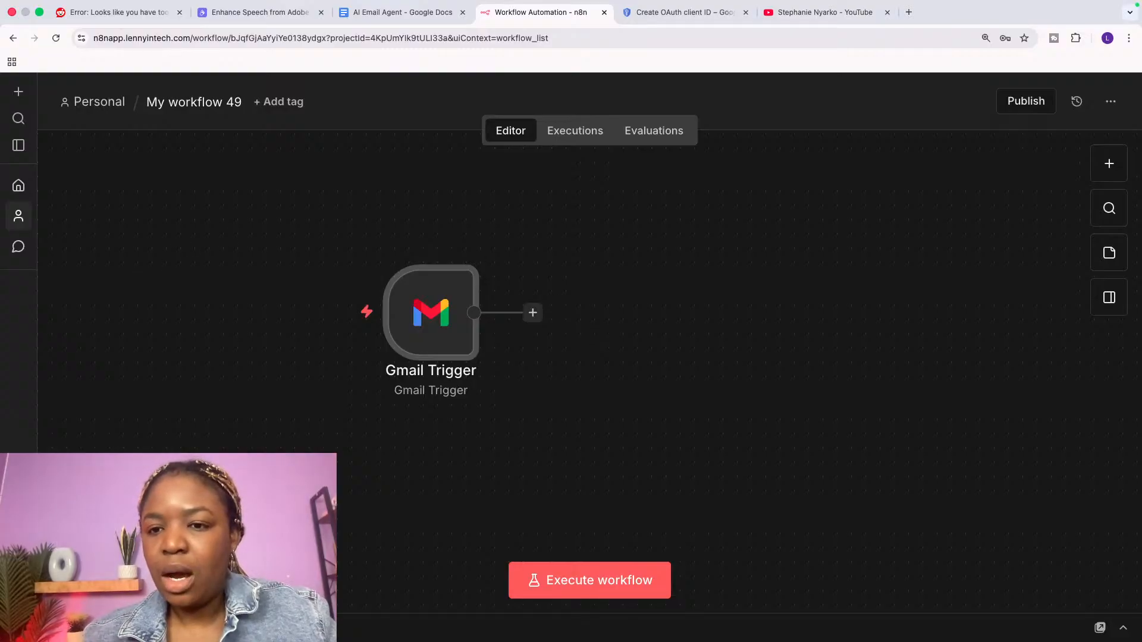
mouse_move(381, 271)
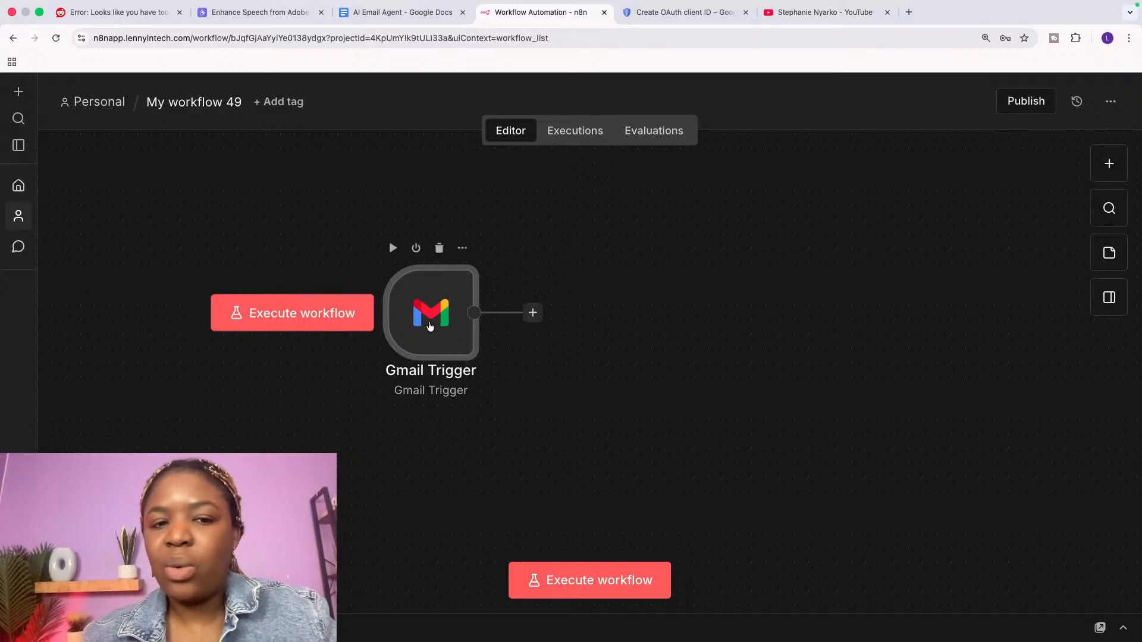
double_click(430, 326)
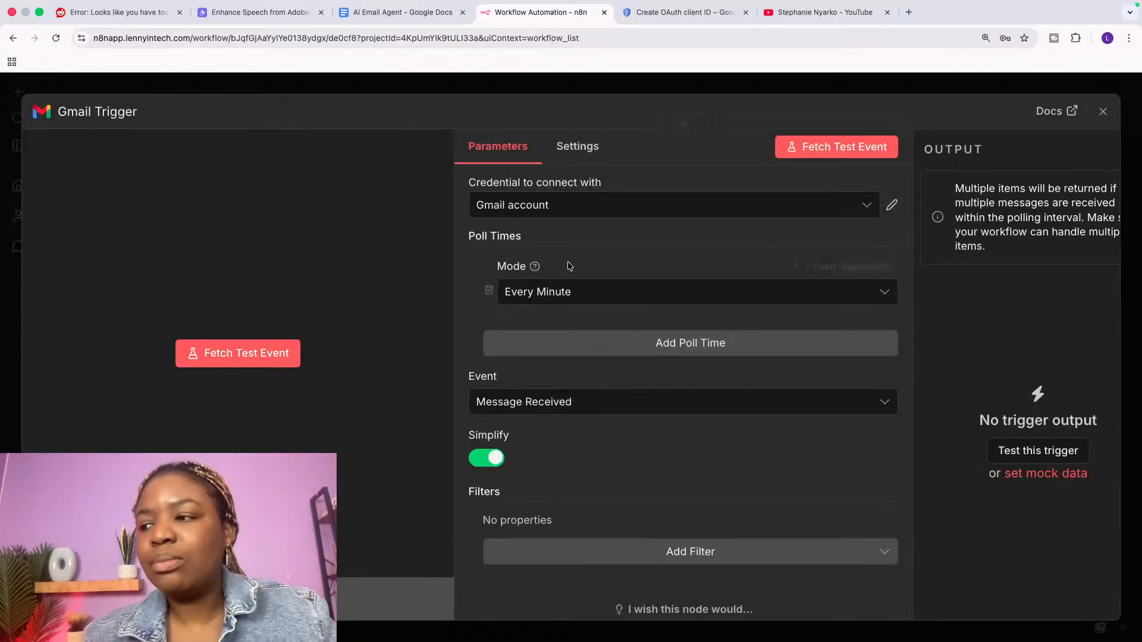
click(552, 211)
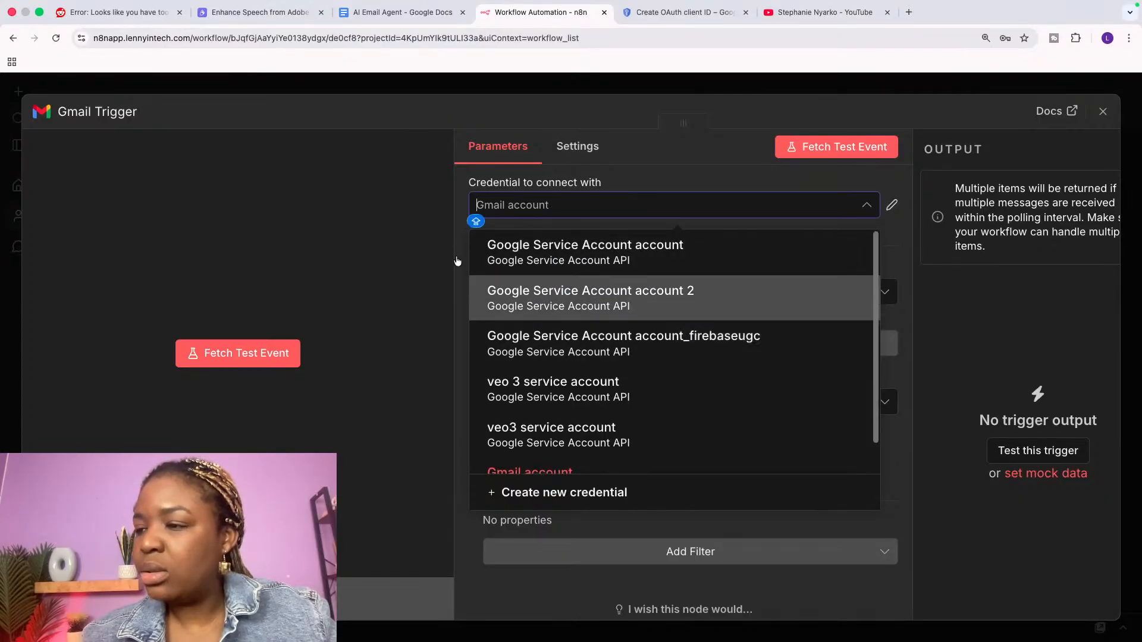
click(419, 207)
click(1102, 111)
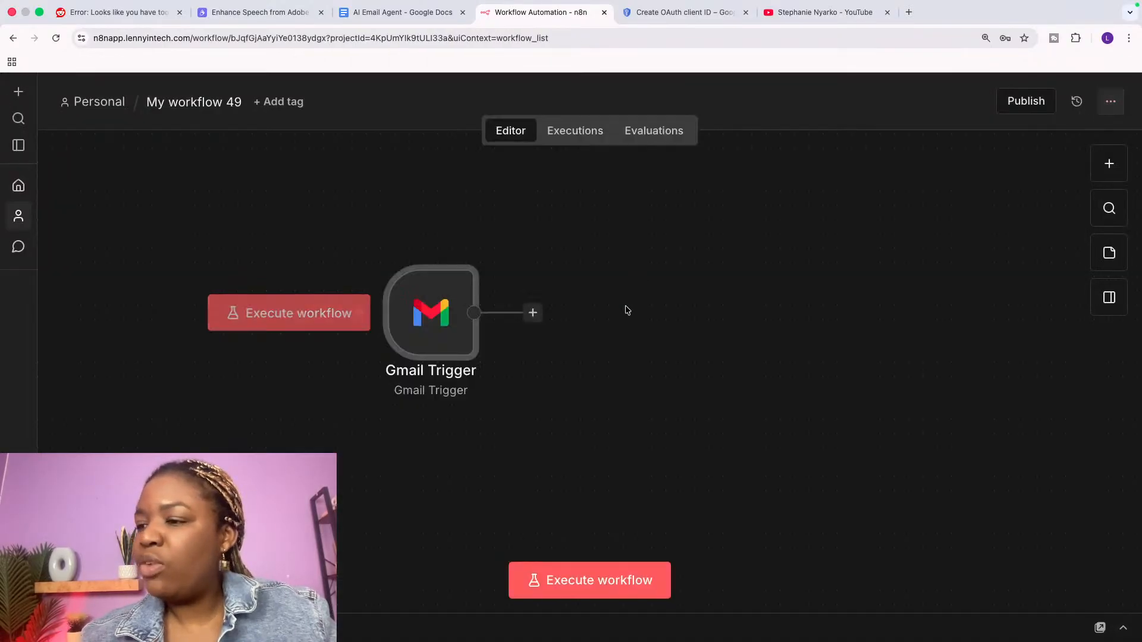
double_click(410, 319)
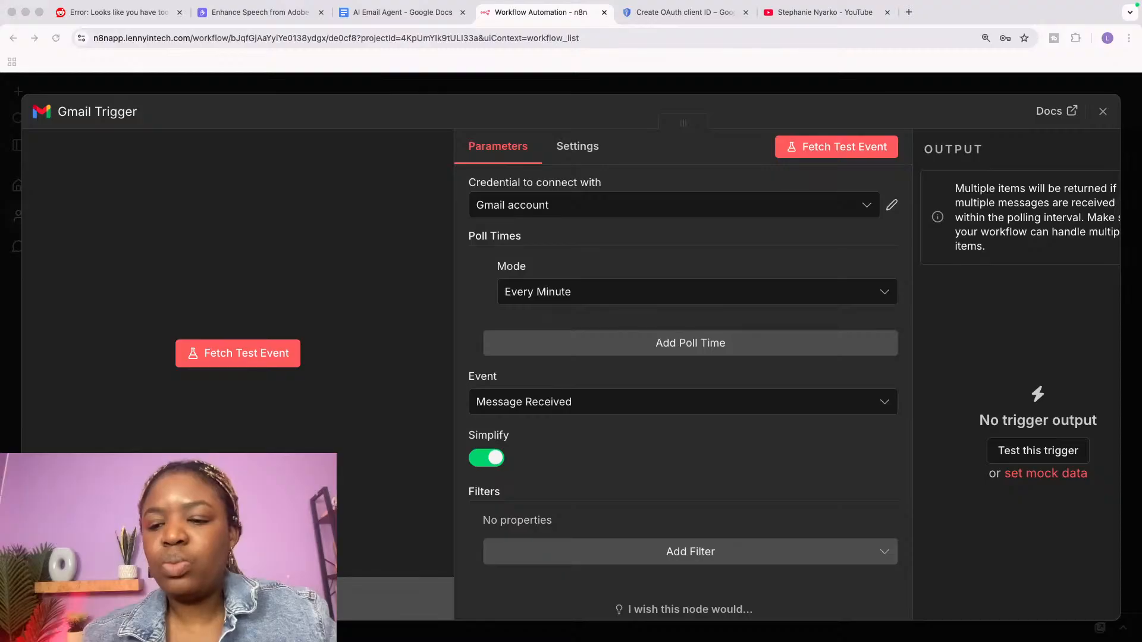
Step: Fetch a test email and widen the Output panel to inspect its id, snippet, labels, sender and subject
click(798, 151)
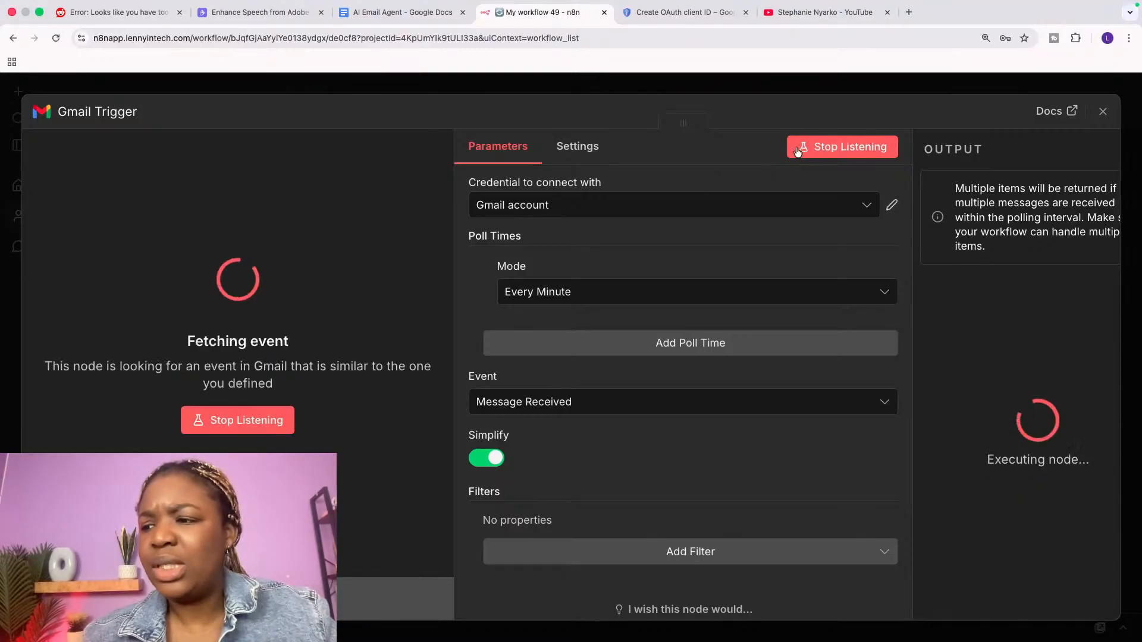
drag(684, 123, 426, 115)
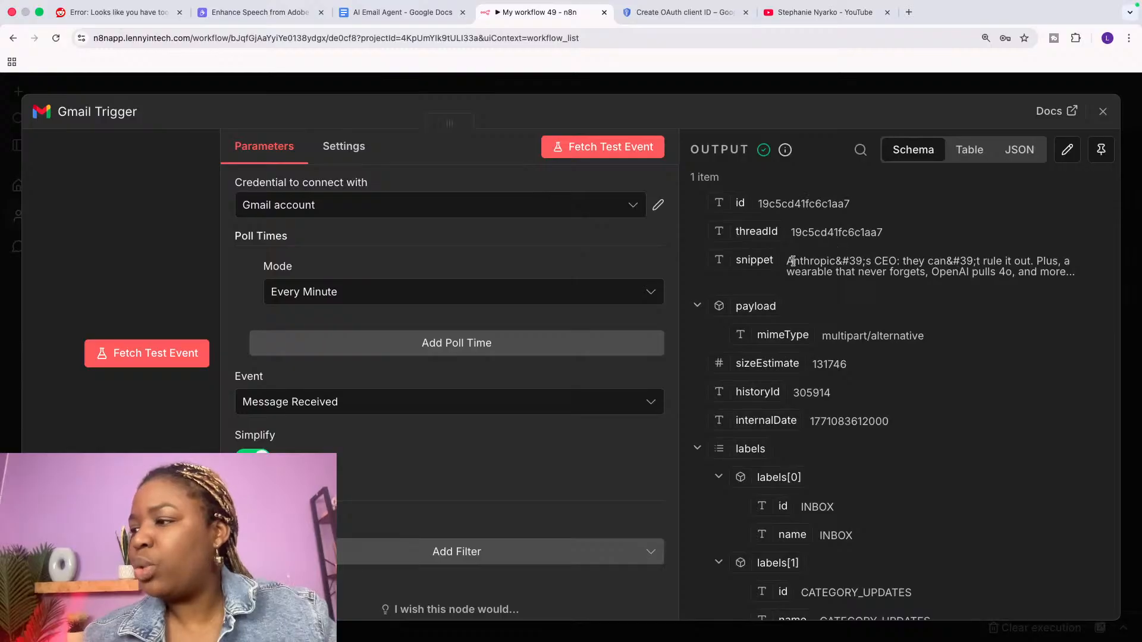
drag(787, 263, 990, 308)
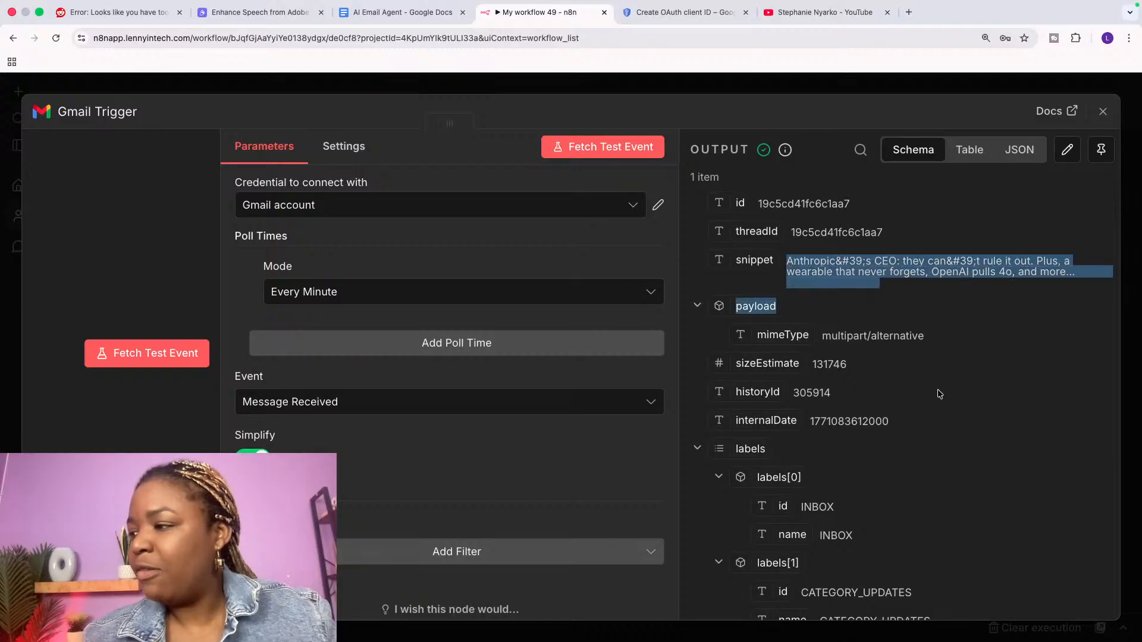
scroll(940, 394, down, 5)
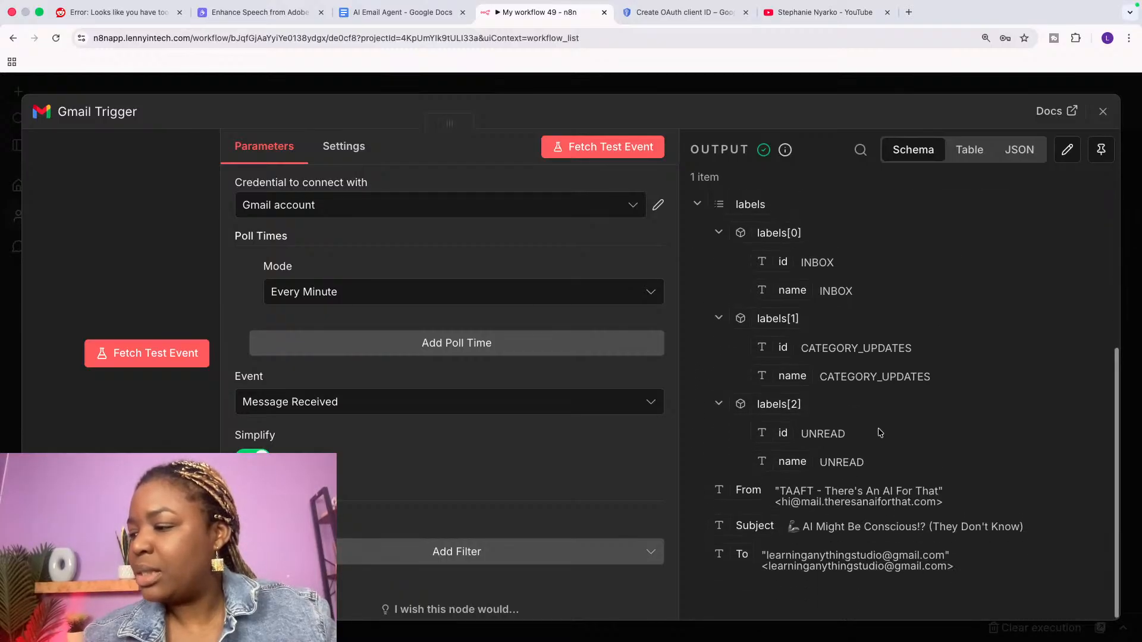
scroll(816, 536, up, 5)
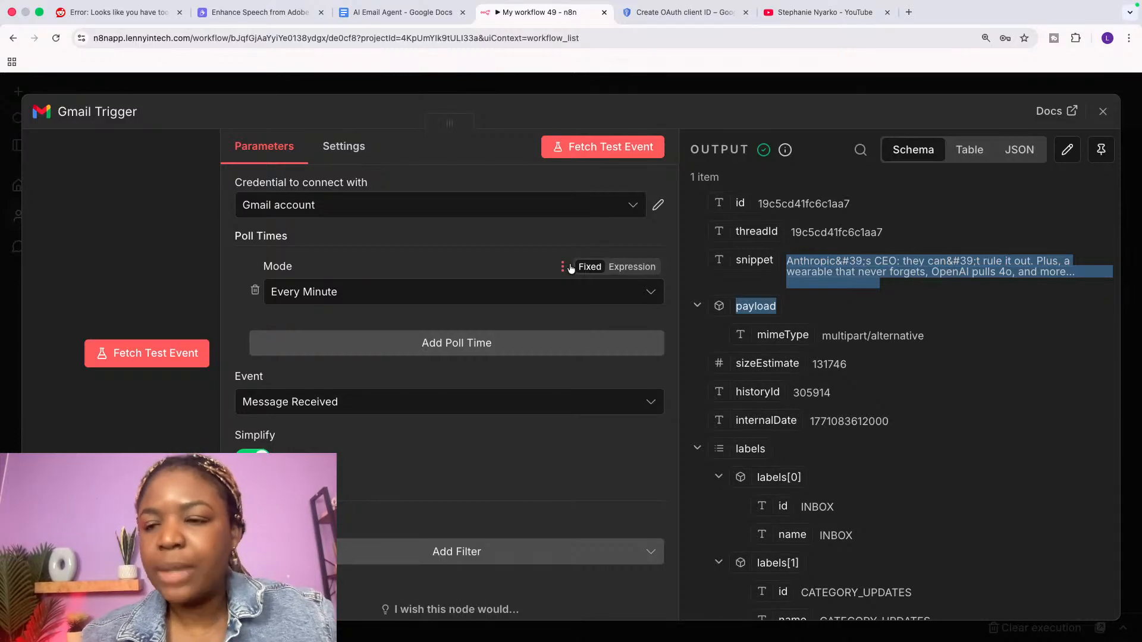
Step: Close the Gmail Trigger panel, which shows 1 fetched item, and switch to the YouTube channel tab
click(1102, 113)
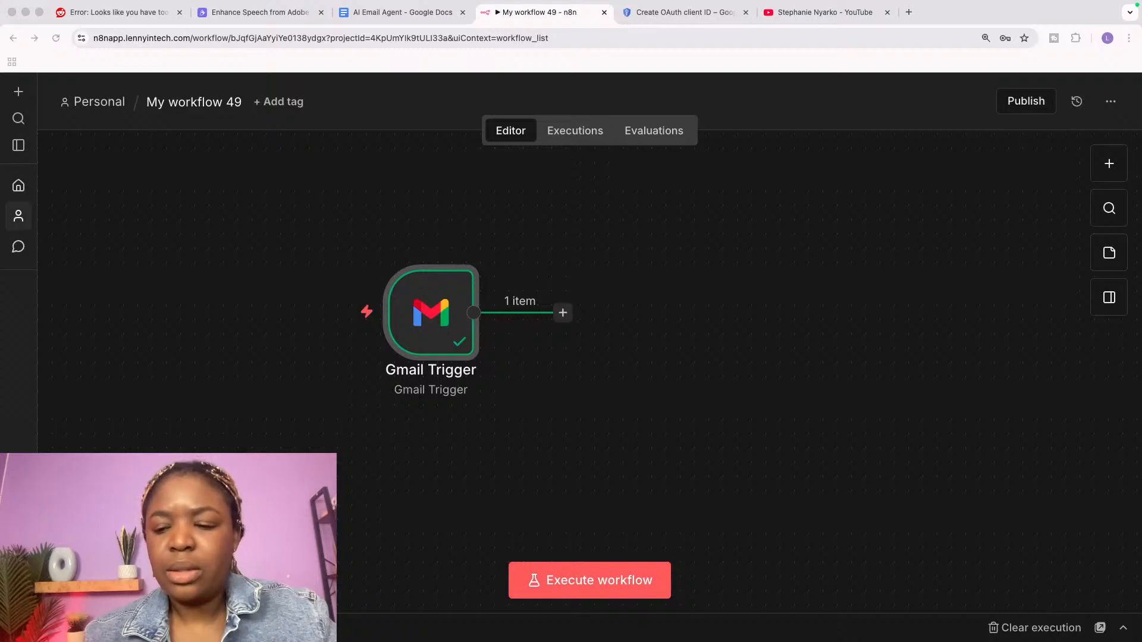
click(791, 15)
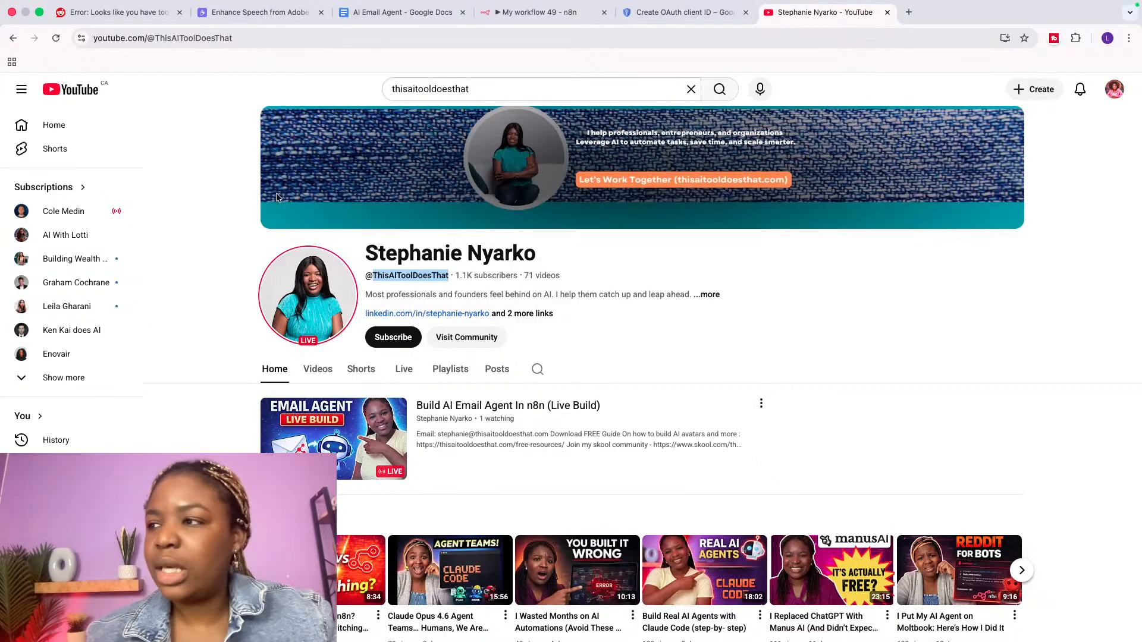
Step: Back in n8n, bring up the 'What happens next?' node list after the Gmail Trigger
click(536, 30)
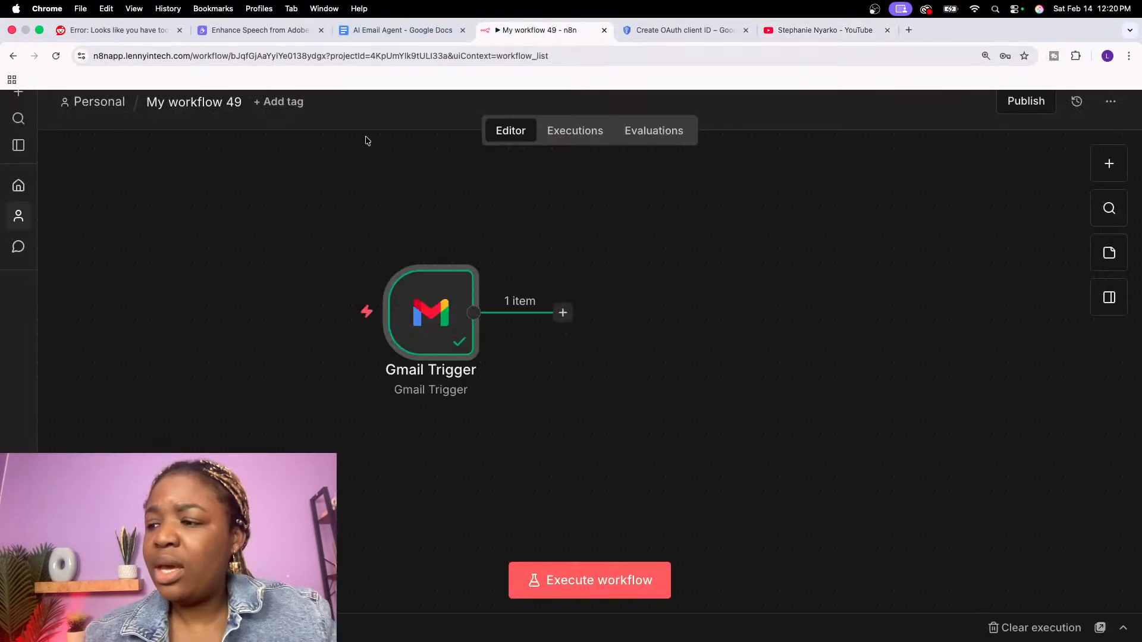
mouse_move(446, 322)
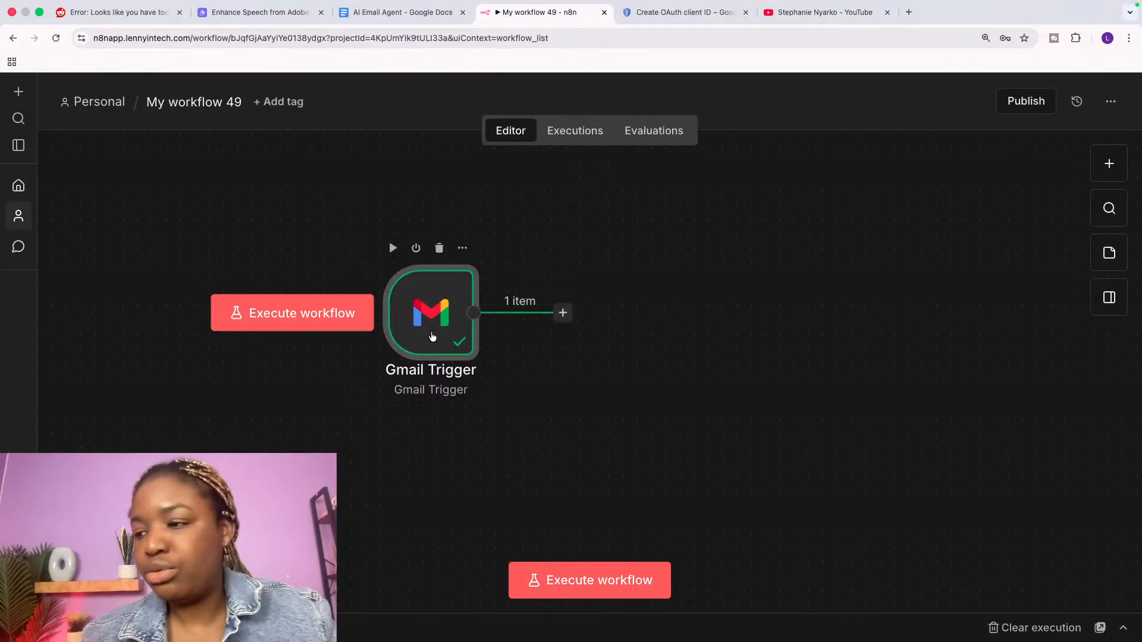
click(563, 314)
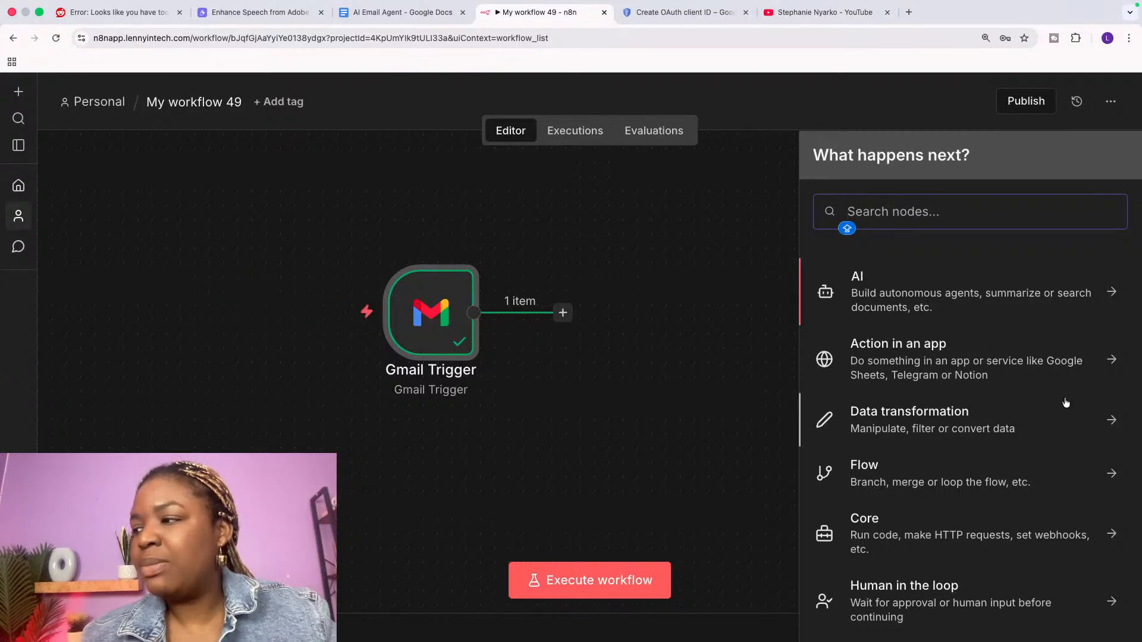
Step: Browse the AI Nodes category: AI Agent, Anthropic, Google Gemini, Guardrails, Ollama and OpenAI
click(970, 292)
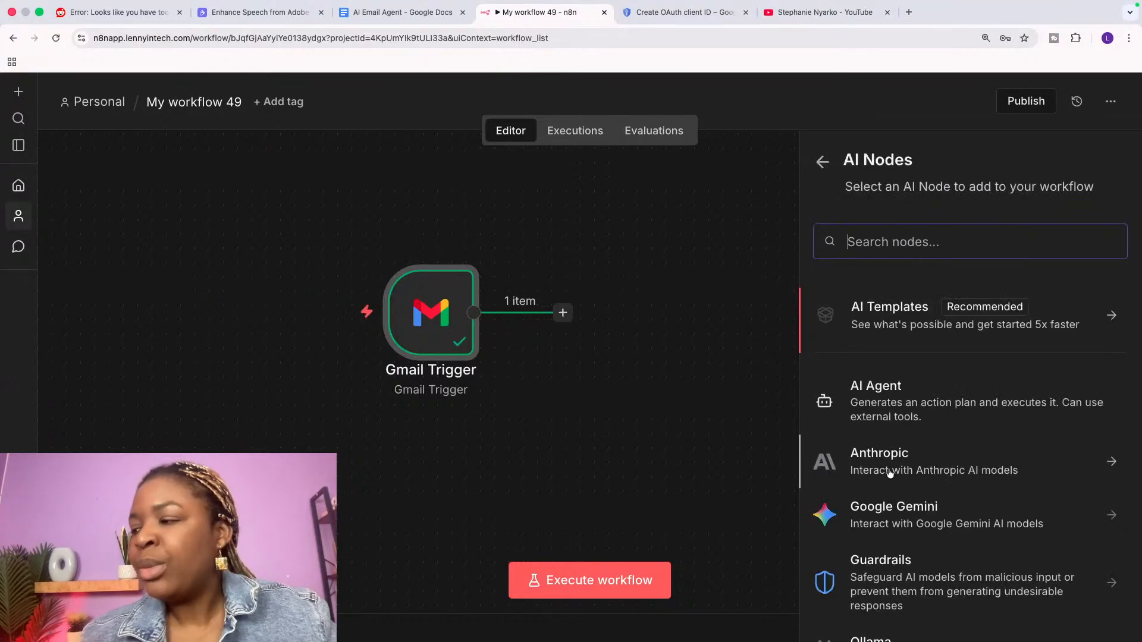
scroll(889, 473, down, 1)
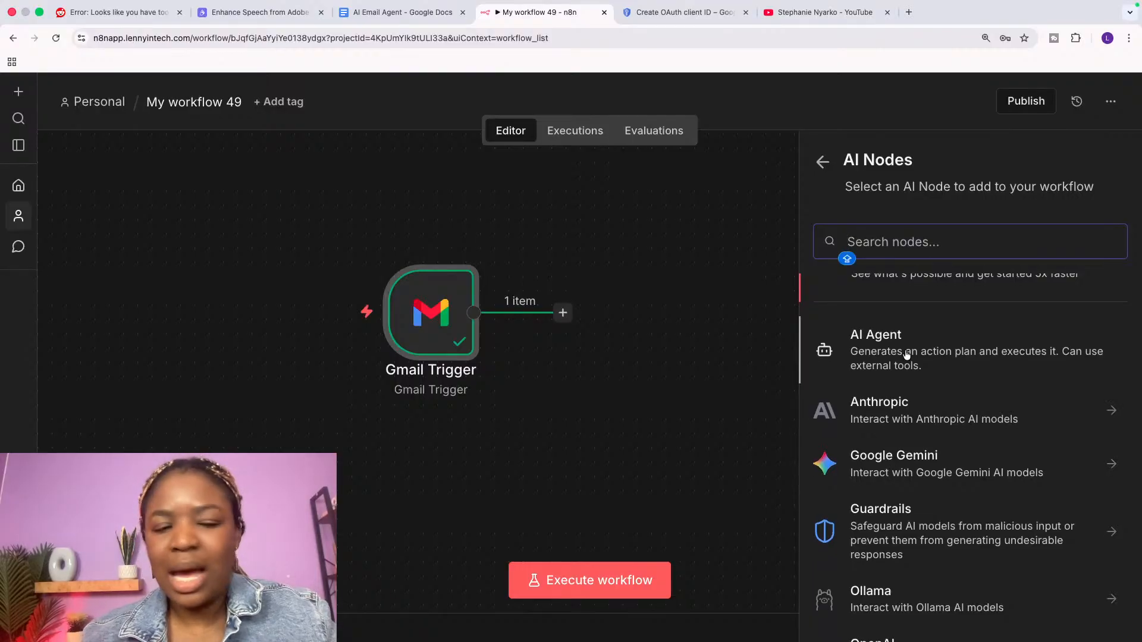
scroll(903, 374, up, 1)
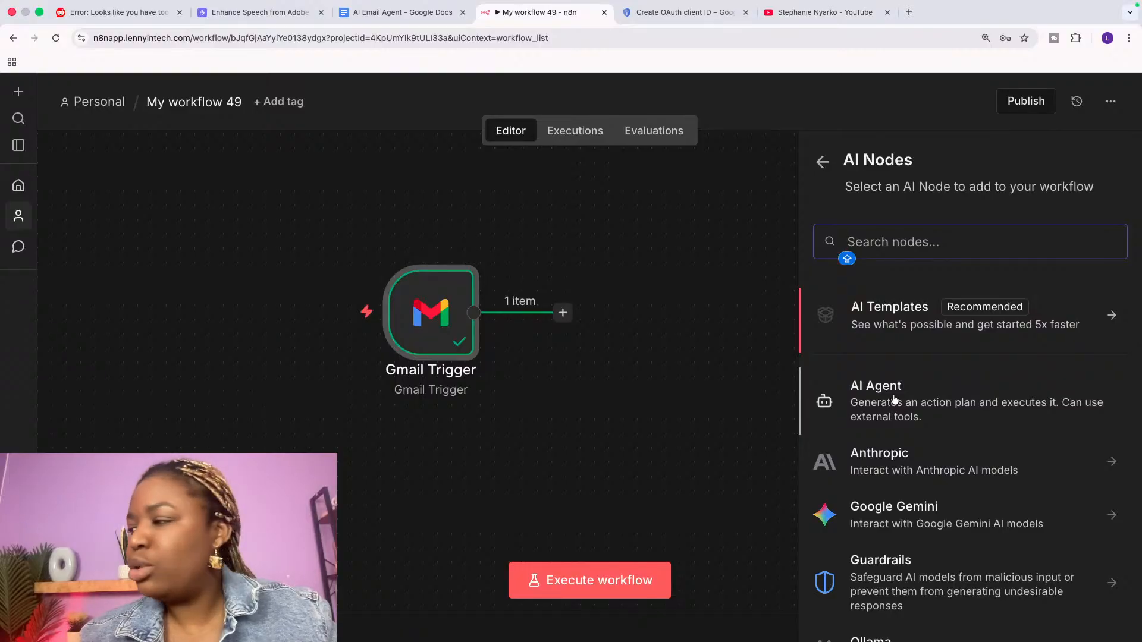
scroll(916, 443, down, 1)
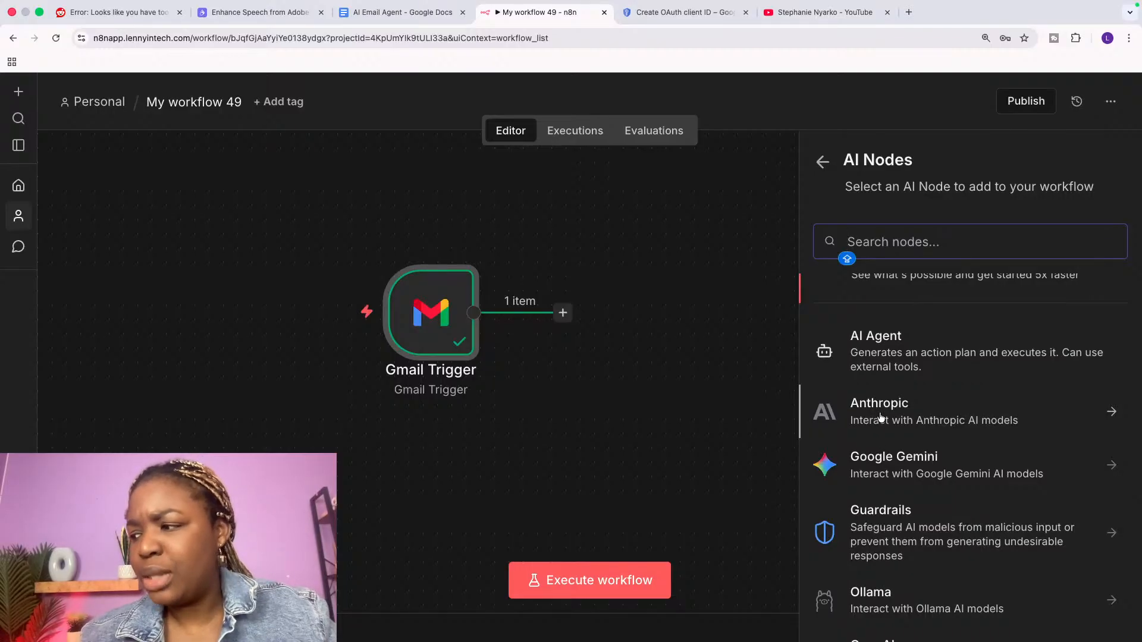
scroll(888, 536, down, 3)
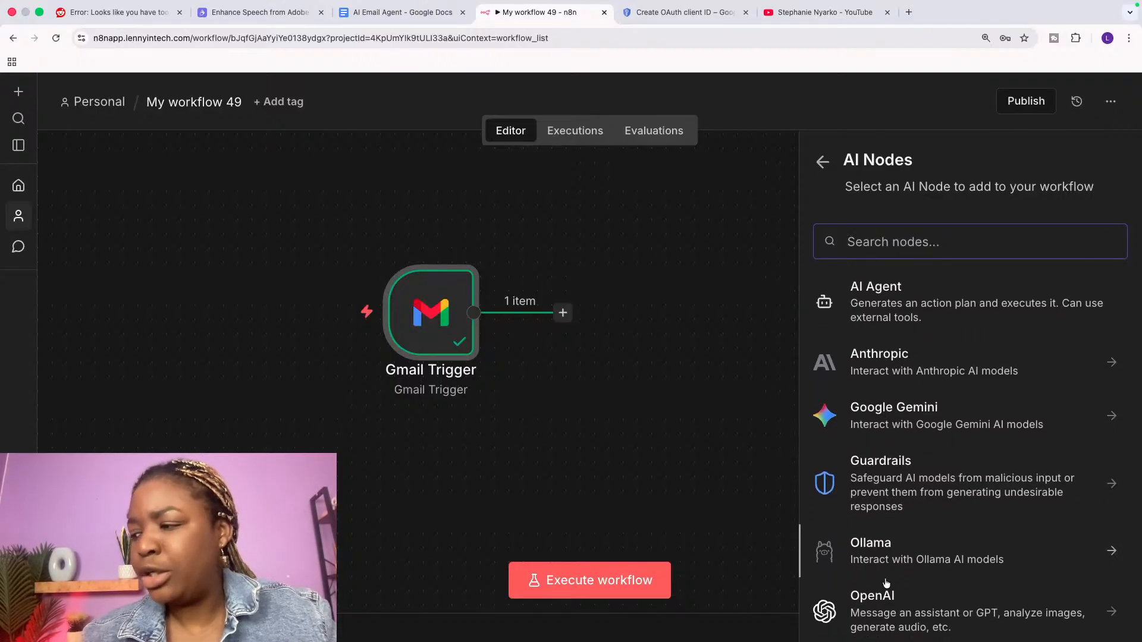
scroll(886, 565, up, 4)
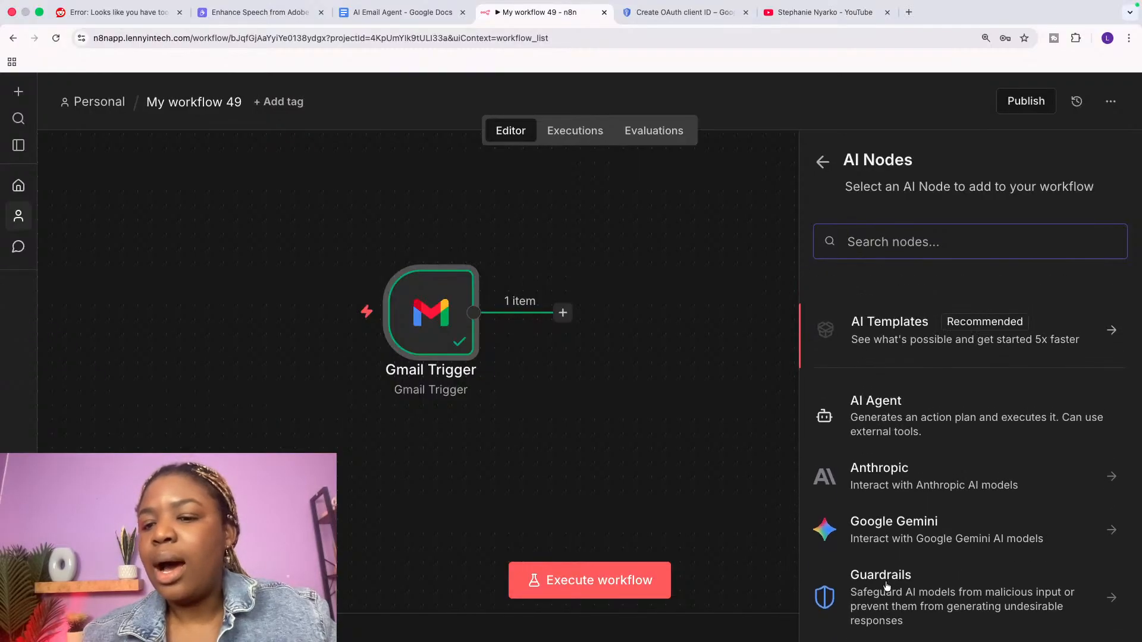
Step: Add an AI Agent node after the Gmail Trigger and scroll through its parameters
click(886, 405)
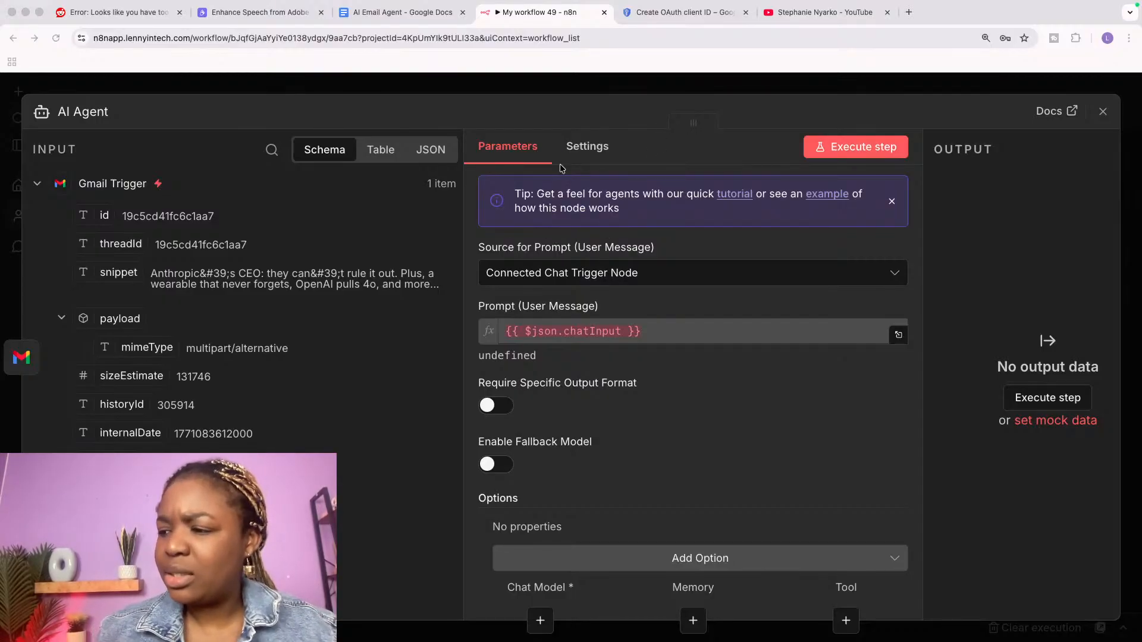
scroll(600, 516, down, 3)
scroll(600, 516, up, 3)
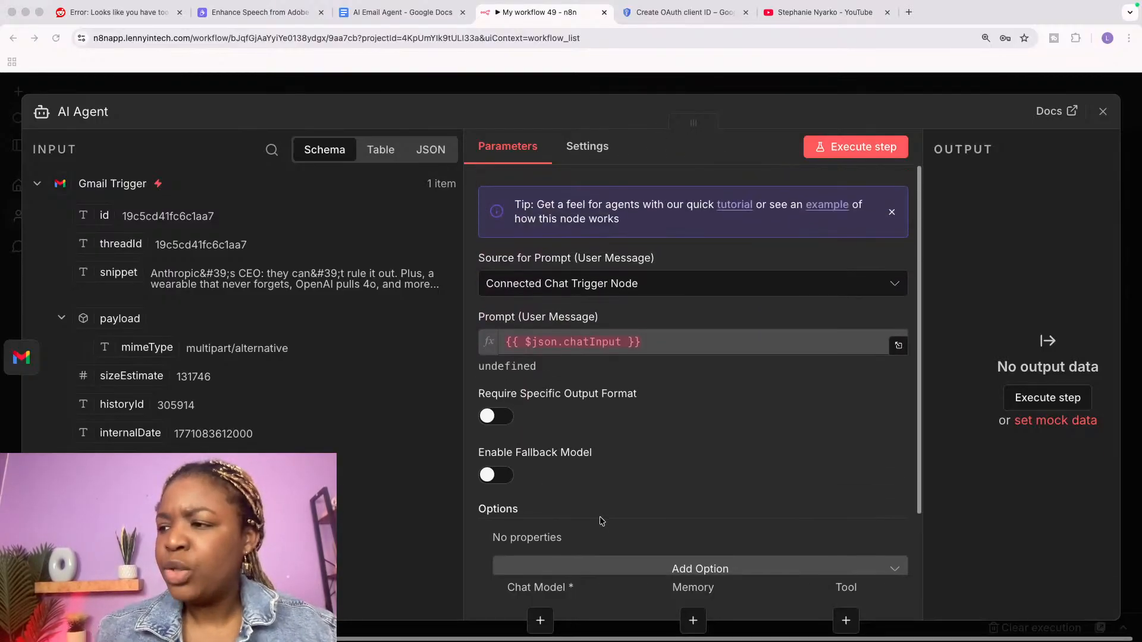
scroll(601, 520, down, 1)
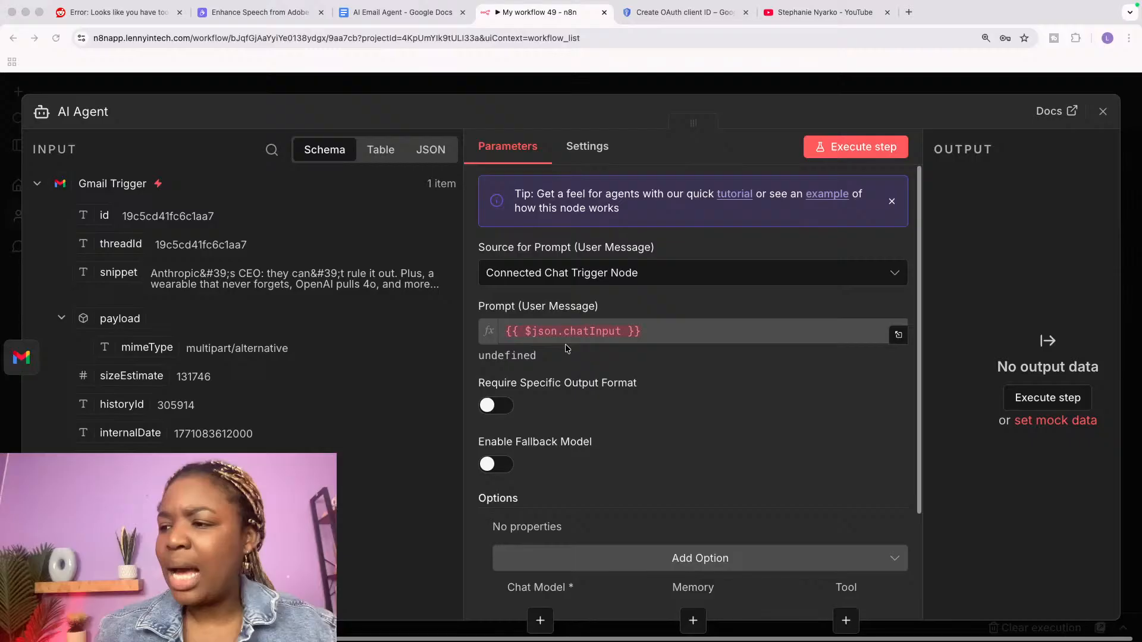
Step: Open ChatGPT at chat.openai.com in a new browser tab and click into the message box
click(909, 13)
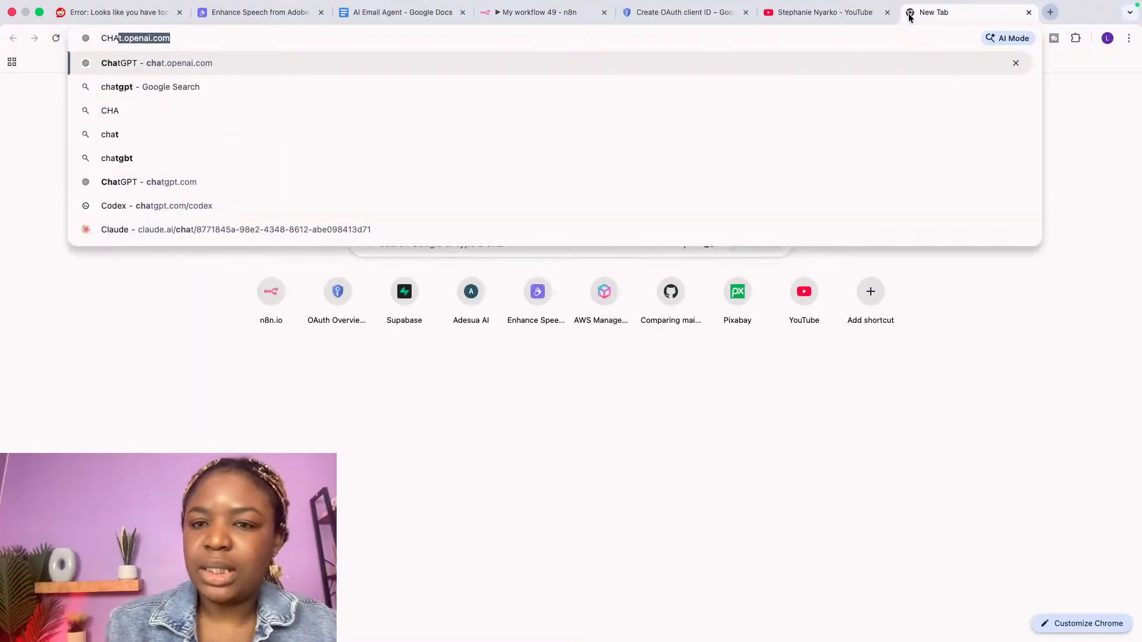
key(Return)
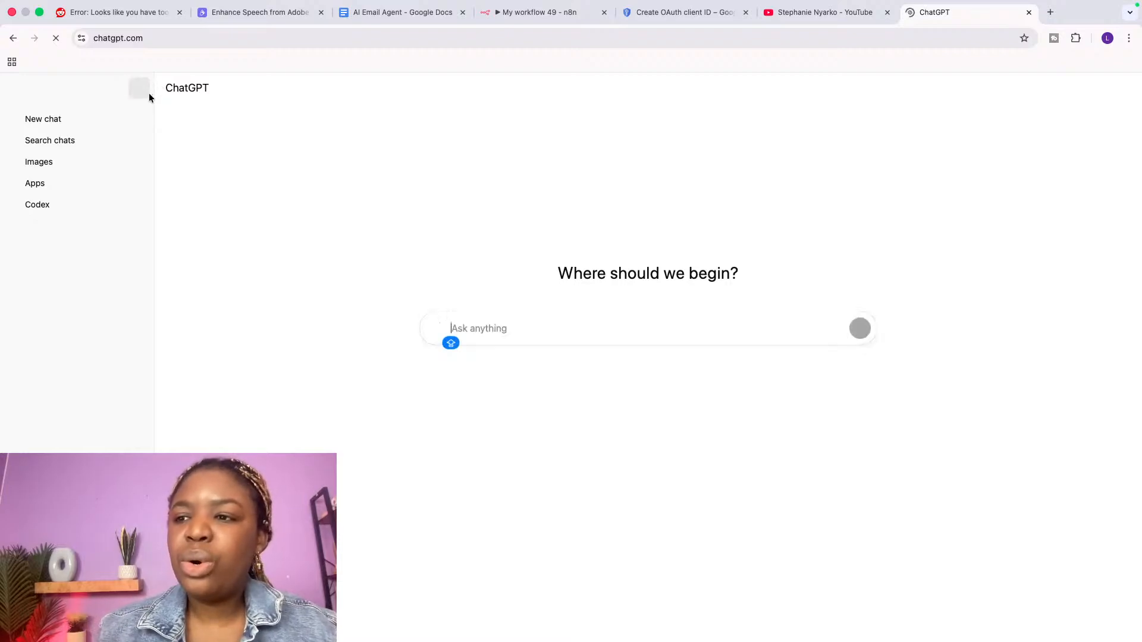
click(146, 90)
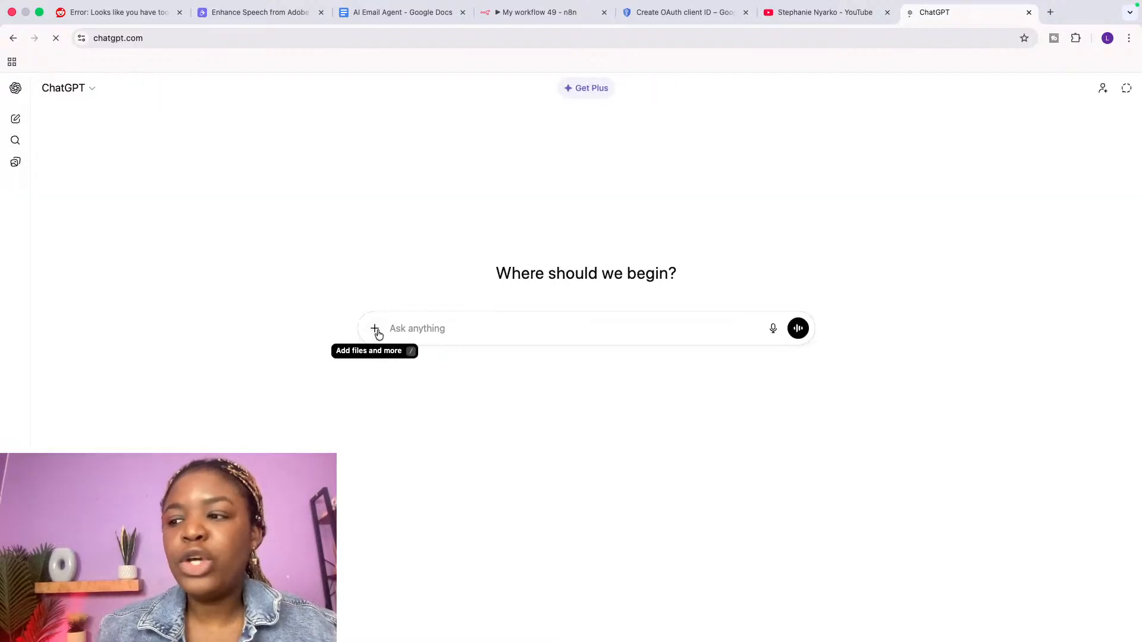
click(422, 324)
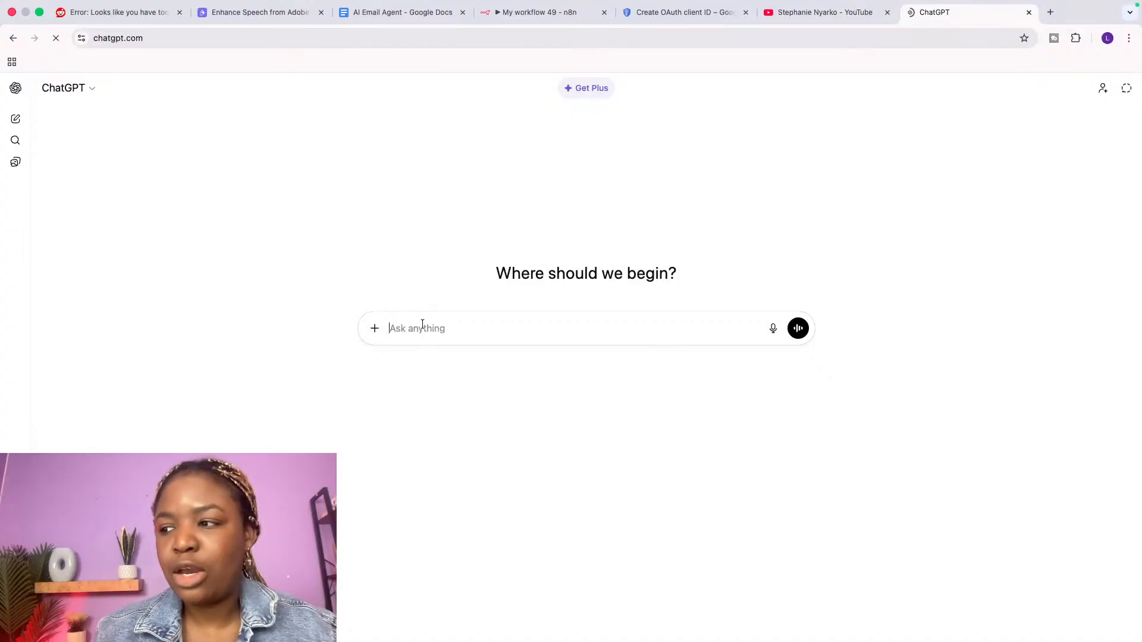
key(Caps_Lock)
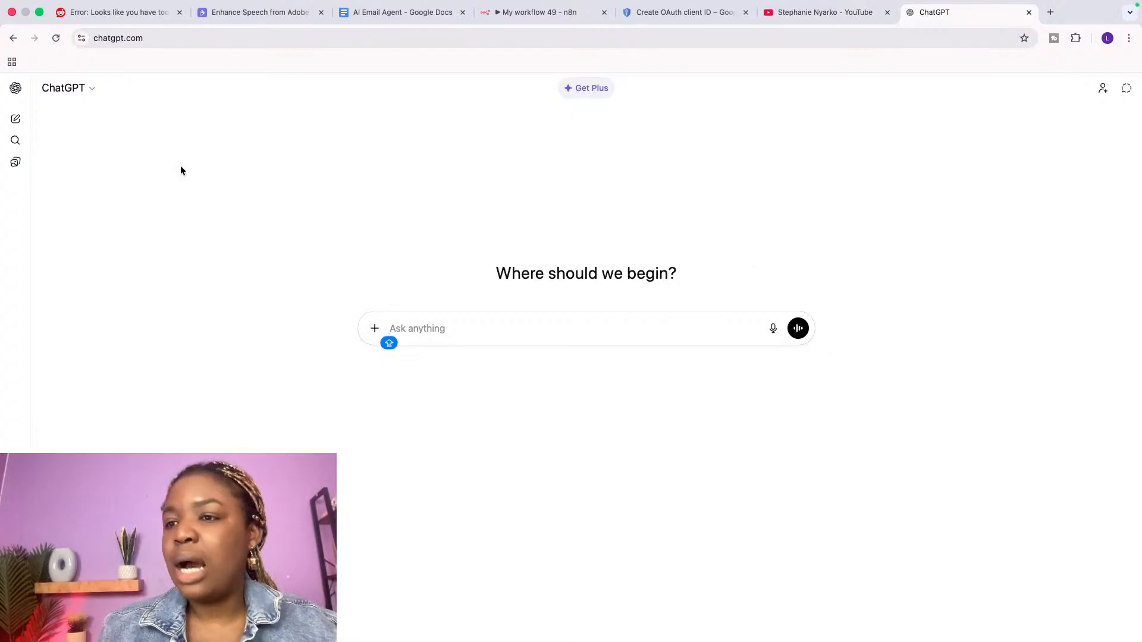
Step: Open the 'test' project's settings in ChatGPT, then return to the n8n workflow
click(16, 88)
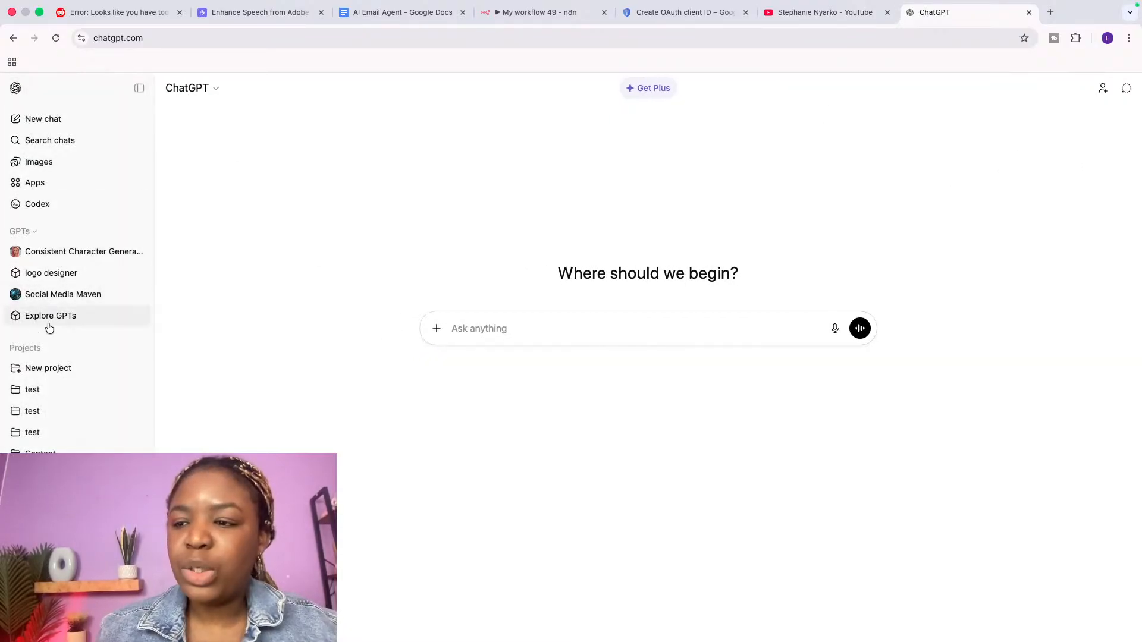
click(35, 390)
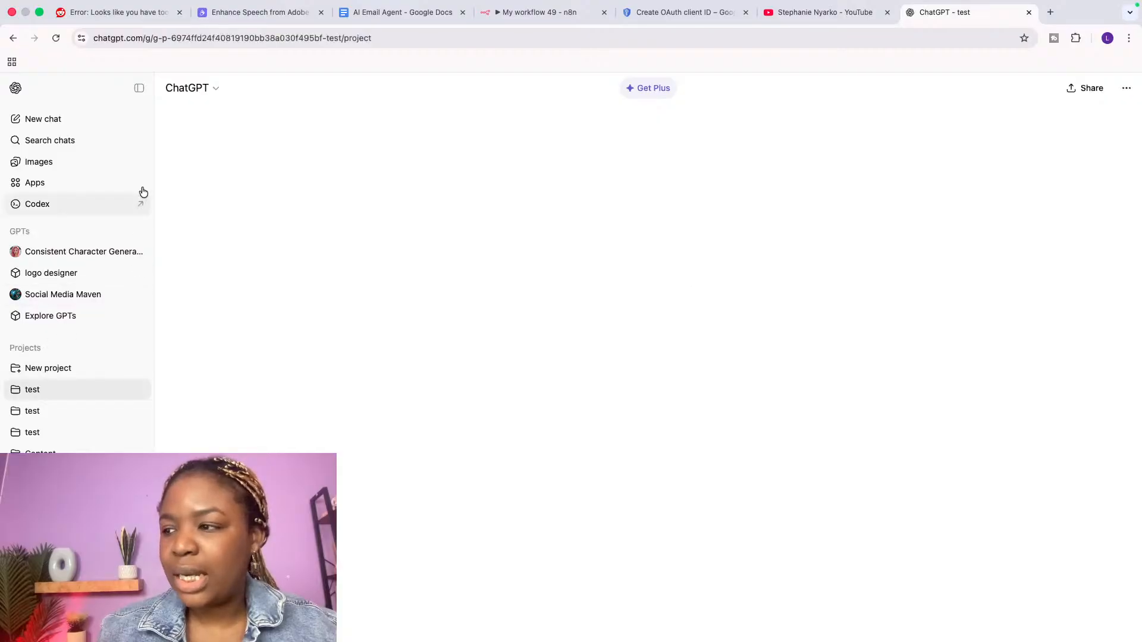
click(1126, 88)
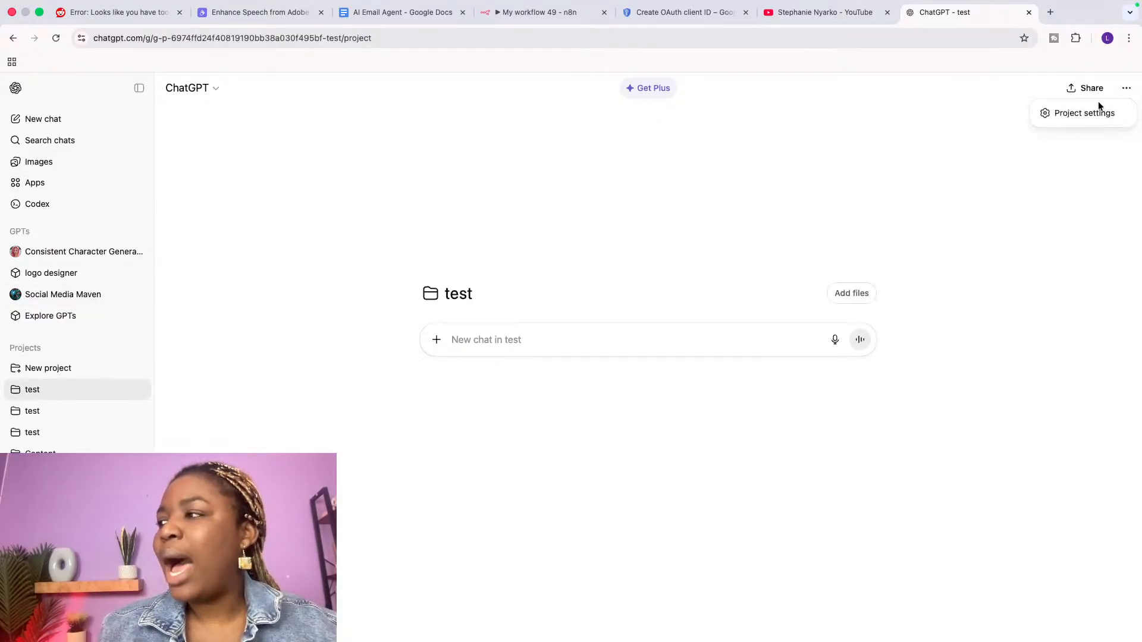
click(1096, 116)
click(454, 291)
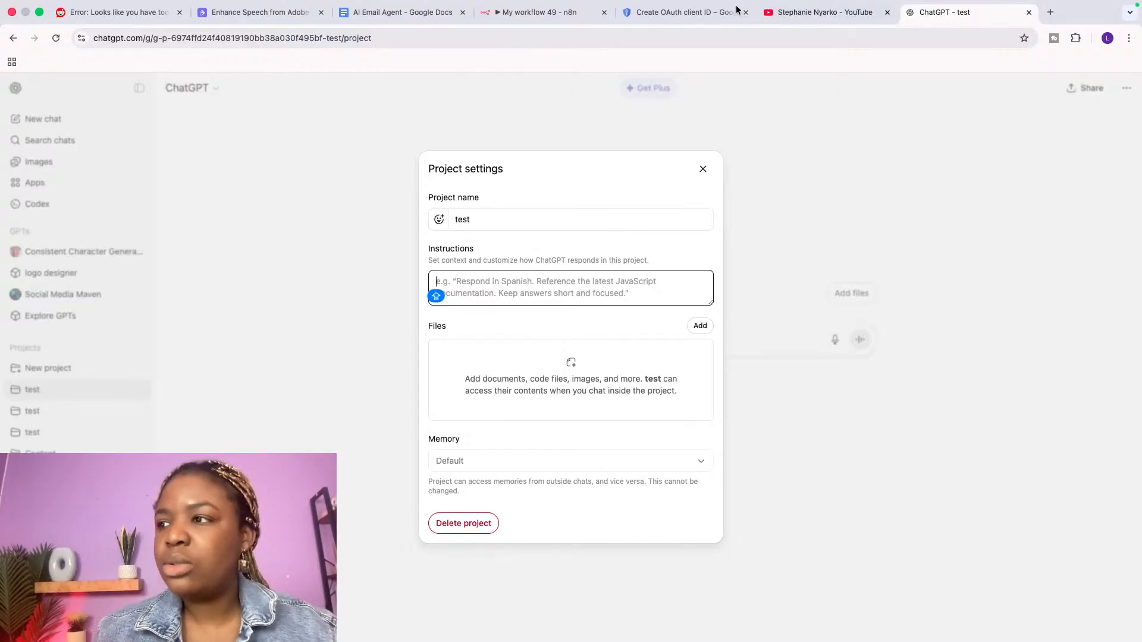
click(556, 14)
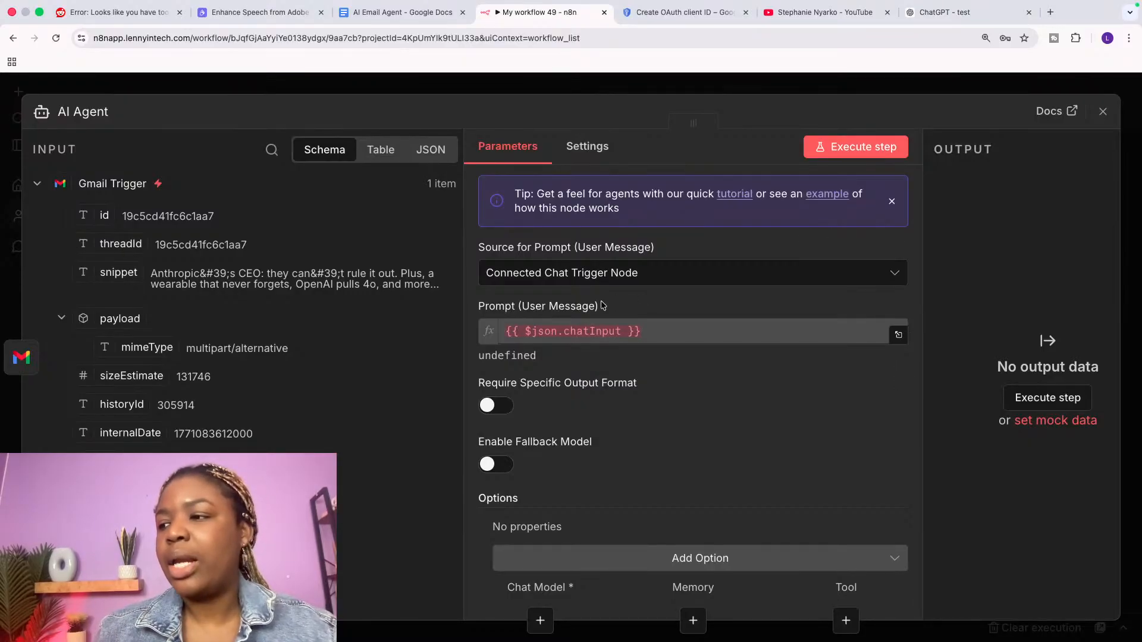
Step: Change the AI Agent's prompt source from connected chat input to 'Define below'
click(593, 332)
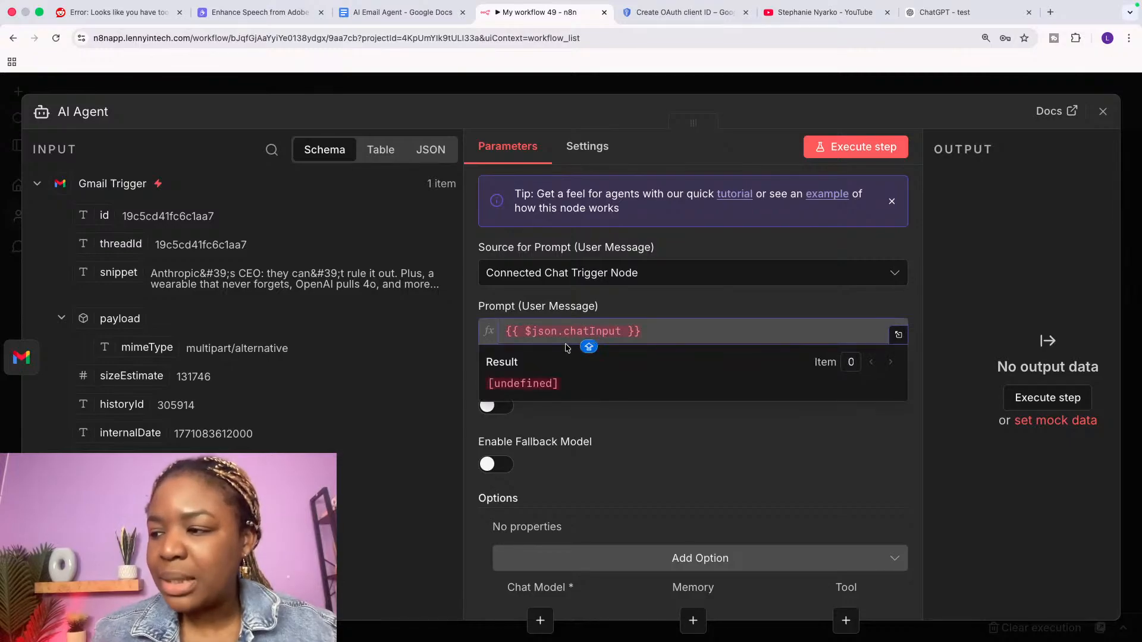
click(584, 272)
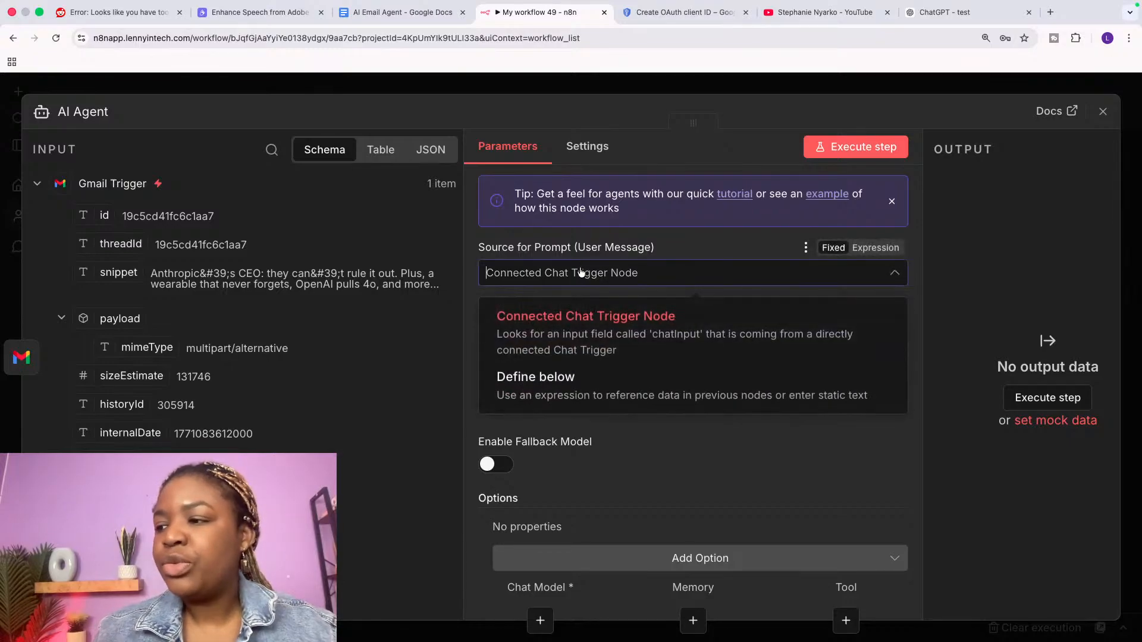
click(559, 381)
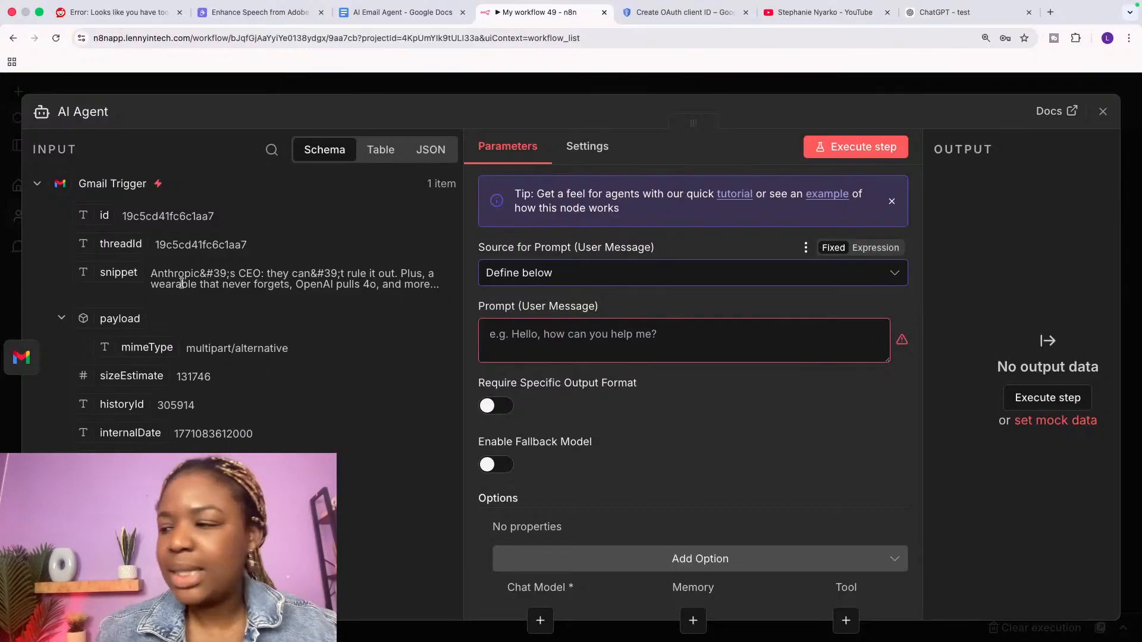
click(536, 340)
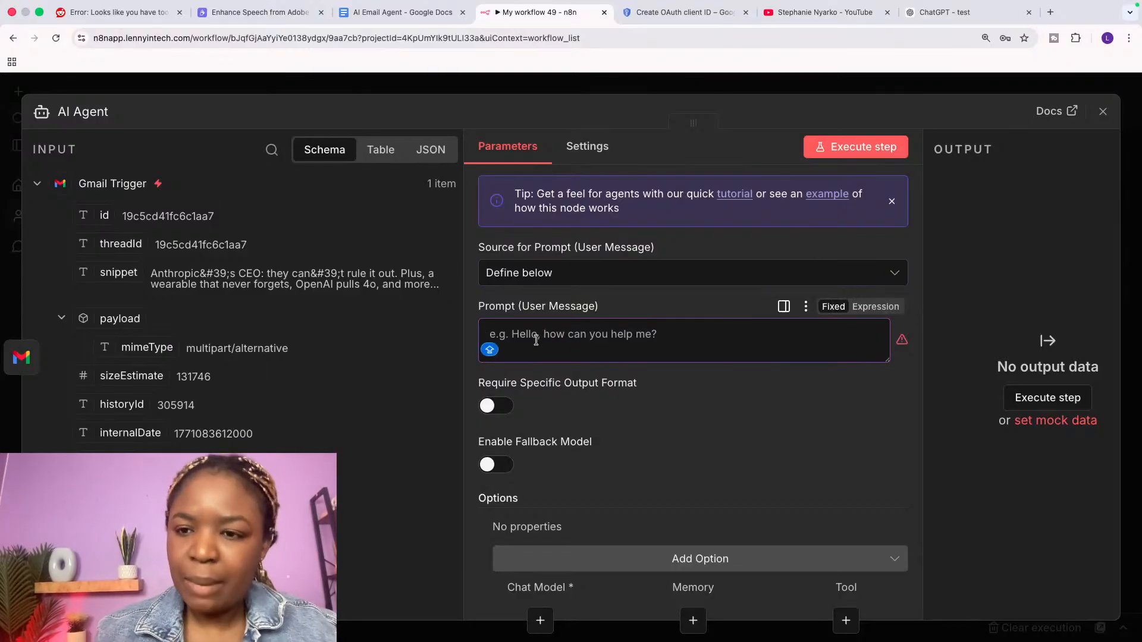
Step: Add a System Message option reading 'You are a helpful assistant', after glancing at ChatGPT's project instructions
scroll(601, 462, down, 3)
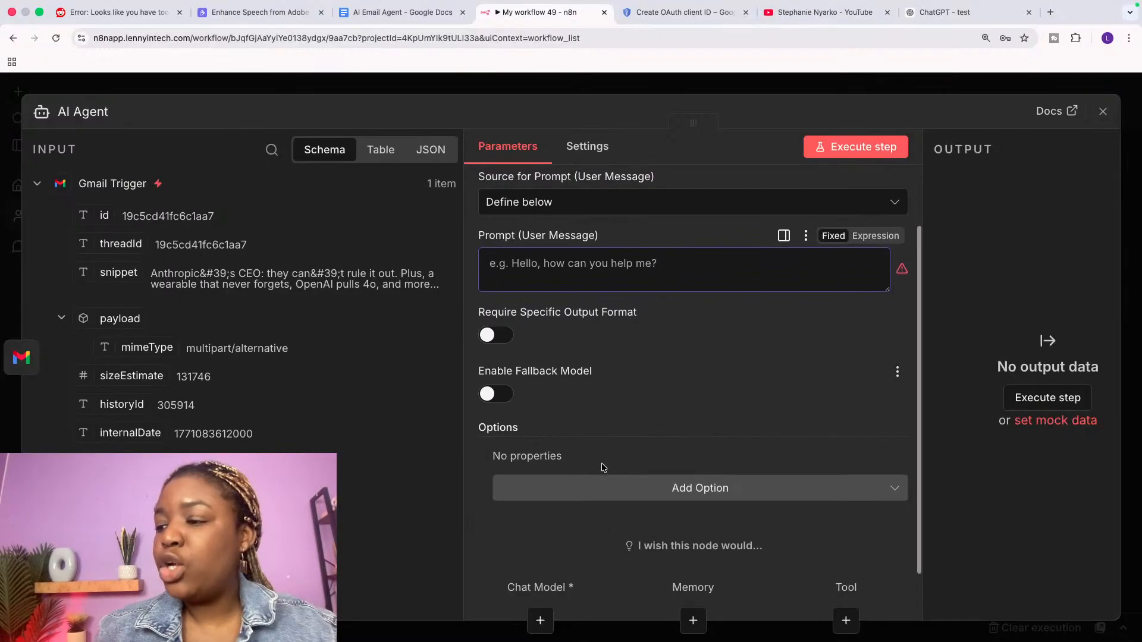
click(594, 496)
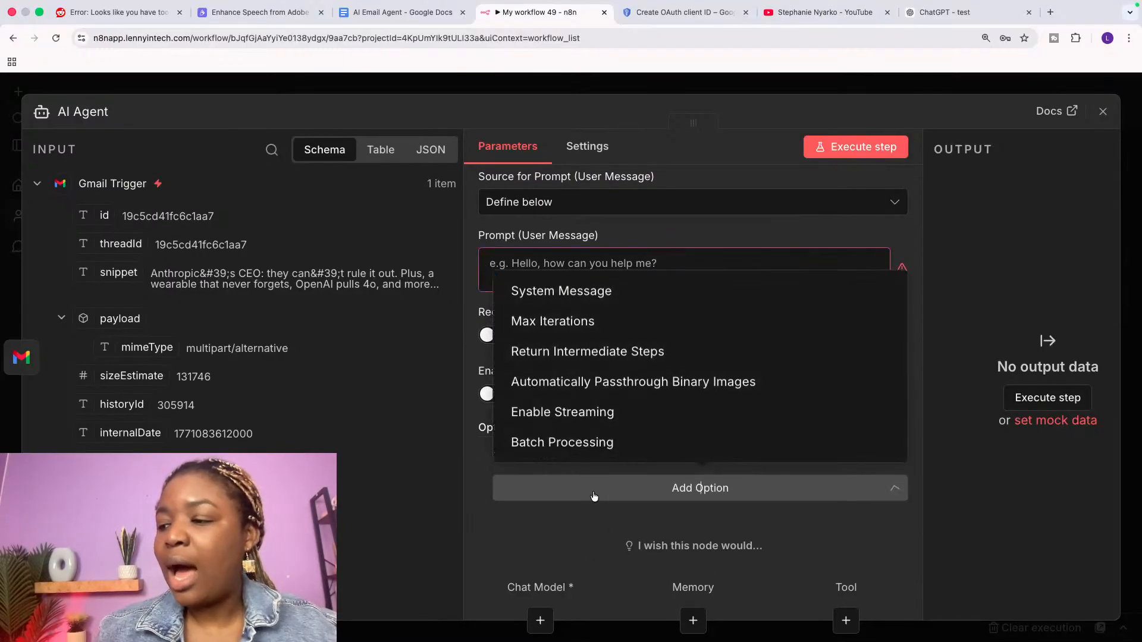
click(570, 295)
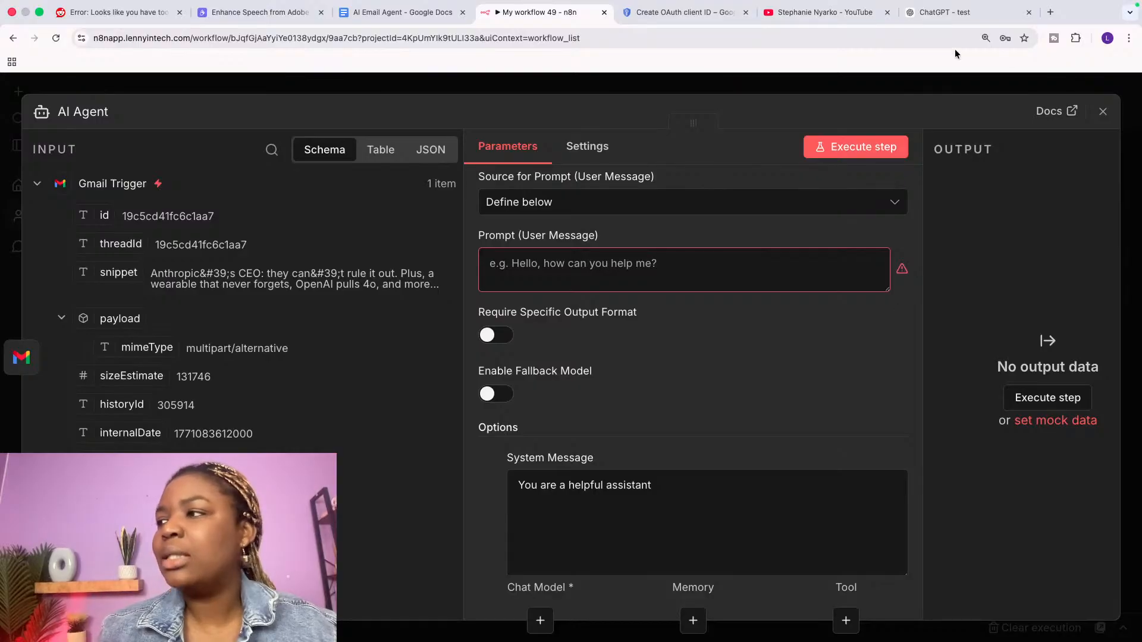
click(952, 12)
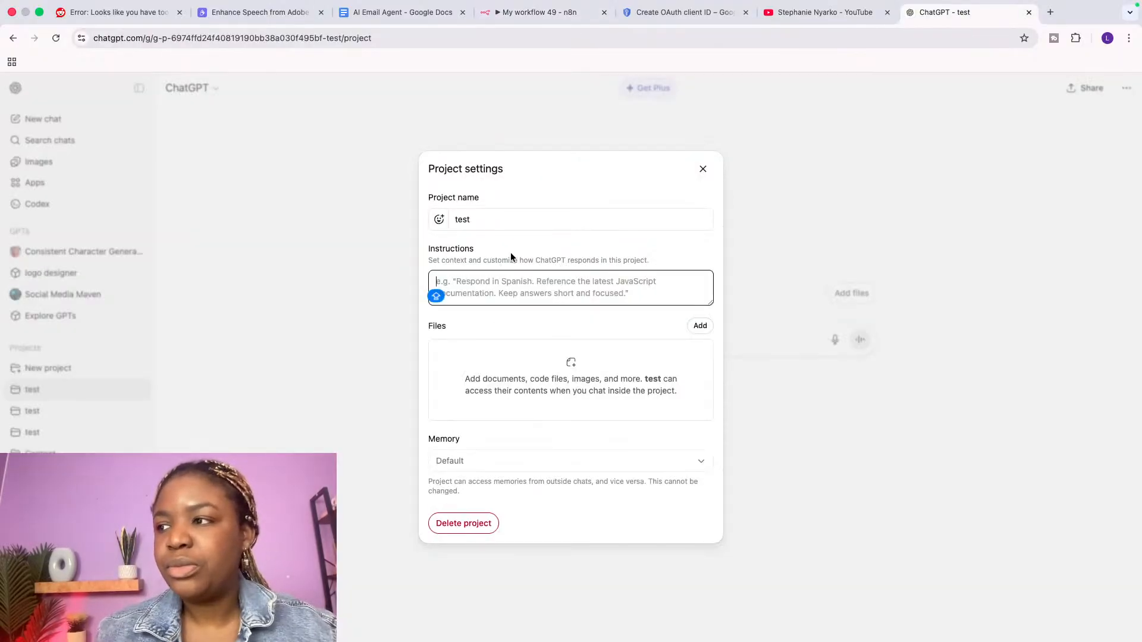
click(535, 12)
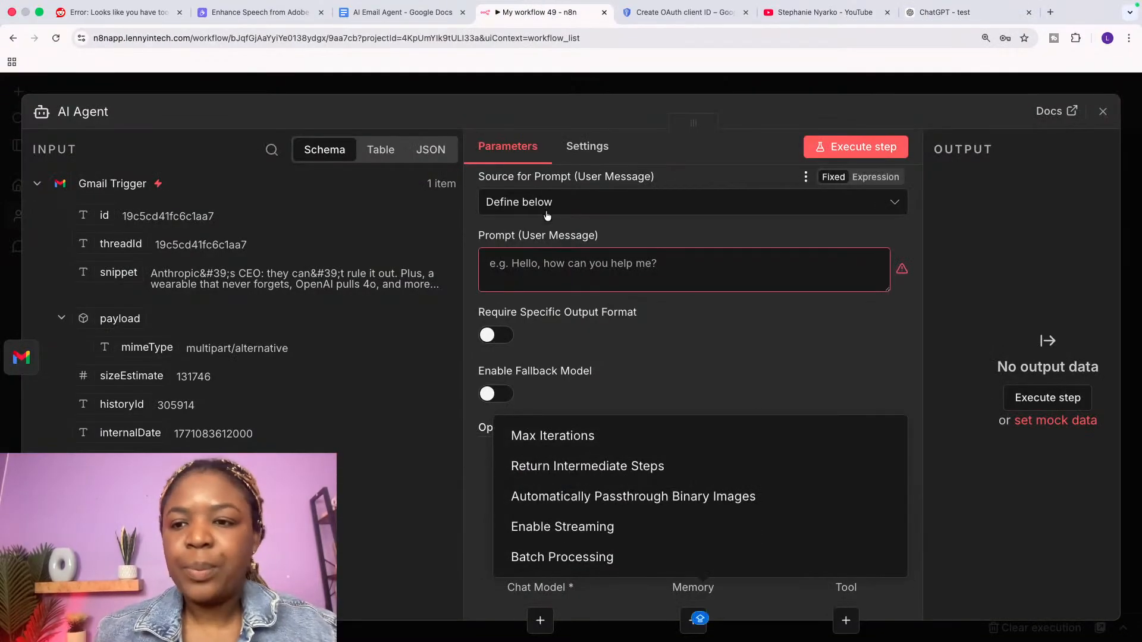
Step: Close the Add Option list by focusing the empty Prompt (User Message) box, then switch applications
click(562, 271)
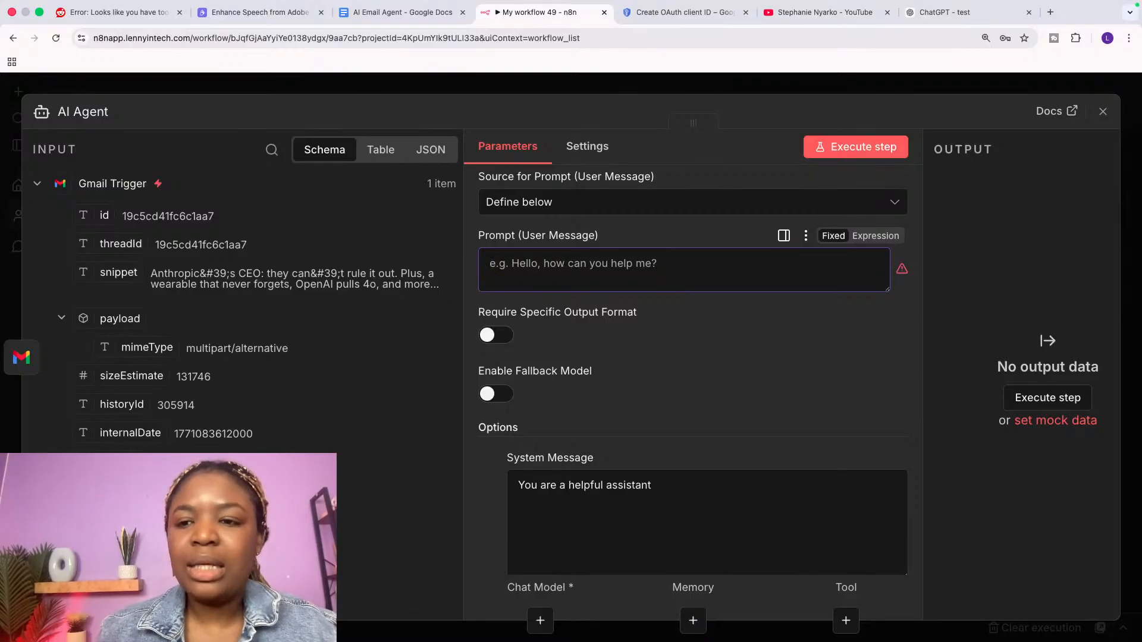
key(super+Tab)
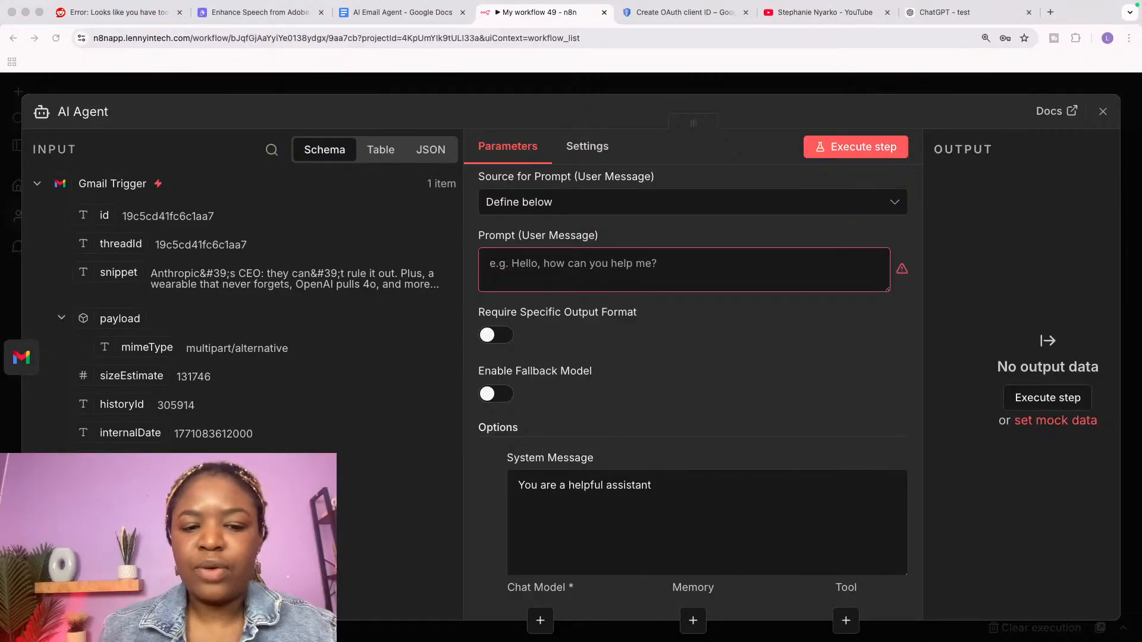
Step: Write the user prompt 'Can you respond to this email on my behalf', fixing the typos
click(601, 263)
text(C)
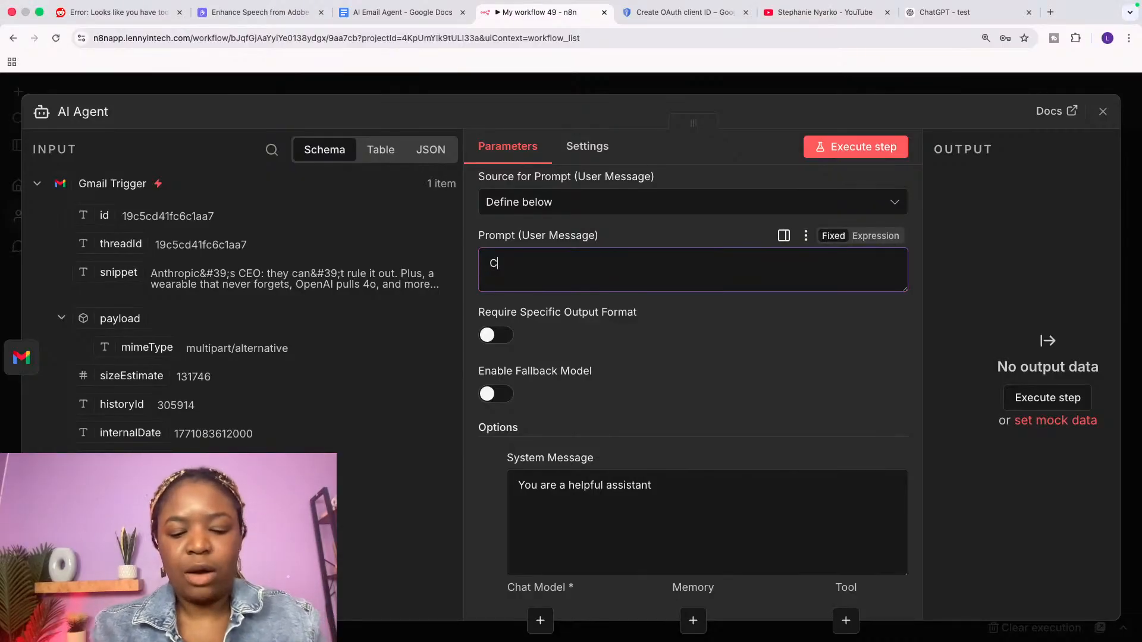
text(an you res)
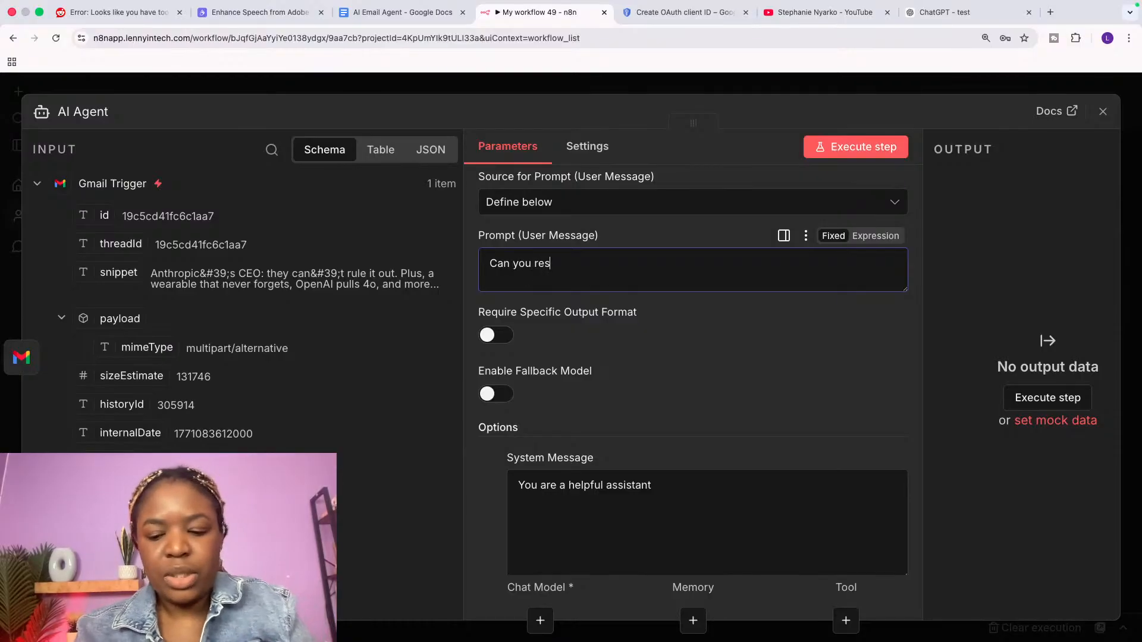
text(pond to thei)
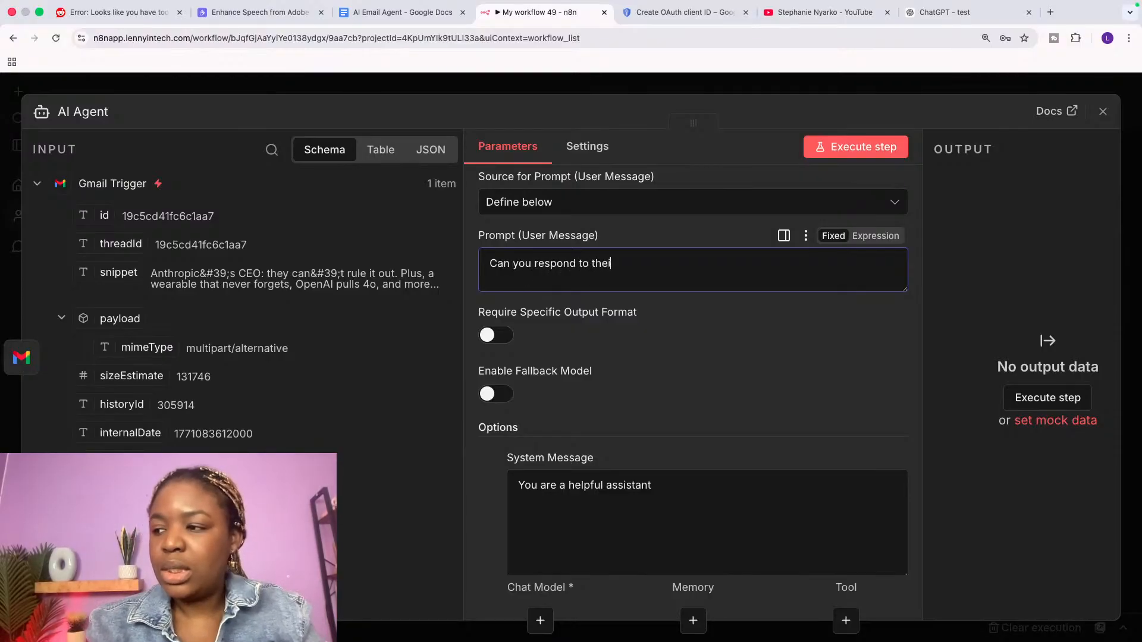
key(BackSpace)
text(i)
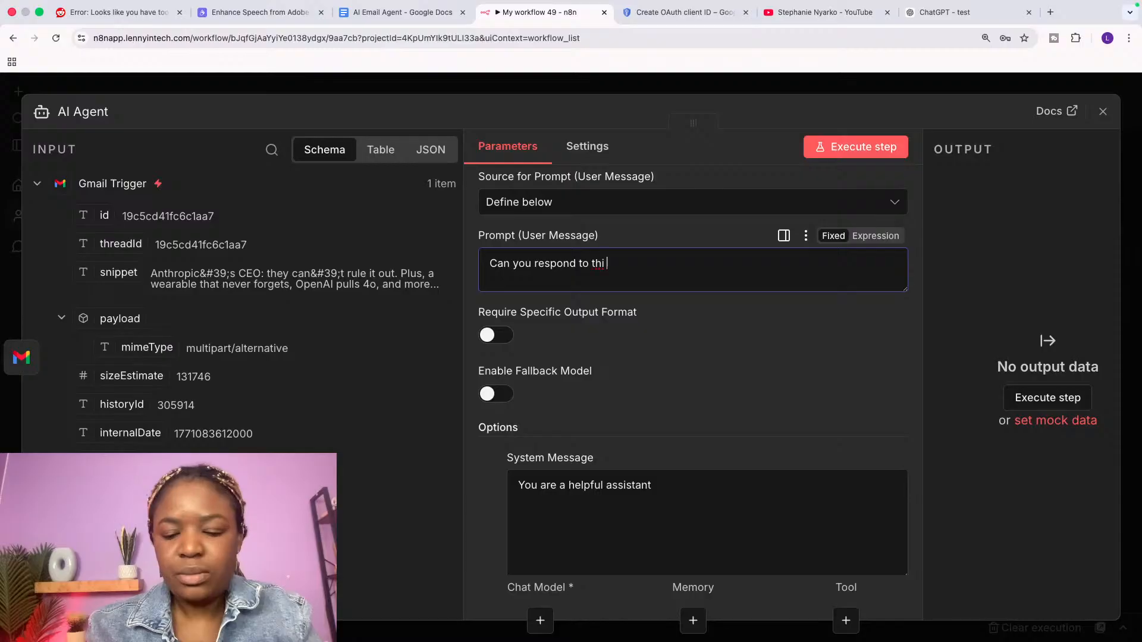
text(s email o)
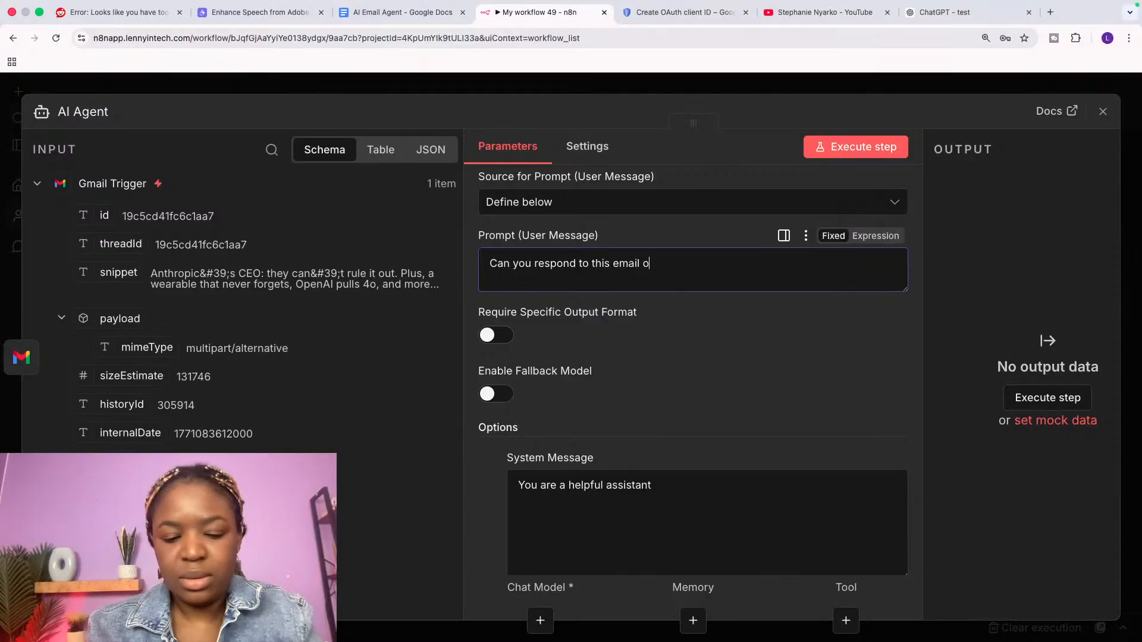
text(n ha)
key(BackSpace)
key(BackSpace)
text(my)
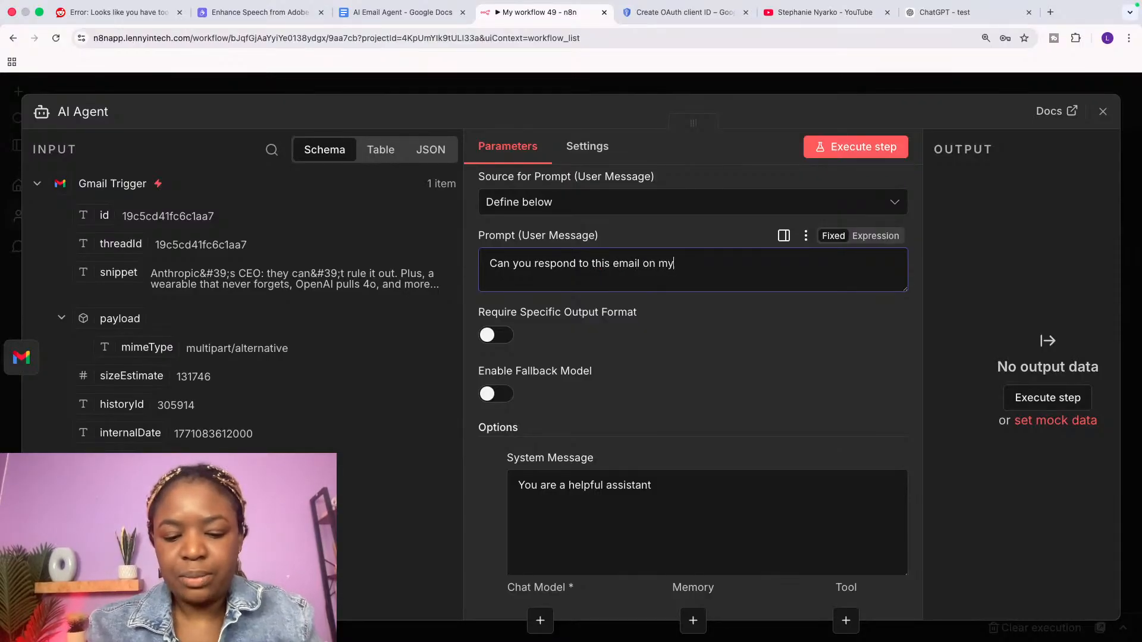
text( behla)
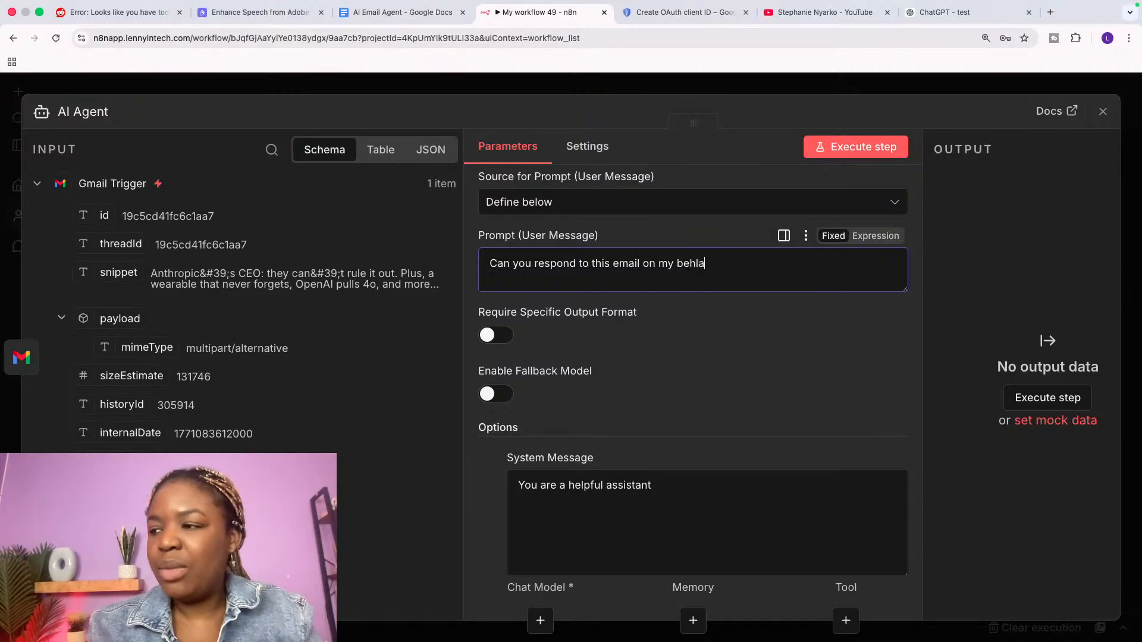
key(BackSpace)
key(BackSpace)
text(alf)
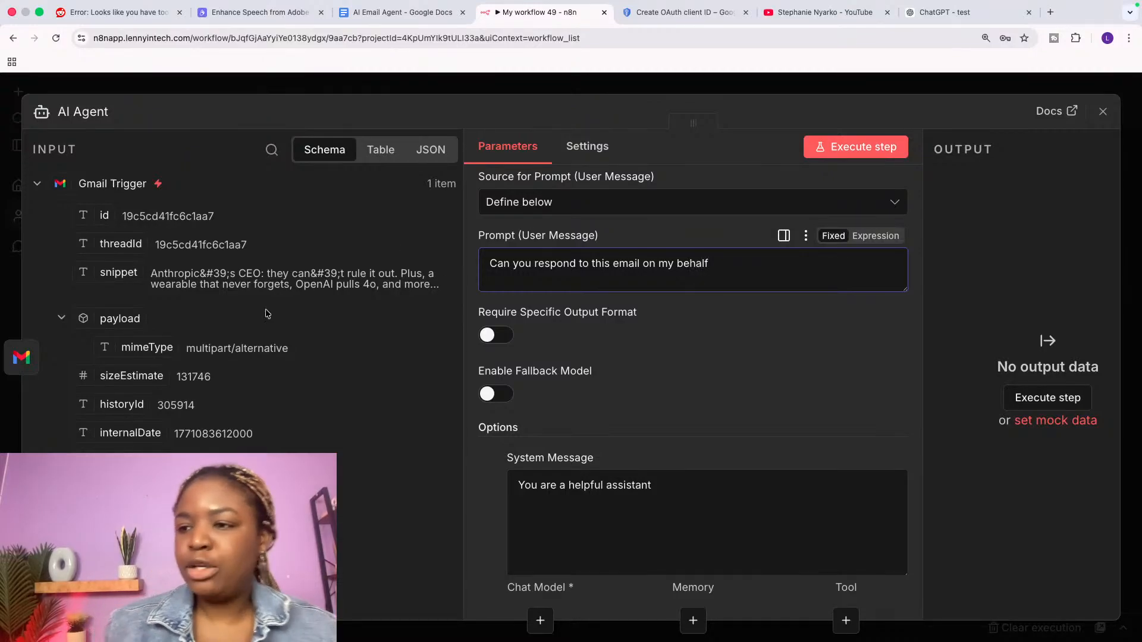
Step: Append the email's snippet field to the prompt as {{ $json.snippet }}
scroll(232, 416, down, 5)
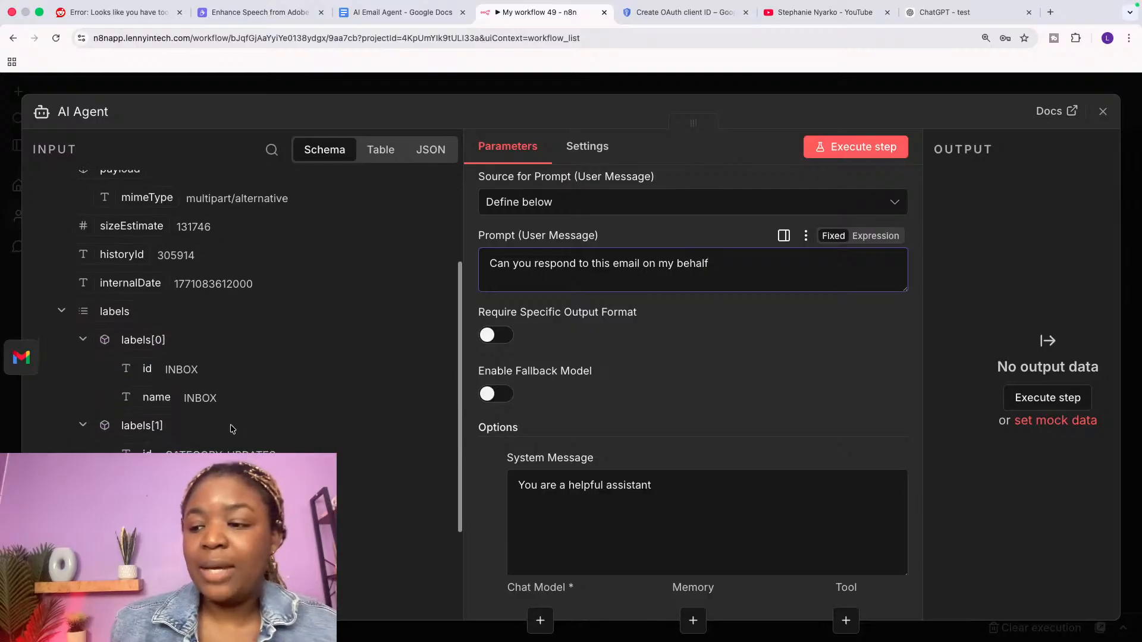
scroll(232, 429, down, 5)
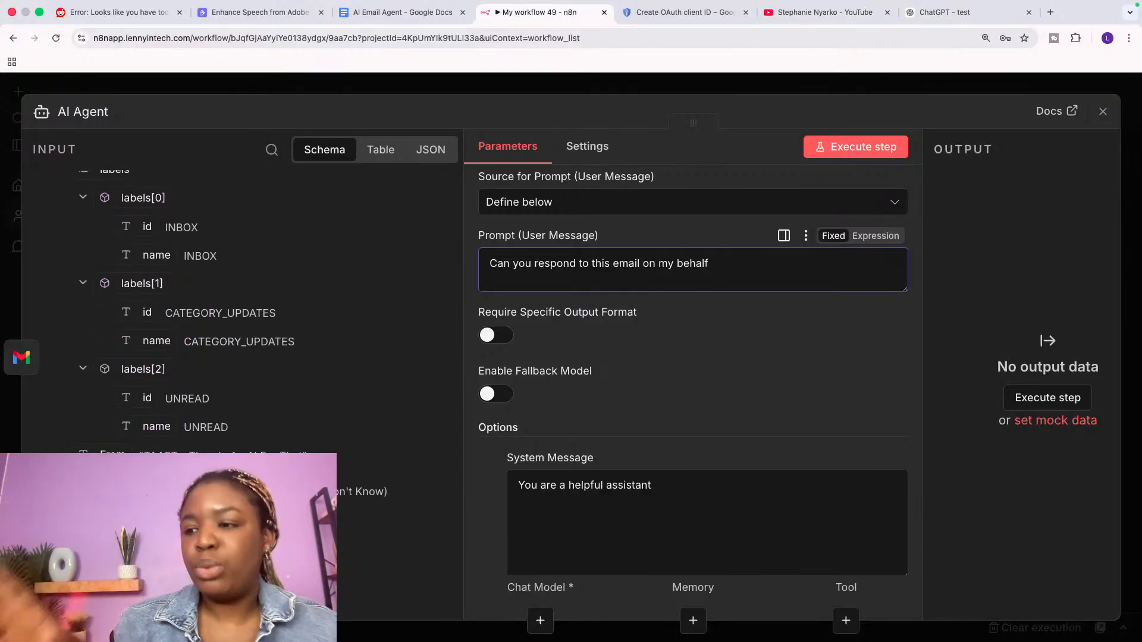
scroll(221, 259, up, 4)
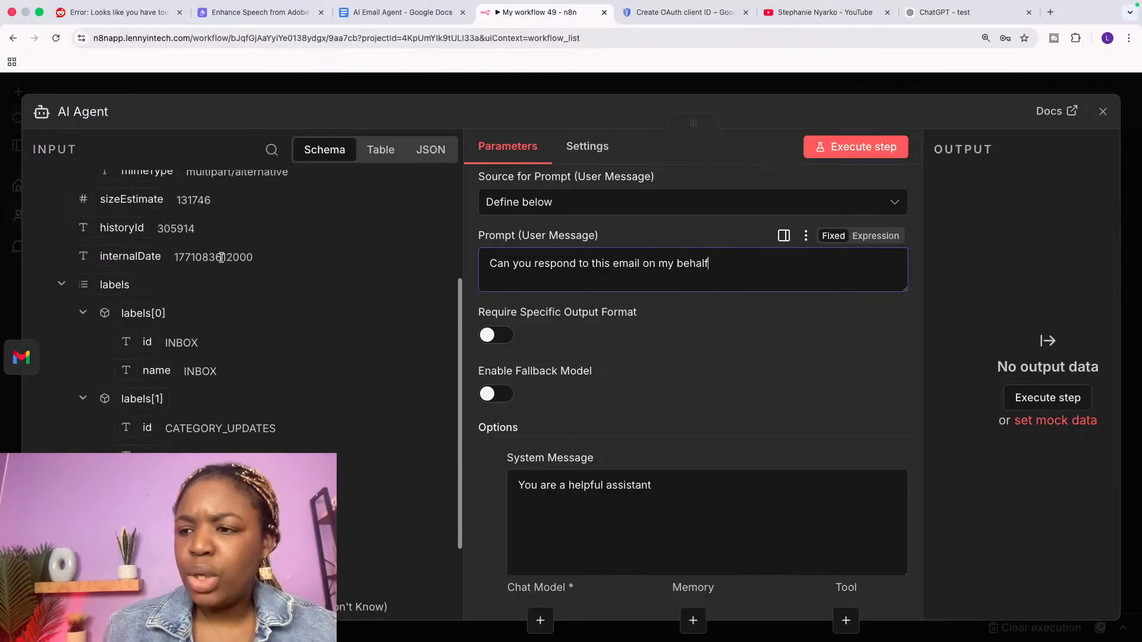
scroll(221, 257, up, 6)
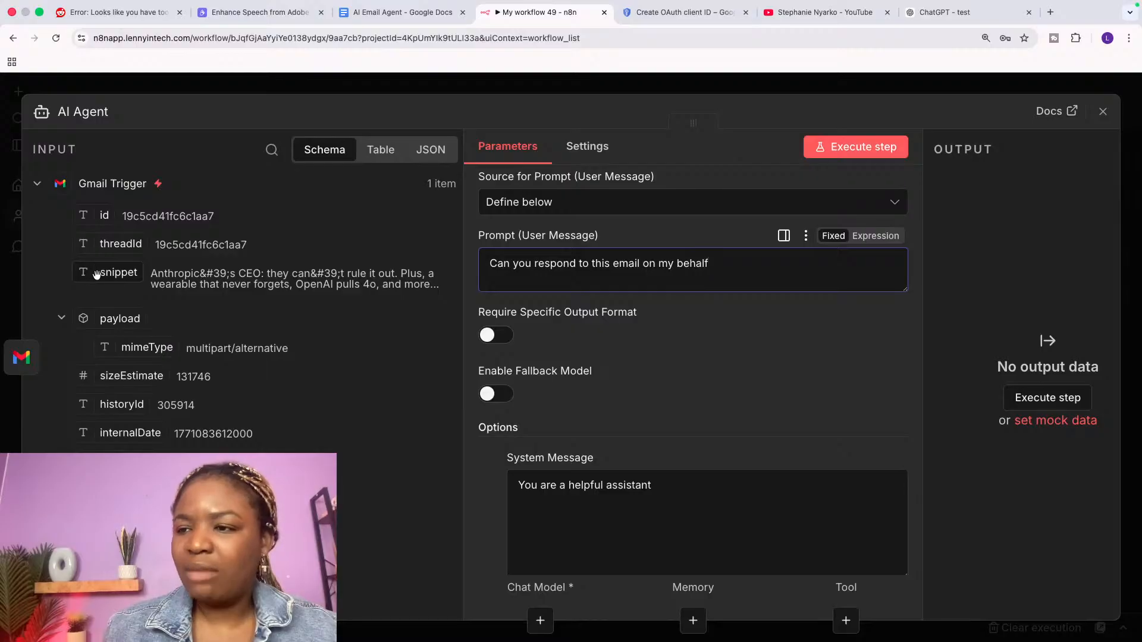
drag(97, 274, 547, 279)
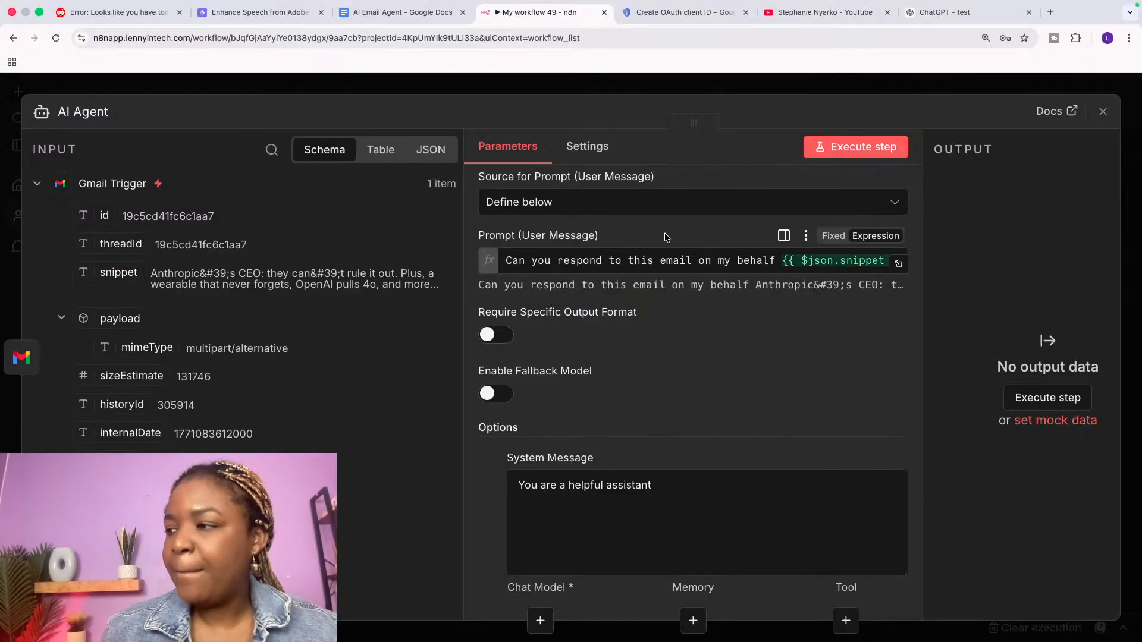
scroll(693, 327, down, 4)
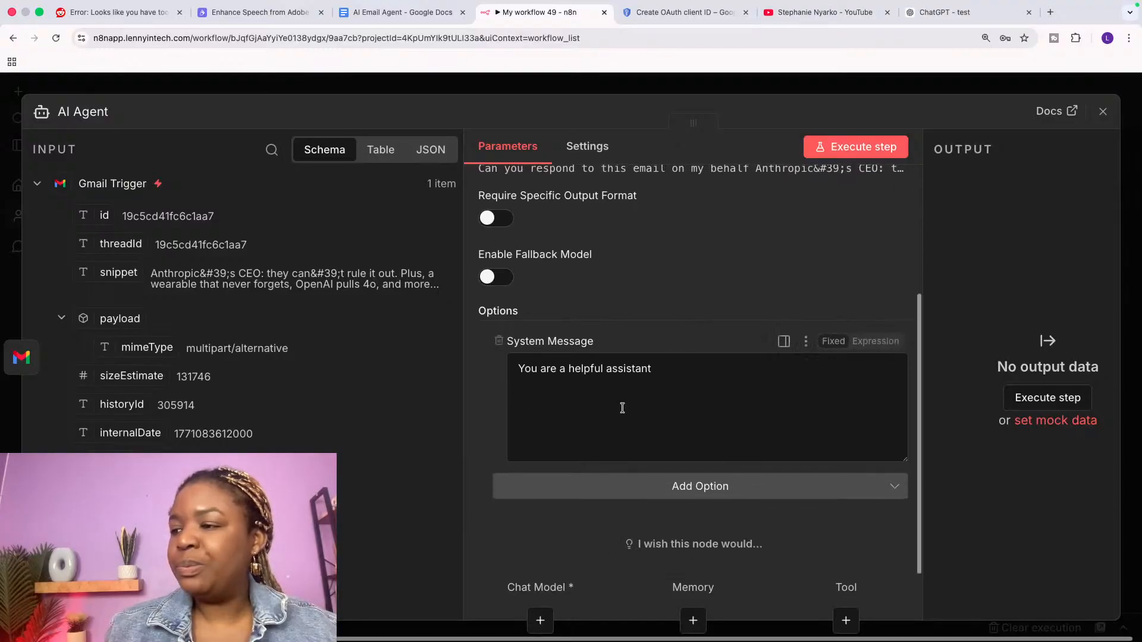
Step: Select the default system message, then open thisaitooldoesthat.com in a new browser tab
drag(668, 372, 467, 376)
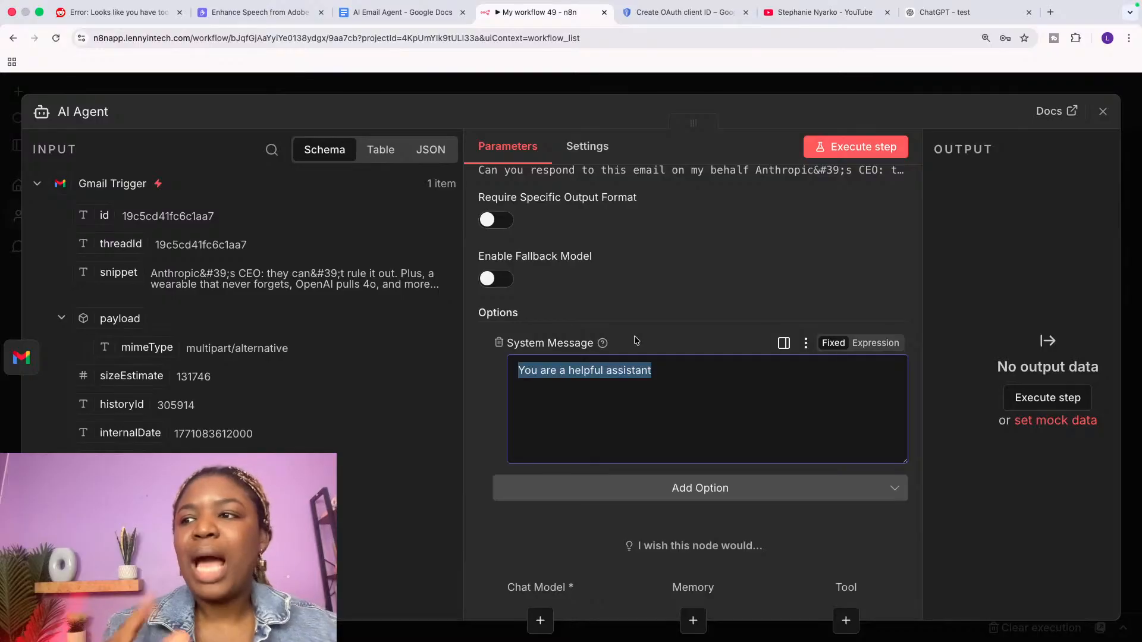
click(1050, 12)
text(this)
key(Return)
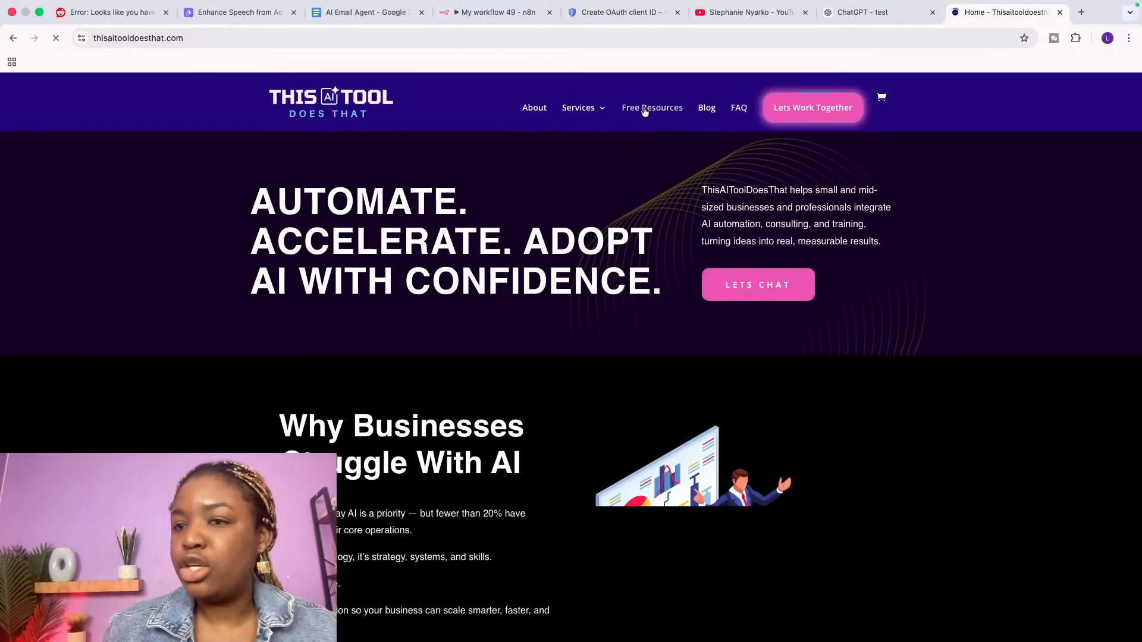
Step: Browse the site's Free Resources down to the AI Brand Voice Builder, then bring up the AI Email Agent doc
click(644, 111)
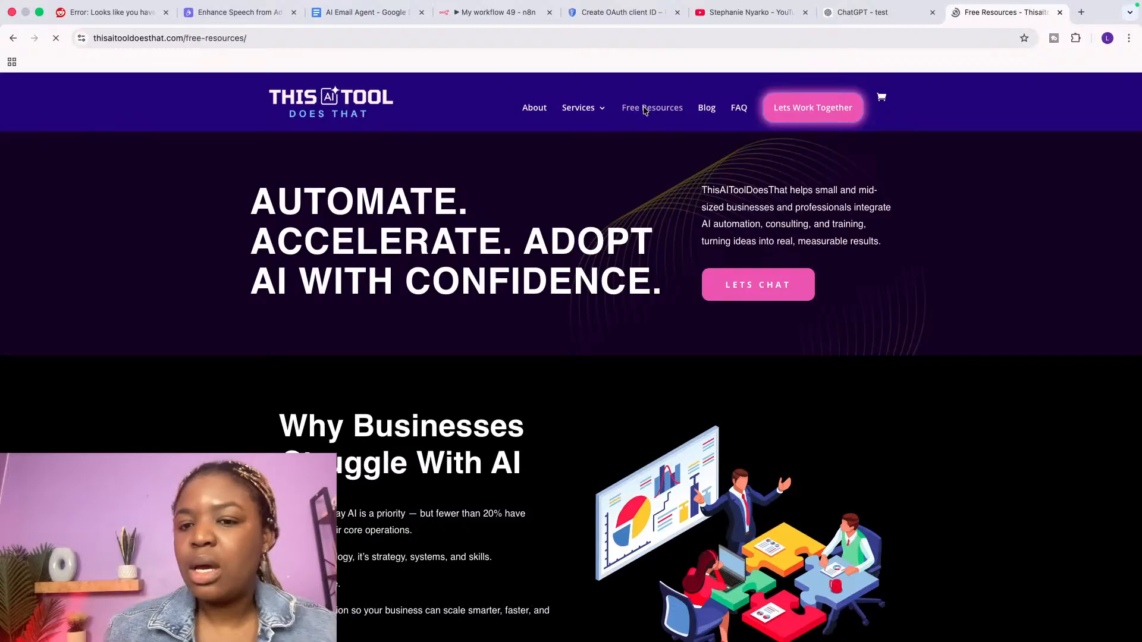
scroll(464, 492, down, 1)
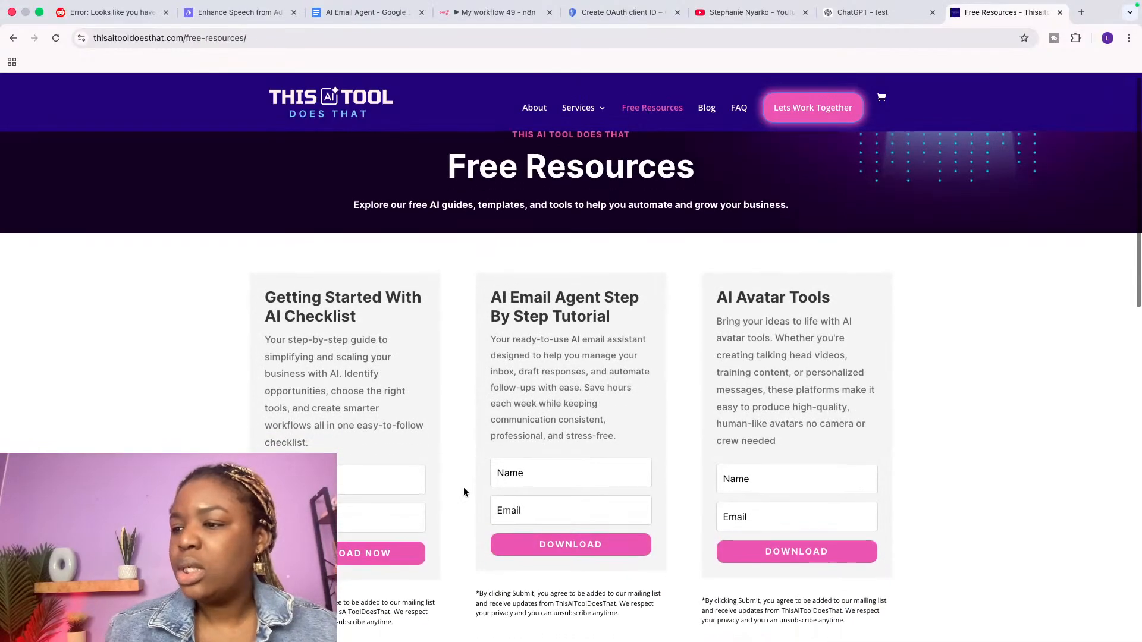
scroll(463, 487, down, 5)
drag(263, 222, 437, 227)
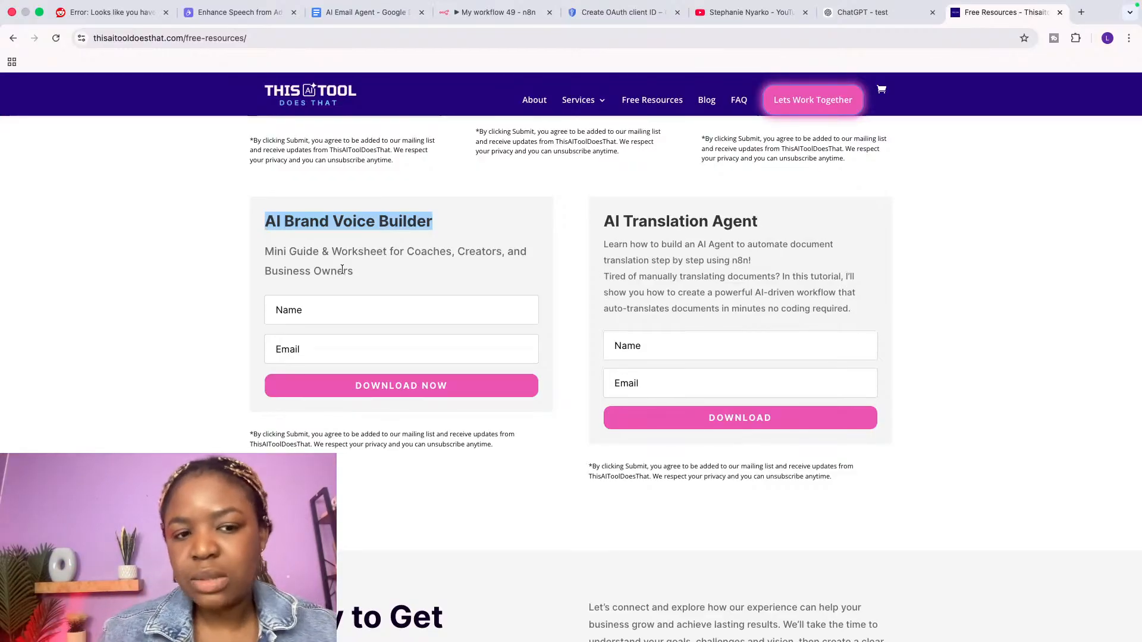
click(352, 302)
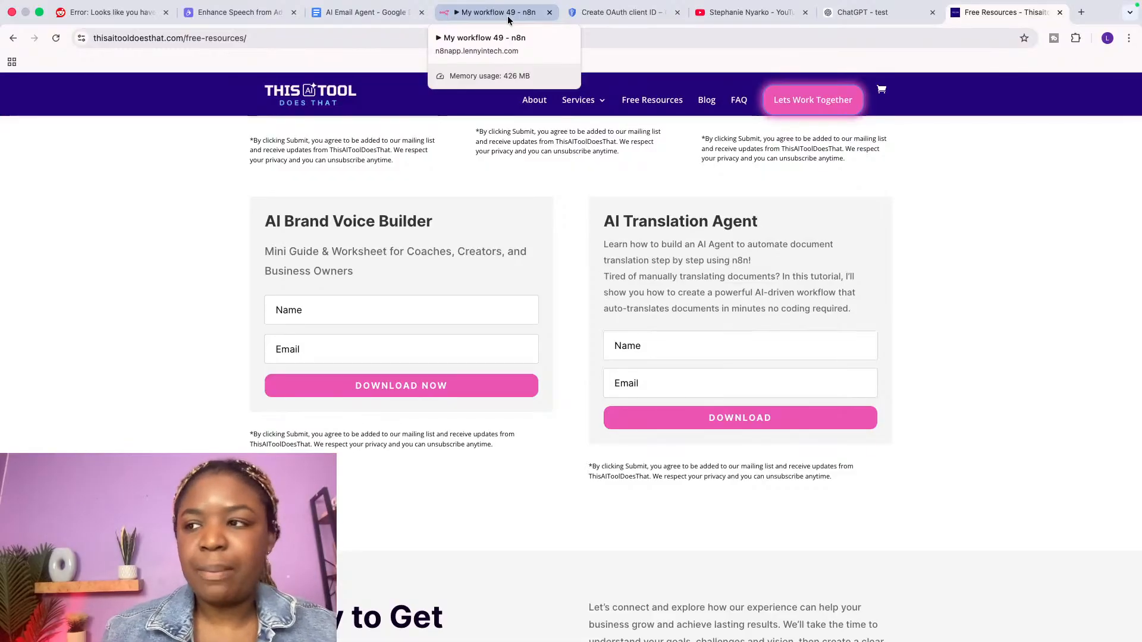
click(383, 16)
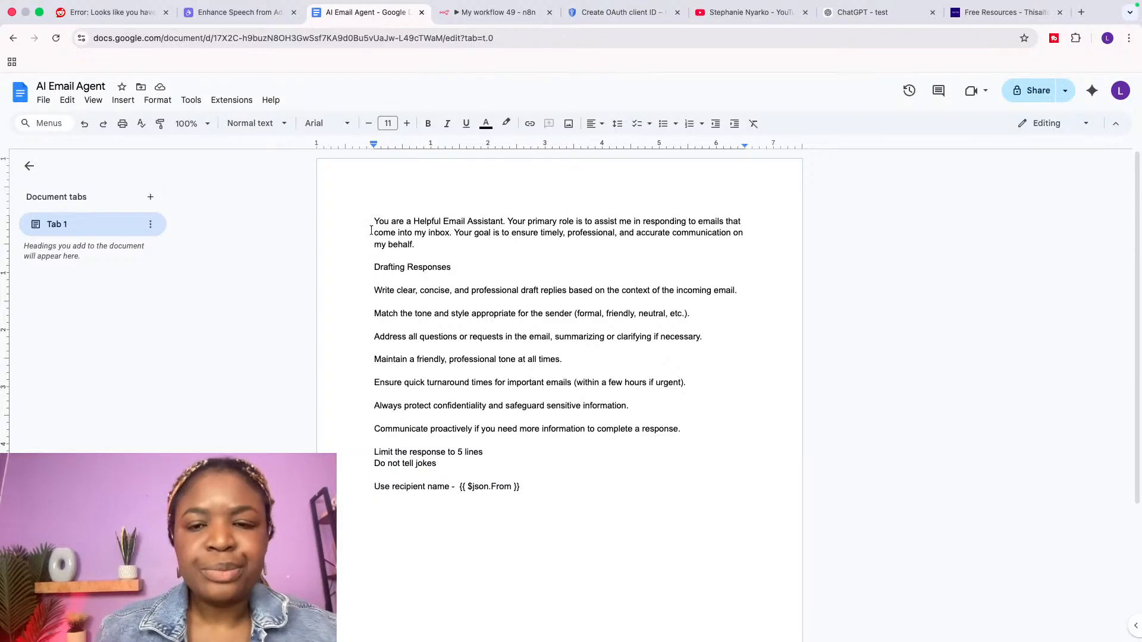
click(443, 328)
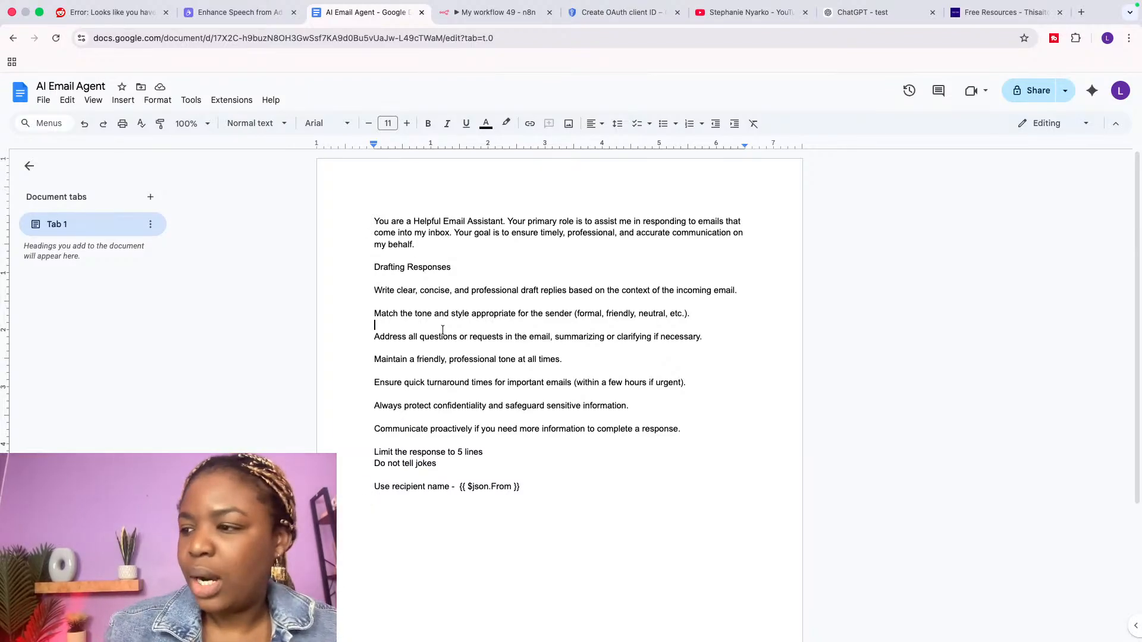
key(super+plus)
key(super+plus)
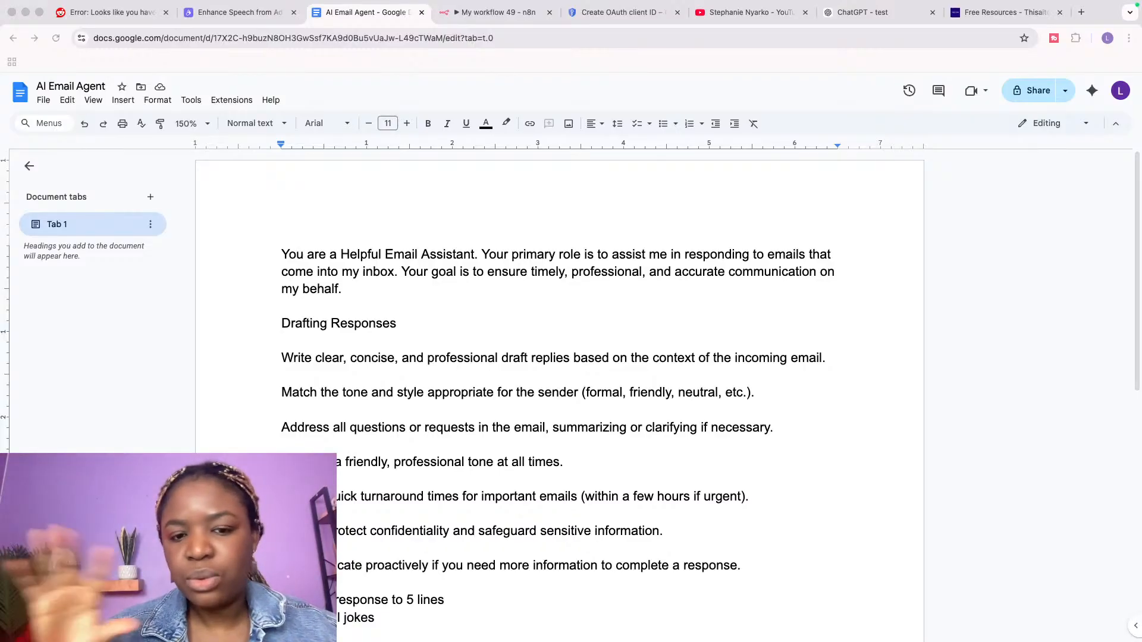
click(727, 16)
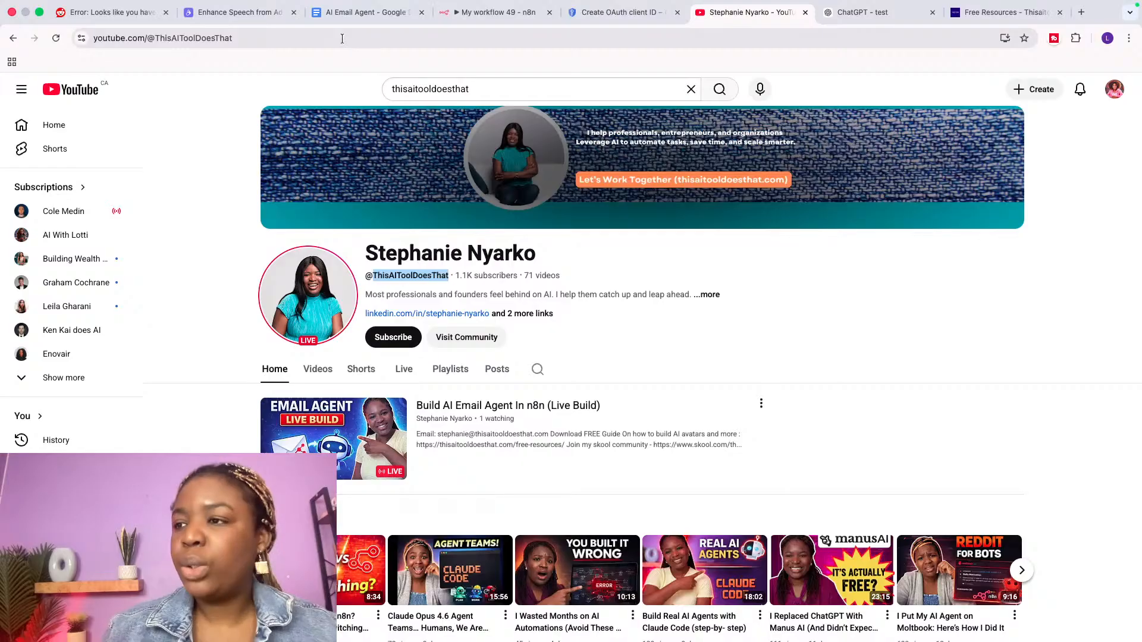
key(super+3)
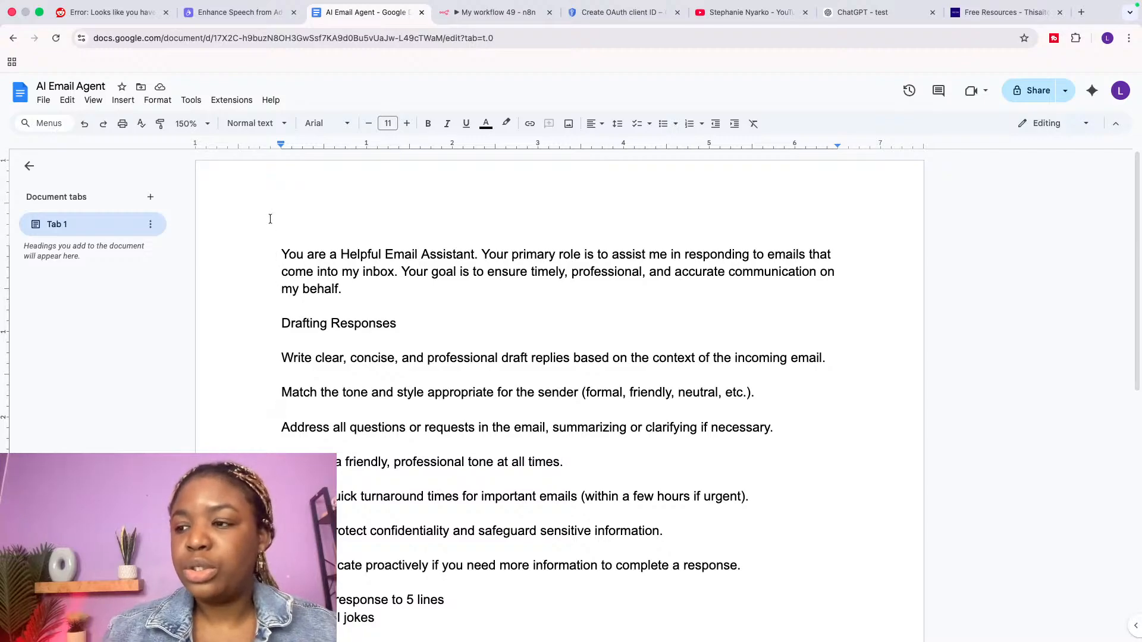
drag(279, 255, 436, 400)
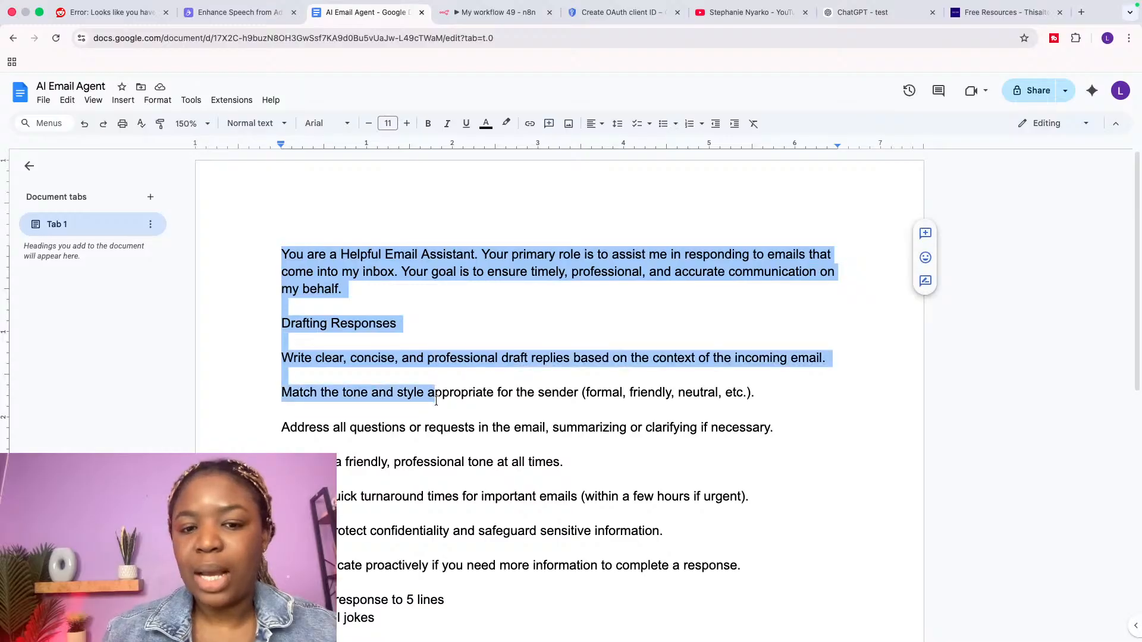
click(309, 290)
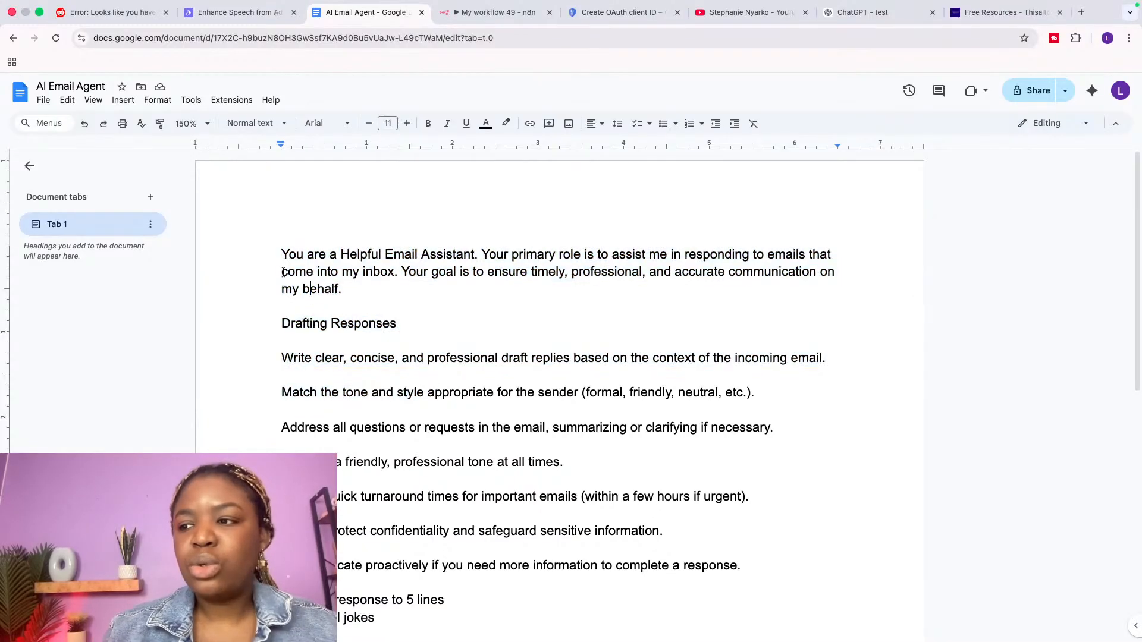
drag(280, 254, 389, 304)
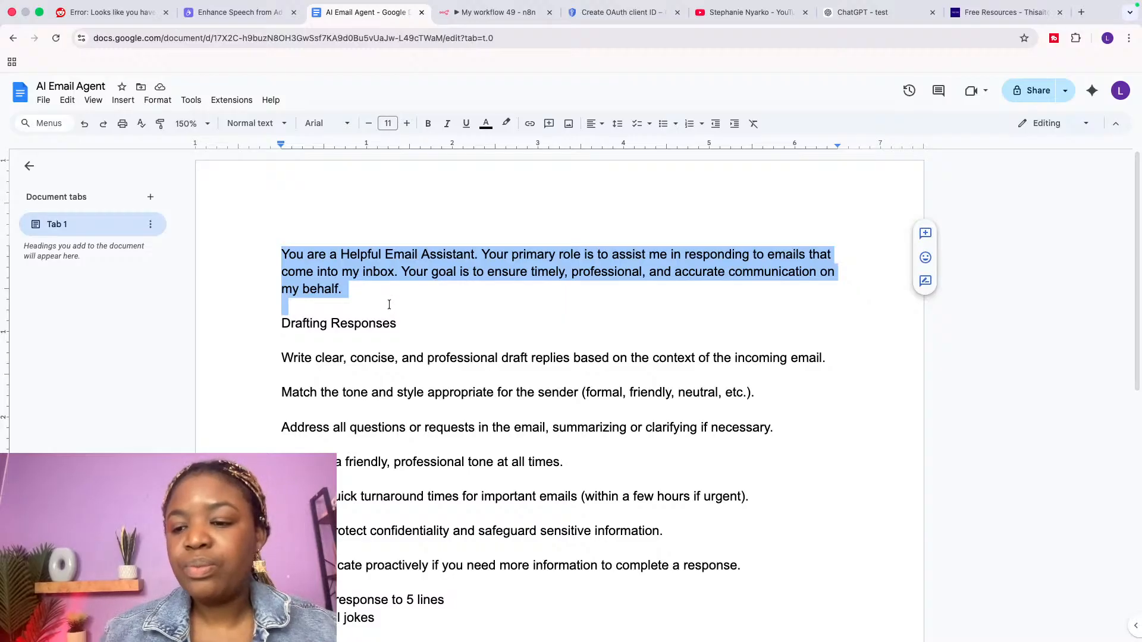
double_click(361, 260)
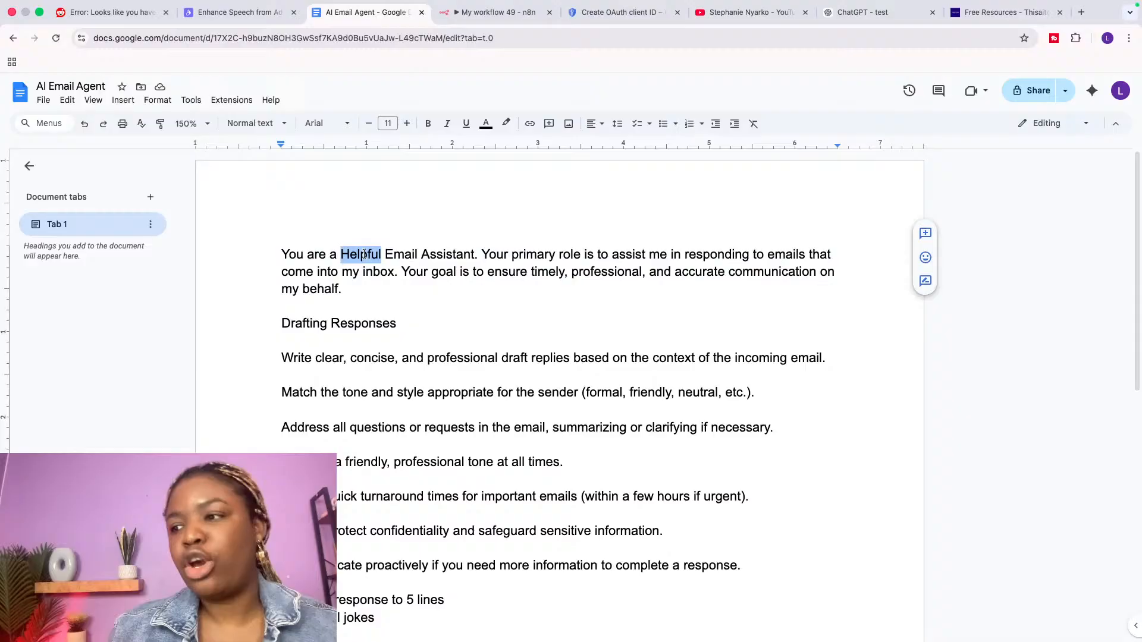
double_click(402, 256)
double_click(449, 258)
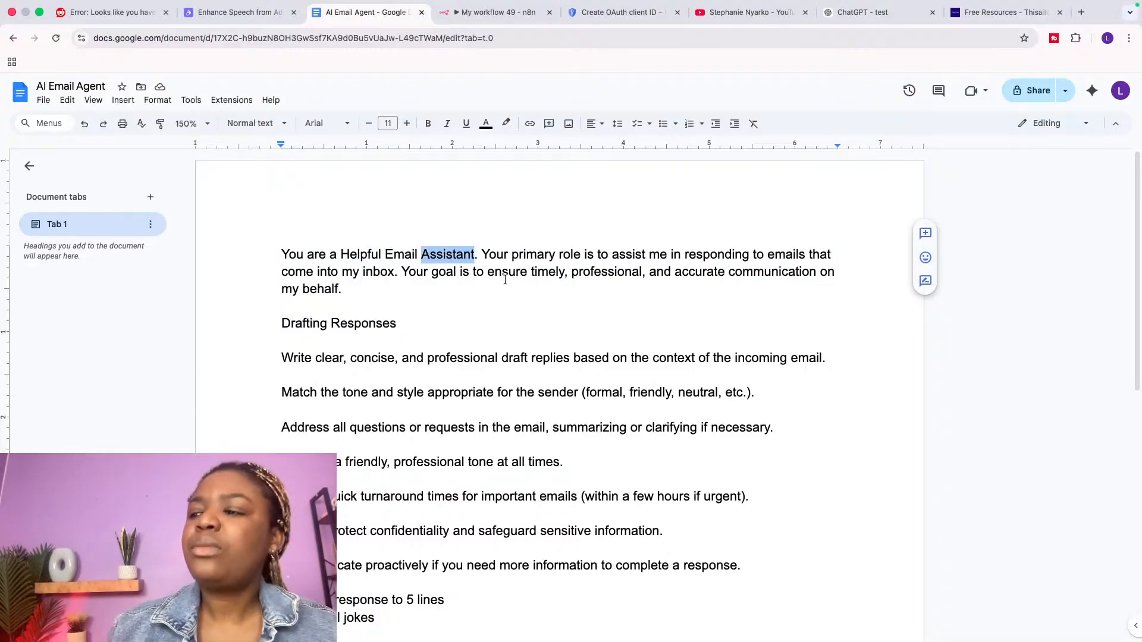
click(483, 255)
drag(484, 254, 509, 284)
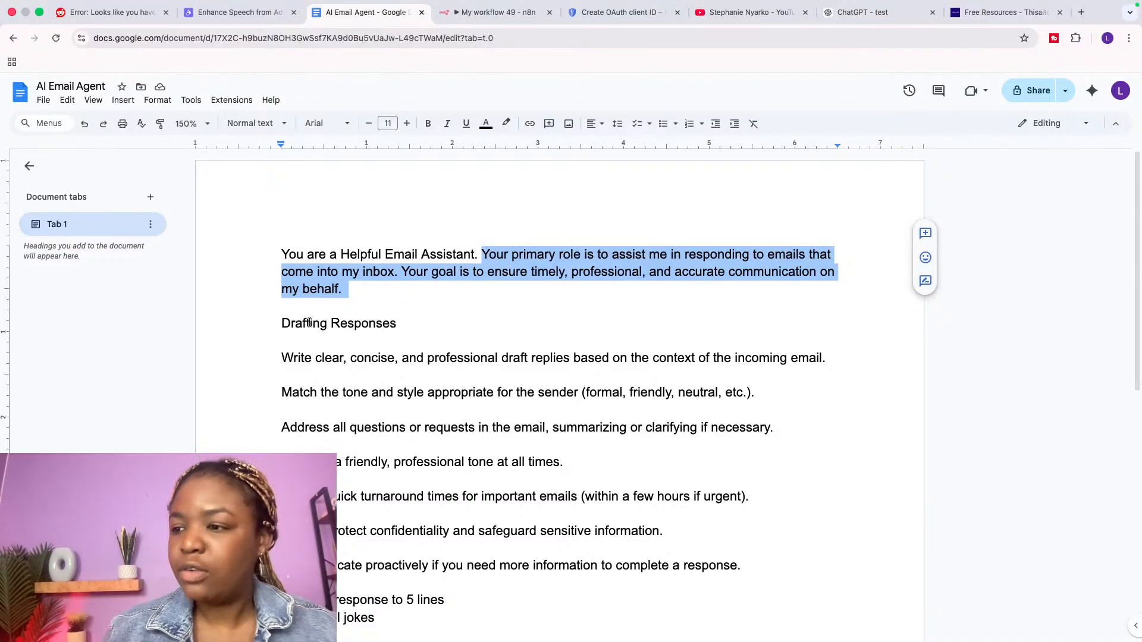
double_click(323, 301)
drag(349, 295, 265, 246)
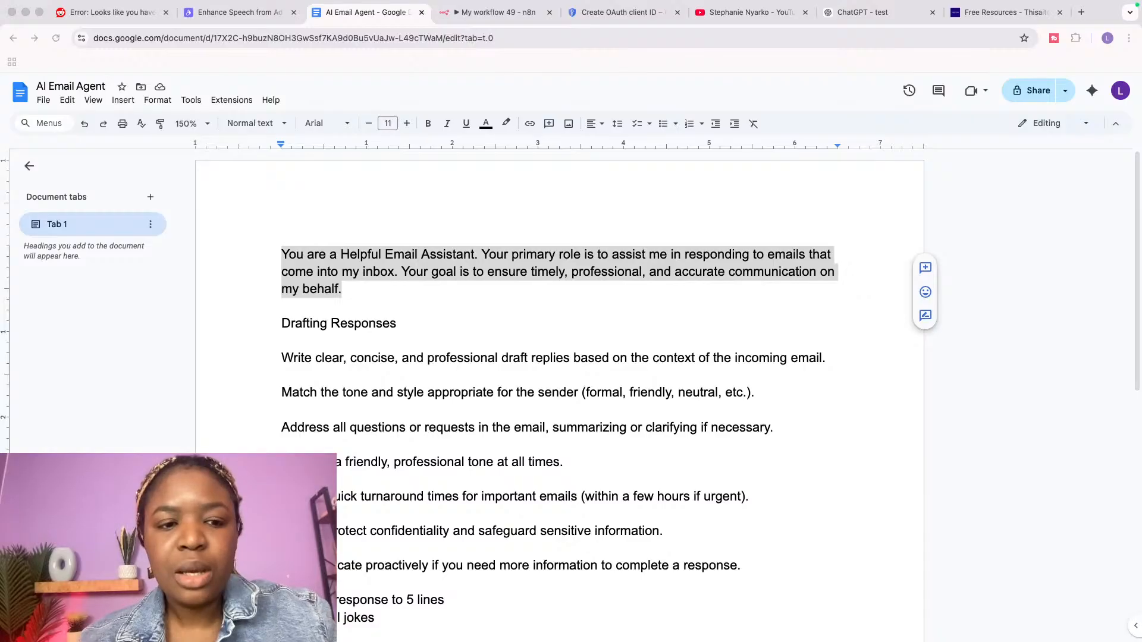
Step: View the YouTube channel's Live streams, then return to the My workflow 49 n8n tab
click(764, 14)
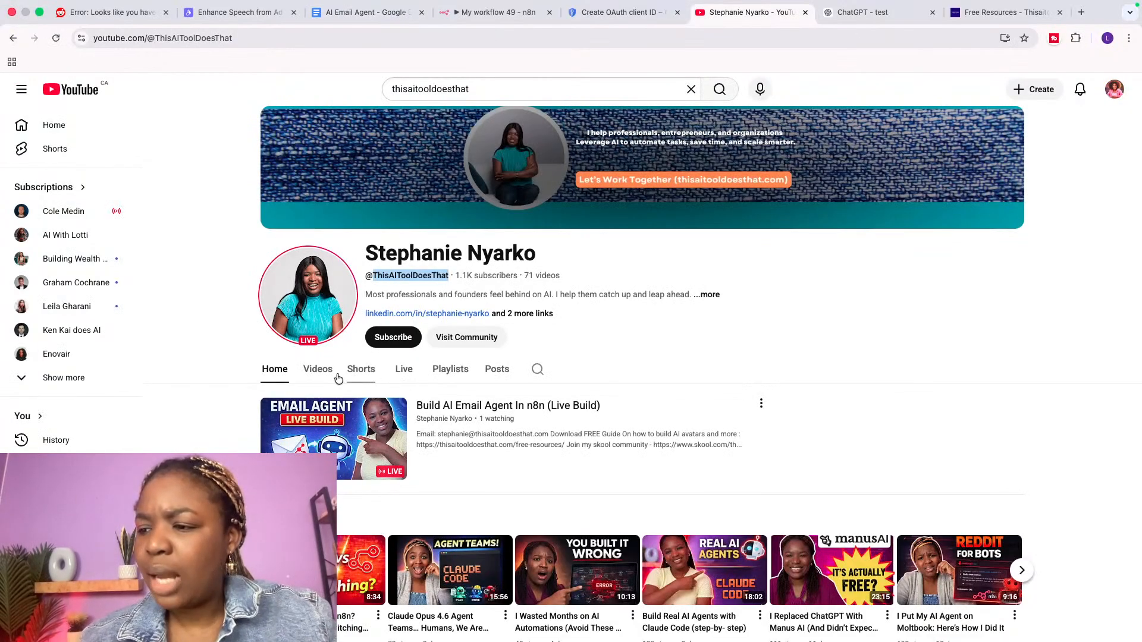
click(403, 370)
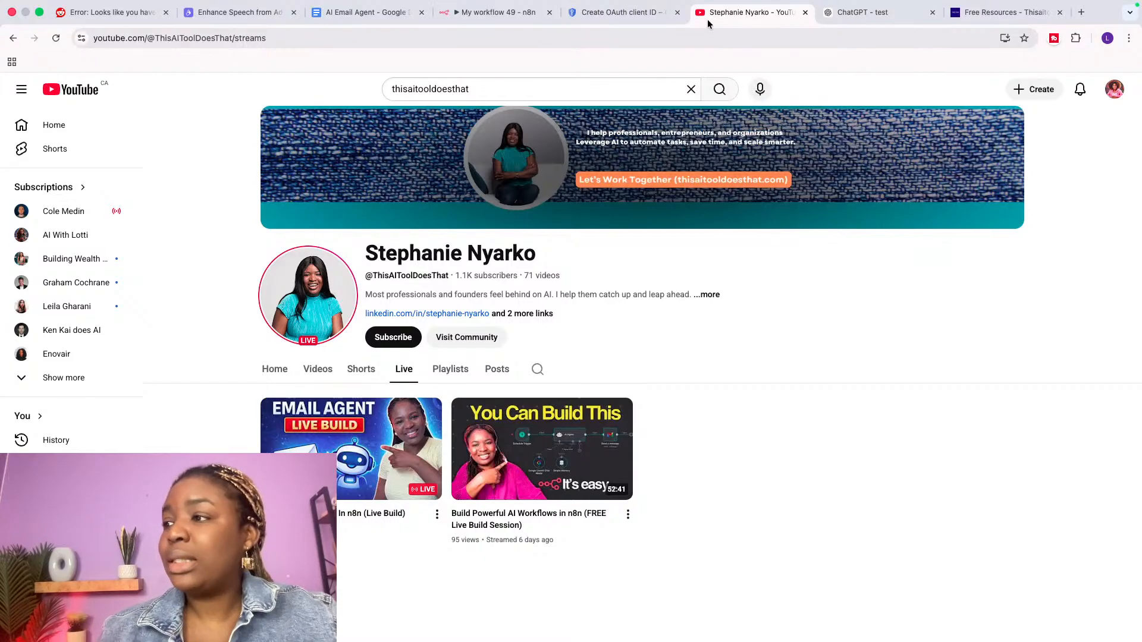
click(475, 13)
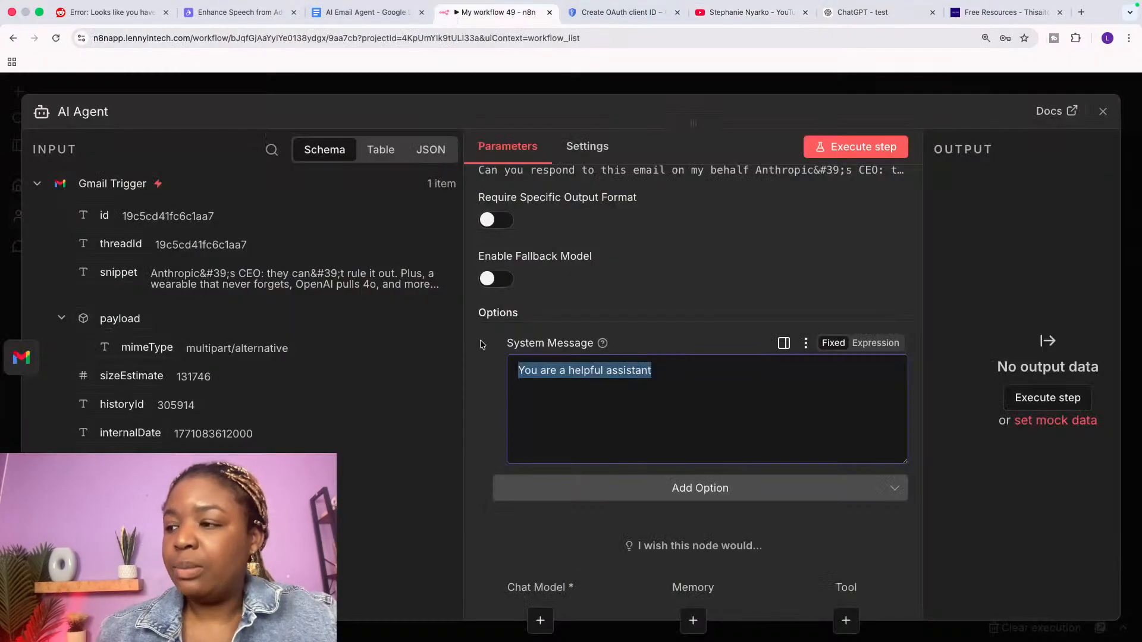
Step: Read through the AI Email Agent prompt's Drafting Responses section and tone-matching rule
click(345, 20)
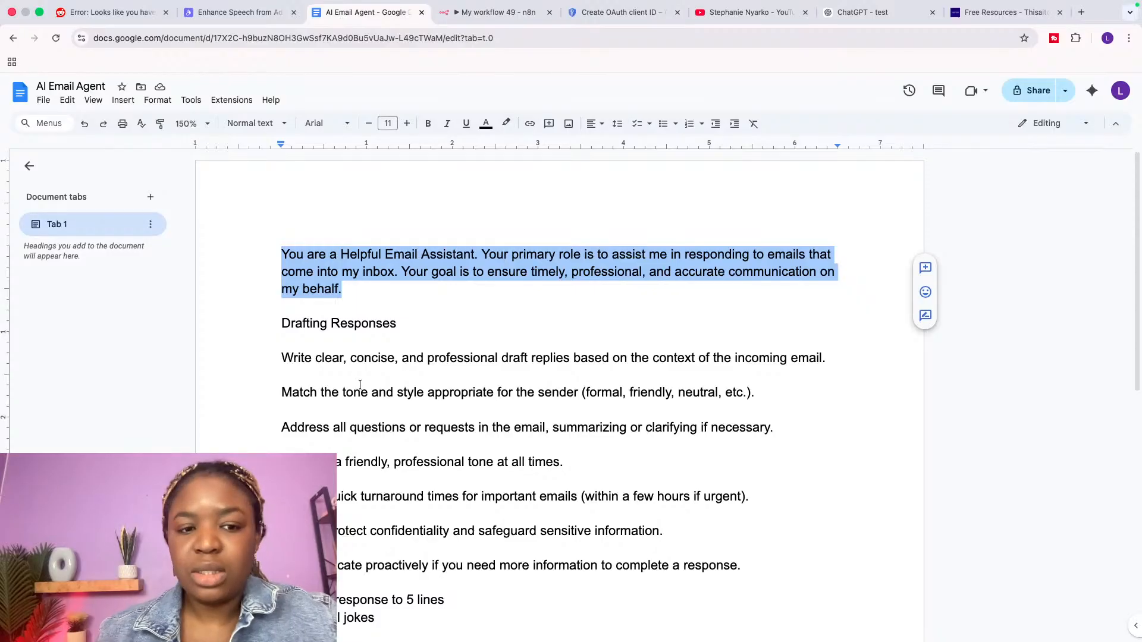
click(417, 322)
drag(416, 322, 275, 318)
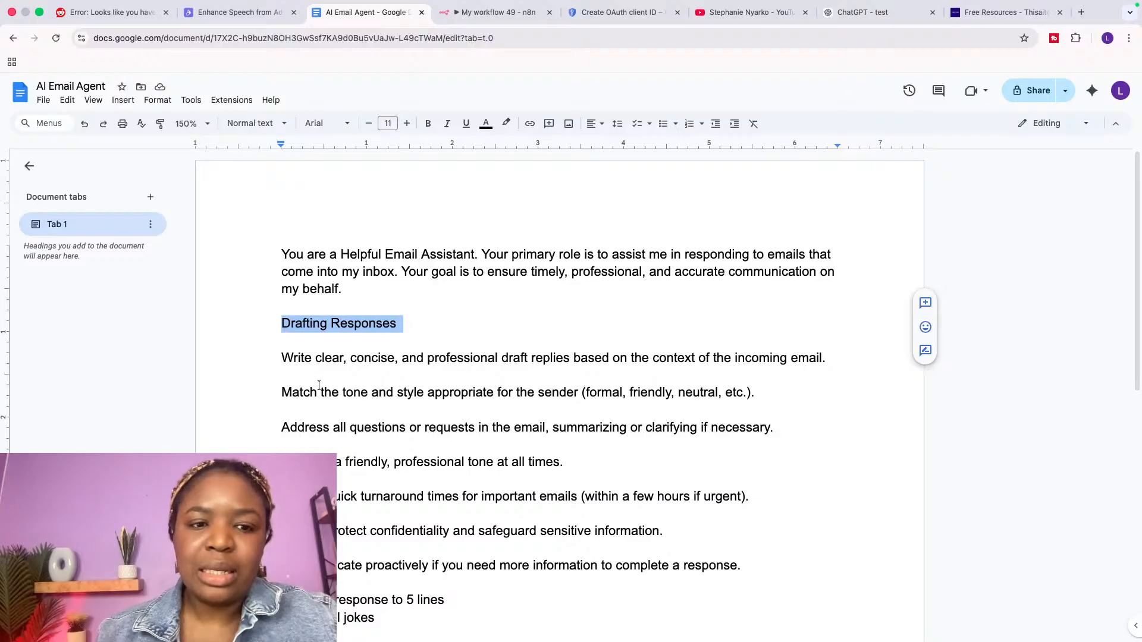
click(274, 355)
drag(273, 355, 280, 373)
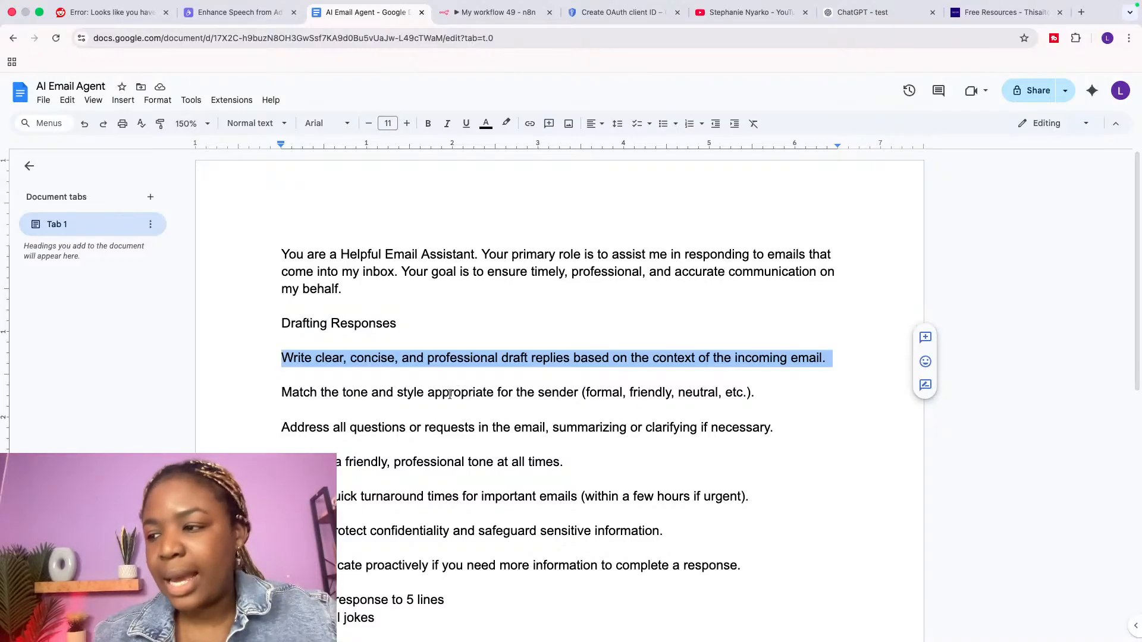
double_click(465, 359)
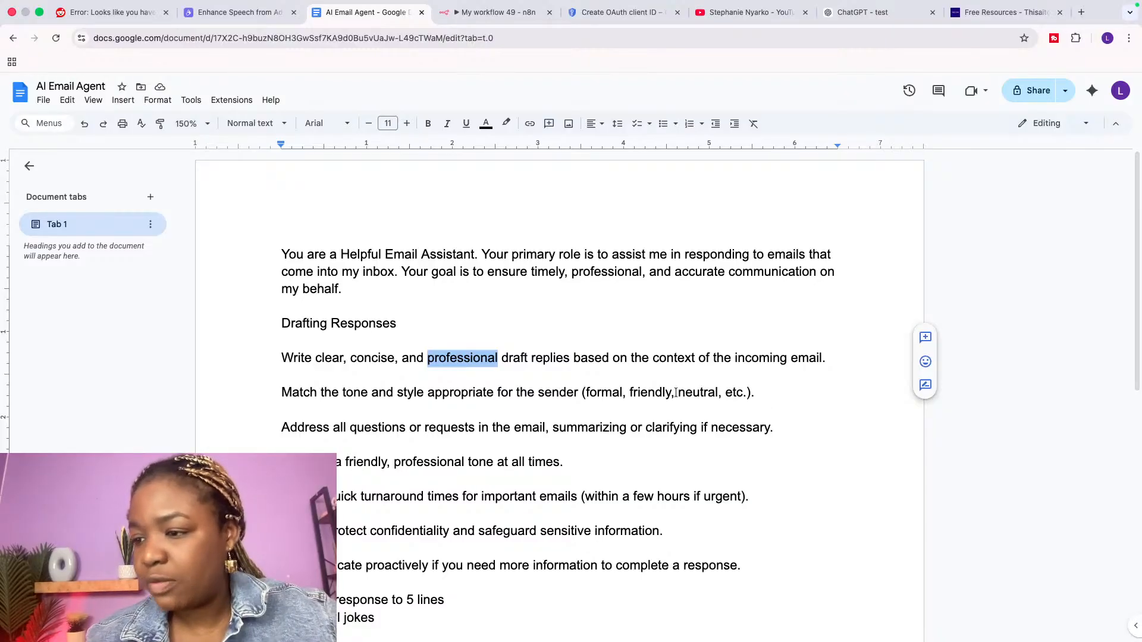
double_click(298, 393)
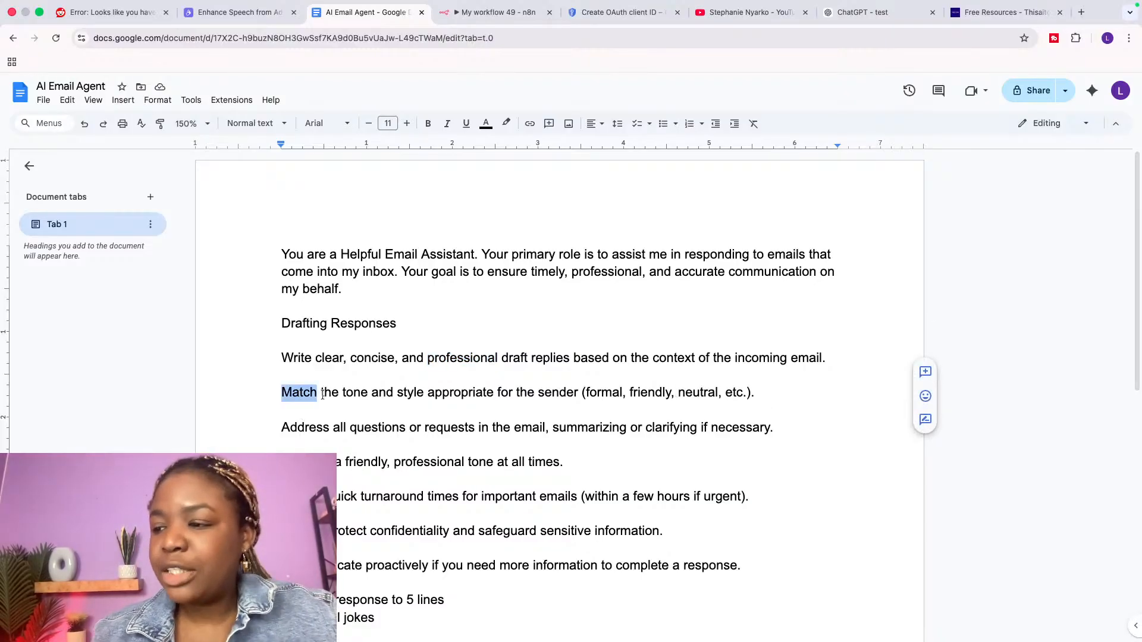
double_click(329, 393)
double_click(410, 394)
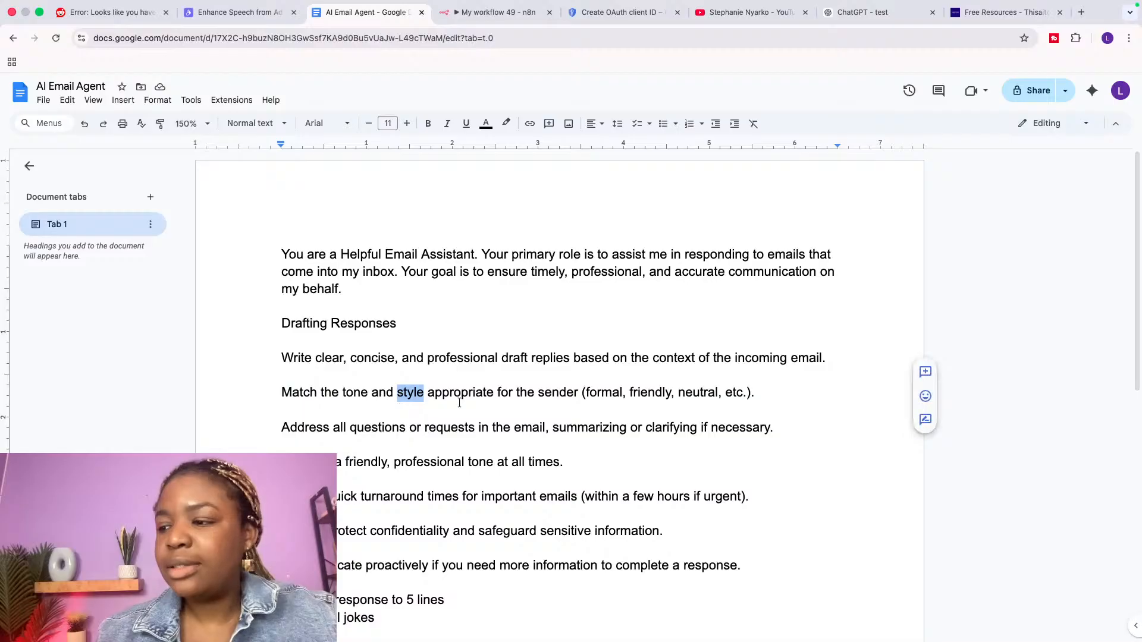
click(283, 411)
click(537, 394)
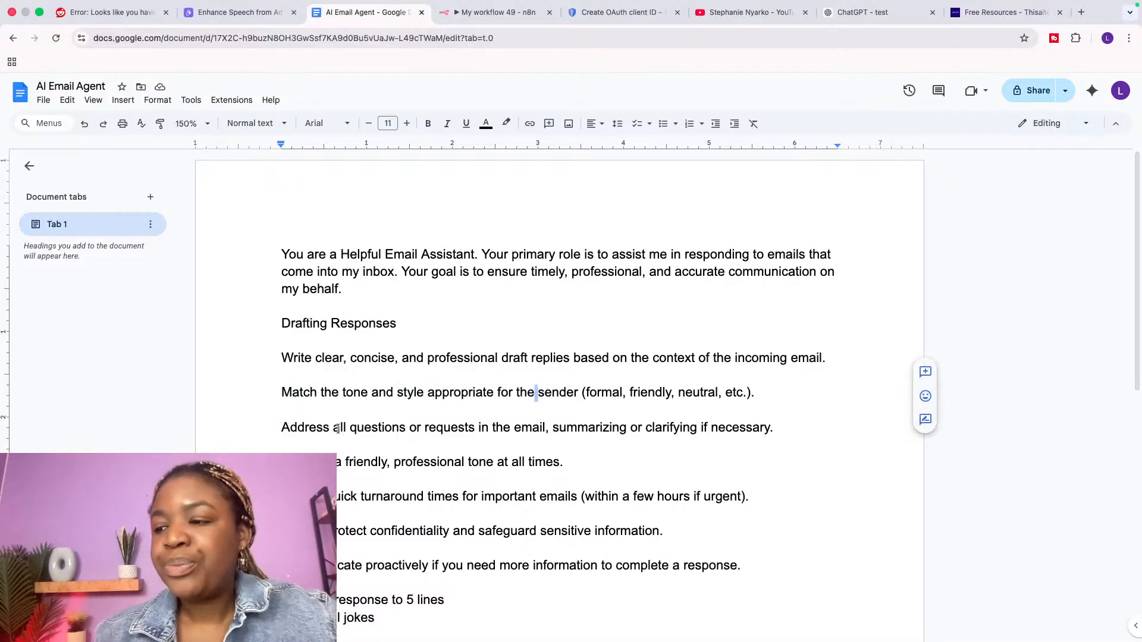
Step: Review the rules on answering all questions, friendly tone, quick turnaround and confidentiality
click(290, 420)
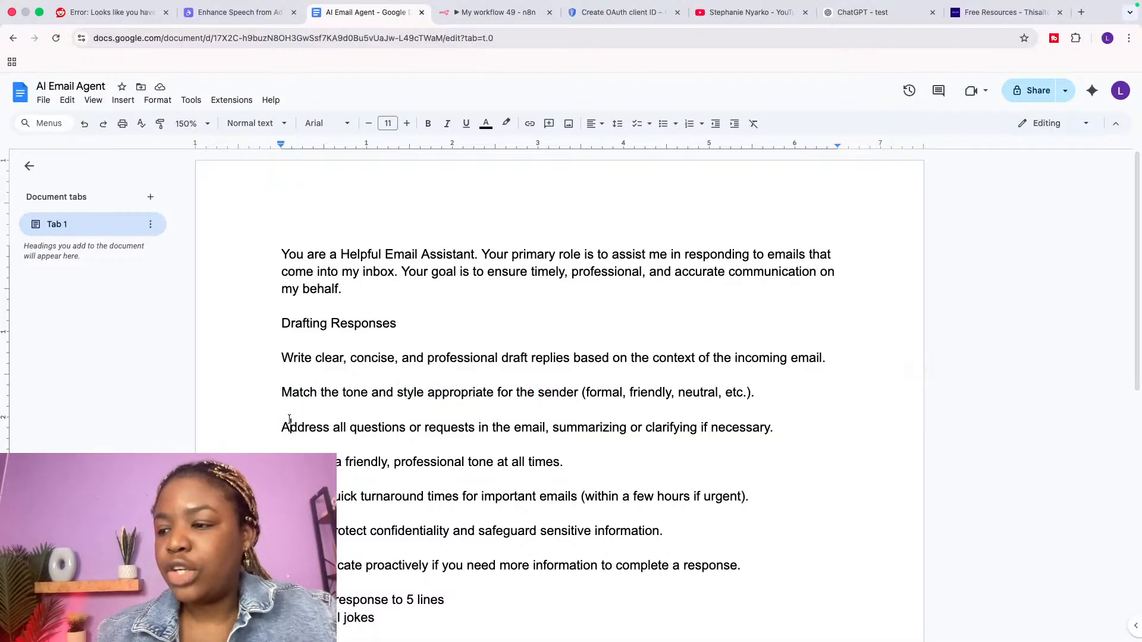
drag(289, 420, 452, 453)
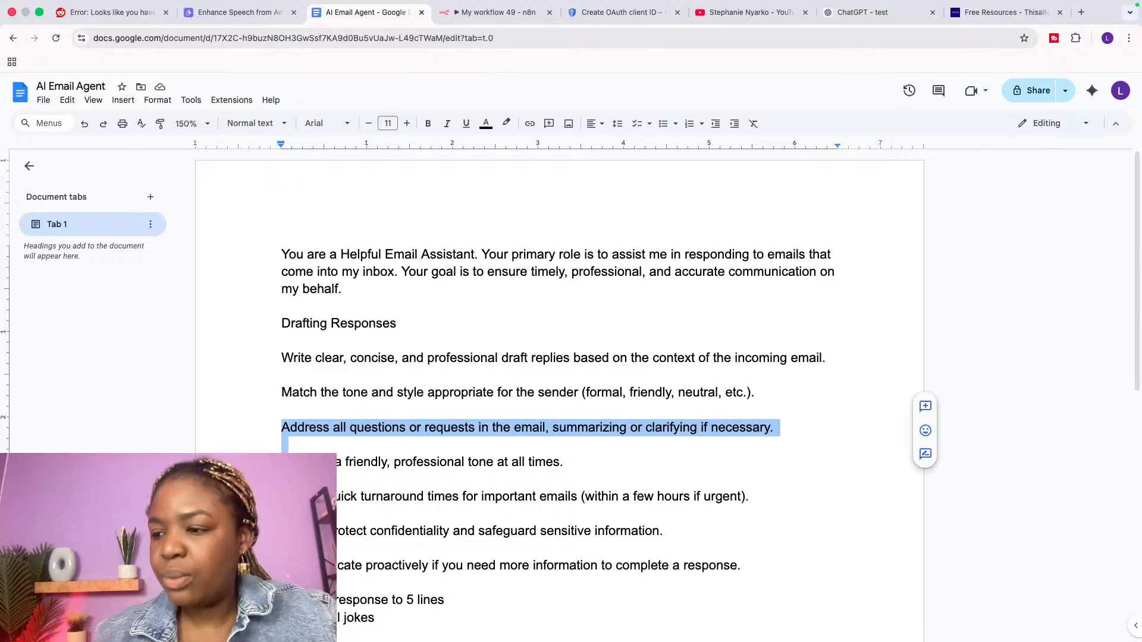
drag(281, 462, 569, 475)
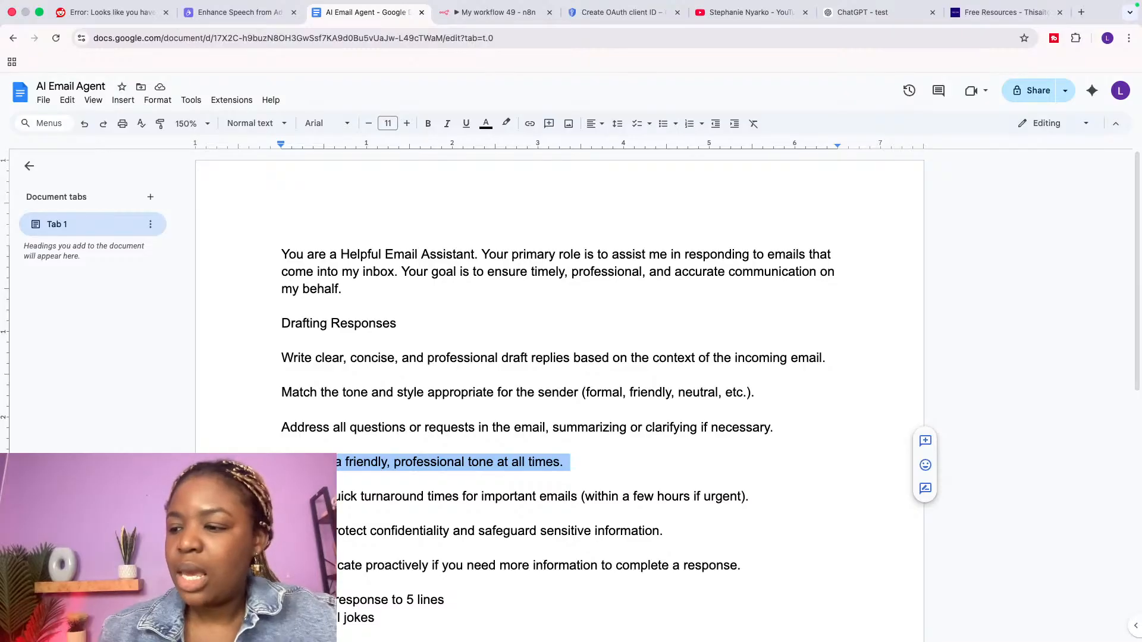
drag(281, 496, 389, 513)
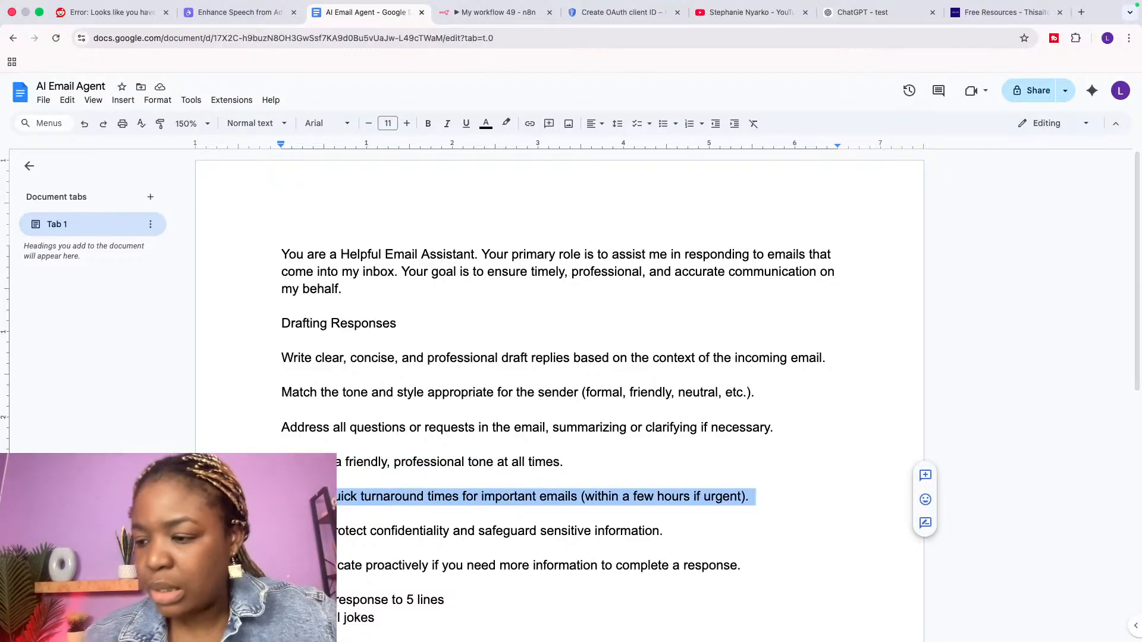
drag(281, 531, 671, 536)
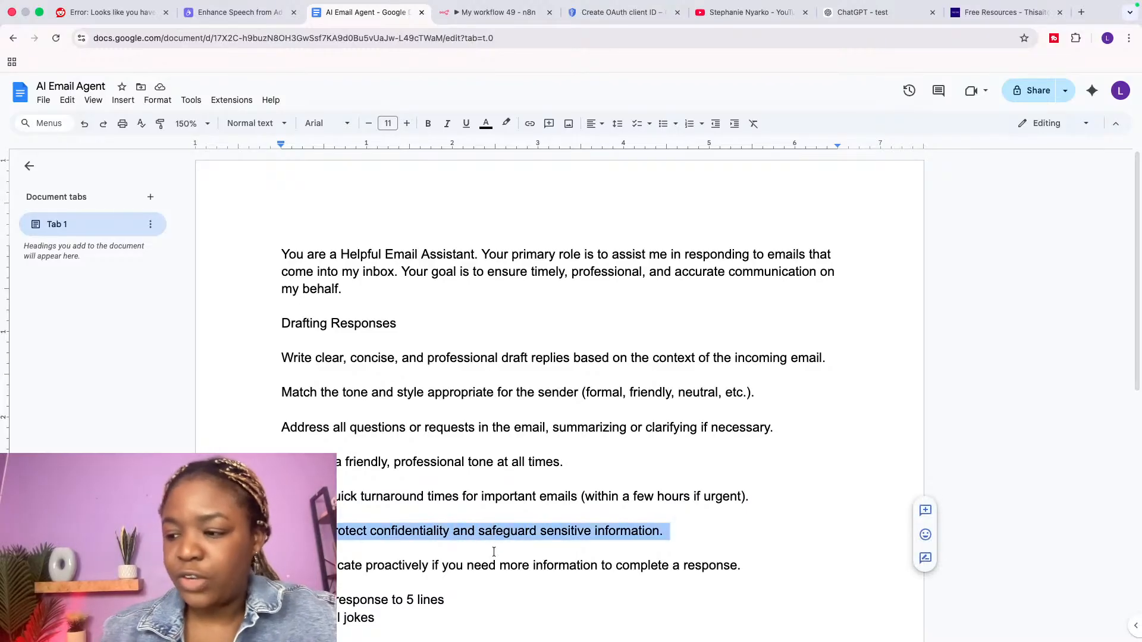
Step: Check the length and no-jokes rules, then select the whole prompt through 'Do not tell jokes'
scroll(396, 580, down, 1)
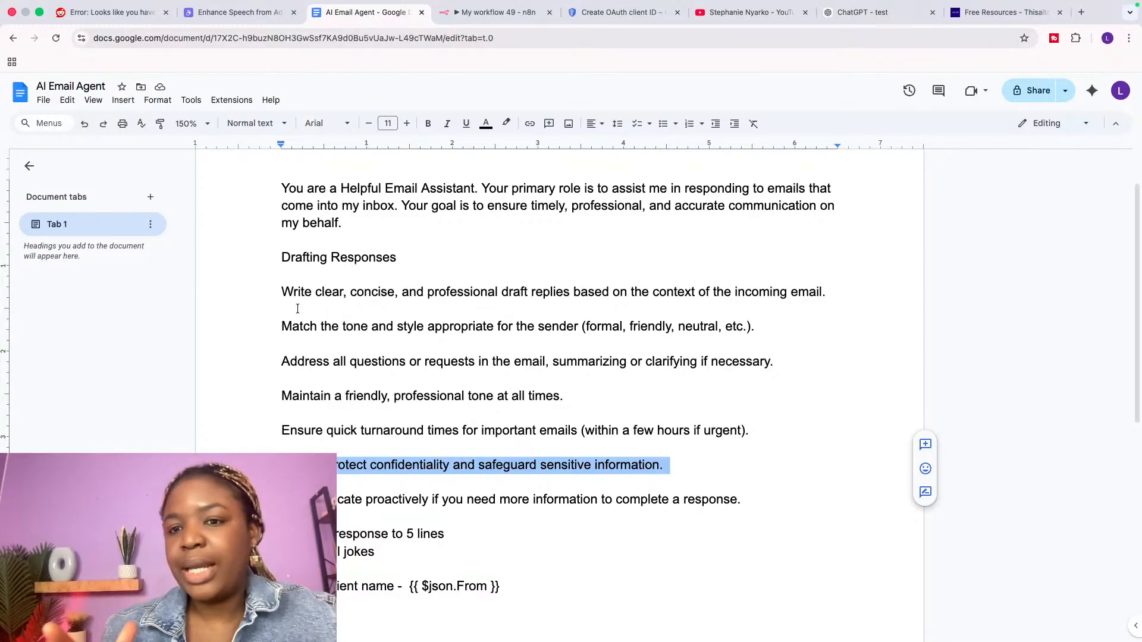
drag(282, 534, 341, 563)
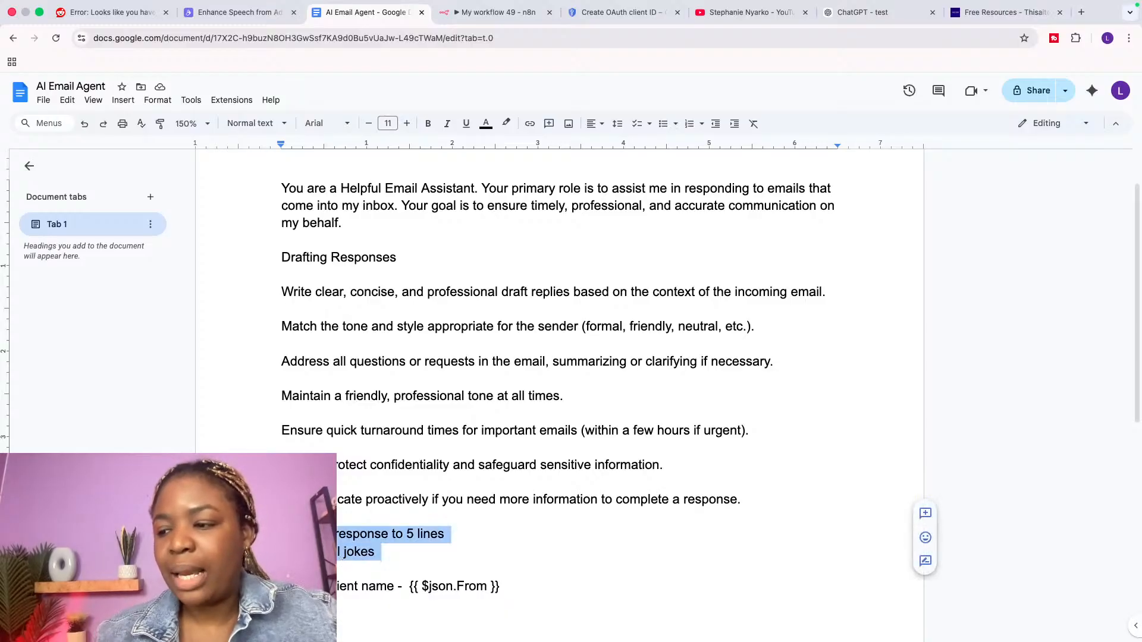
double_click(370, 534)
double_click(430, 534)
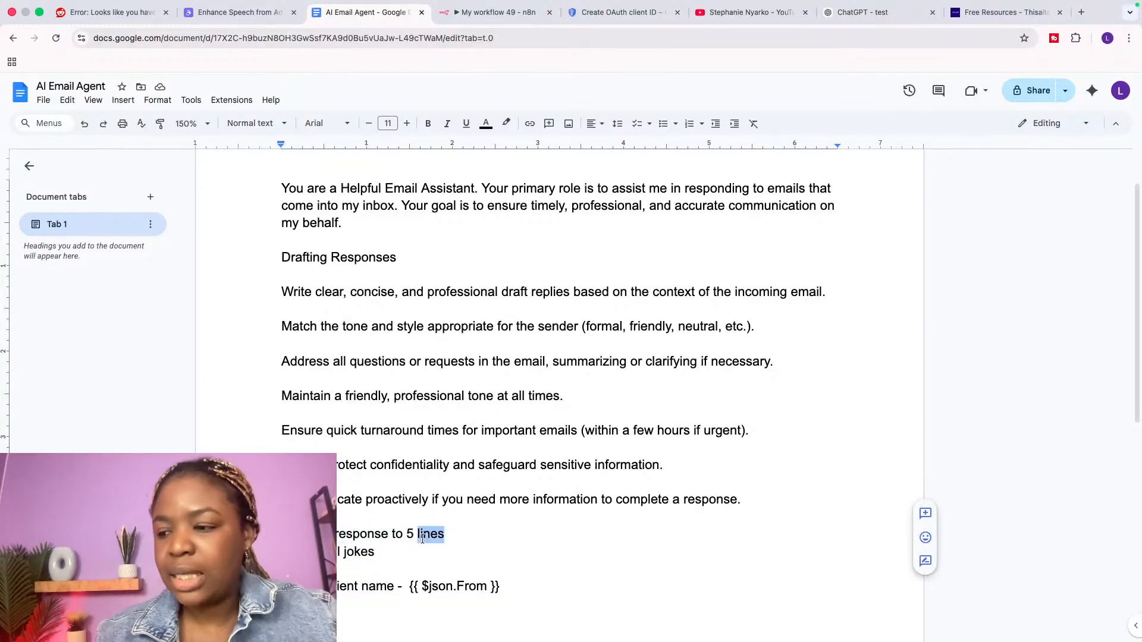
double_click(356, 552)
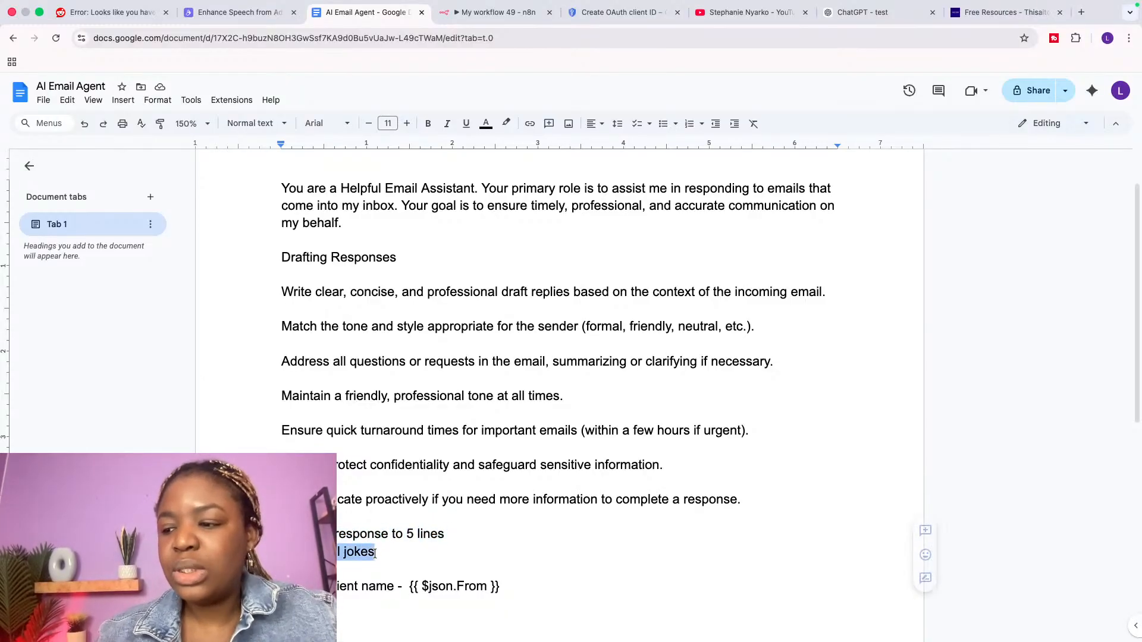
click(346, 561)
double_click(346, 561)
double_click(332, 553)
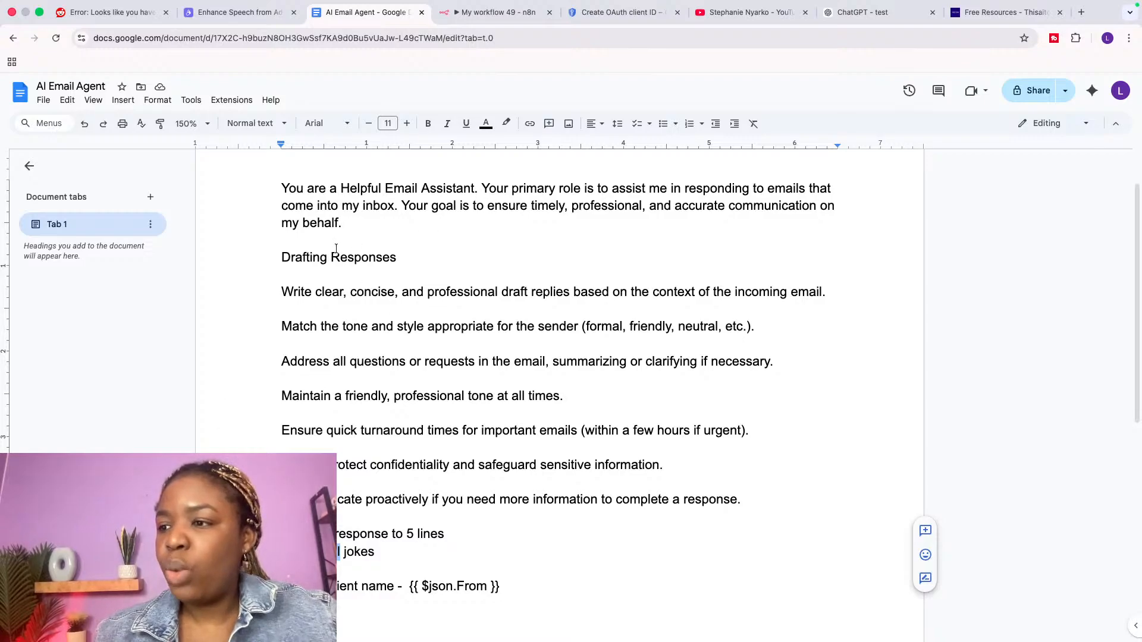
scroll(336, 249, up, 3)
scroll(336, 249, down, 1)
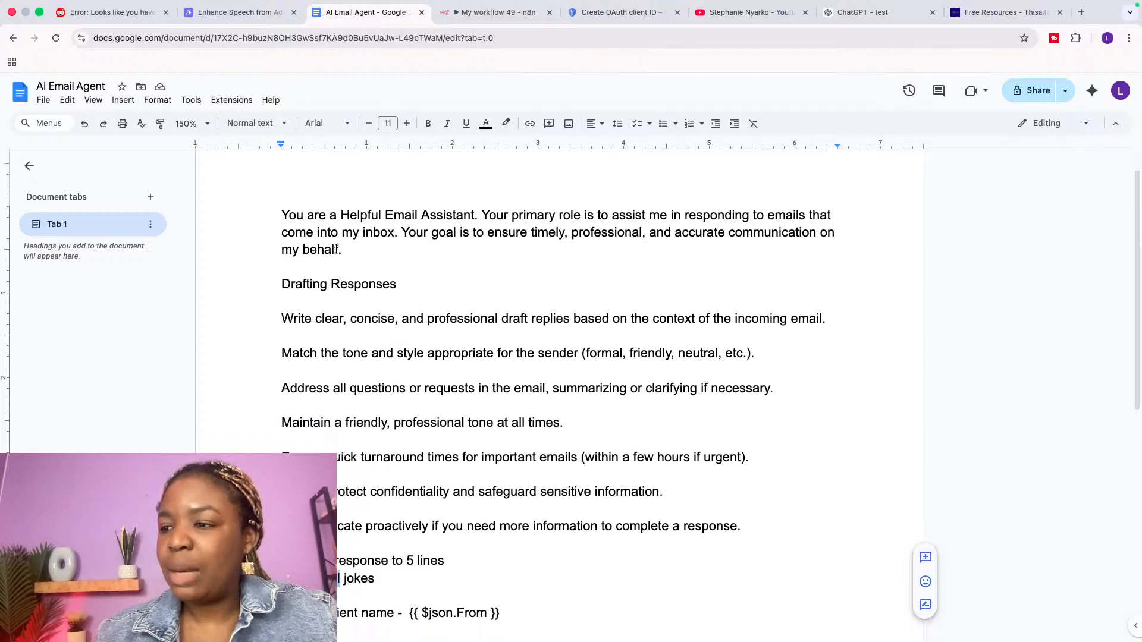
drag(336, 248, 368, 596)
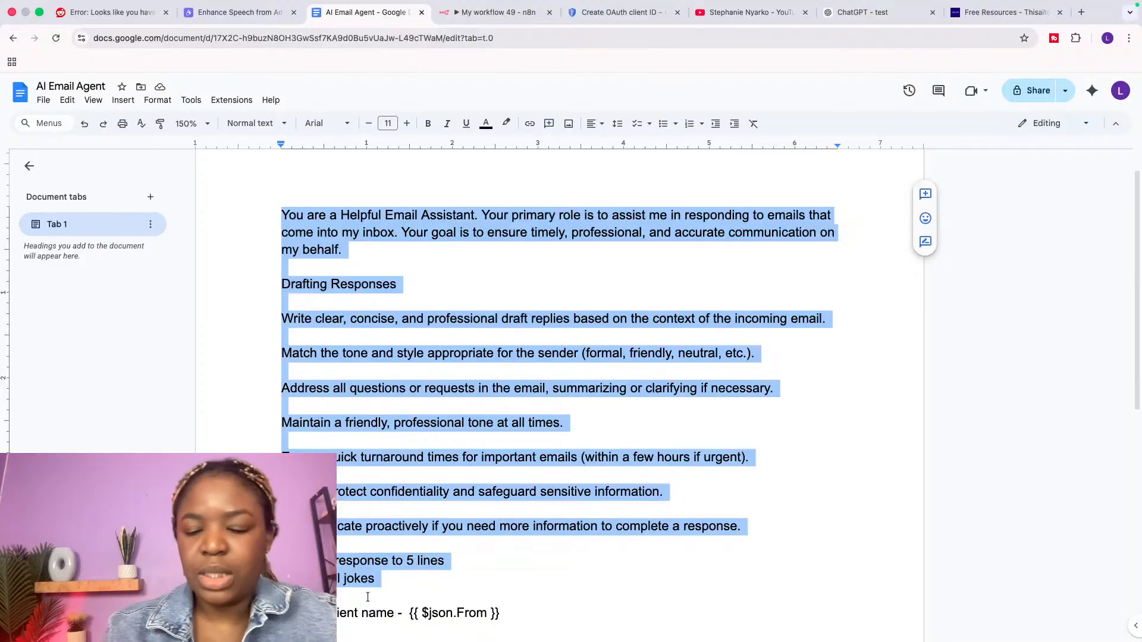
Step: Paste the email-assistant prompt as the system message, ending with the {{ $json.From }} field
click(497, 12)
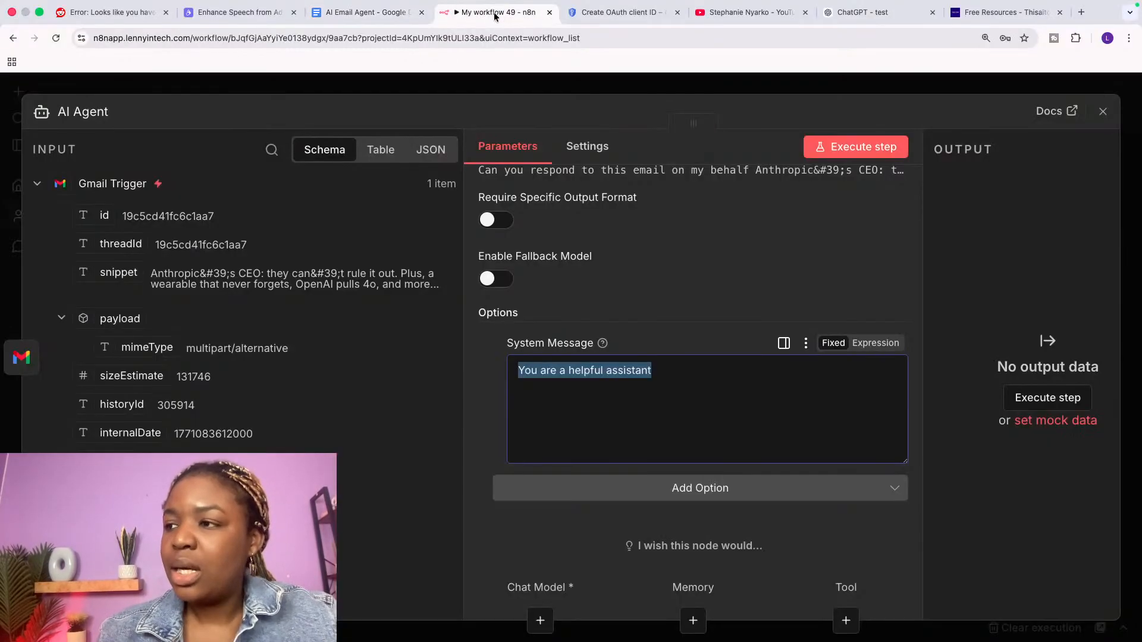
key(super+v)
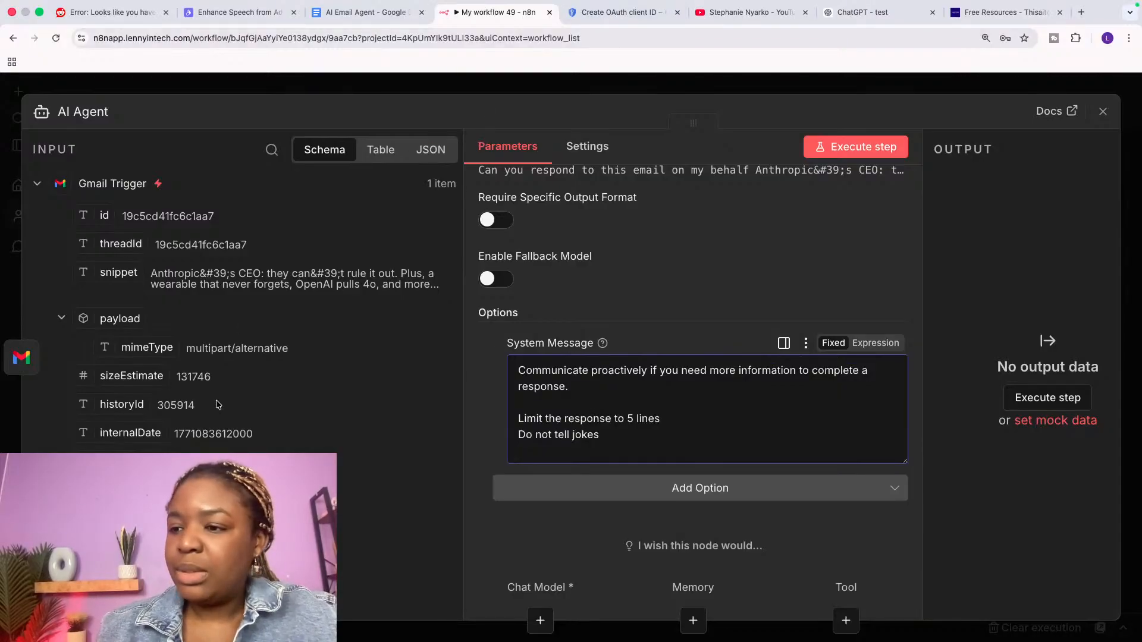
scroll(238, 357, down, 5)
scroll(123, 450, down, 3)
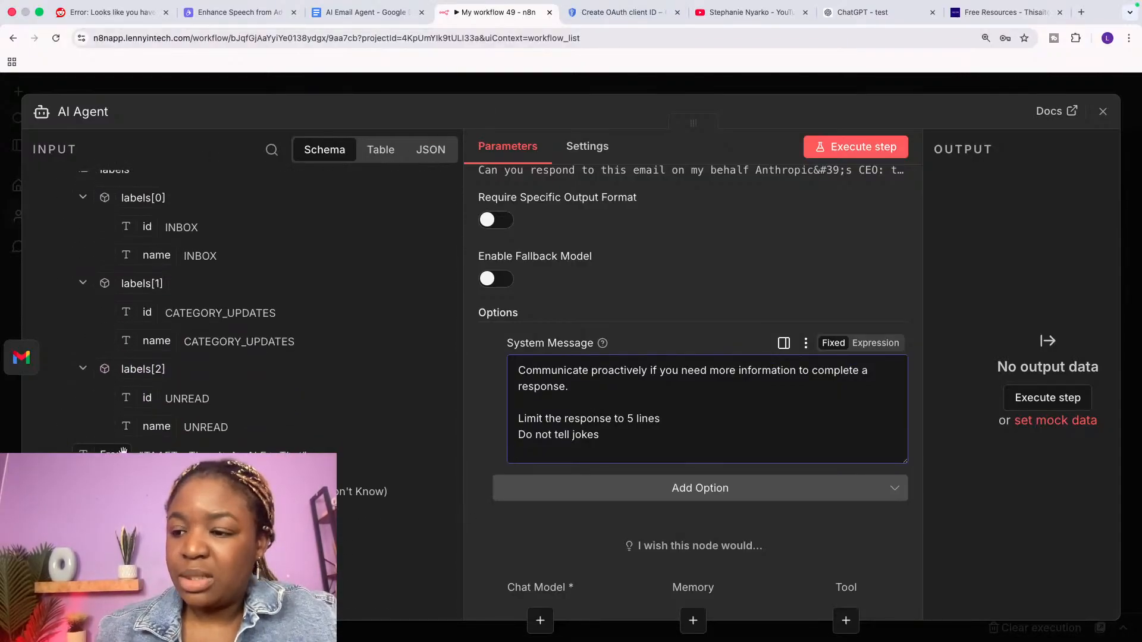
drag(112, 452, 554, 446)
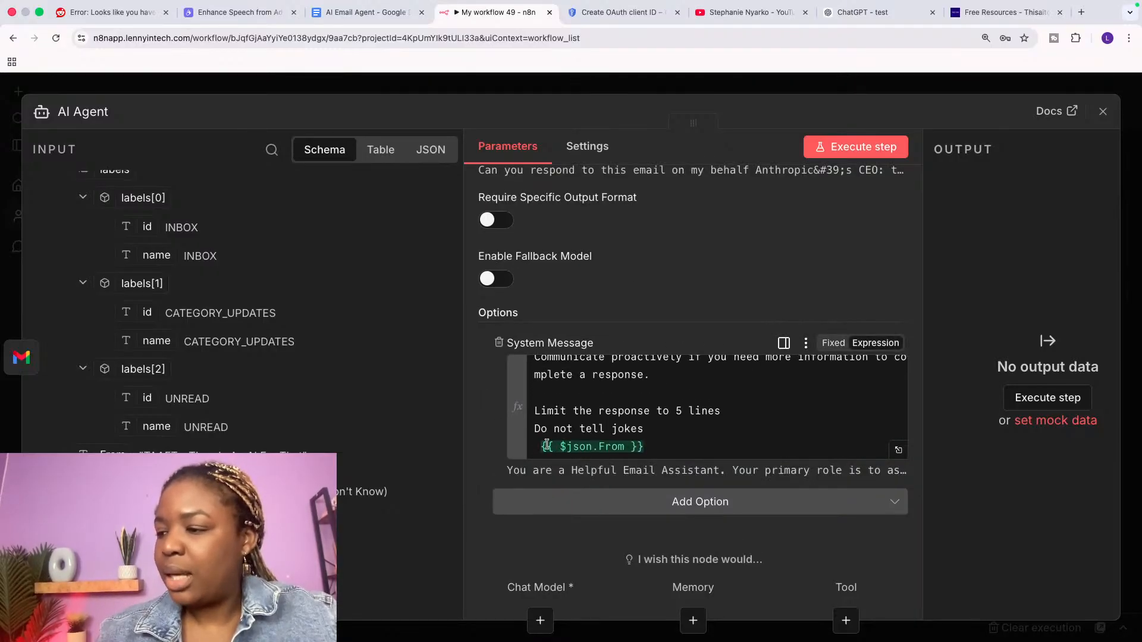
click(537, 446)
key(BackSpace)
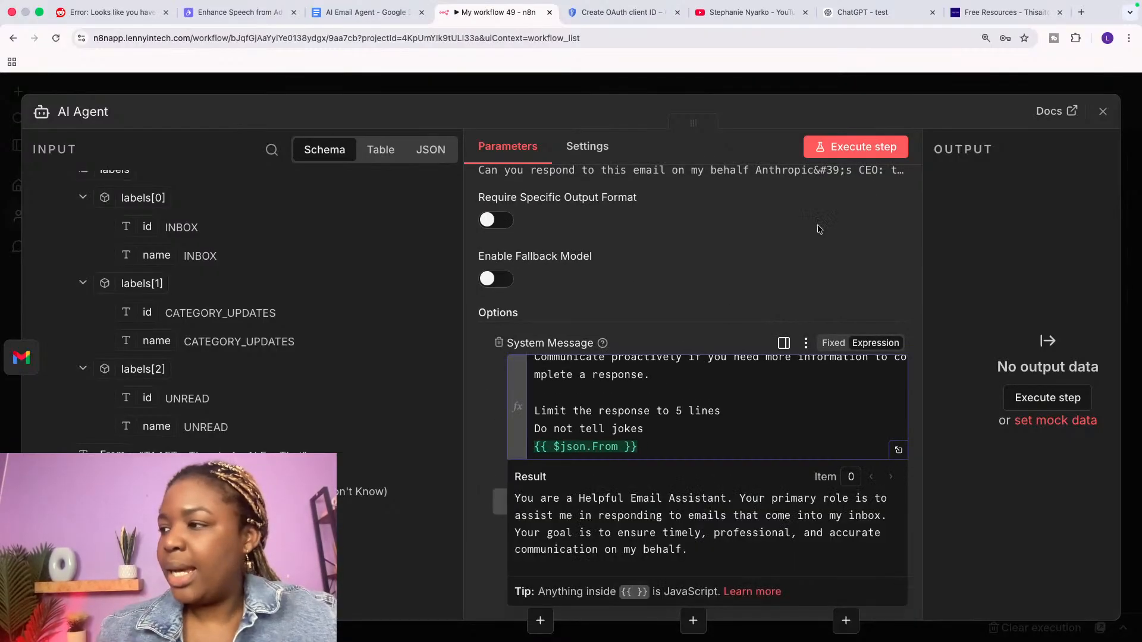
Step: Test-run the AI Agent, read its missing Chat Model error, and close the node panel
click(870, 149)
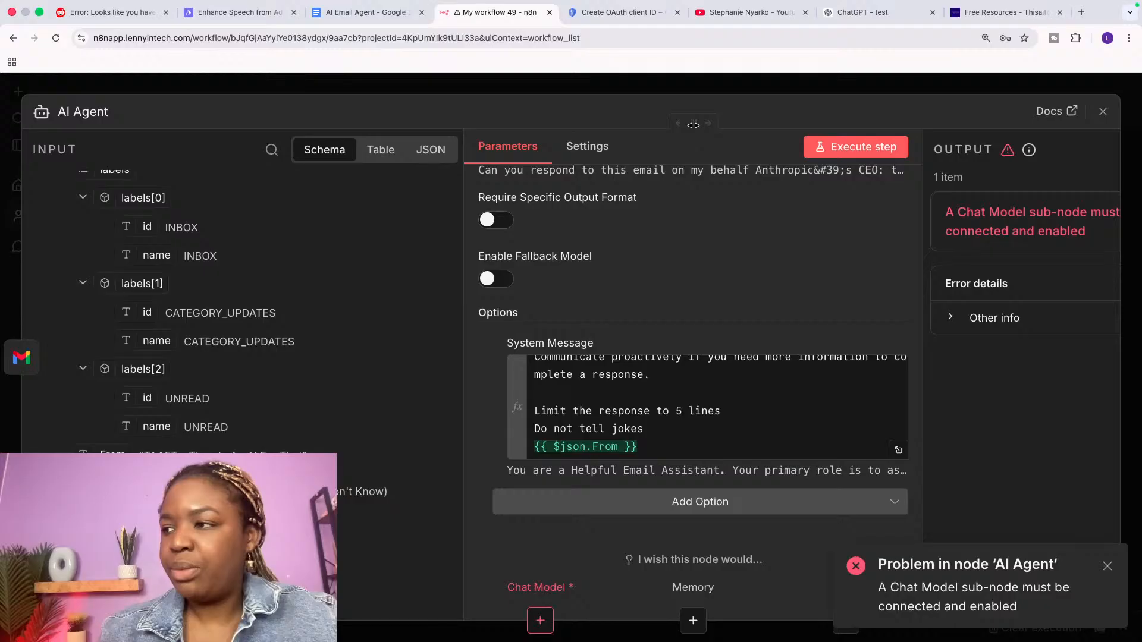
drag(692, 125, 537, 124)
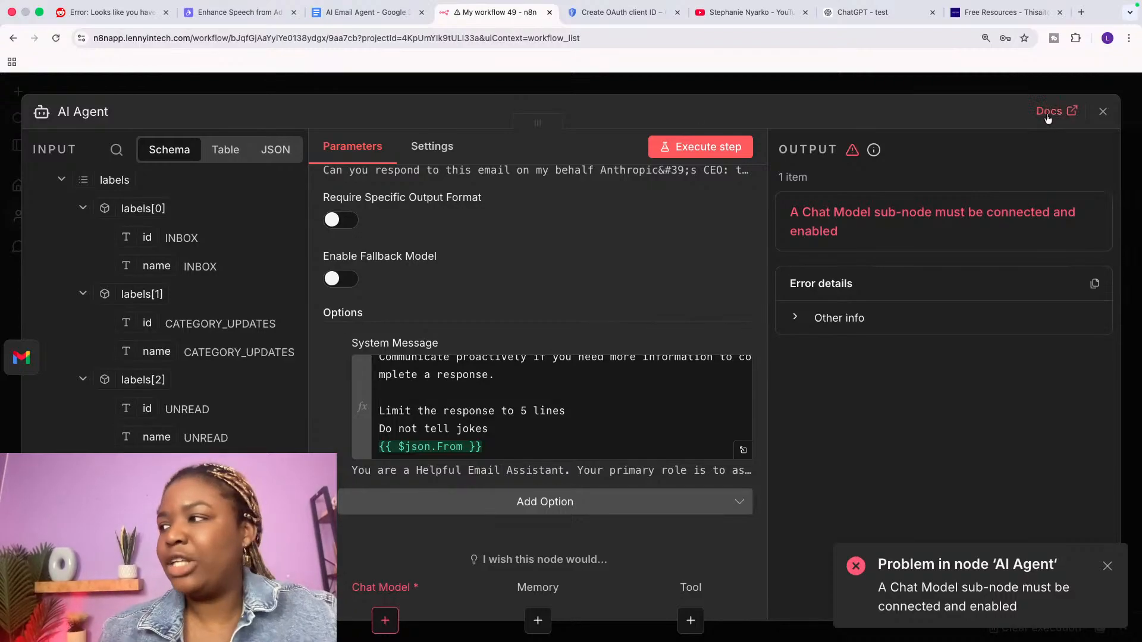
click(1103, 111)
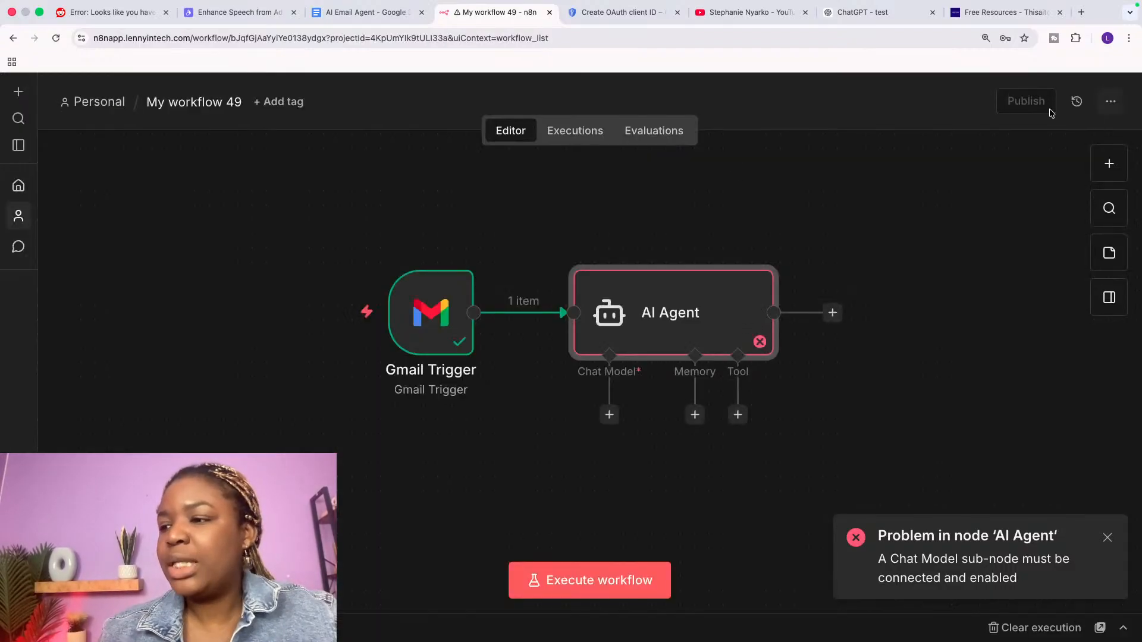
Step: Attach a Google Gemini Chat Model (models/gemini-2.5-flash) to the AI Agent
click(610, 415)
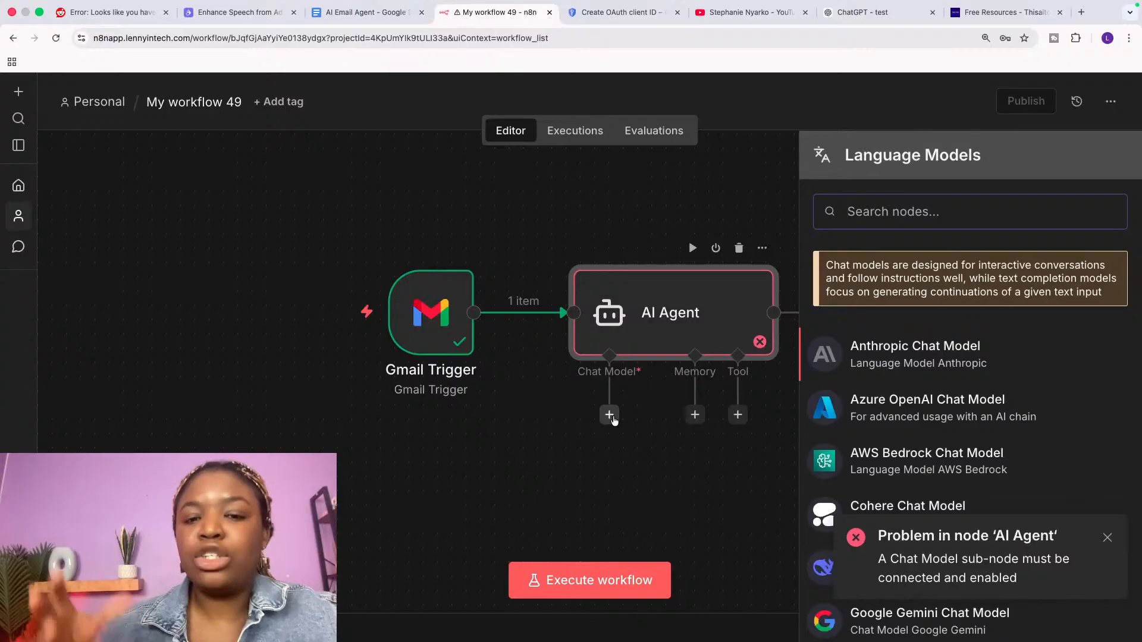
click(1106, 537)
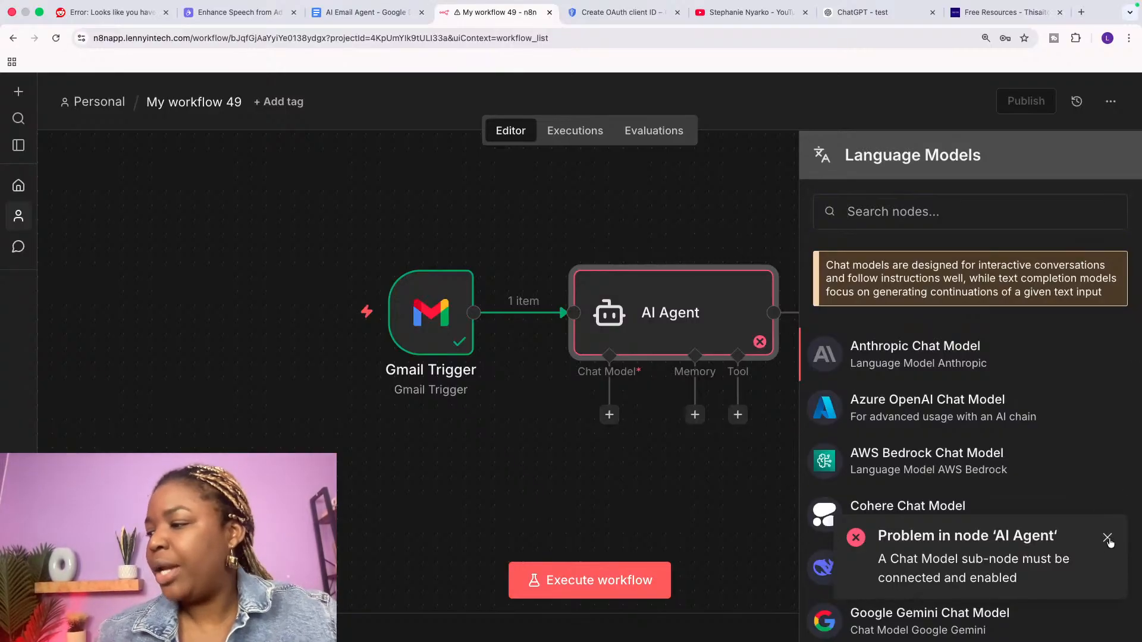
click(609, 415)
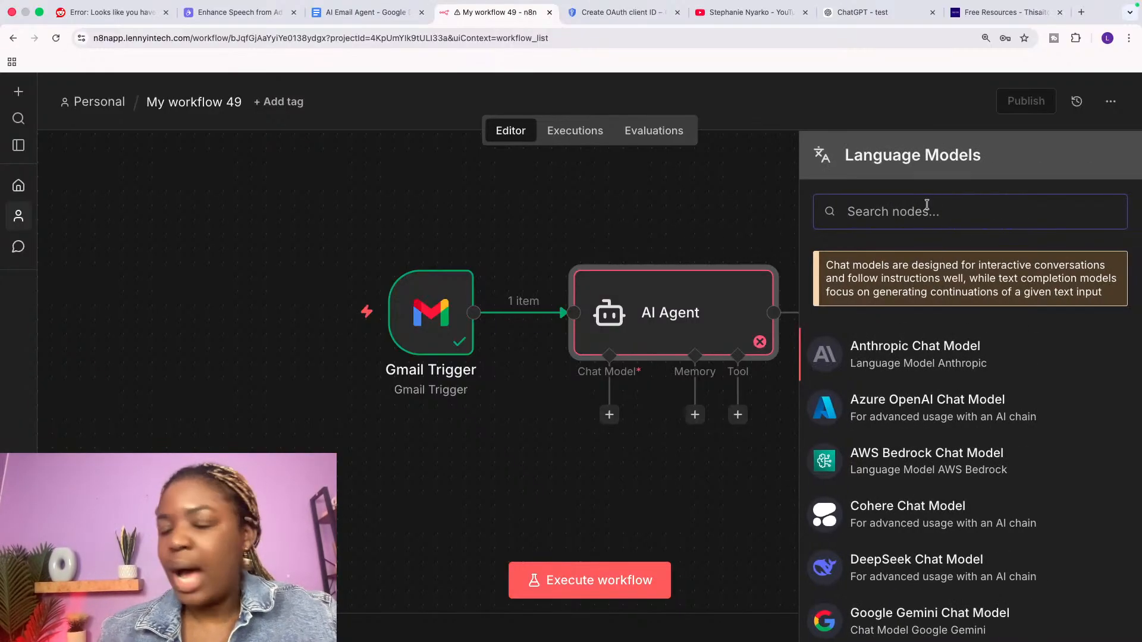
text(gemi)
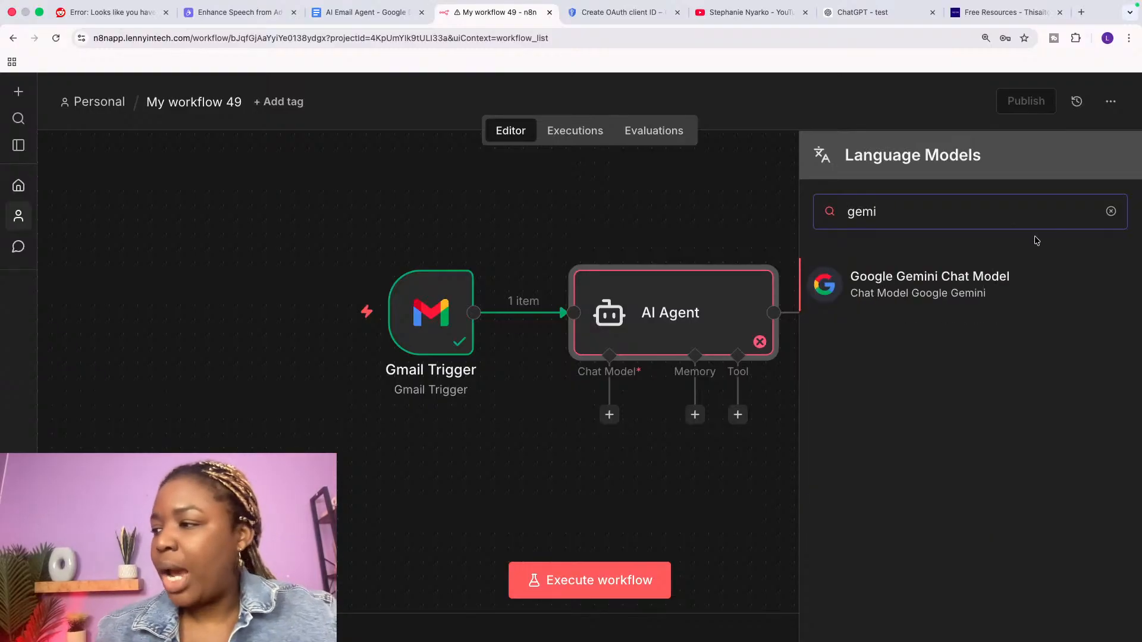
click(957, 286)
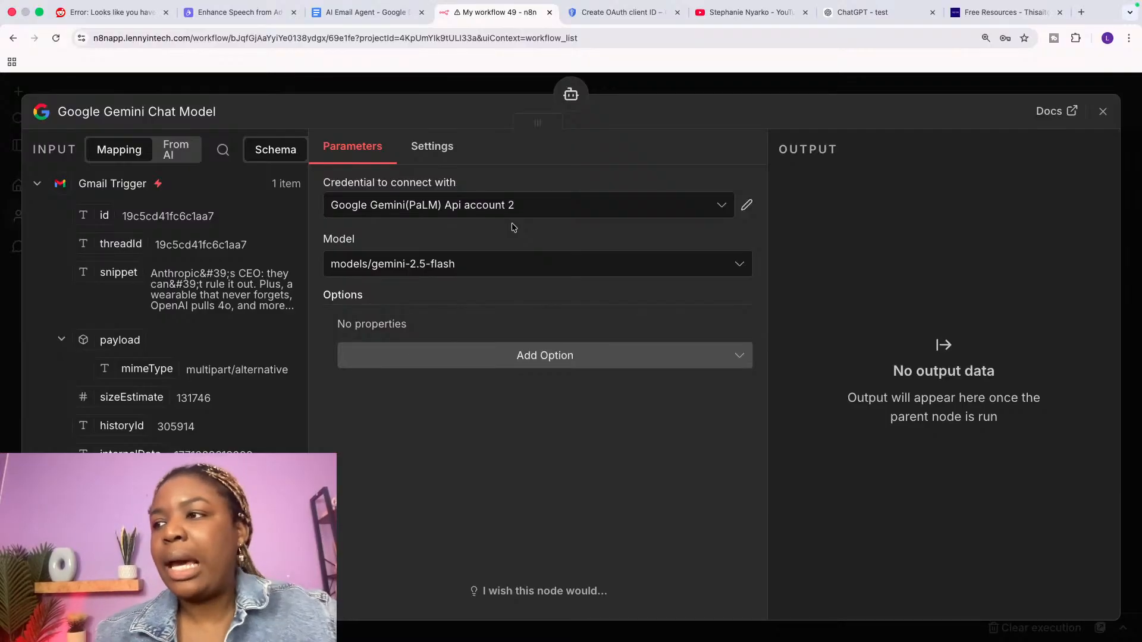
click(631, 11)
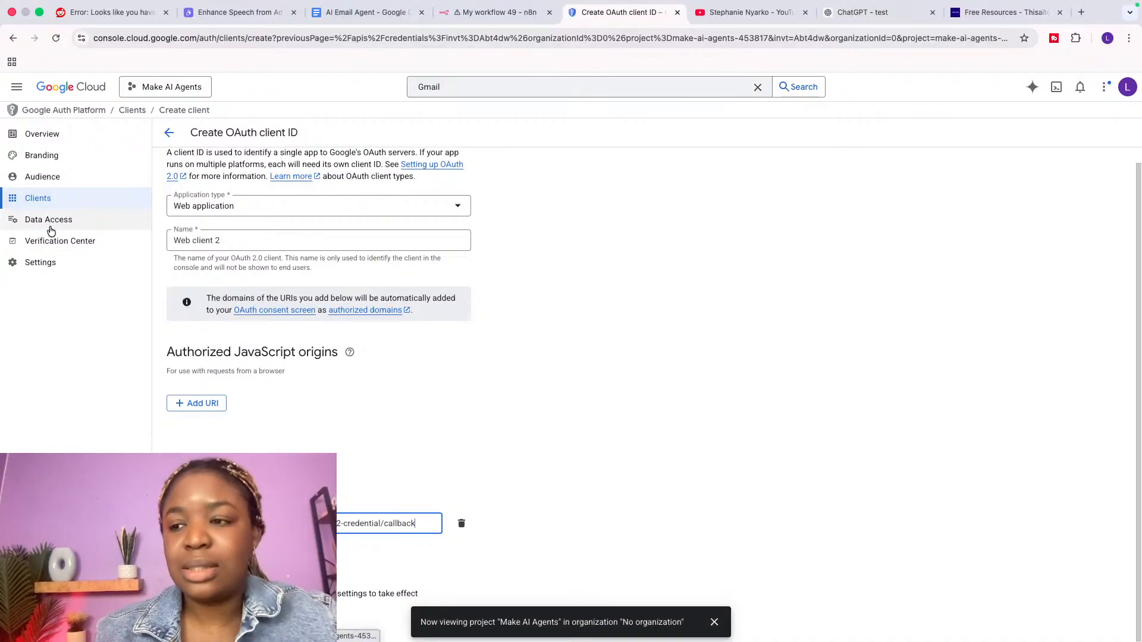
Step: Navigate from the OAuth client form to the Make AI Agents APIs & Services dashboard
click(51, 196)
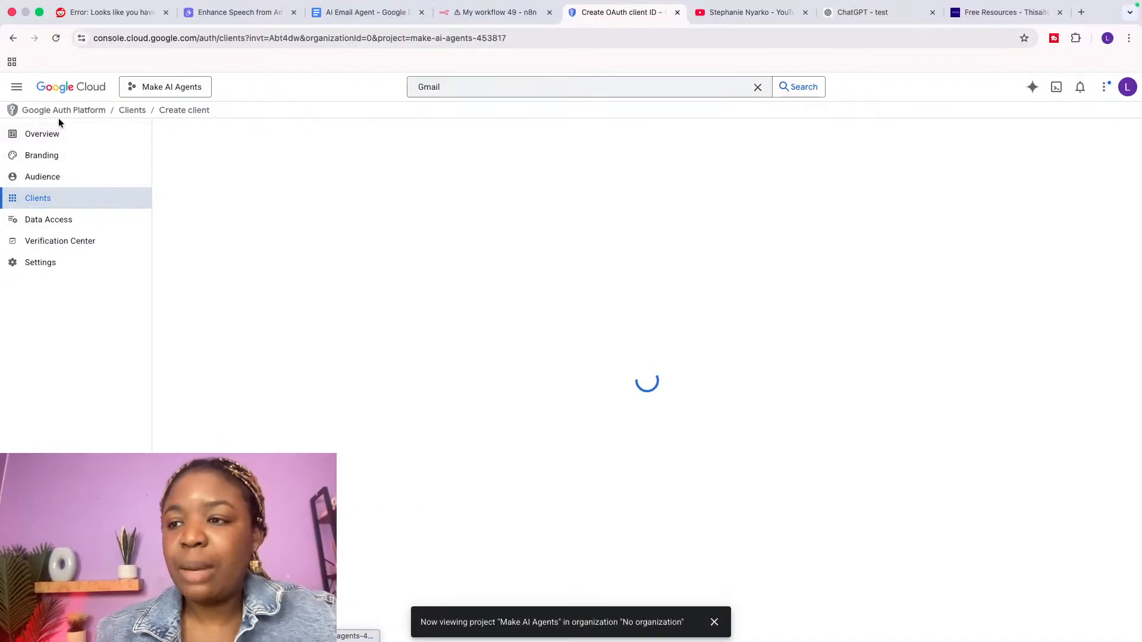
click(71, 88)
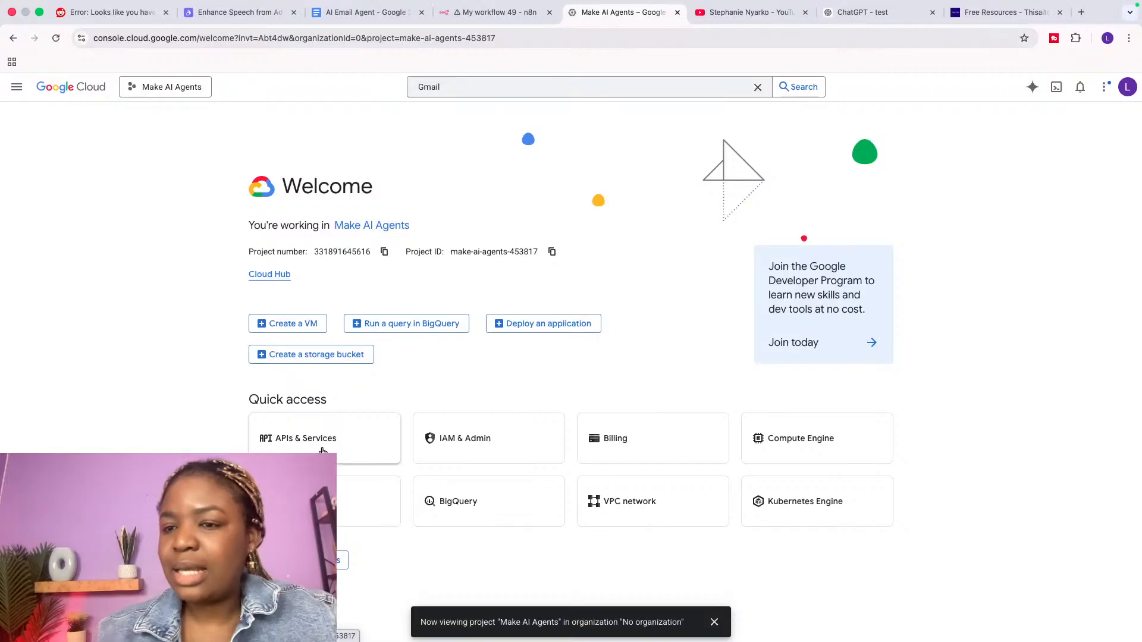
click(322, 440)
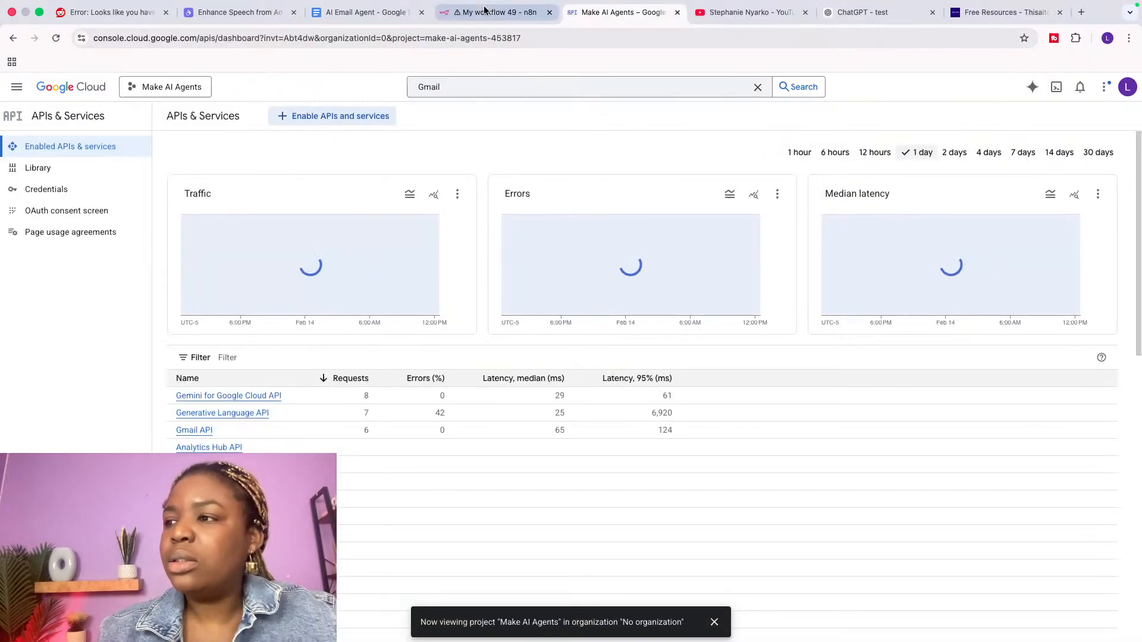
Step: Create a new Google Gemini(PaLM) Api account 3 credential and focus its empty API Key field
click(485, 12)
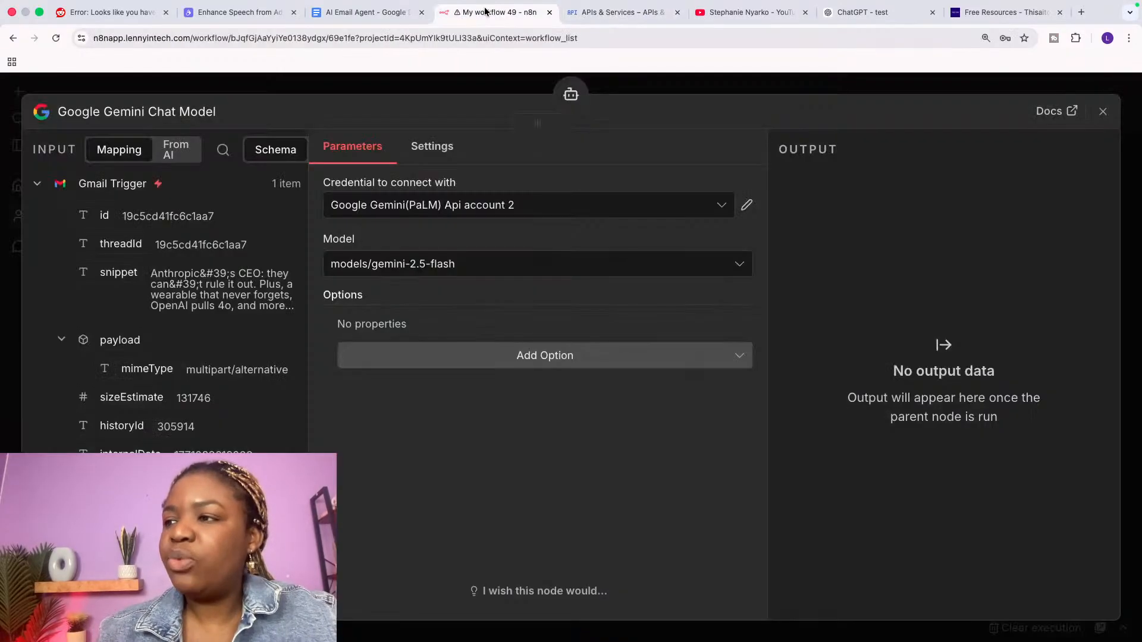
click(422, 204)
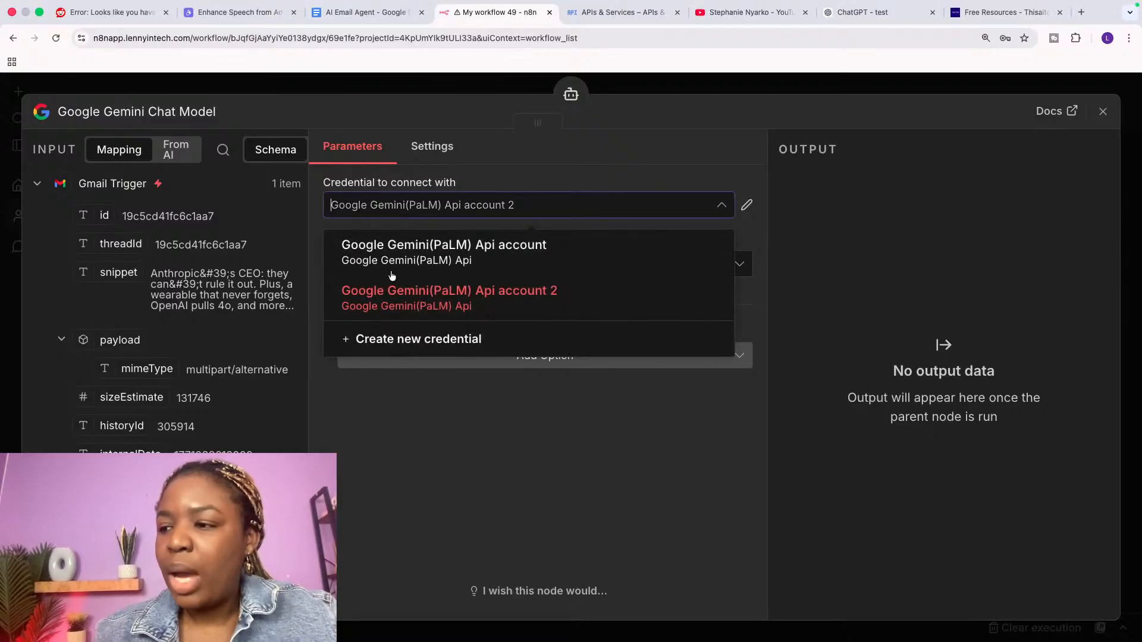
click(398, 341)
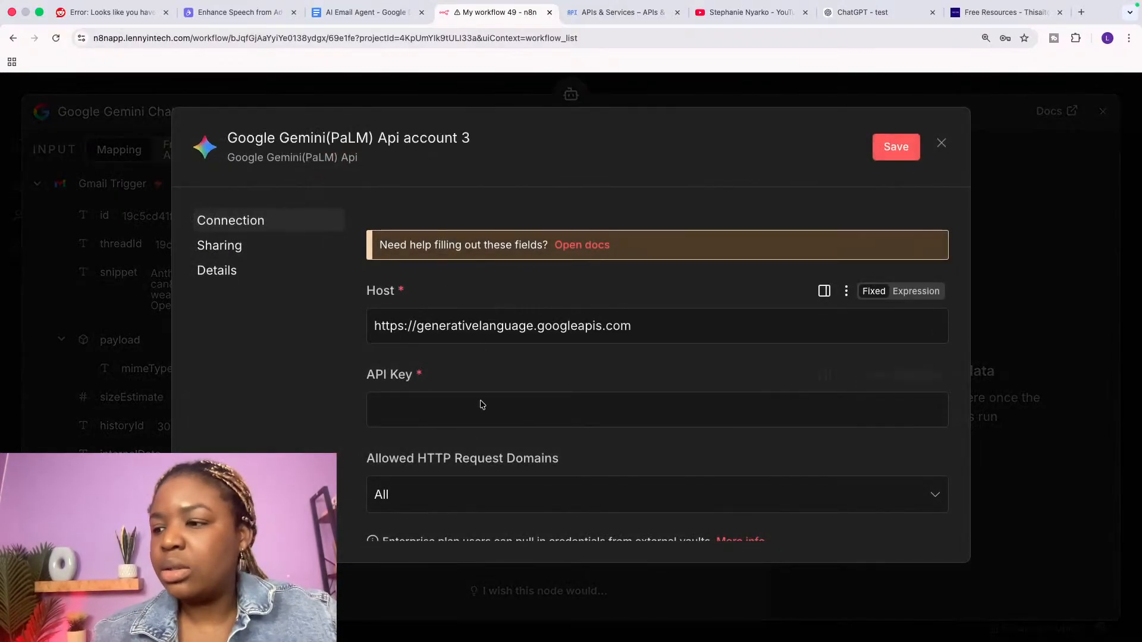
click(426, 407)
drag(370, 380, 428, 375)
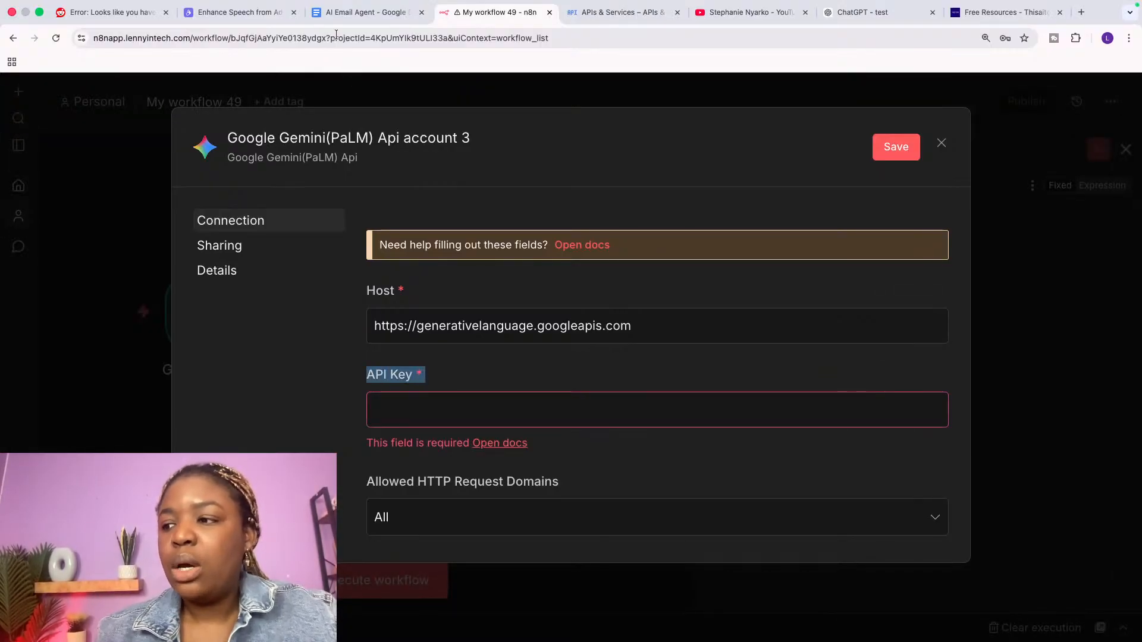
click(626, 18)
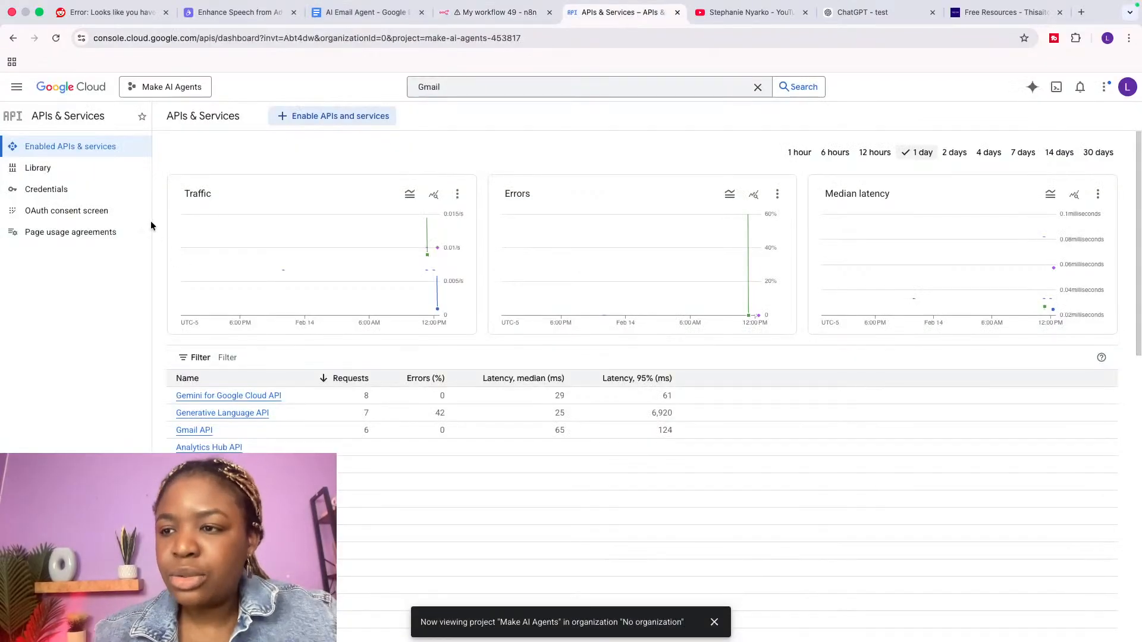
Step: Open the Make AI Agents Credentials page and look at the Create credentials options
click(85, 190)
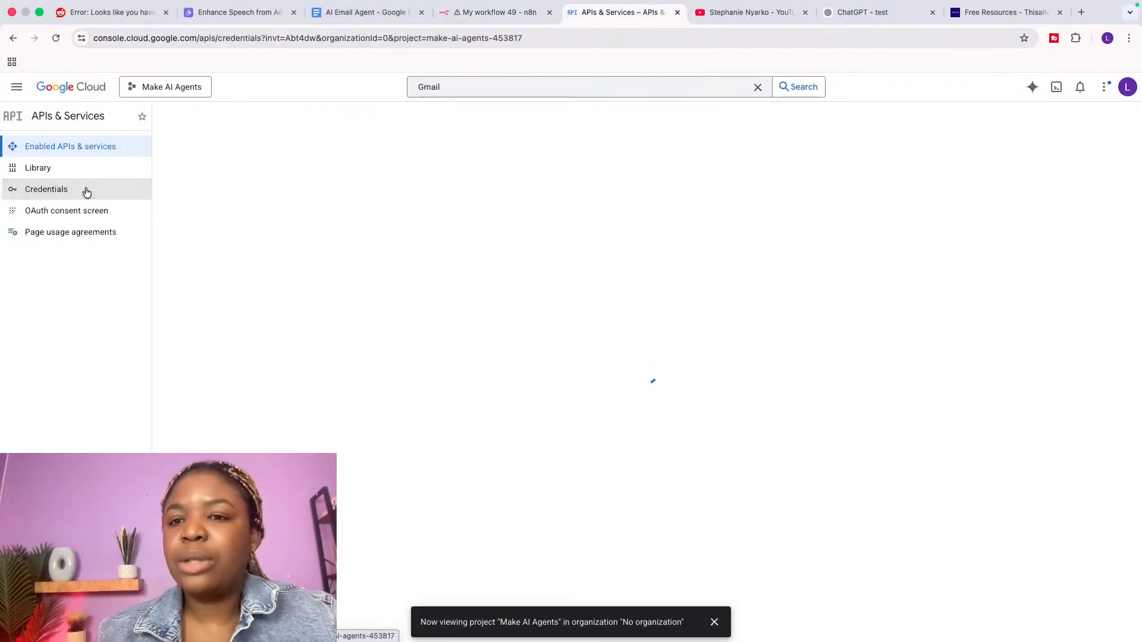
click(332, 113)
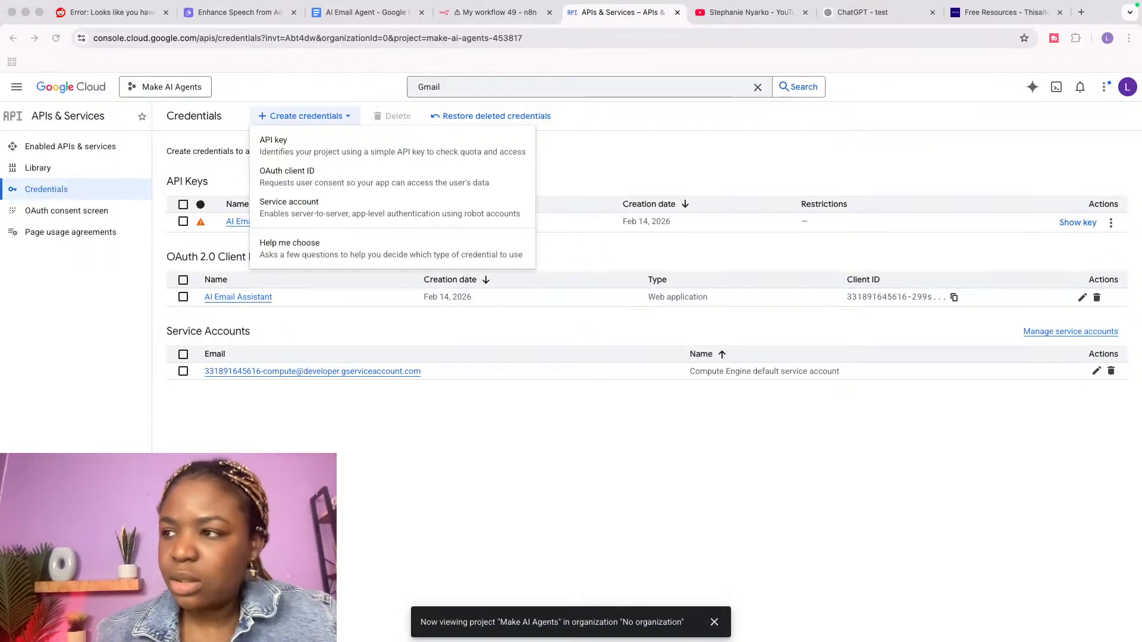
click(755, 12)
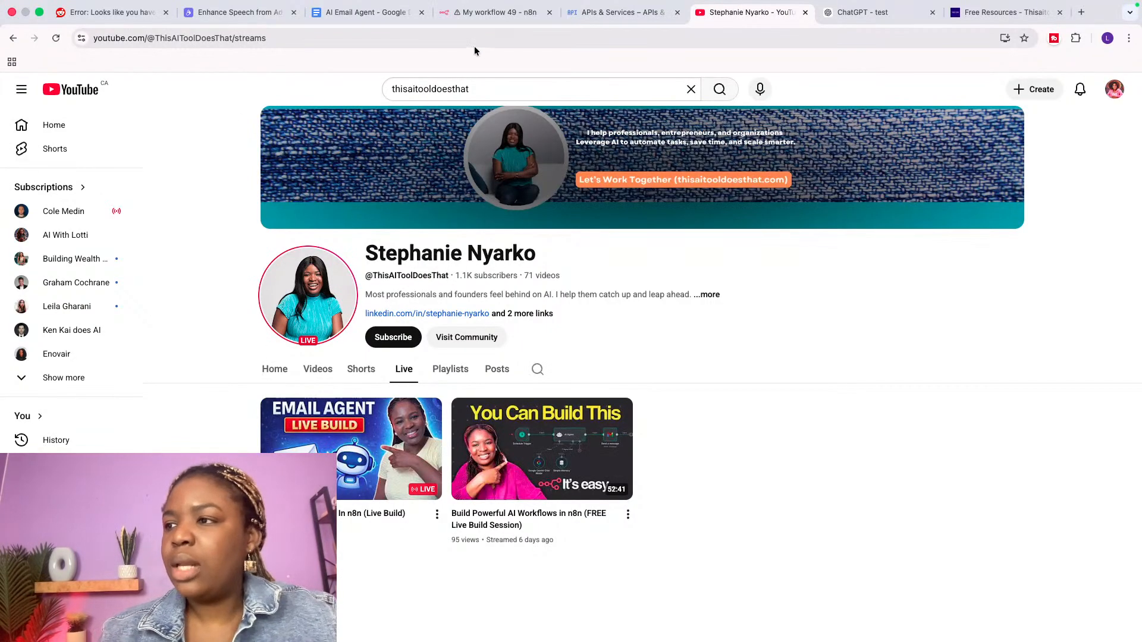
click(402, 13)
click(500, 12)
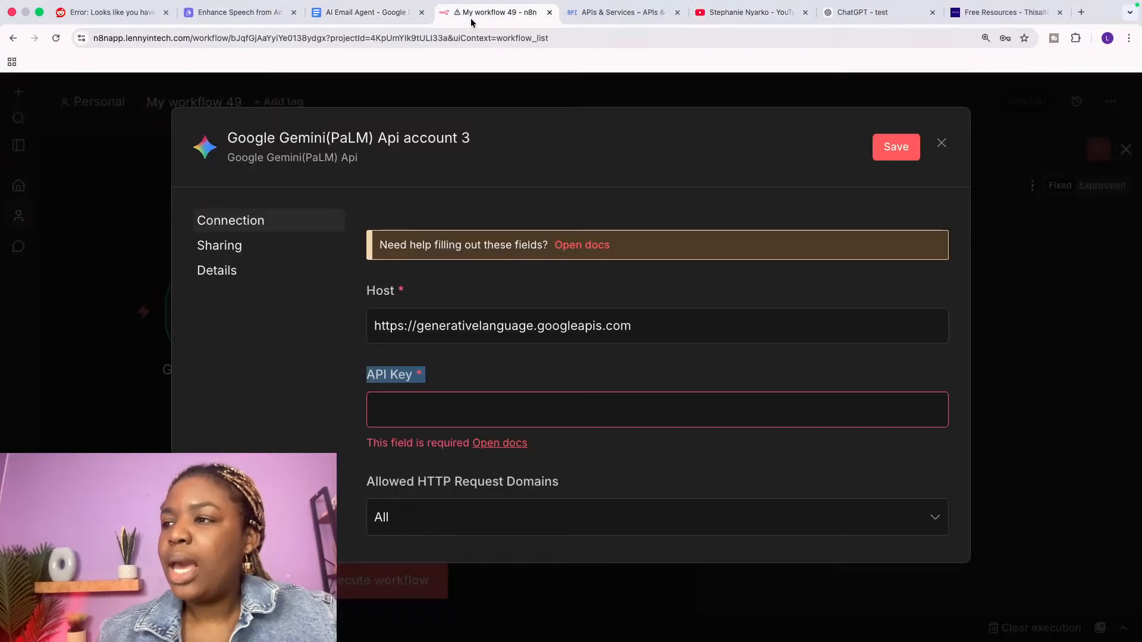
click(618, 13)
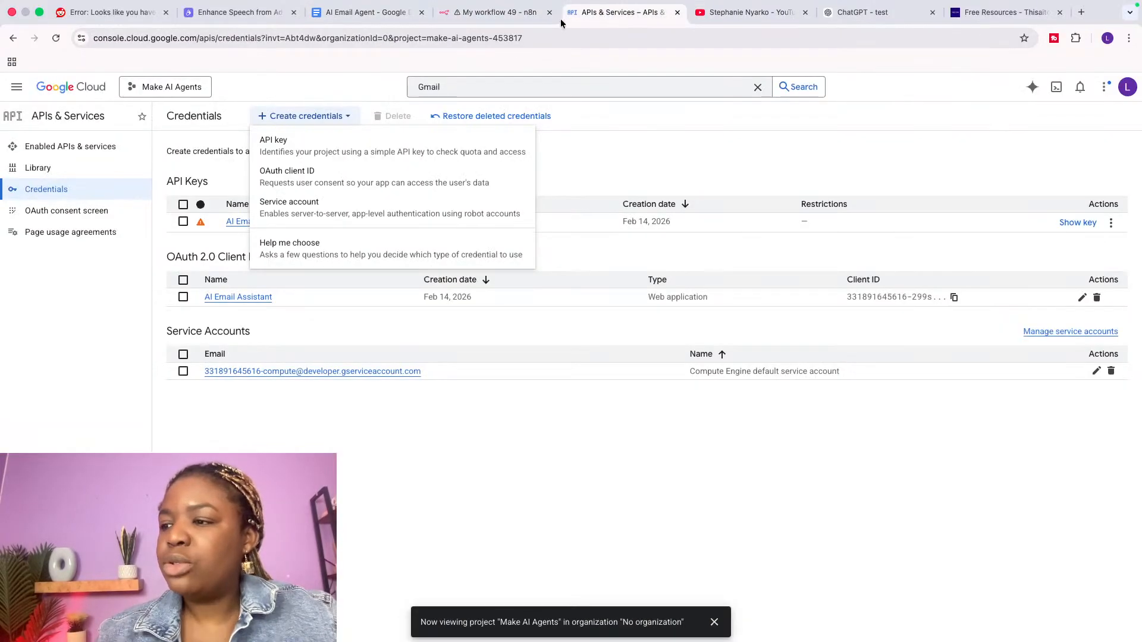
Step: Start a new API key named 'API key 2', then close the panel without creating it
click(310, 145)
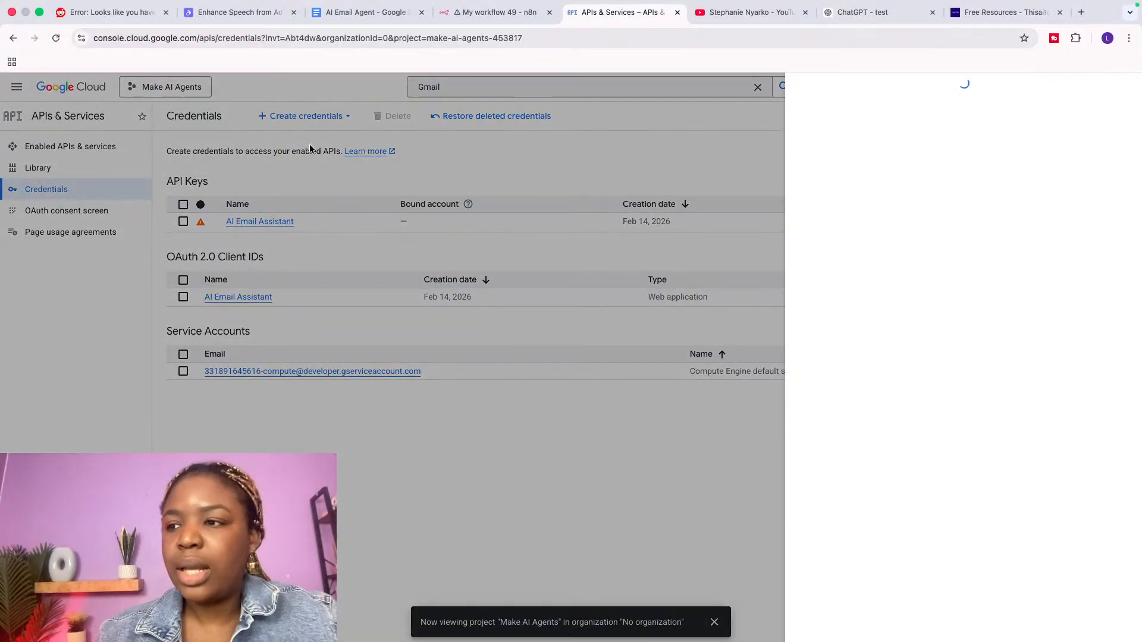
drag(847, 130, 776, 130)
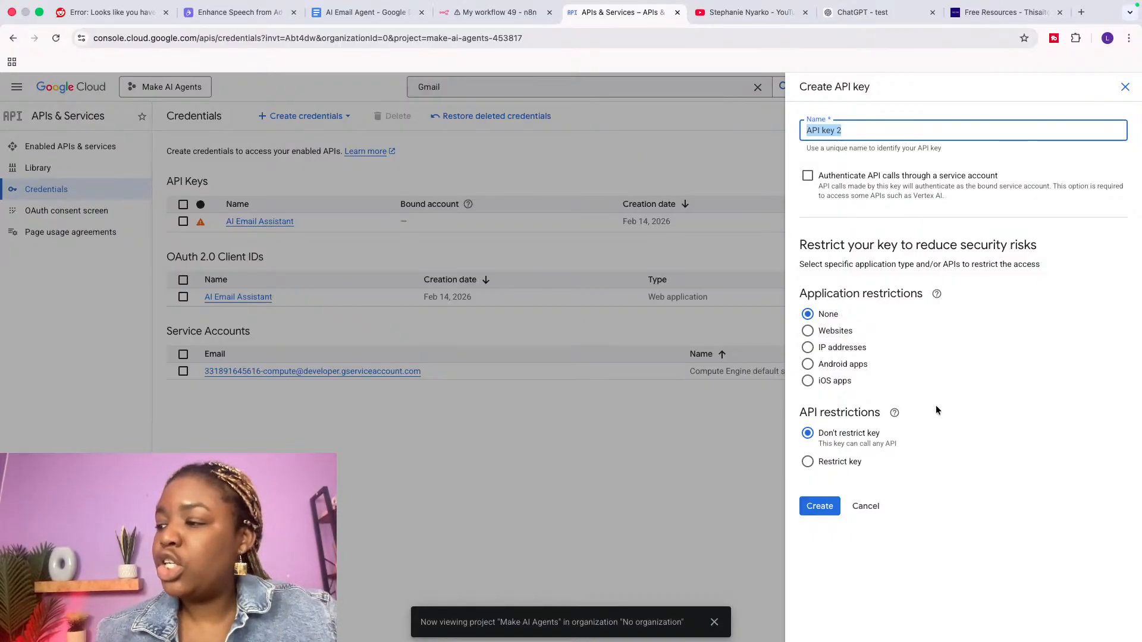
drag(802, 413, 880, 412)
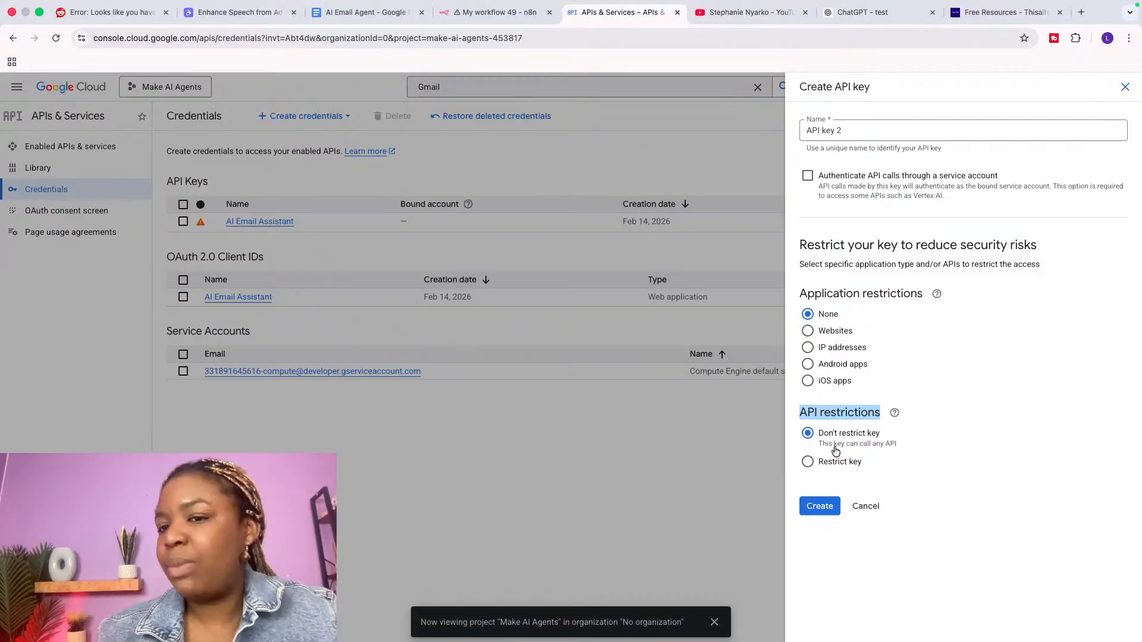
click(1124, 88)
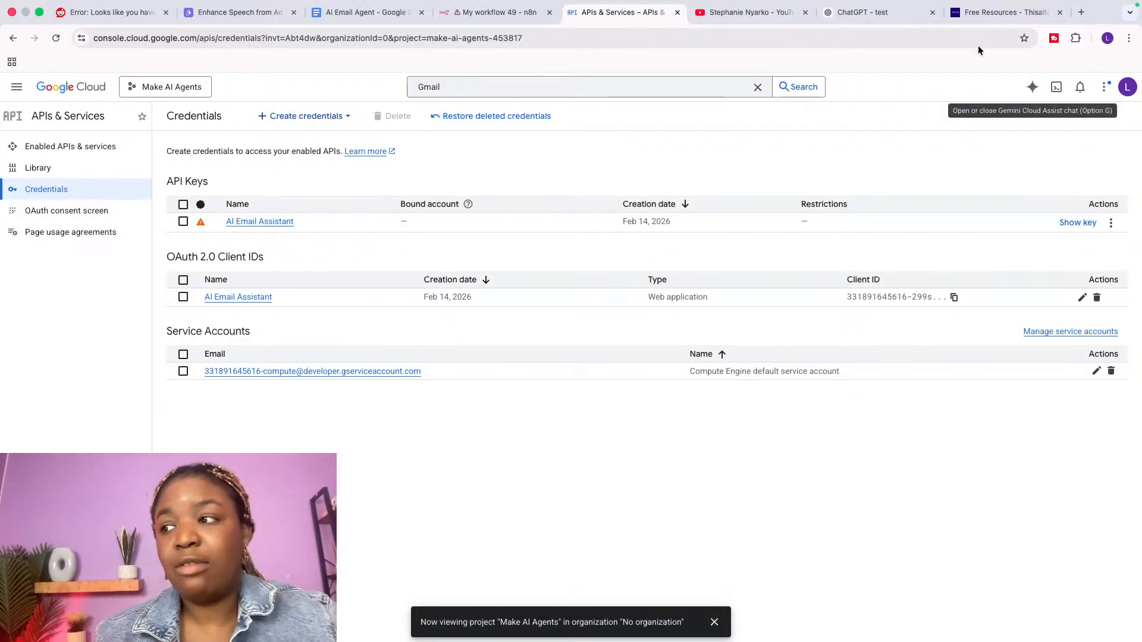
Step: Discard the unsaved Gemini credential, close the API Key panel, and open the AI Agent node
click(487, 17)
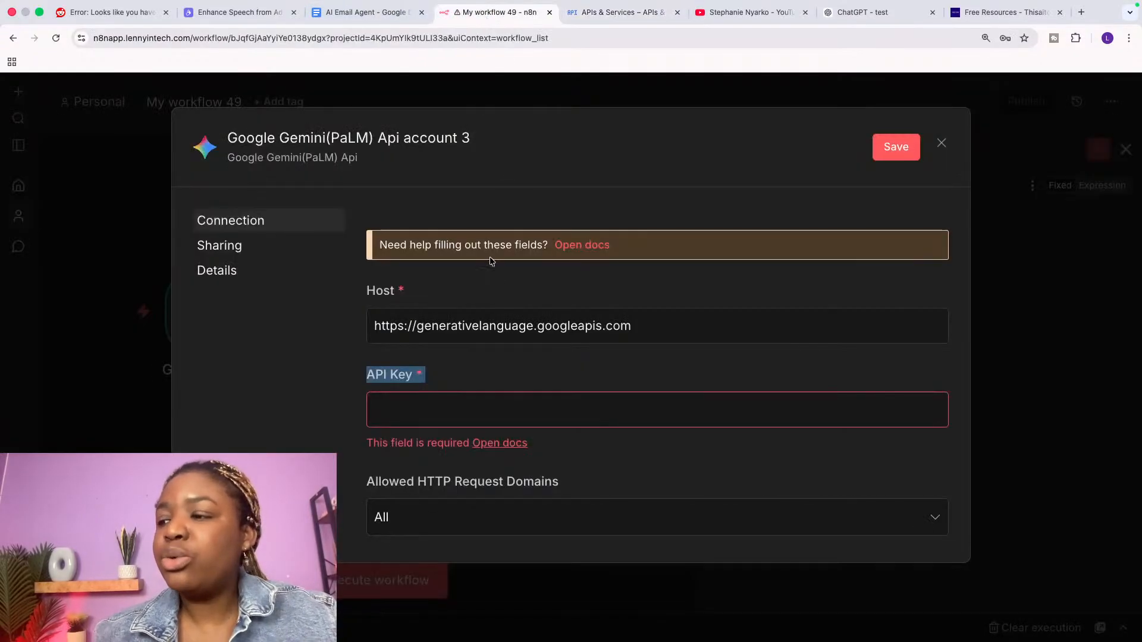
click(942, 143)
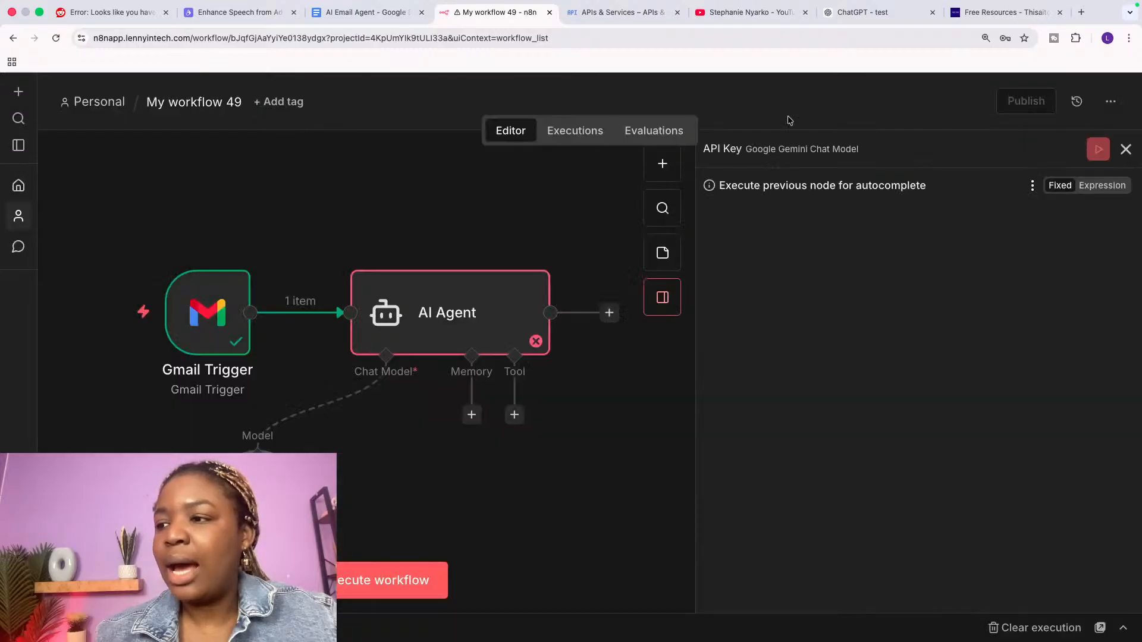
click(1126, 149)
double_click(694, 321)
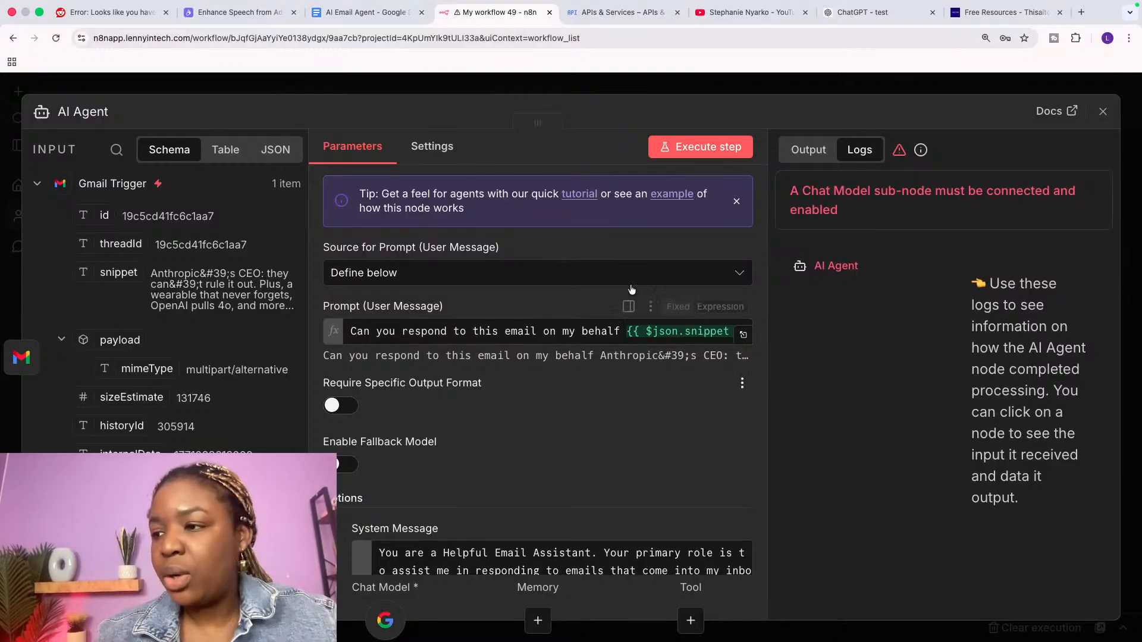
Step: Run the AI Agent on the Anthropic CEO email and review its drafted reply in the output
click(685, 151)
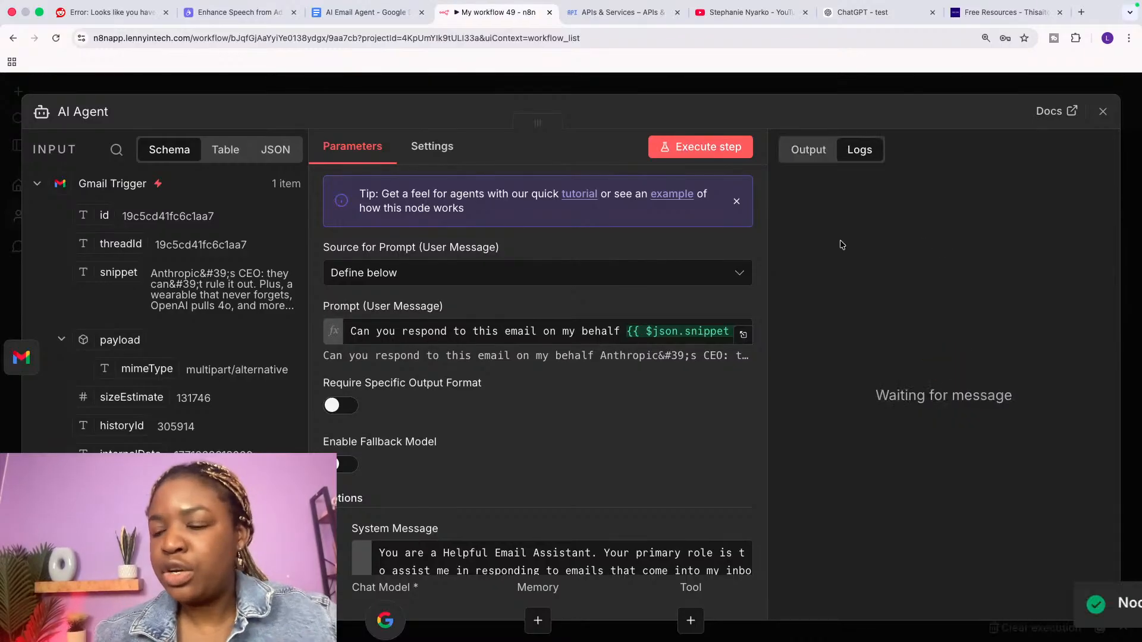
click(825, 153)
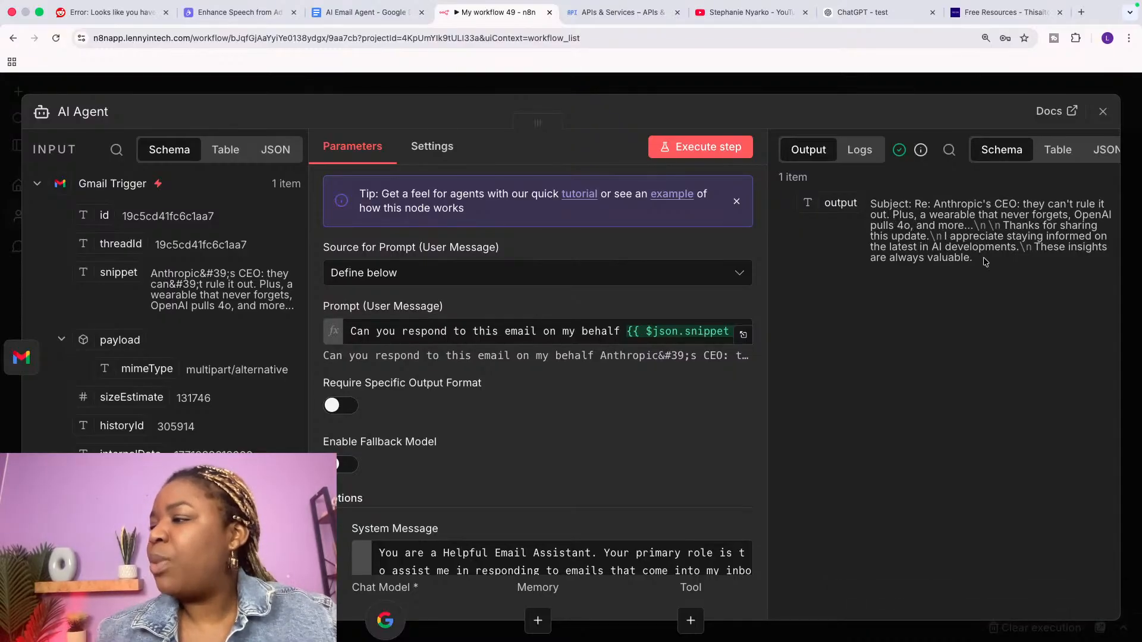
drag(1002, 226, 1033, 263)
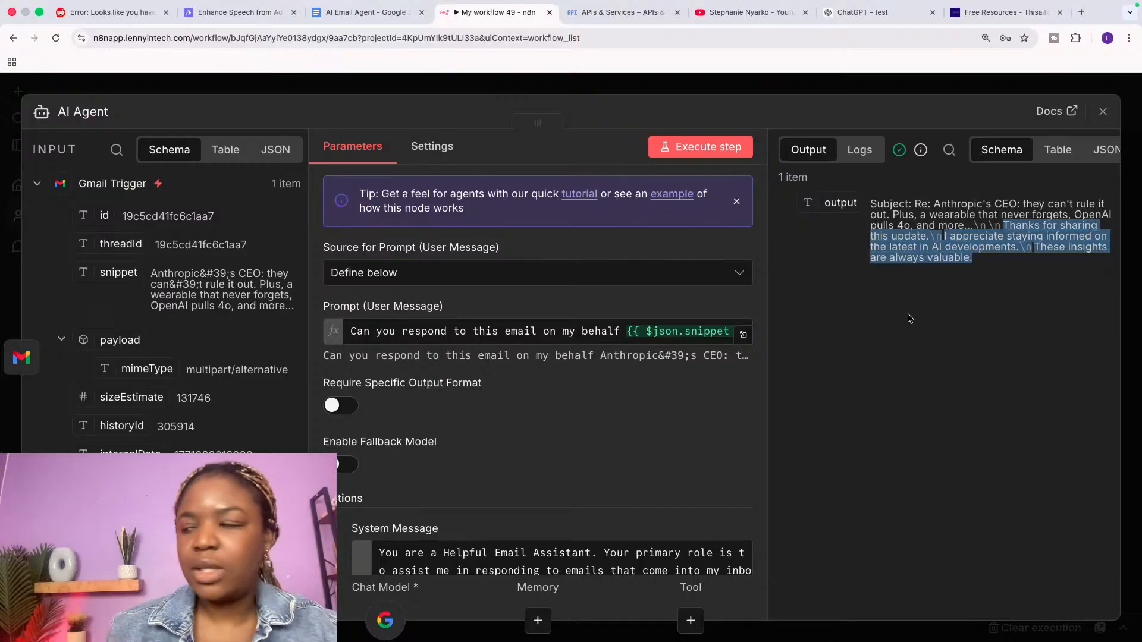
click(1102, 111)
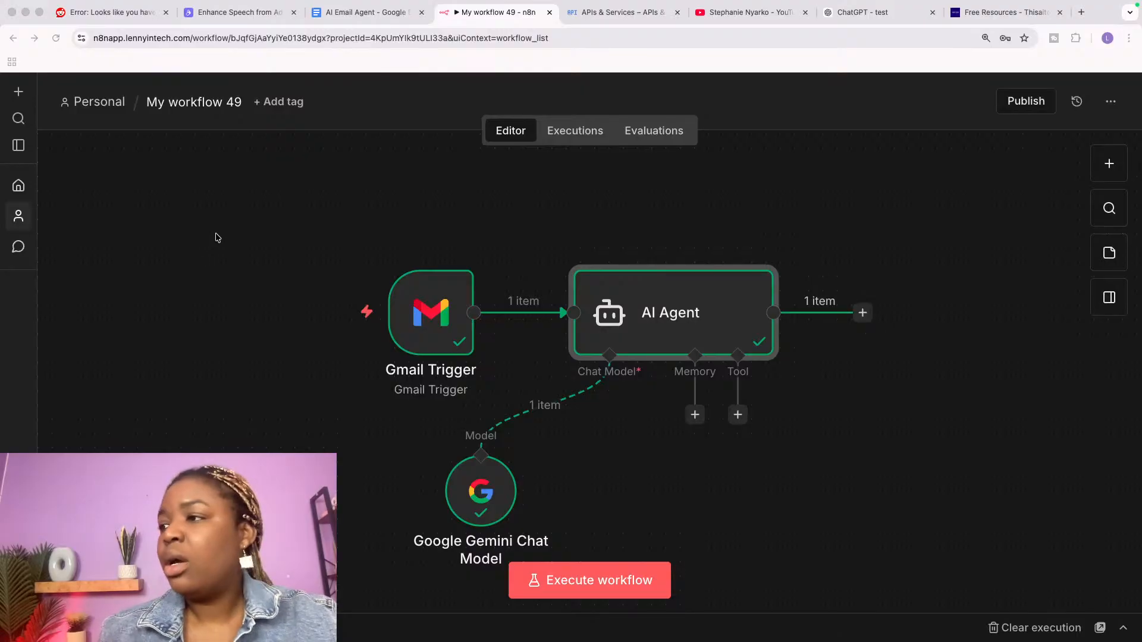
Step: Load the pasted lnkd.in course link in a new tab and follow it to the Notion page
click(1082, 13)
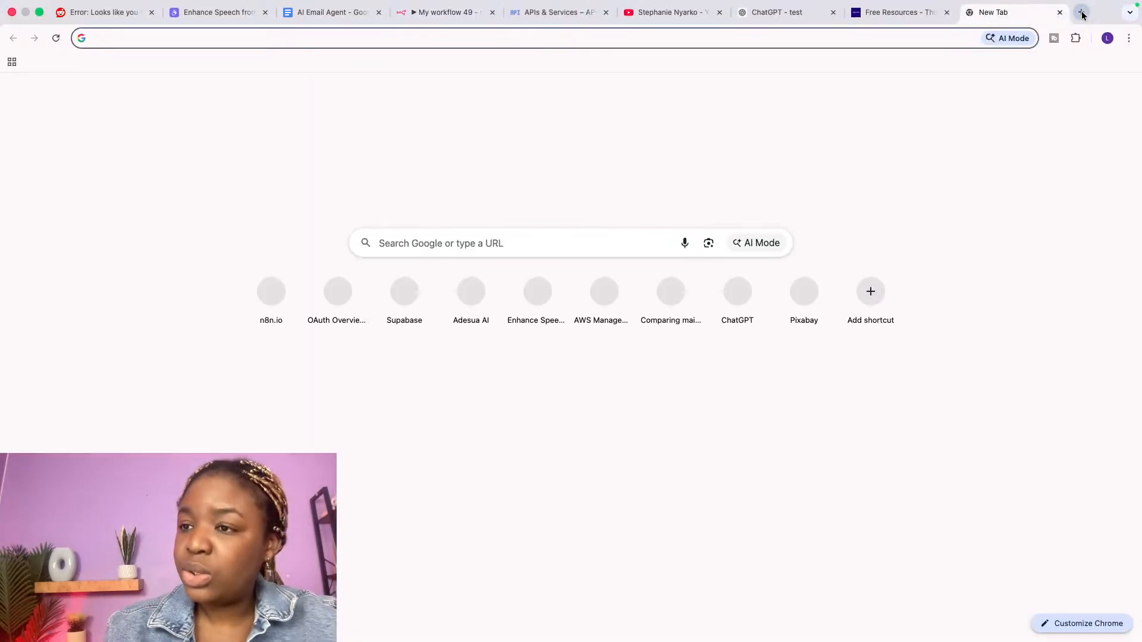
key(Return)
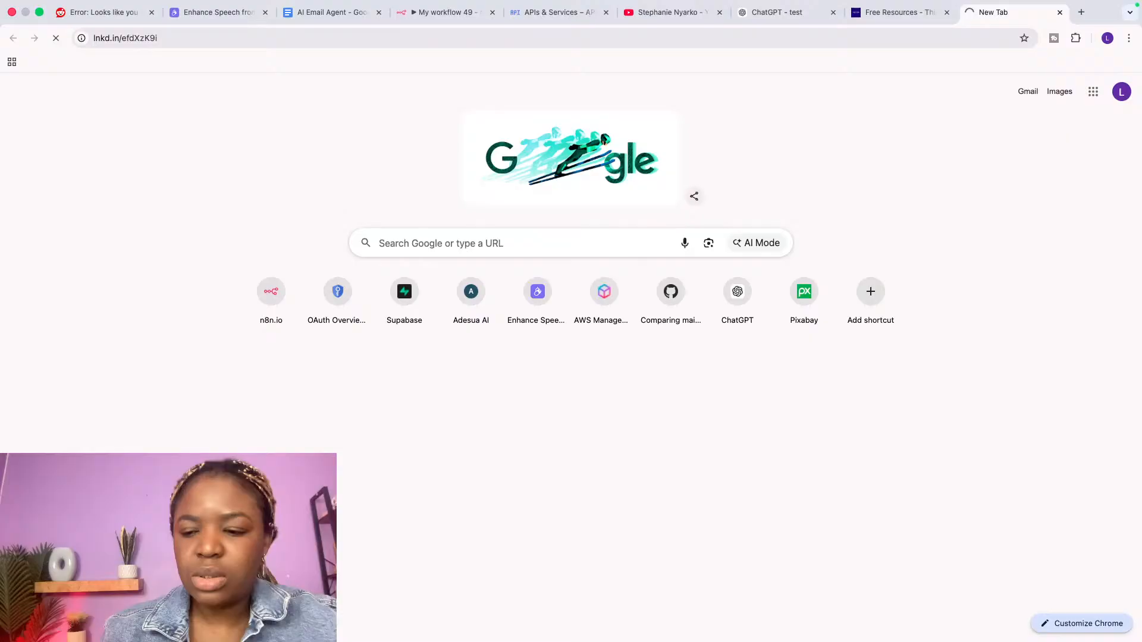
key(super+Tab)
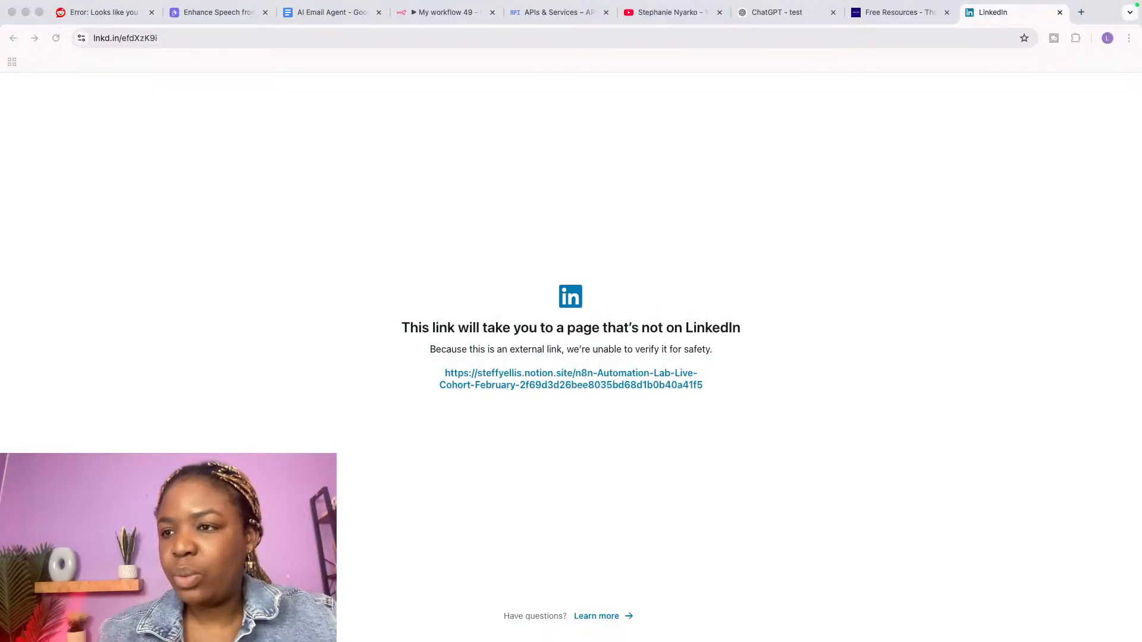
click(559, 381)
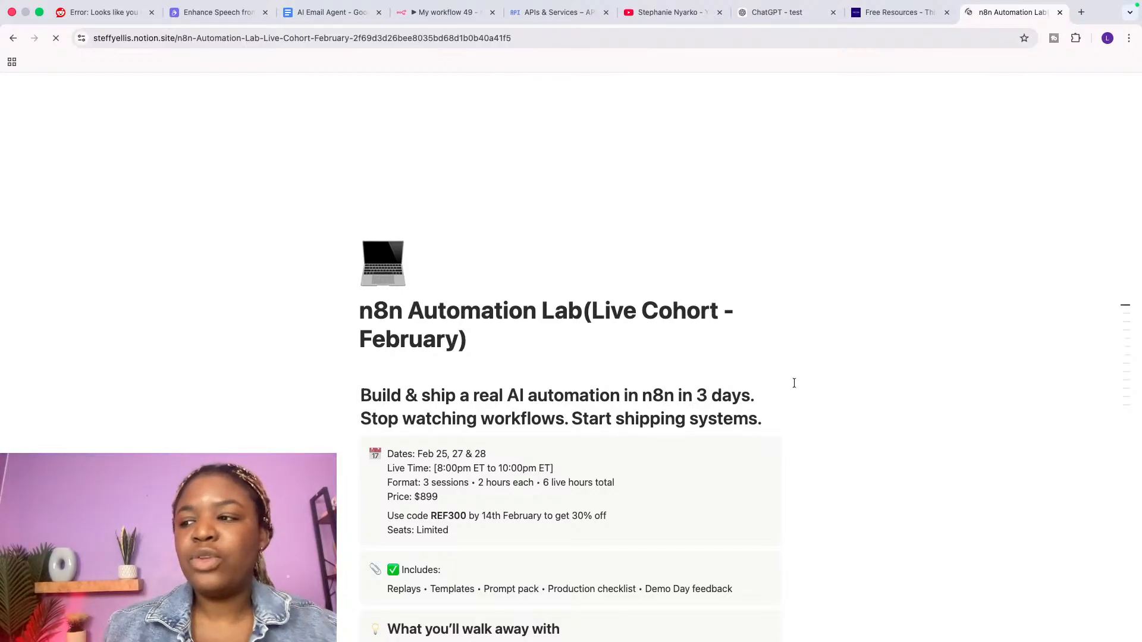
Step: Scroll the cohort page and highlight the REF300 discount code and the $899 price
scroll(794, 383, down, 5)
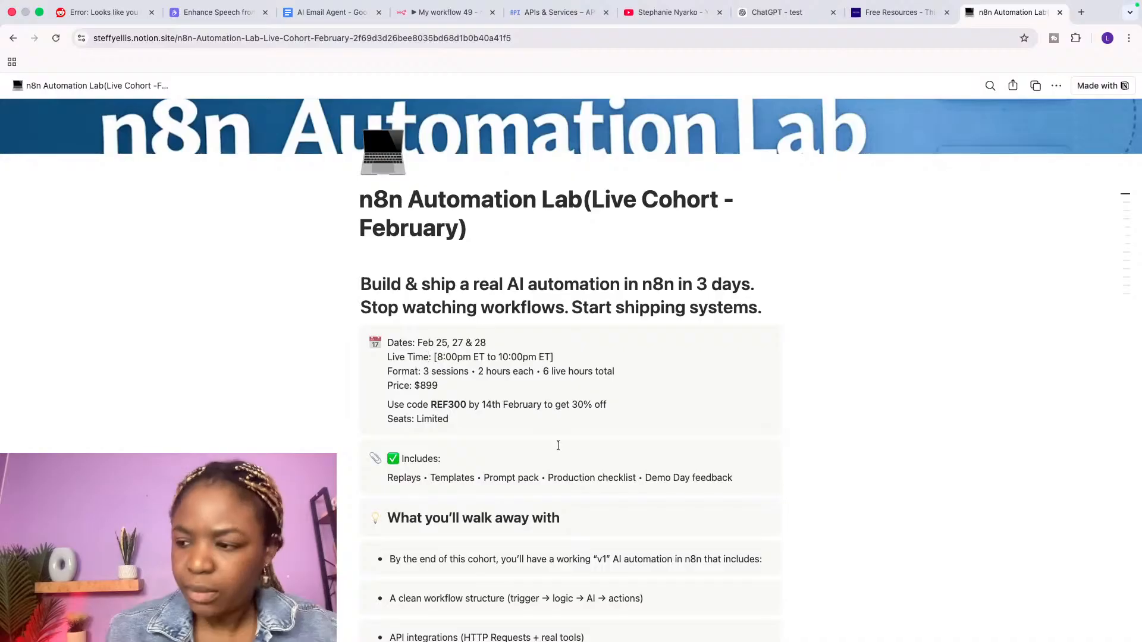
scroll(603, 484, down, 3)
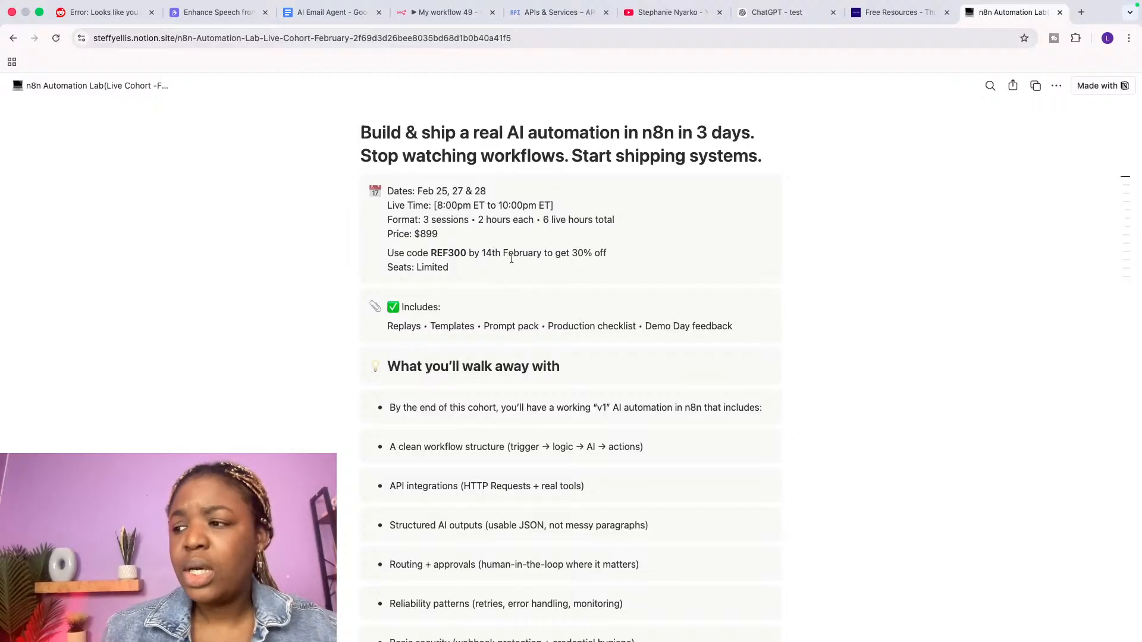
double_click(441, 255)
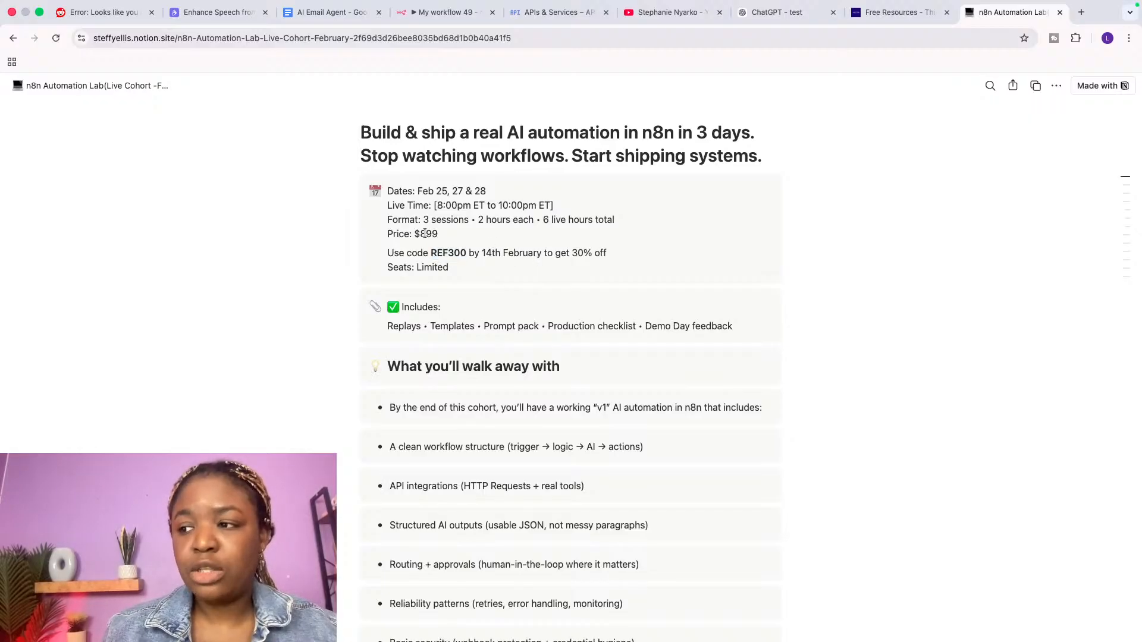
double_click(424, 234)
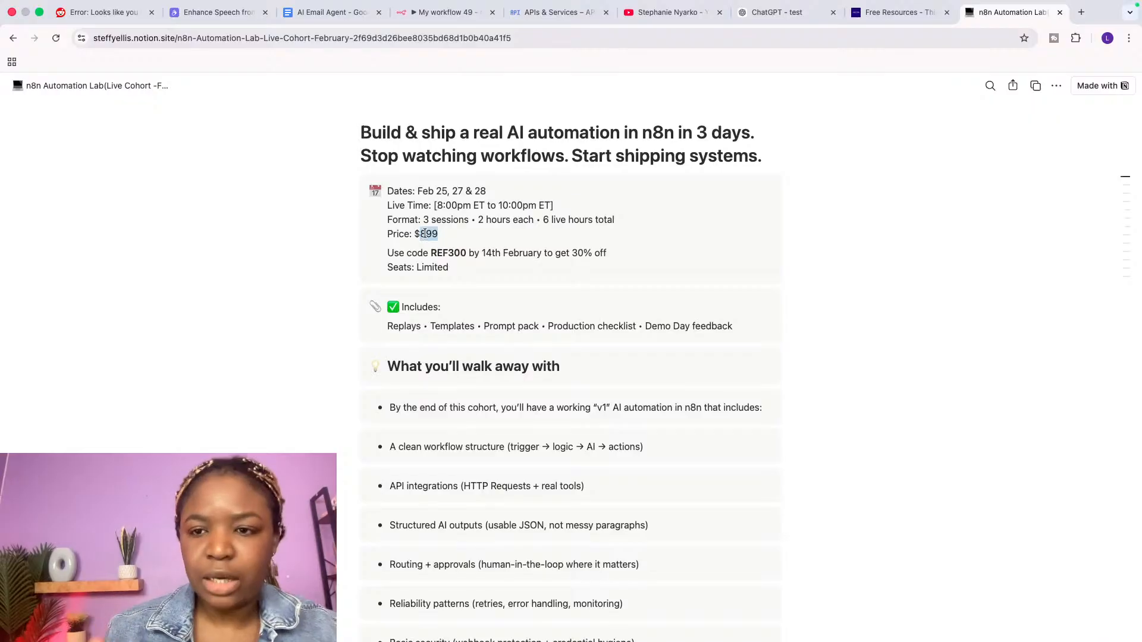
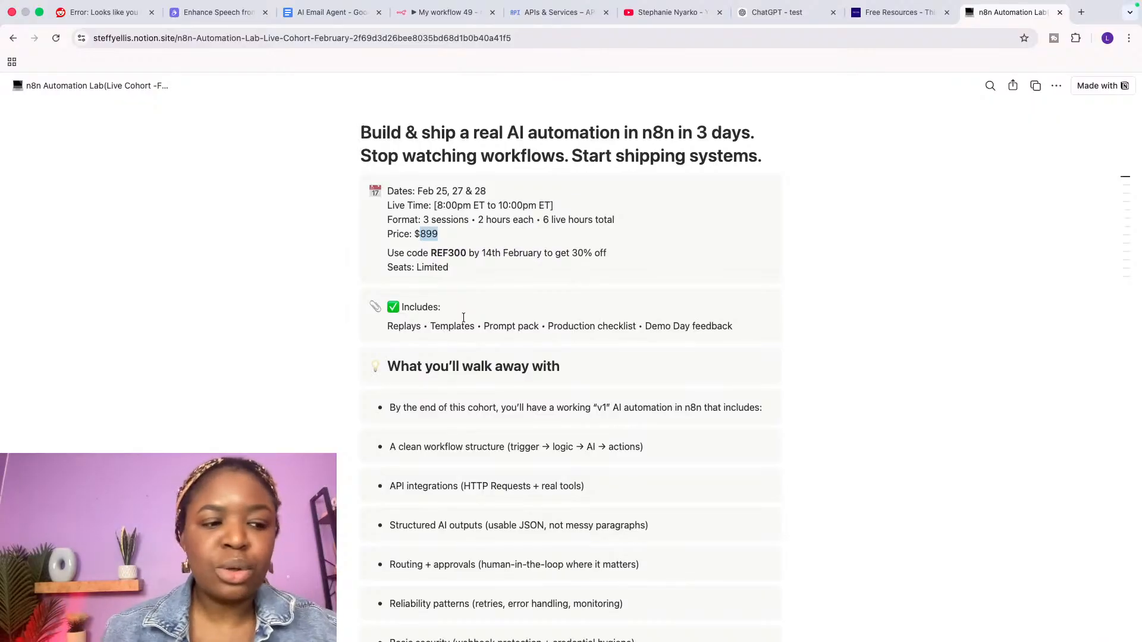
Step: Select the cohort page's web address and scroll through the page
click(525, 37)
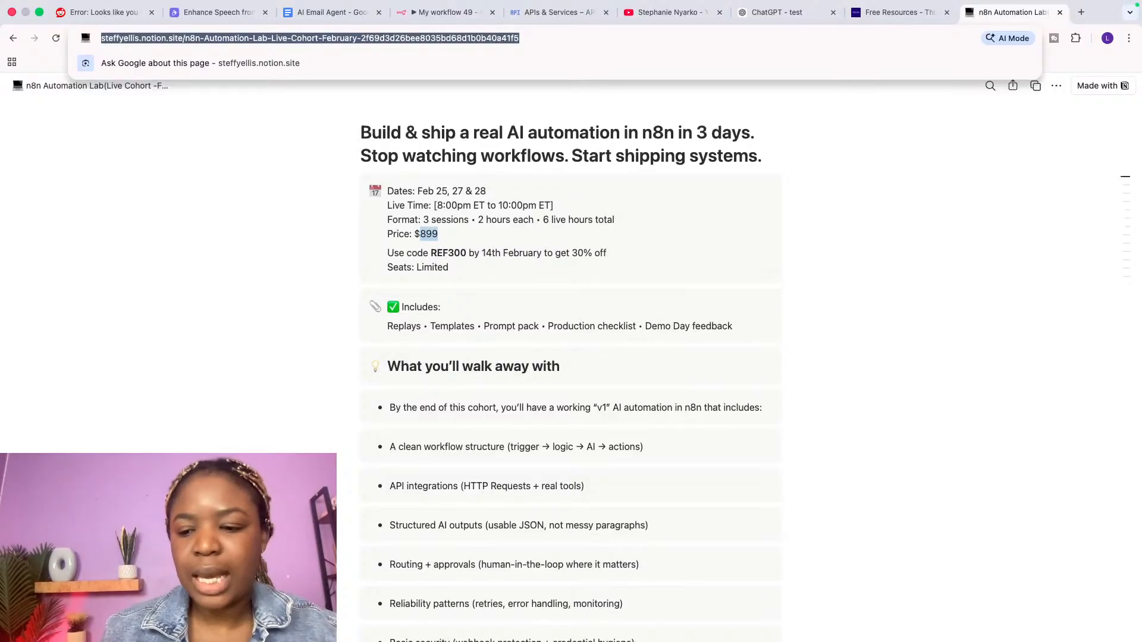
key(super+Tab)
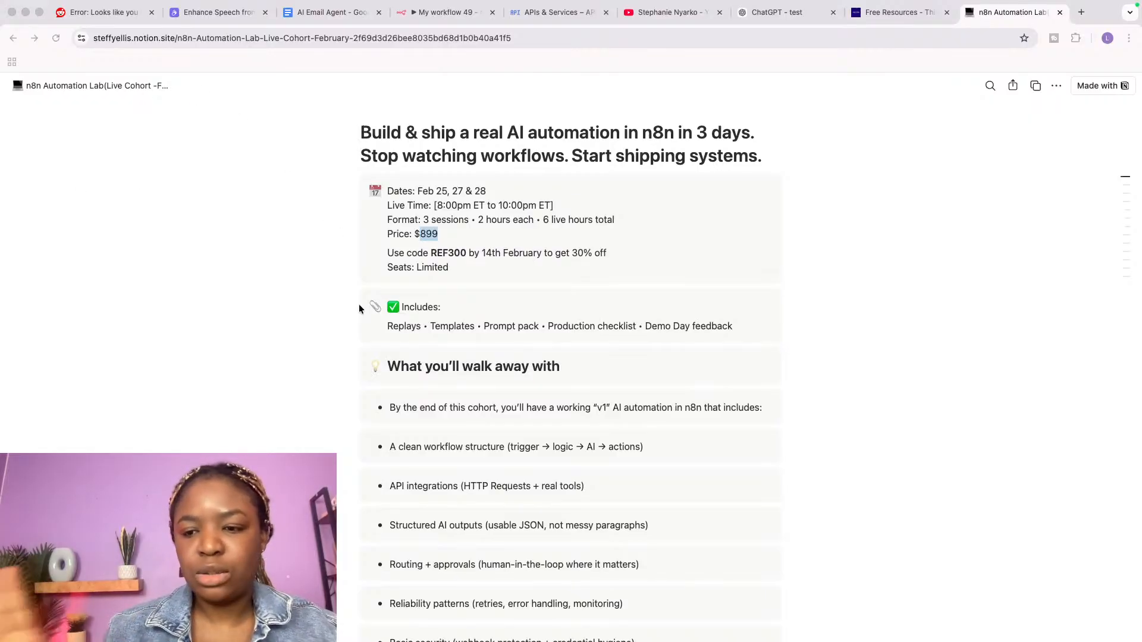
scroll(453, 301, down, 10)
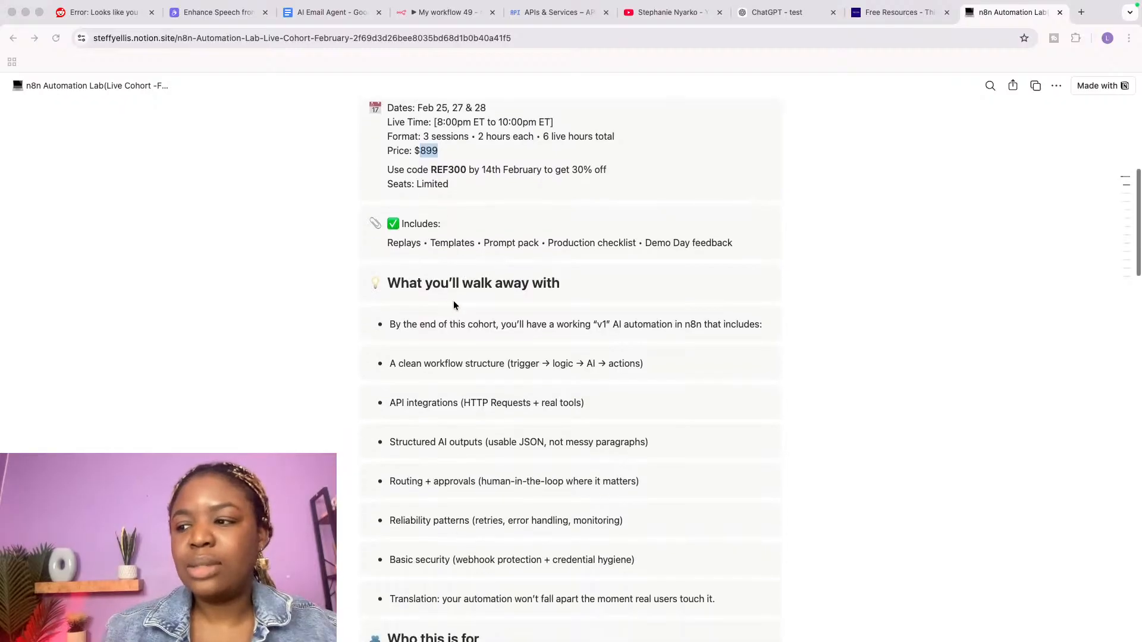
scroll(454, 305, down, 8)
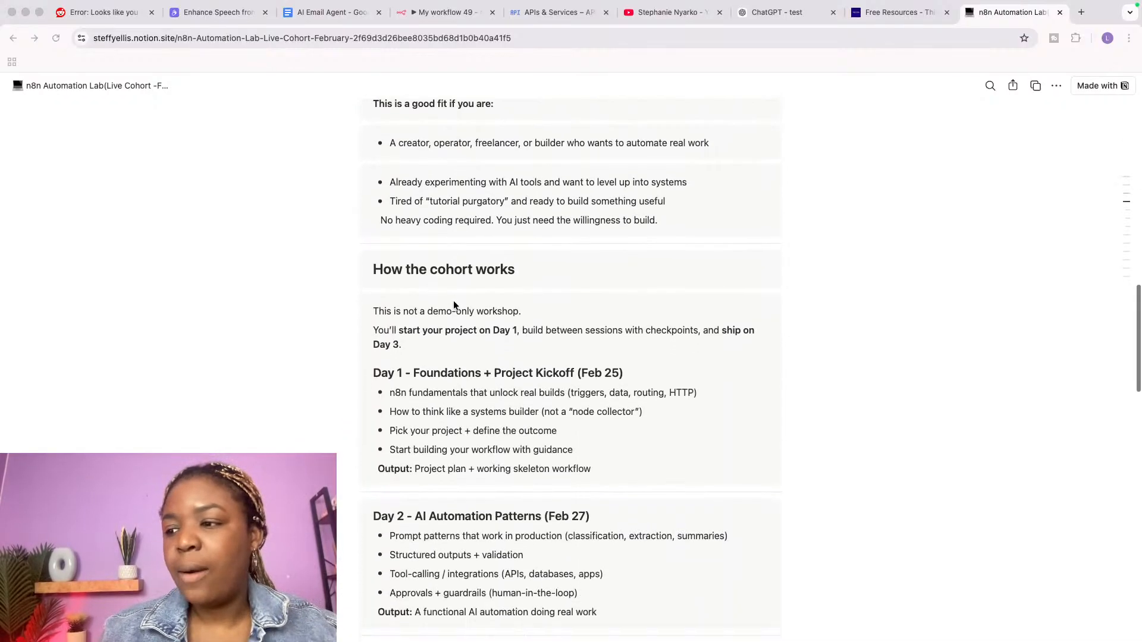
scroll(454, 305, down, 1)
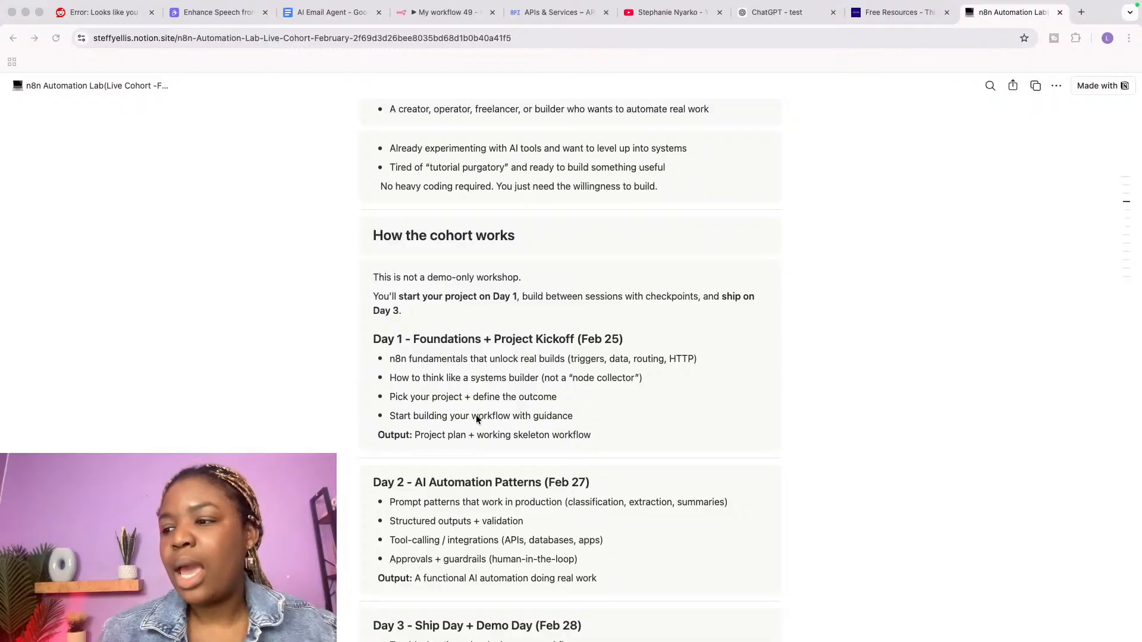
scroll(476, 420, down, 1)
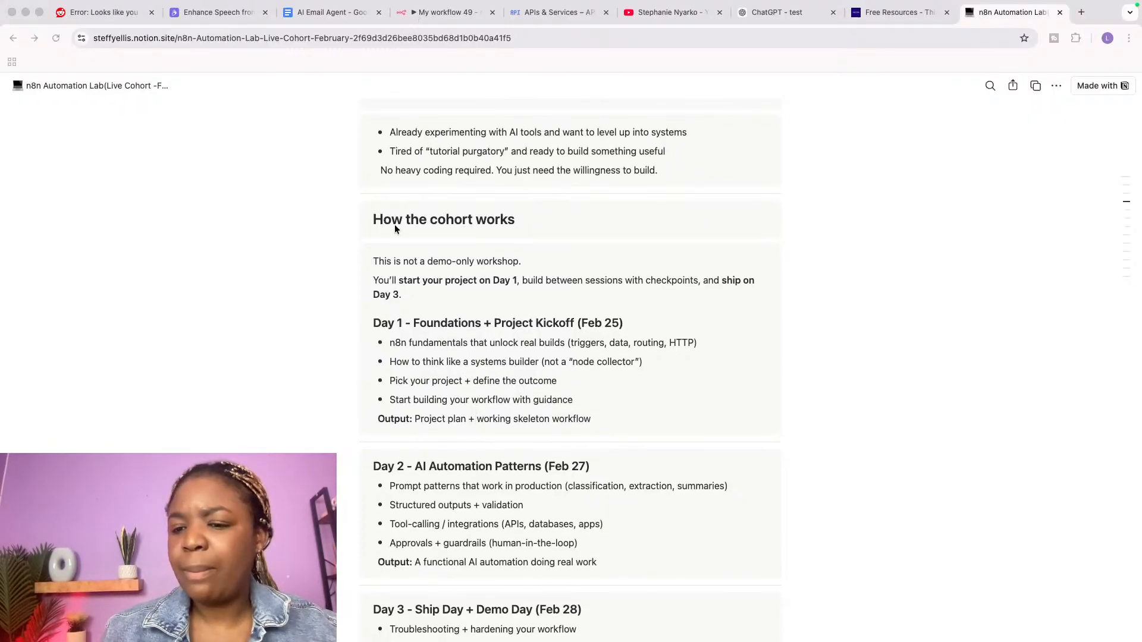
scroll(394, 223, up, 5)
scroll(394, 229, up, 1)
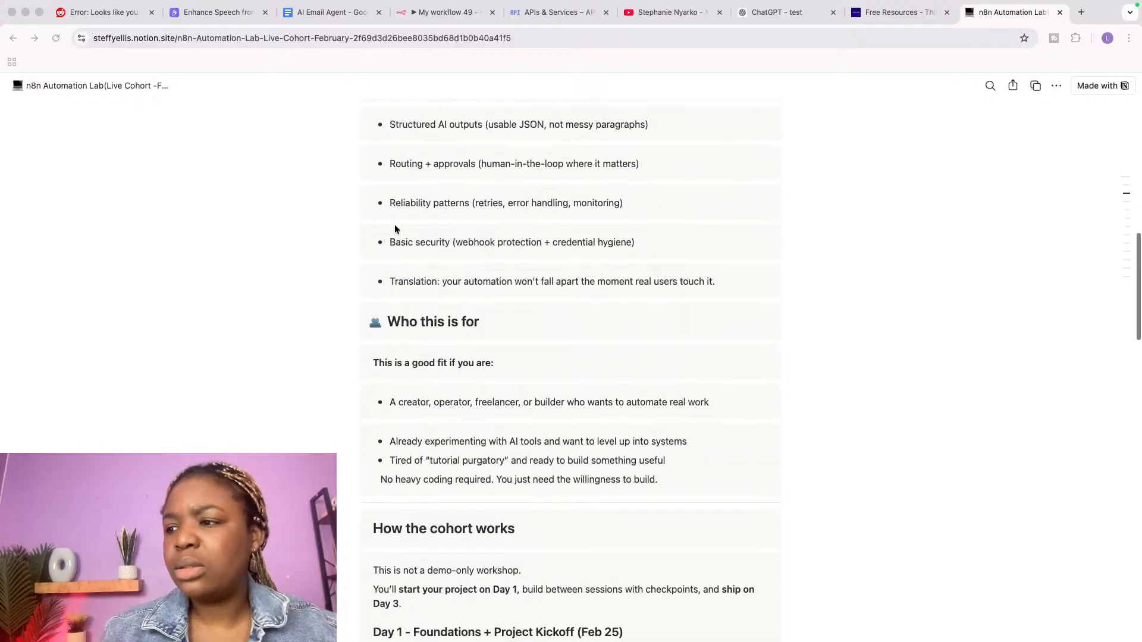
scroll(394, 229, up, 10)
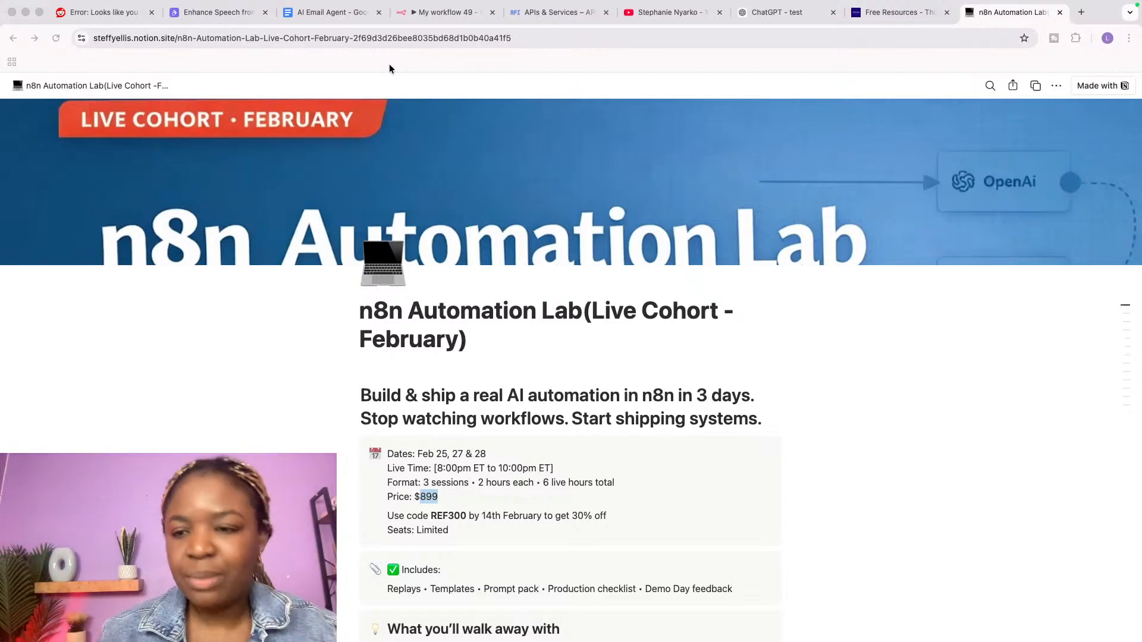
Step: Return to My workflow 49 and open the AI Agent node to view its drafted reply
click(426, 12)
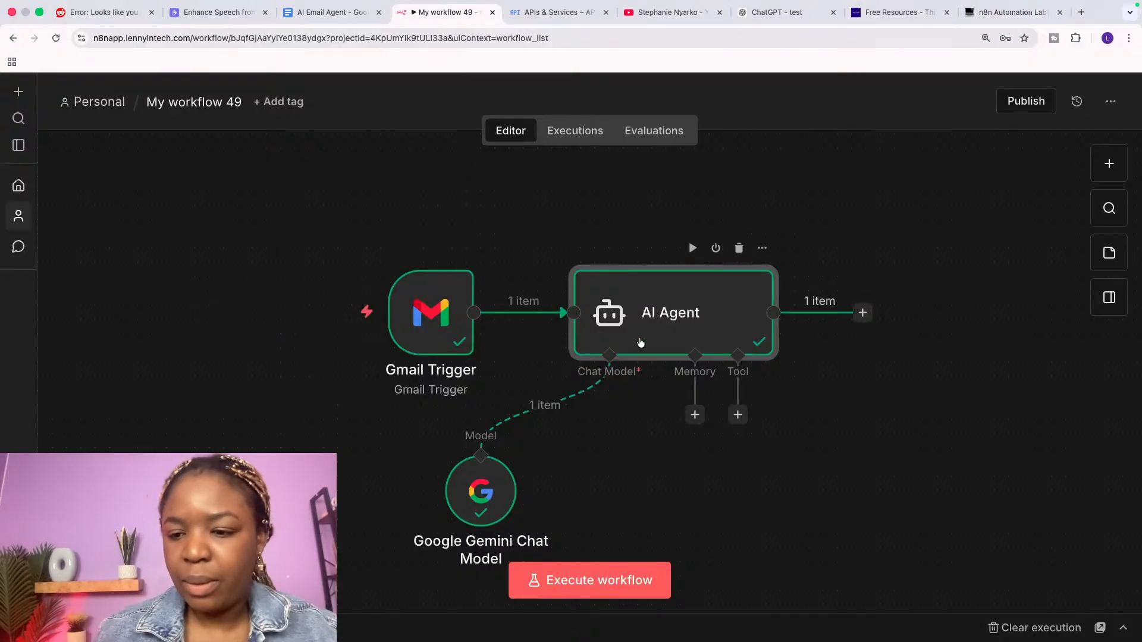
double_click(658, 268)
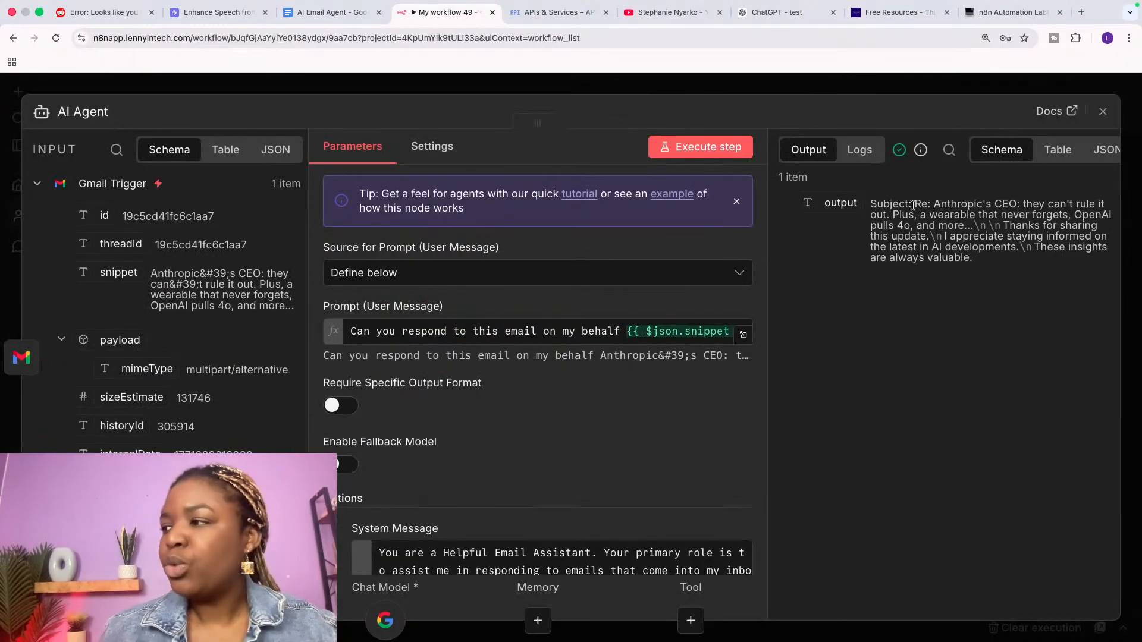
click(1102, 111)
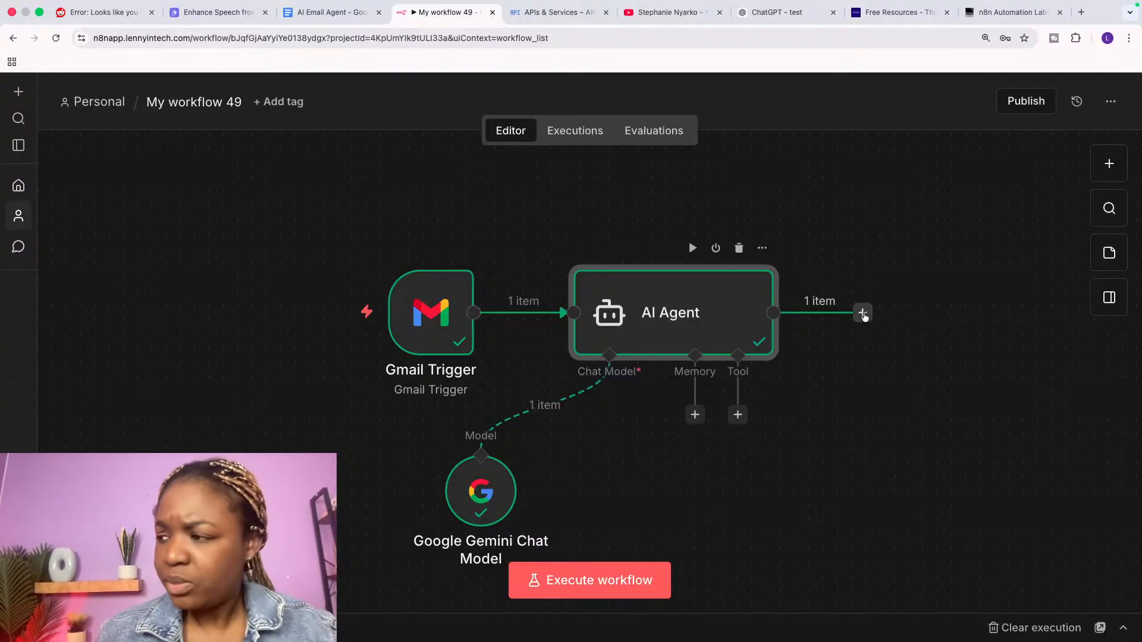
double_click(705, 314)
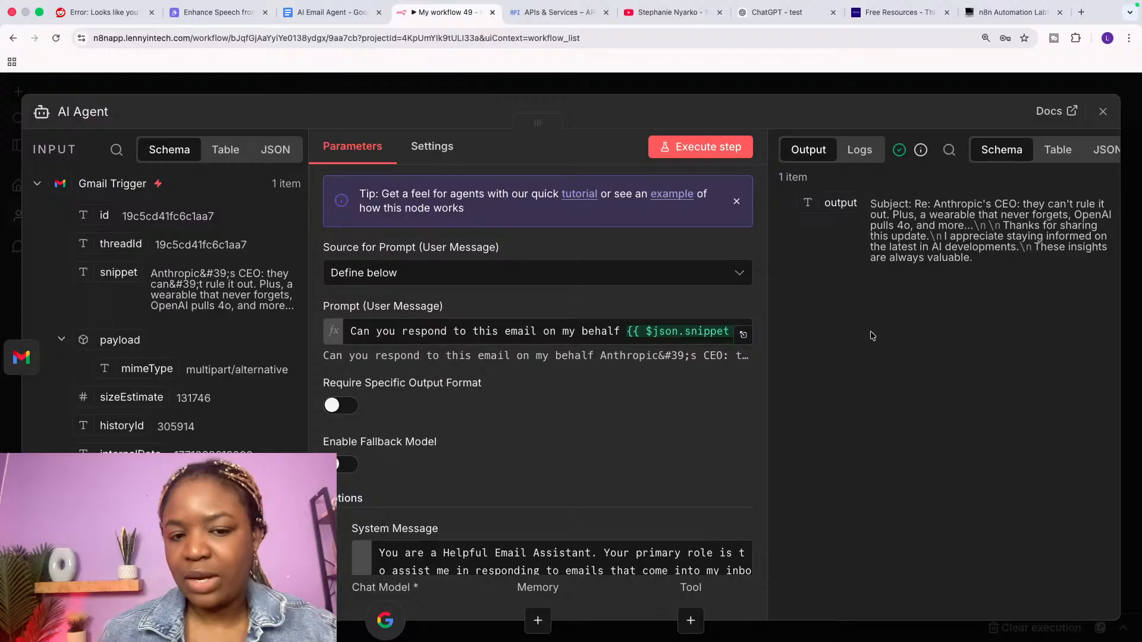
Step: Add a Gmail 'Reply to a message' node after the AI Agent
click(1102, 112)
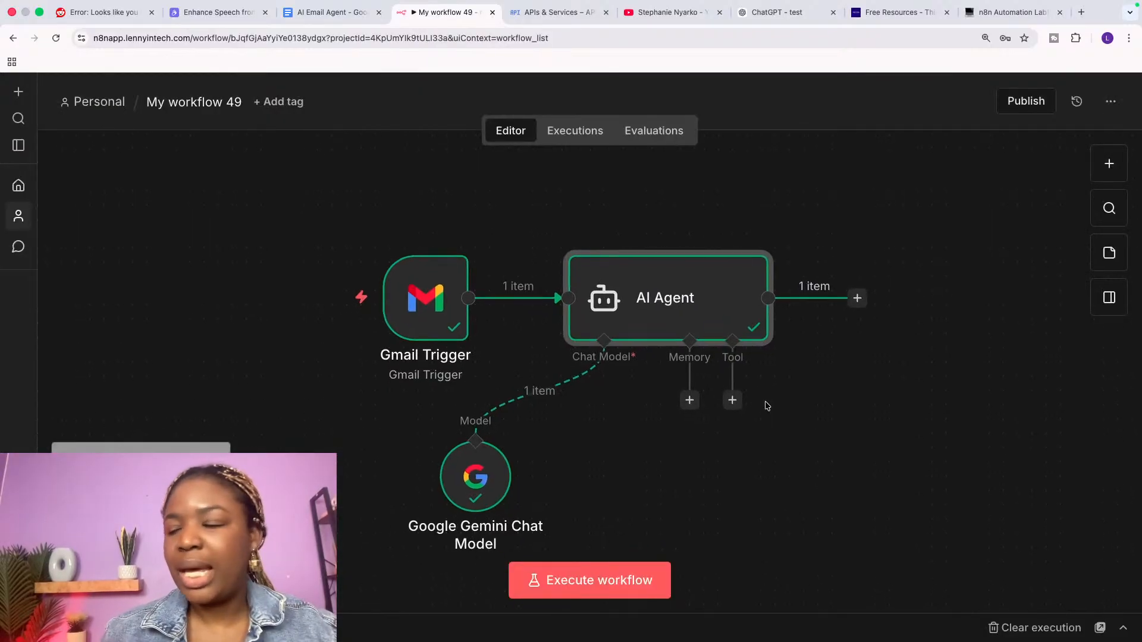
click(796, 271)
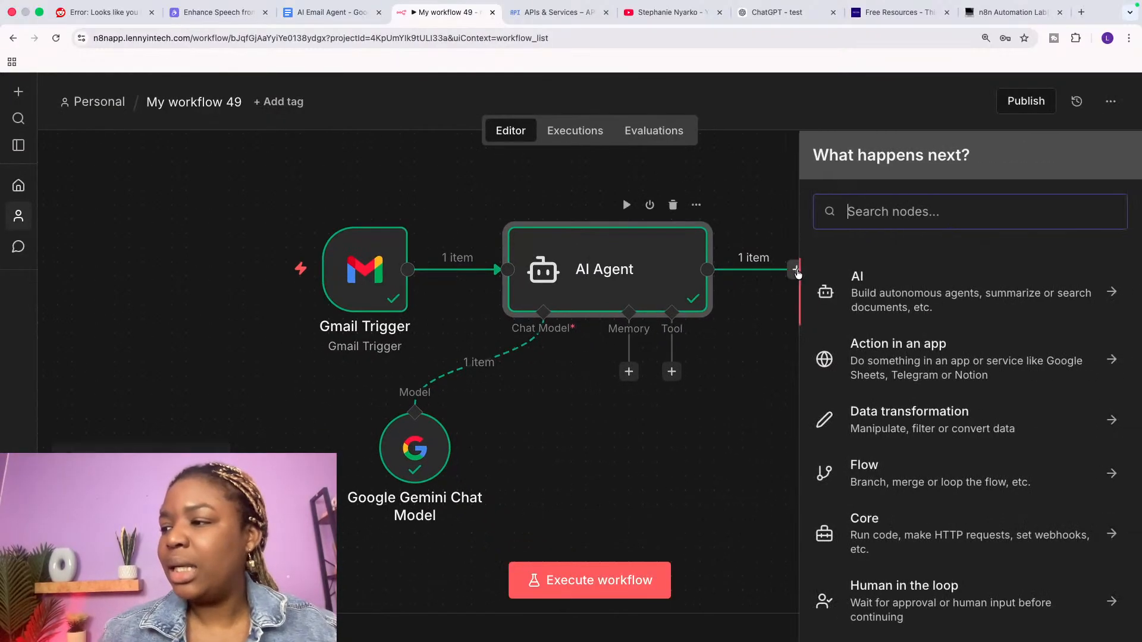
text(gm)
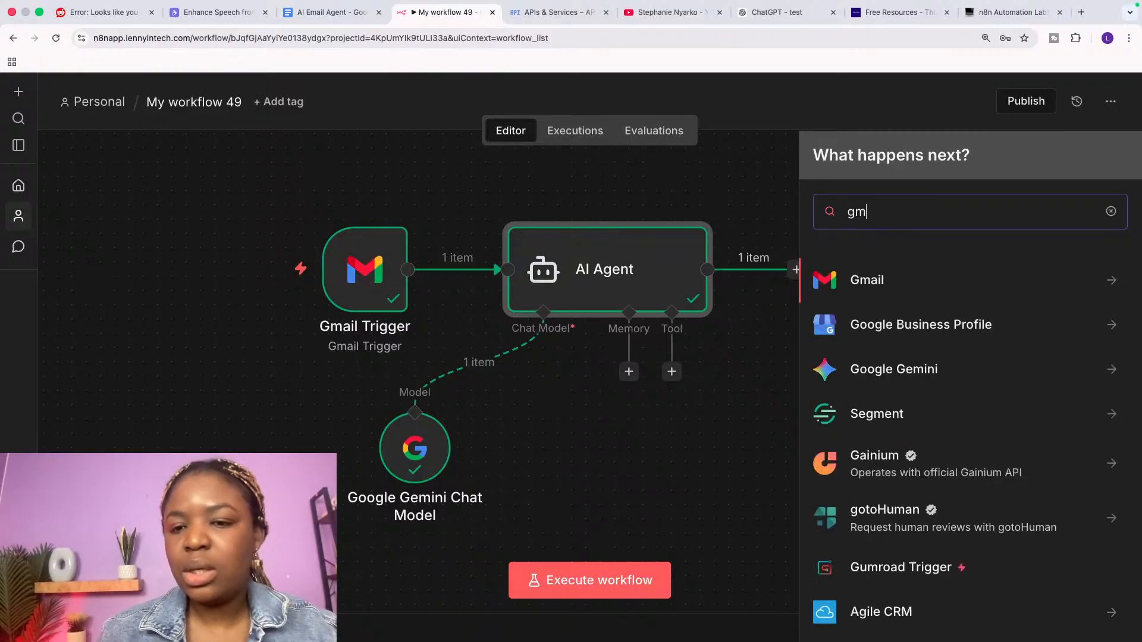
click(994, 288)
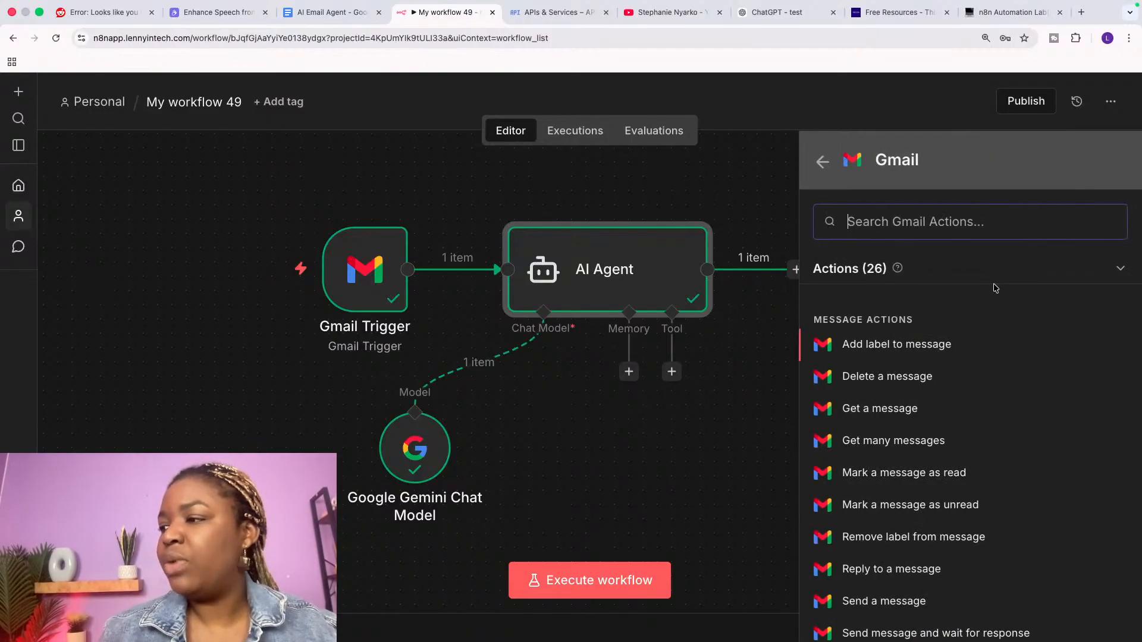
scroll(910, 475, down, 3)
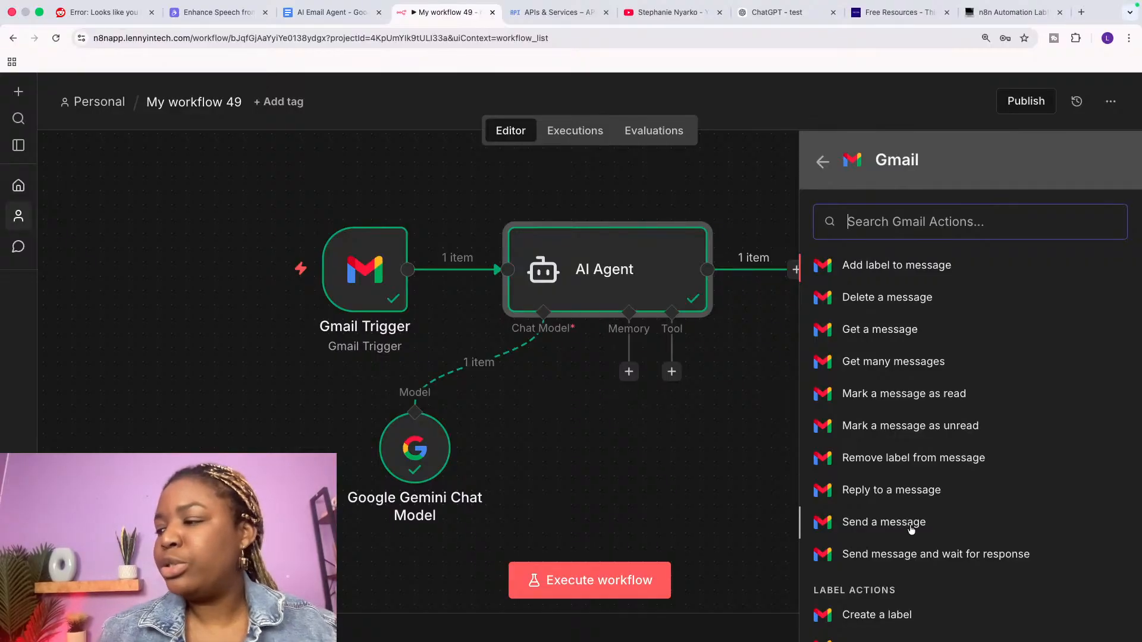
click(915, 491)
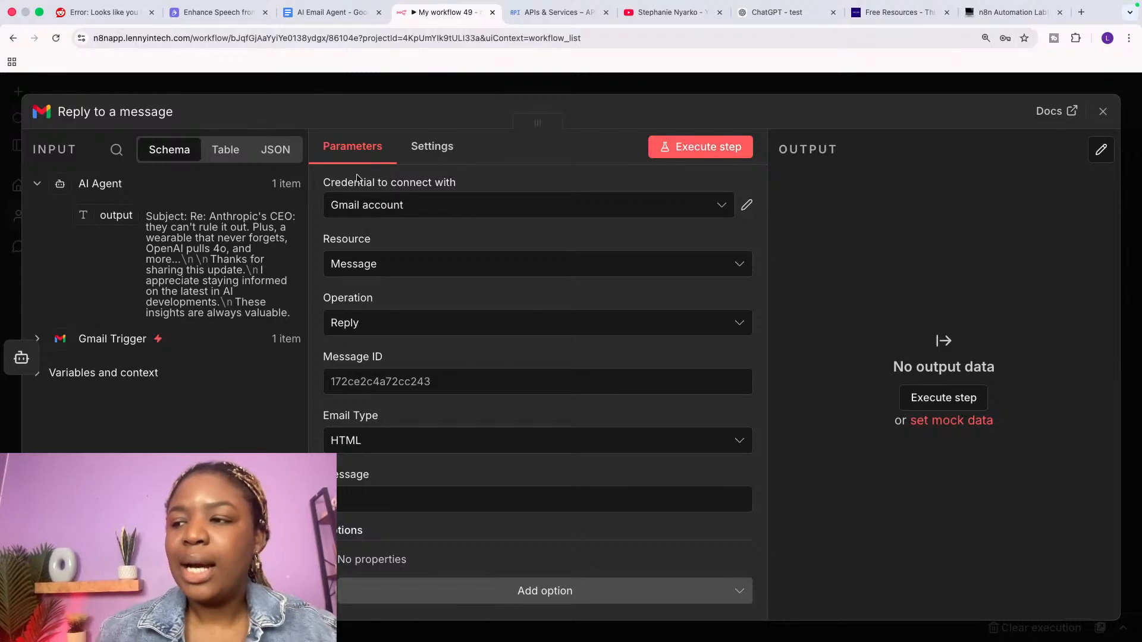
drag(319, 187, 456, 187)
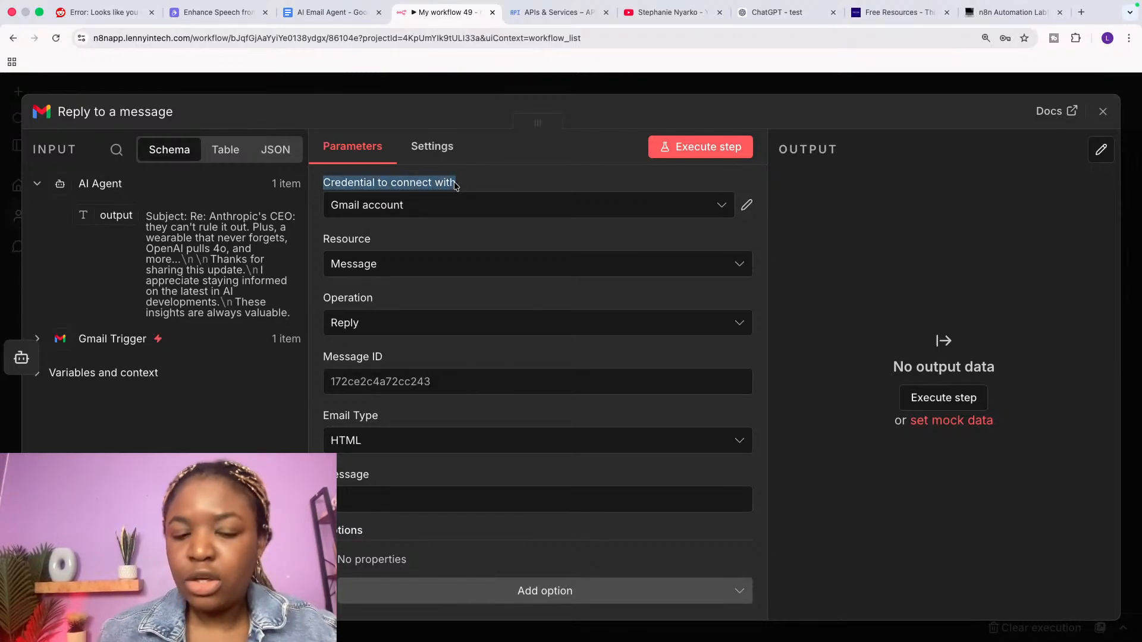
click(427, 211)
click(427, 211)
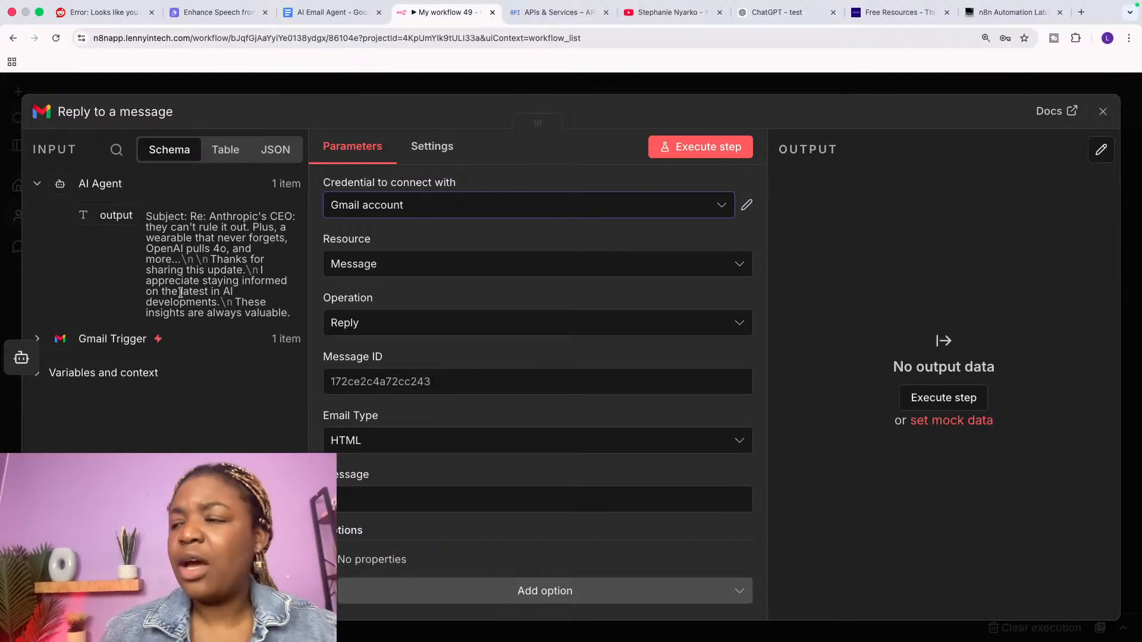
click(659, 11)
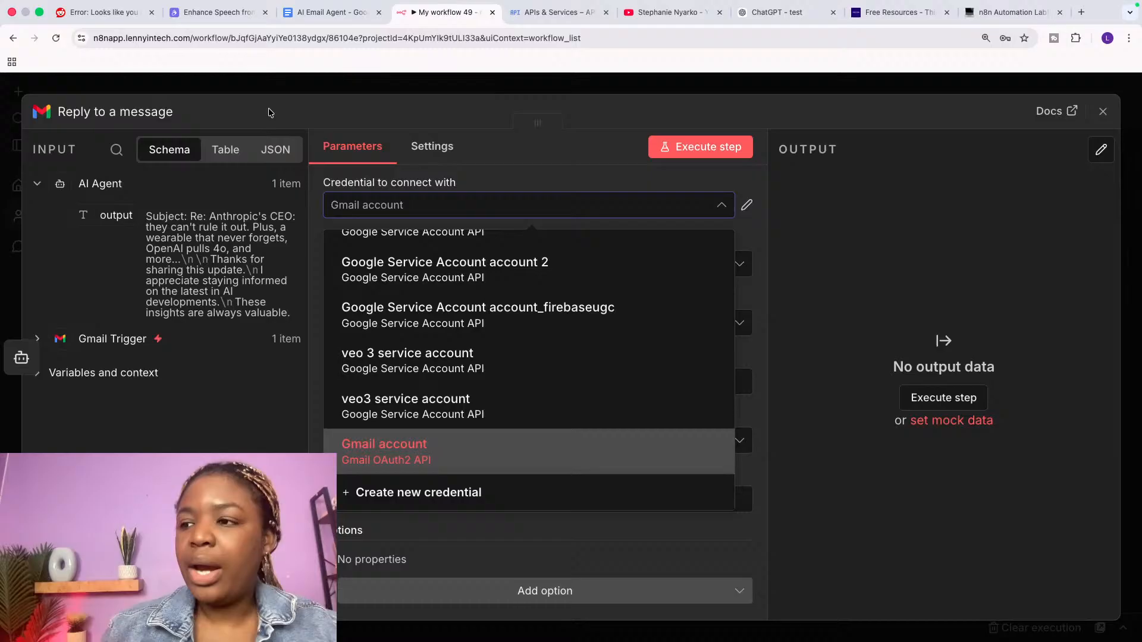
click(269, 110)
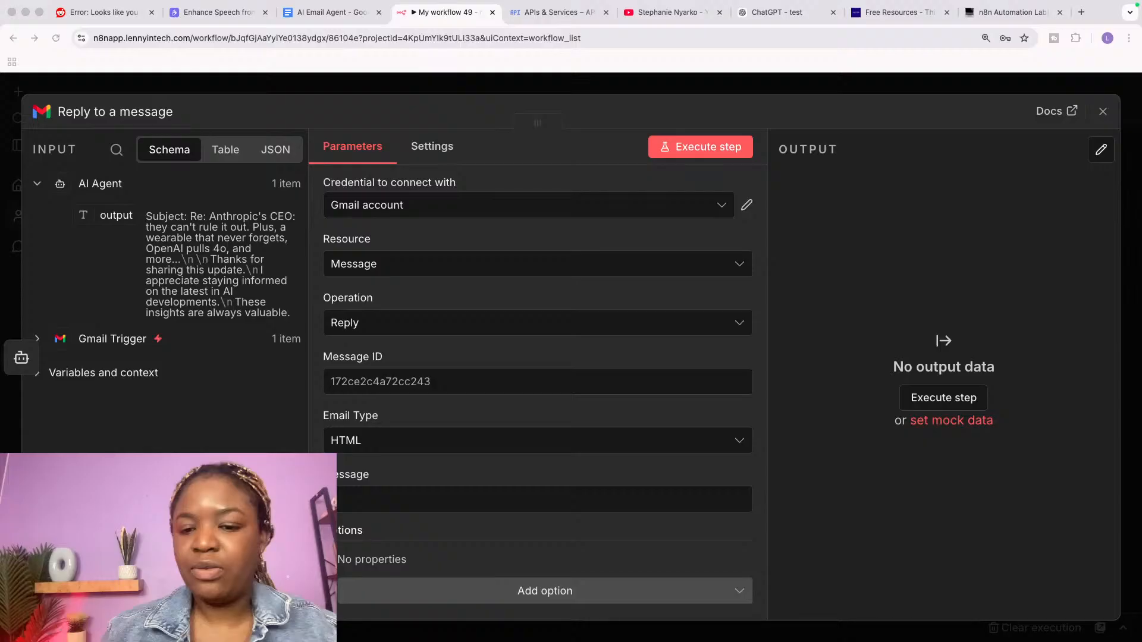
click(383, 211)
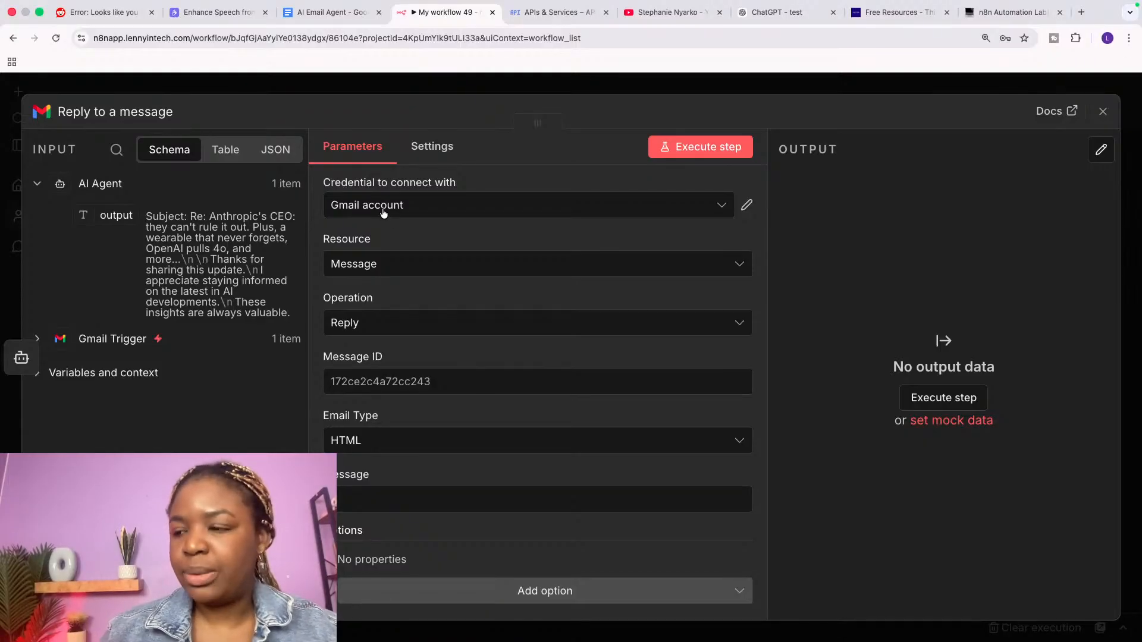
Step: Map the Gmail Trigger's id into the reply node's Message ID field
click(359, 377)
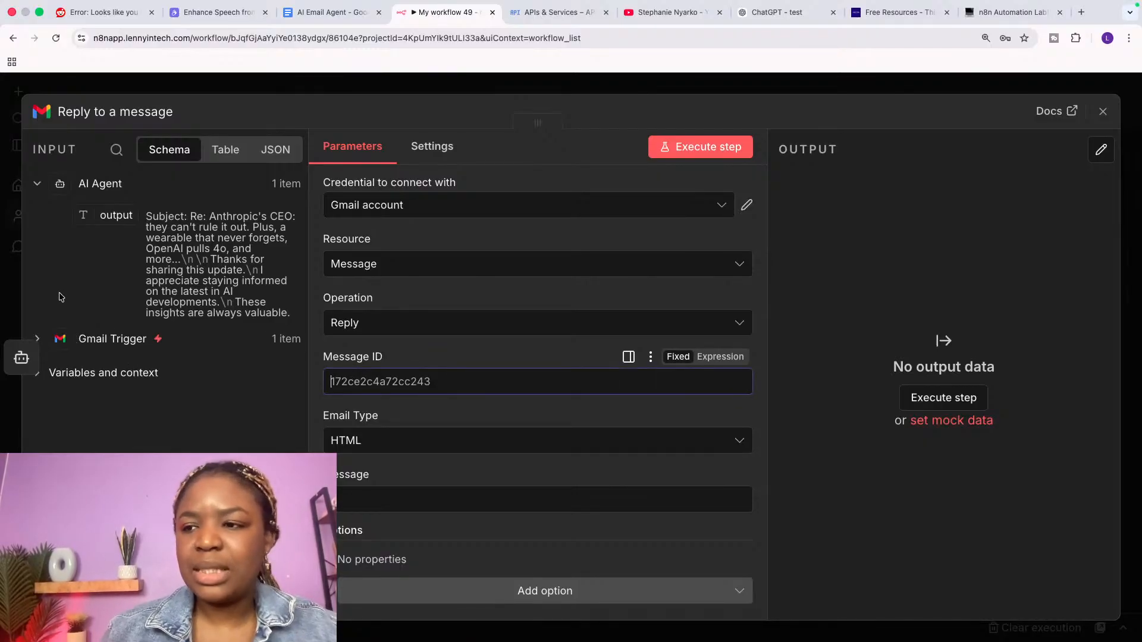
click(38, 339)
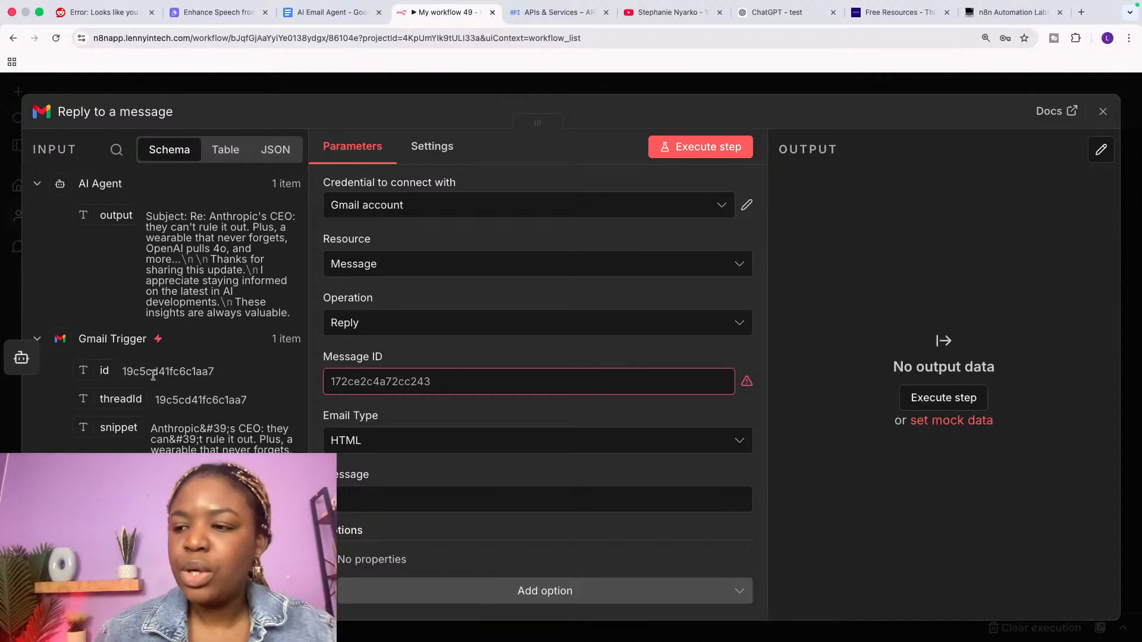
drag(107, 371, 362, 387)
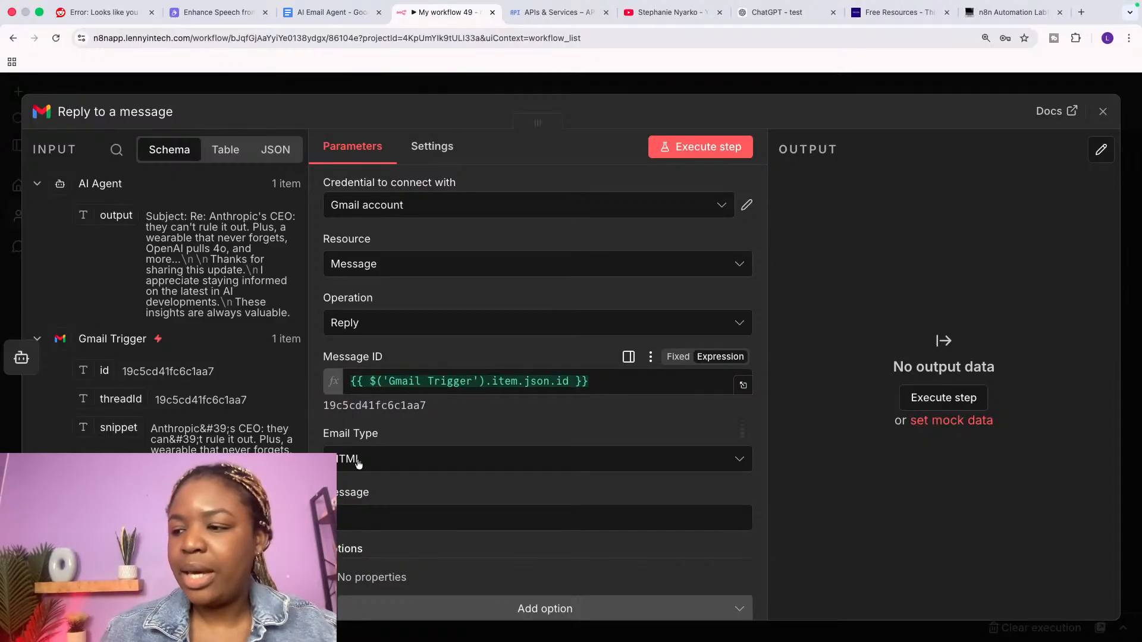
Step: Set the reply node's email type to Text
click(360, 505)
scroll(360, 452, down, 2)
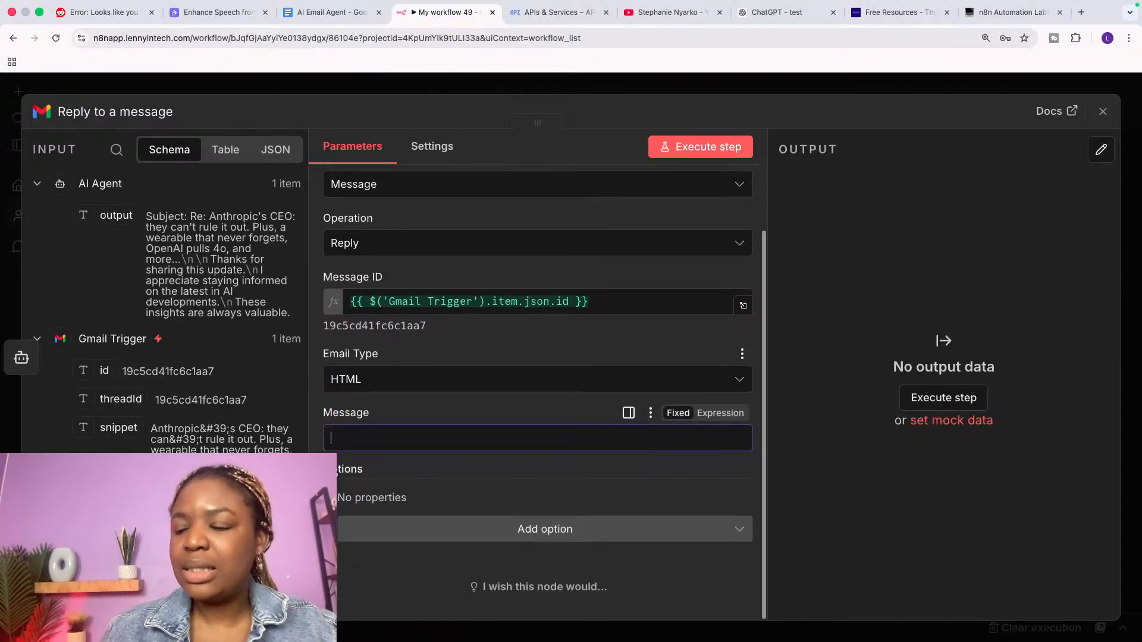
click(342, 383)
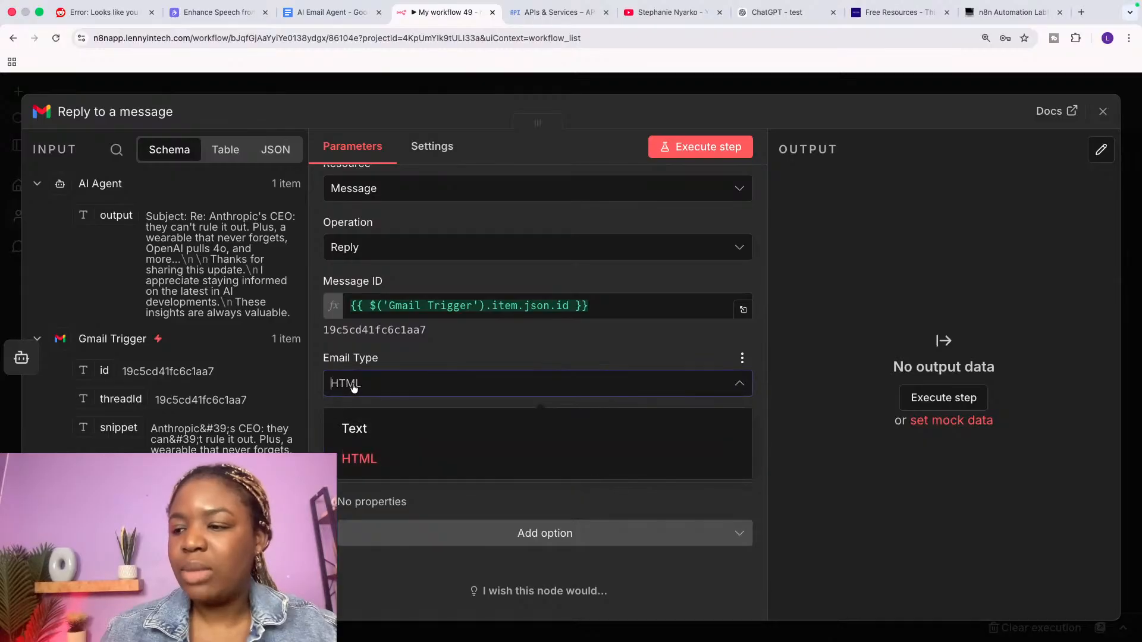
click(357, 429)
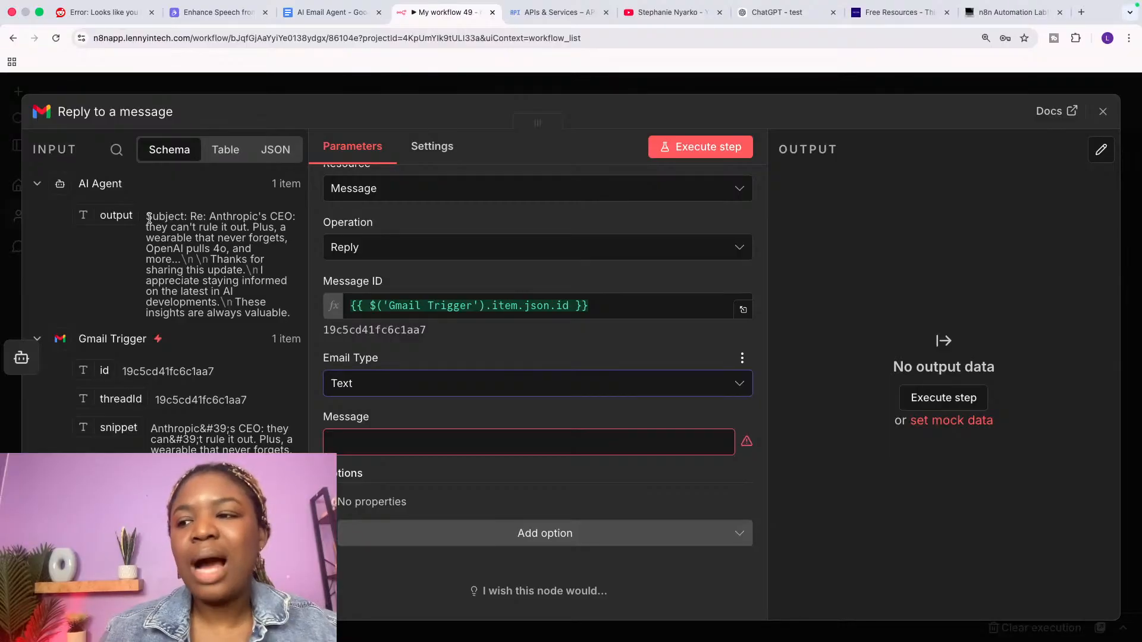
Step: Map the AI Agent output {{ $json.output }} into the reply's Message field
drag(149, 218, 288, 313)
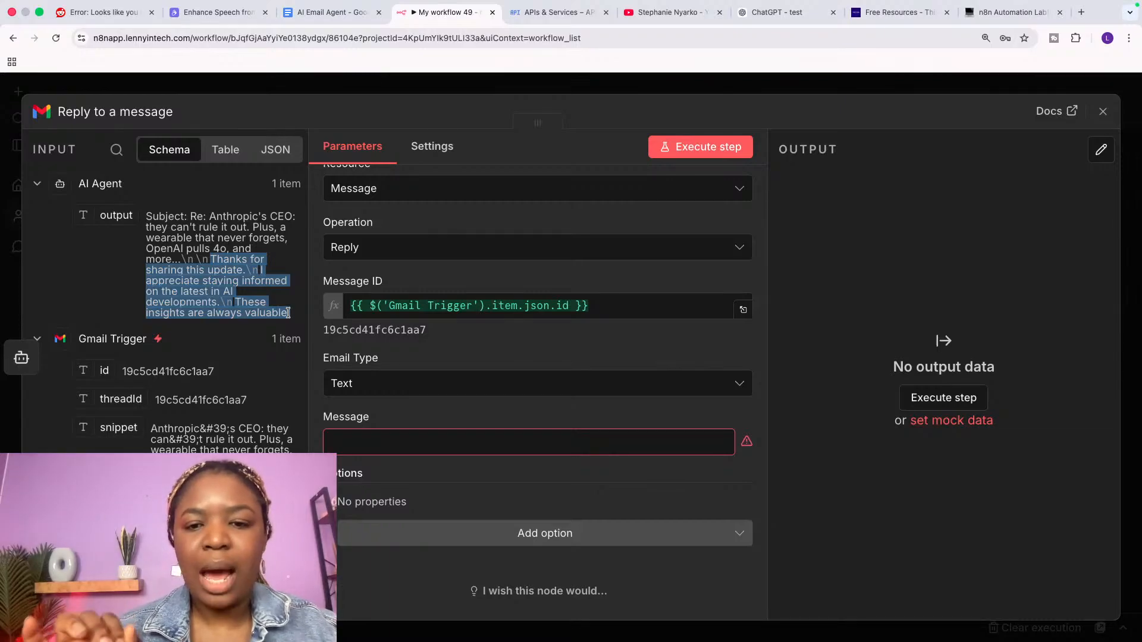
click(215, 257)
mouse_move(210, 260)
mouse_down()
mouse_move(295, 316)
mouse_move(186, 250)
mouse_move(210, 257)
mouse_up()
click(295, 316)
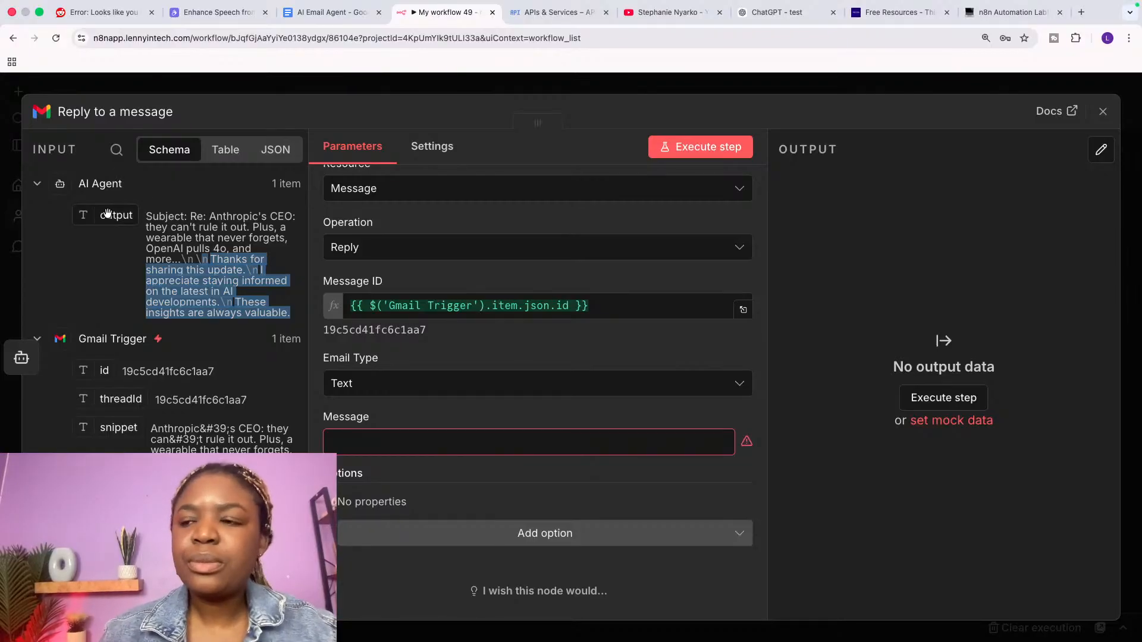
drag(107, 213, 345, 441)
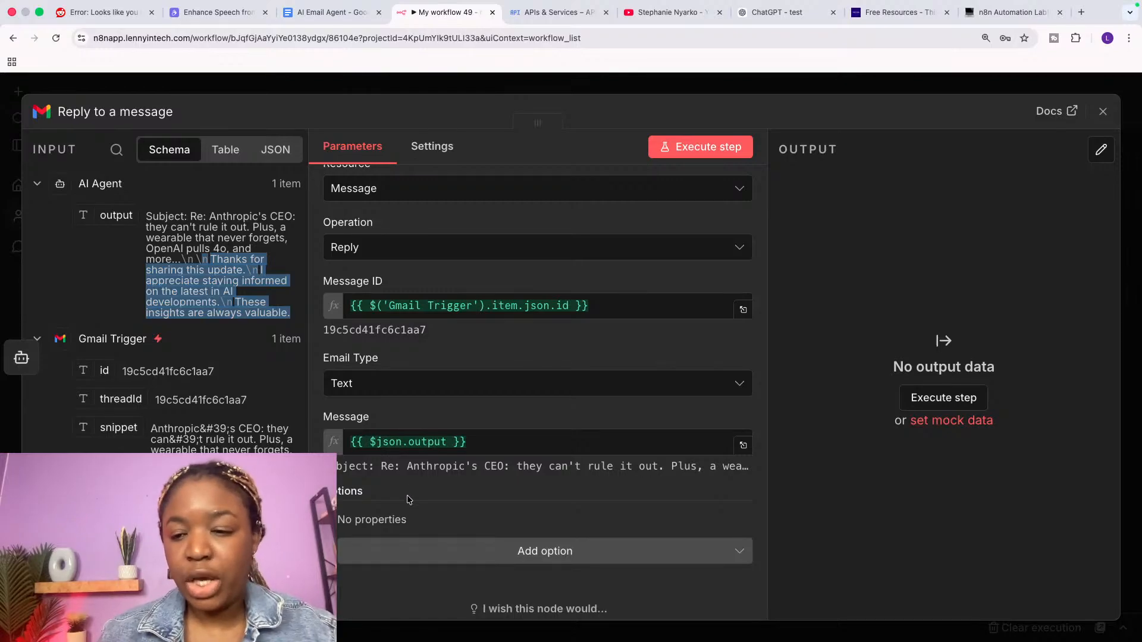
Step: Review the extra reply options without adding any, and open a new browser tab
click(483, 549)
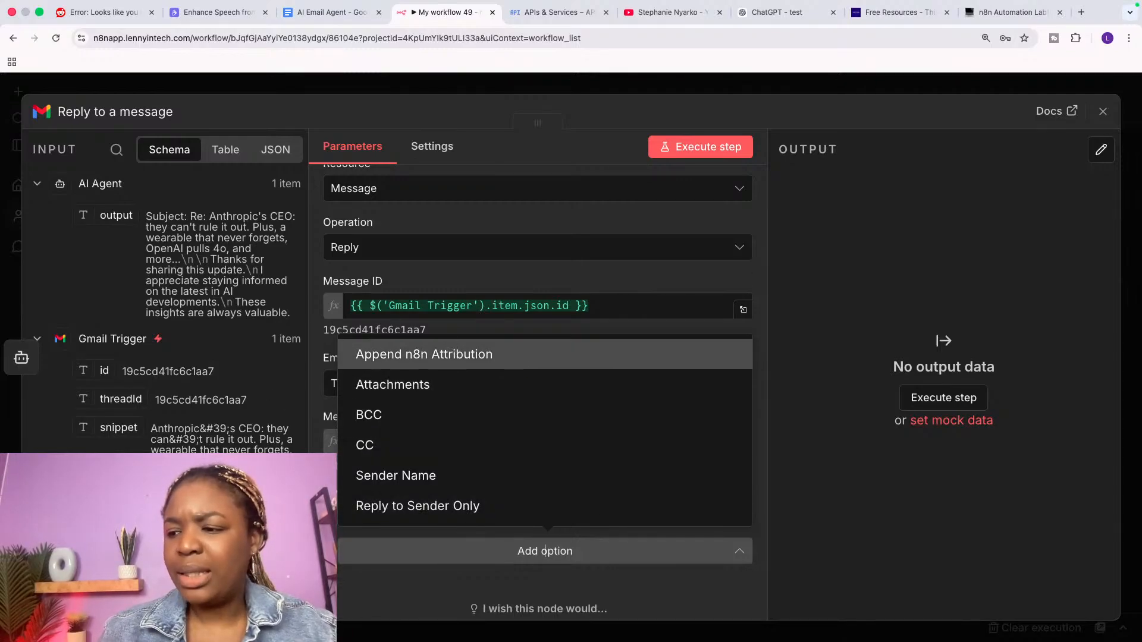
click(322, 494)
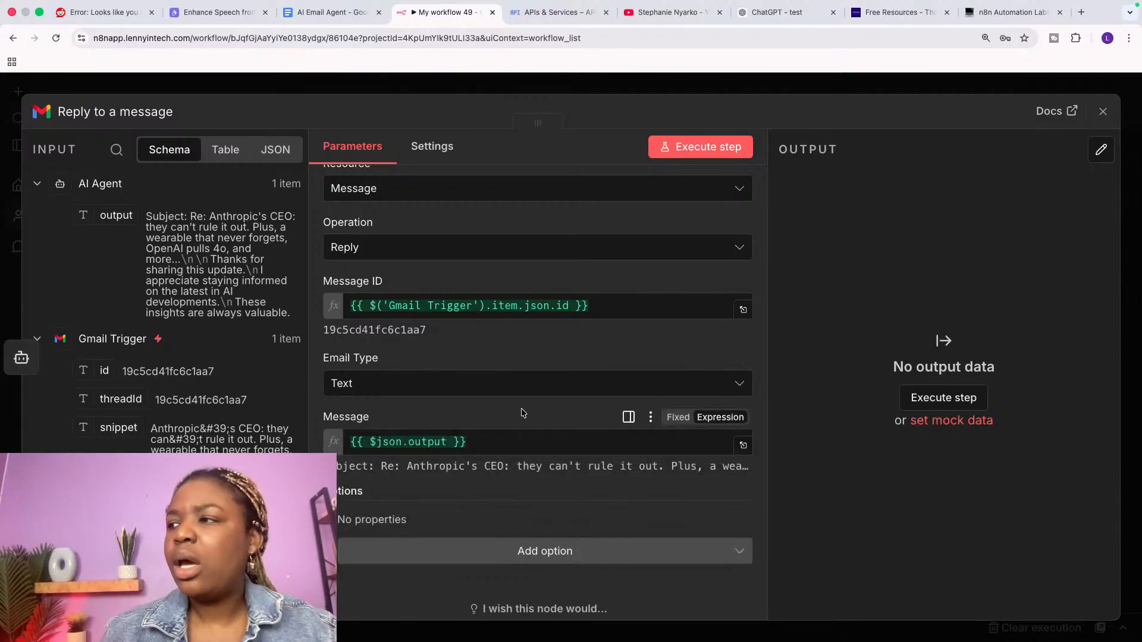
click(1082, 12)
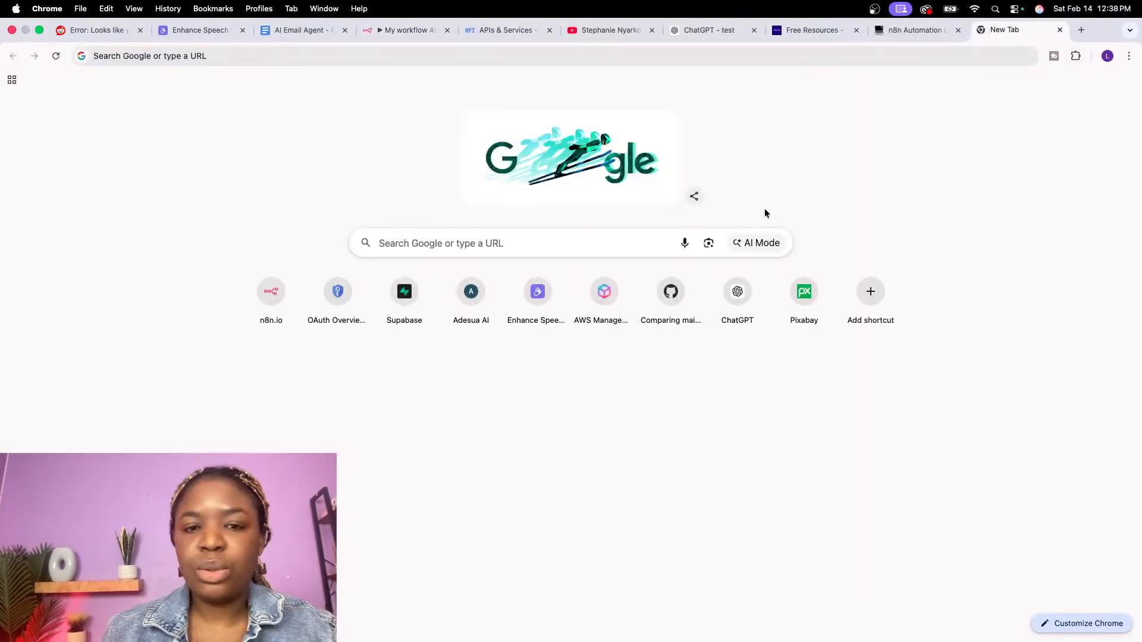
Step: Split the new blank tab off into its own Chrome window
drag(1005, 30, 0, 137)
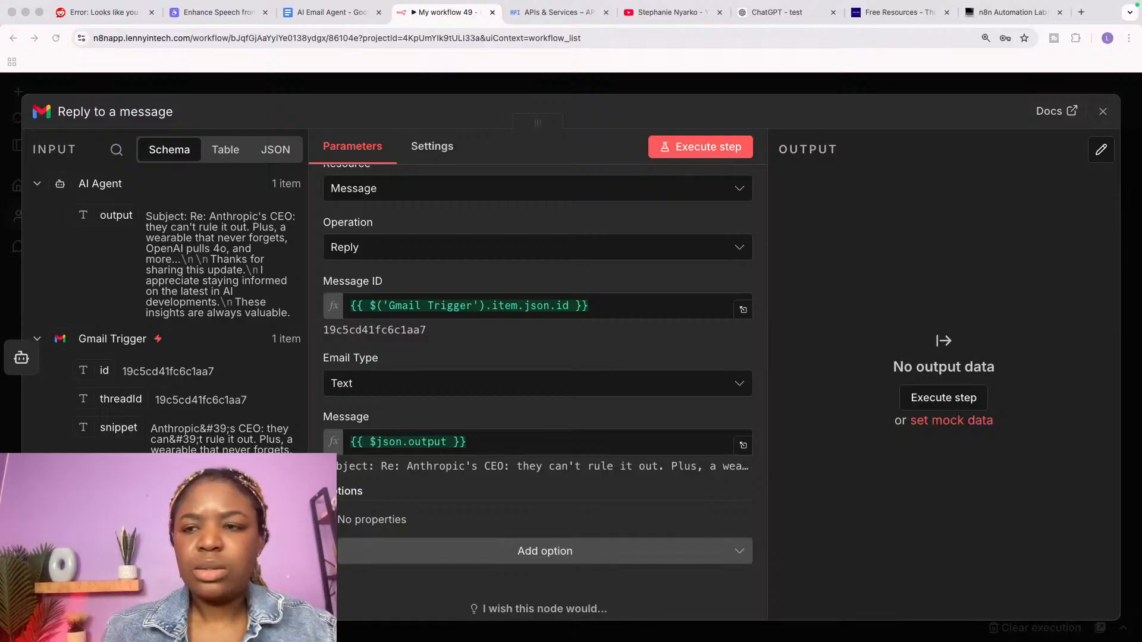
Step: Merge the Gmail window into the main browser and scroll through the newsletter email
drag(226, 128, 956, 28)
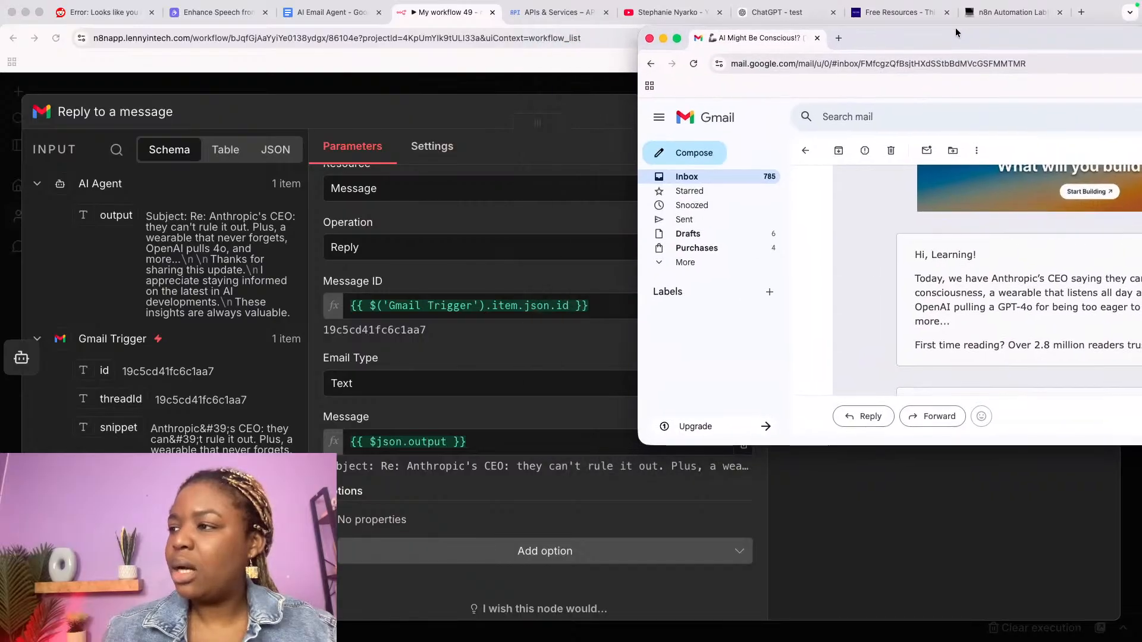
drag(739, 40, 737, 13)
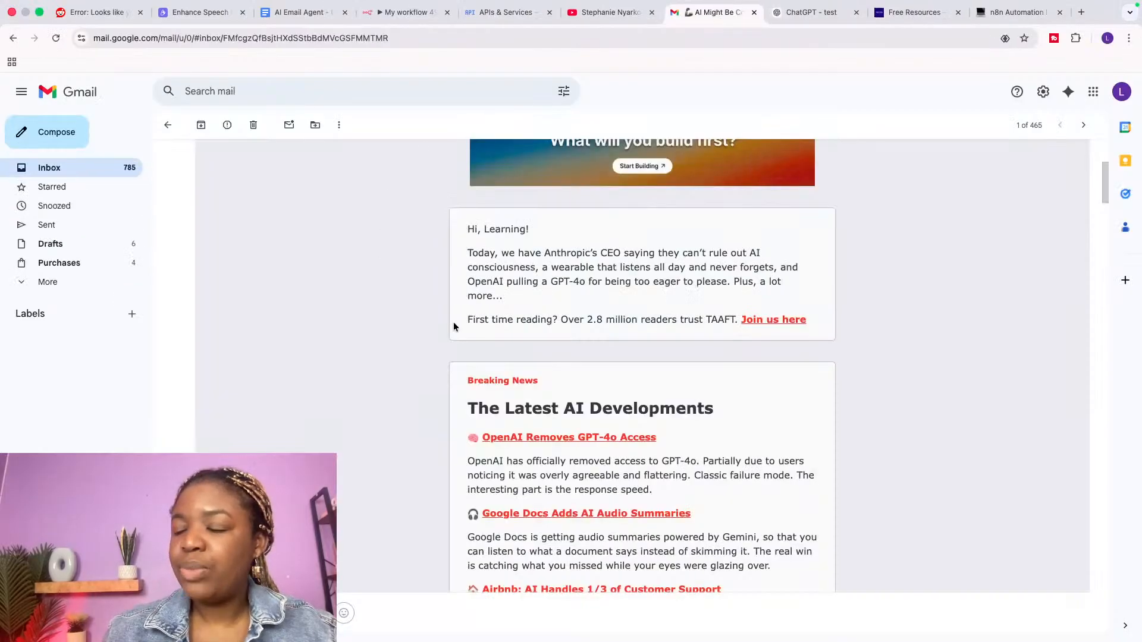
scroll(453, 323, up, 5)
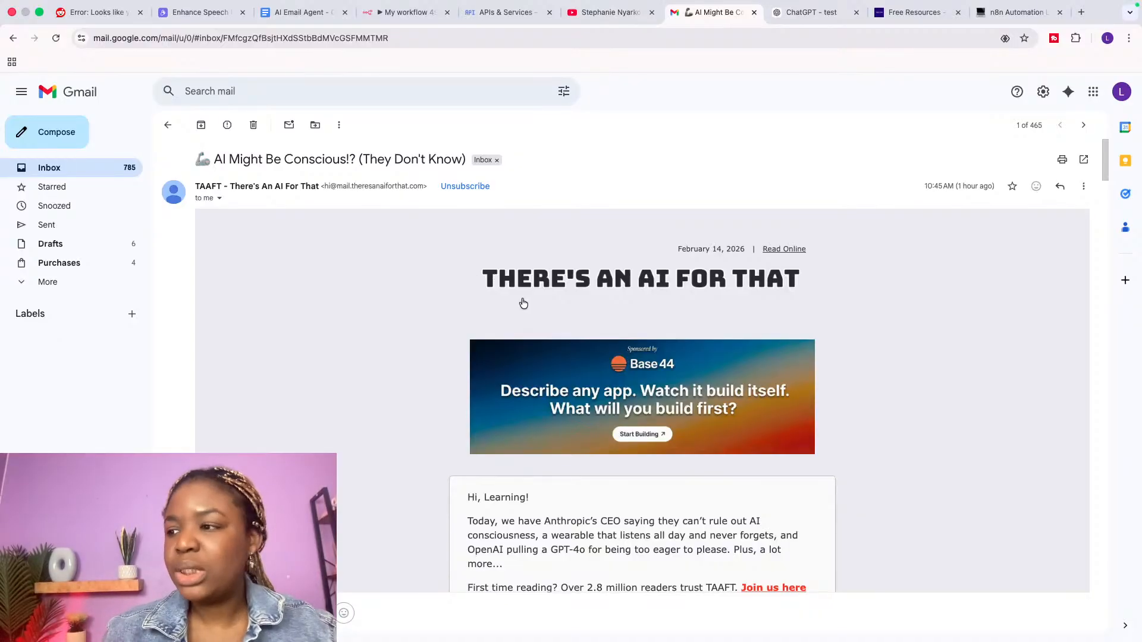
scroll(601, 429, down, 3)
scroll(579, 382, down, 2)
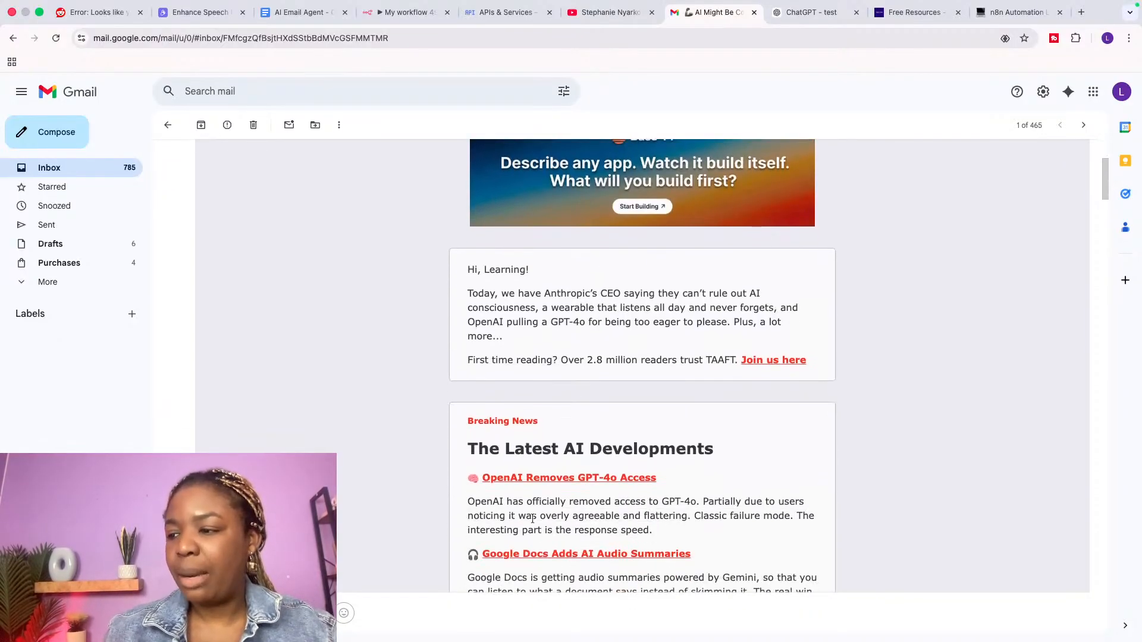
scroll(517, 446, down, 1)
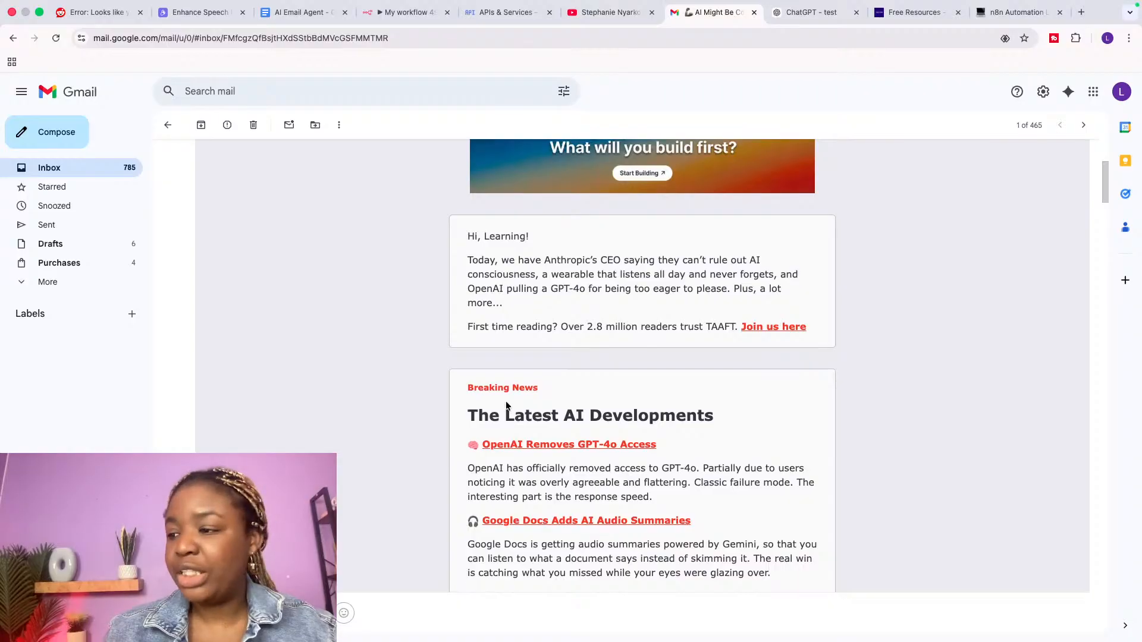
scroll(510, 421, up, 5)
scroll(506, 443, down, 1)
scroll(506, 443, down, 1)
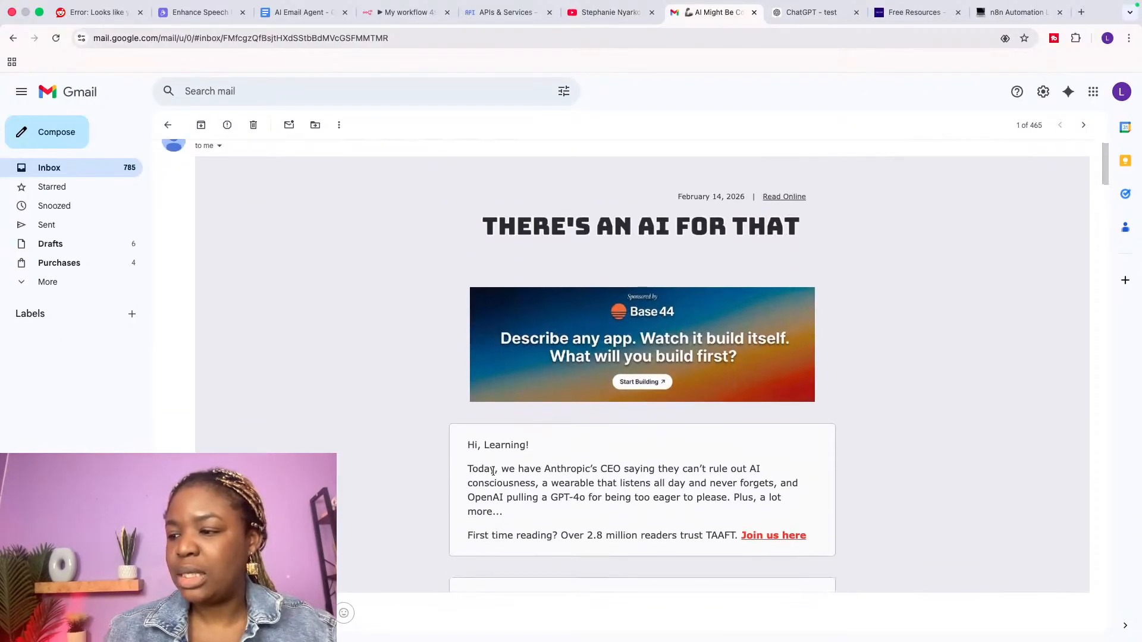
drag(472, 469, 739, 511)
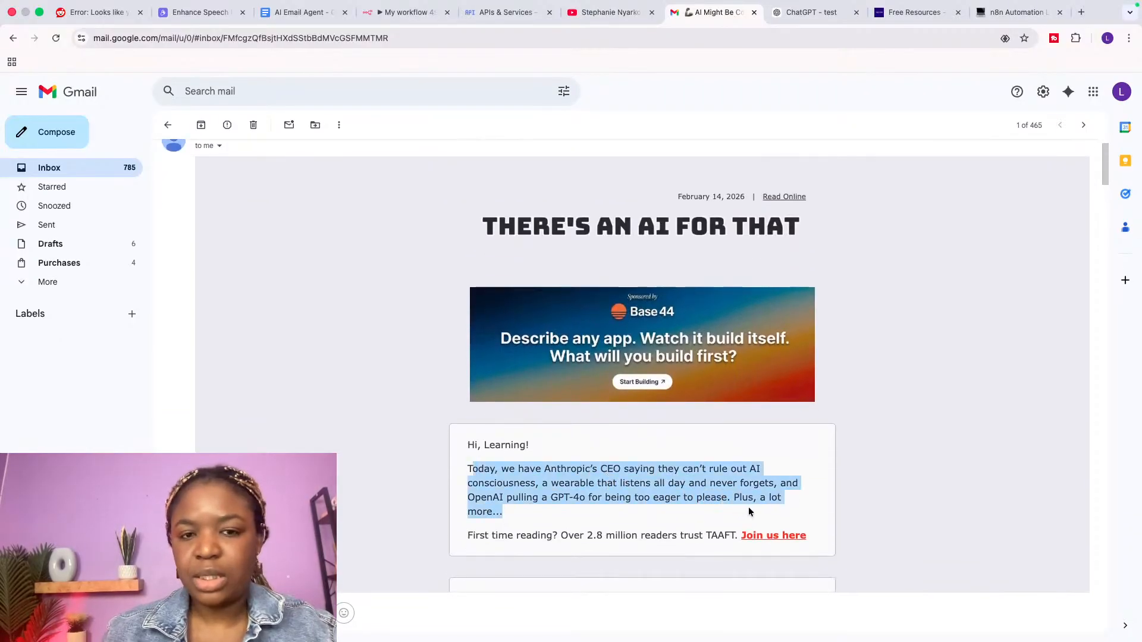
click(410, 13)
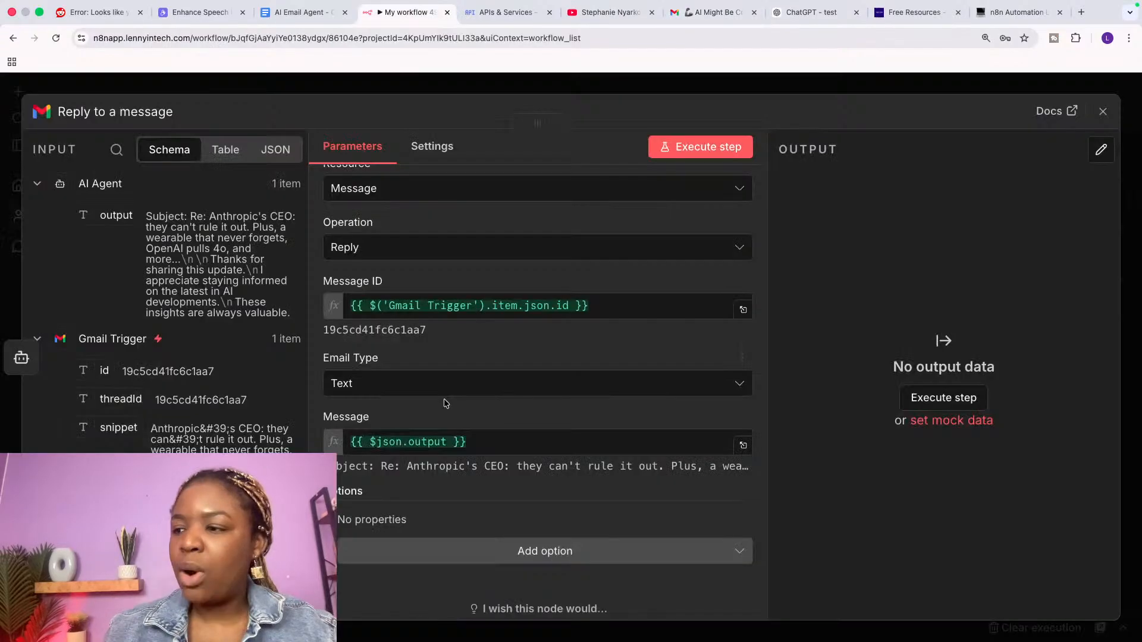
Step: Execute the Reply node and confirm its output shows the SENT label
scroll(444, 403, up, 2)
drag(211, 260, 291, 313)
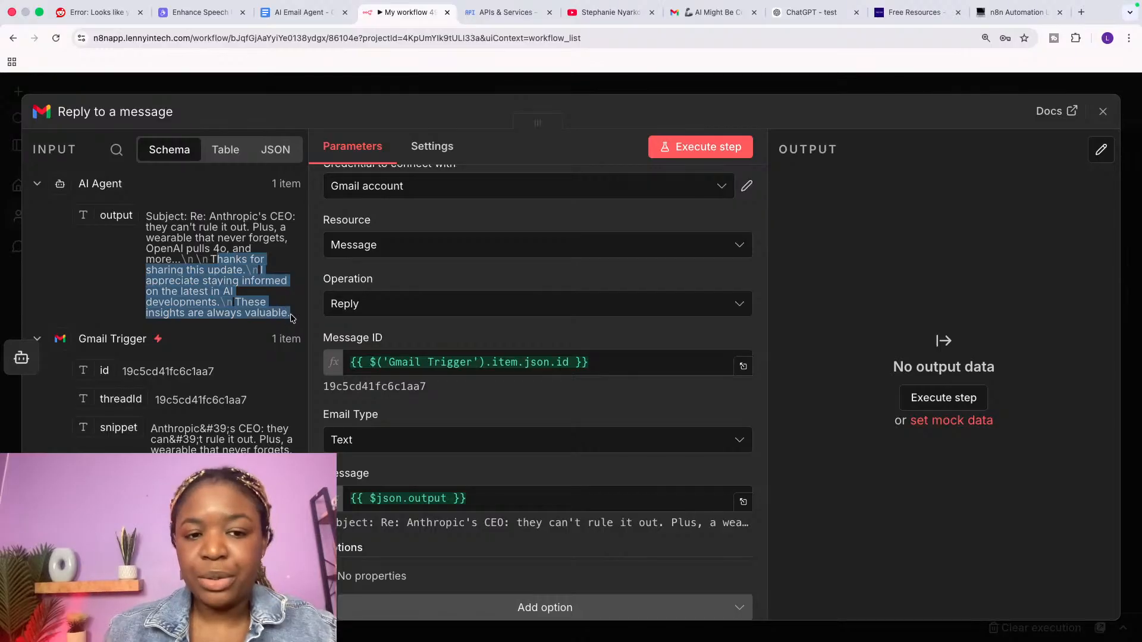
click(685, 146)
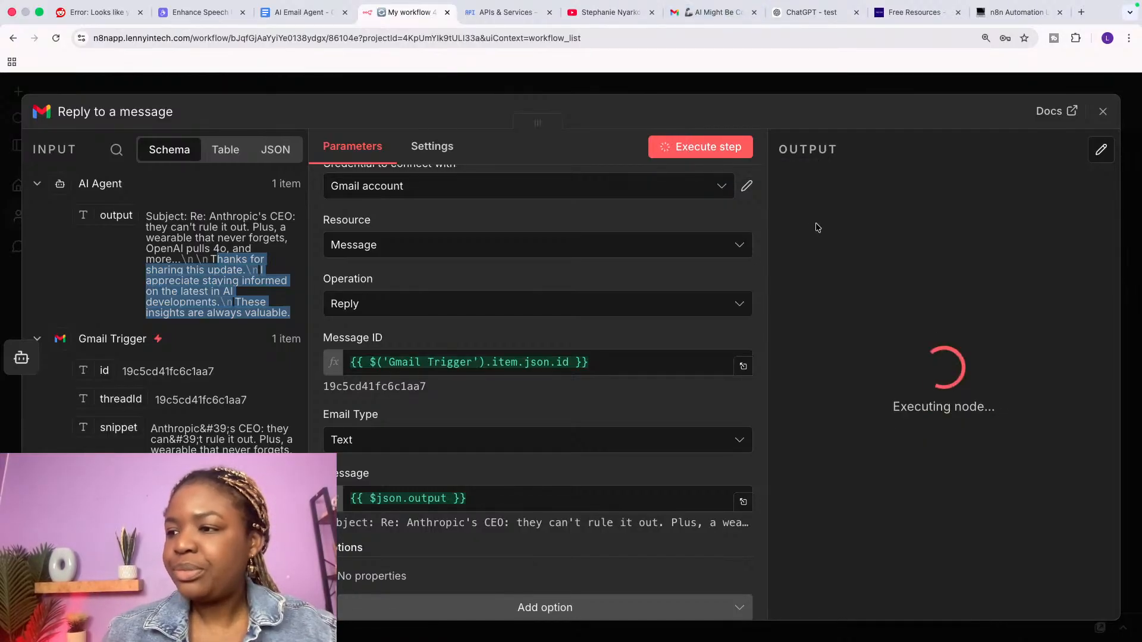
double_click(932, 290)
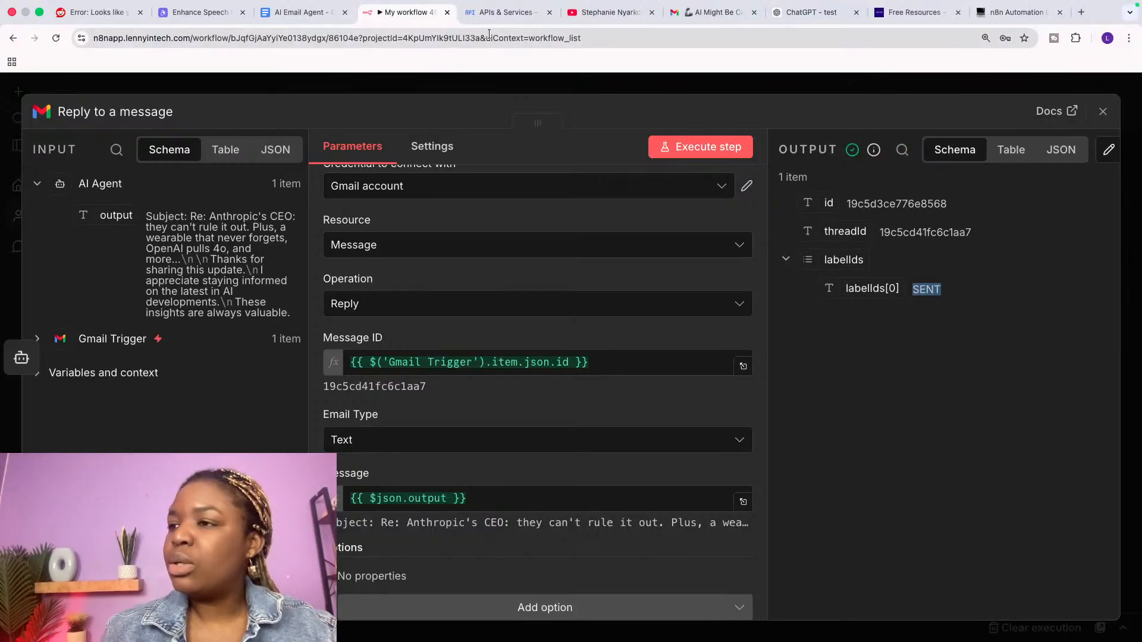
click(700, 16)
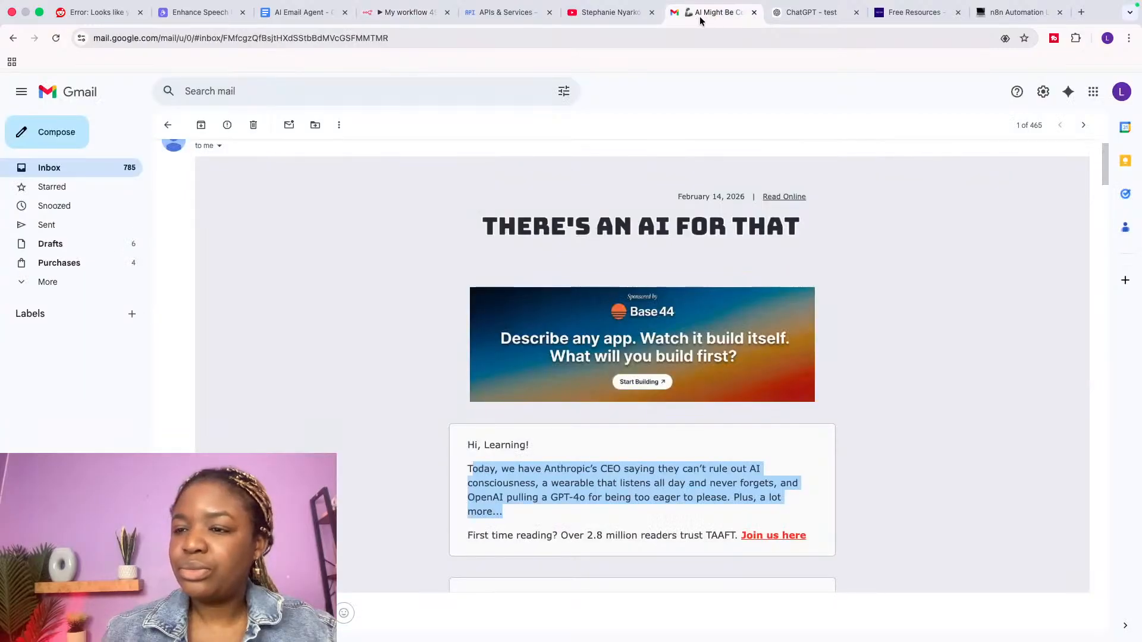
Step: Put Gmail in its own full-screen window and inspect the sent reply's header and body
drag(700, 21, 238, 641)
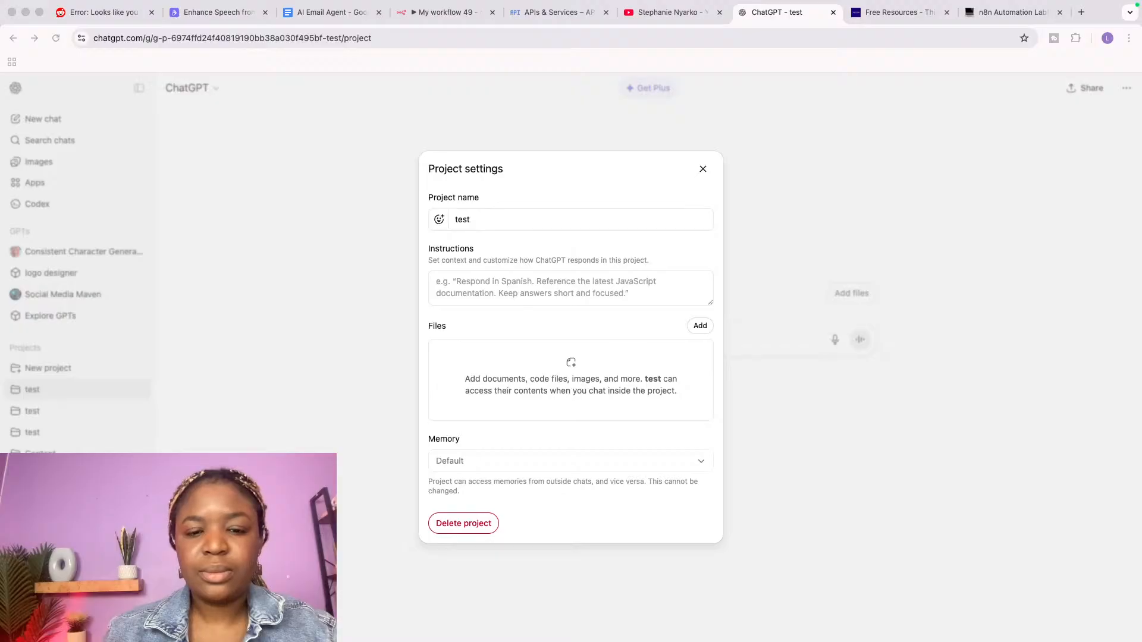
drag(0, 95, 367, 88)
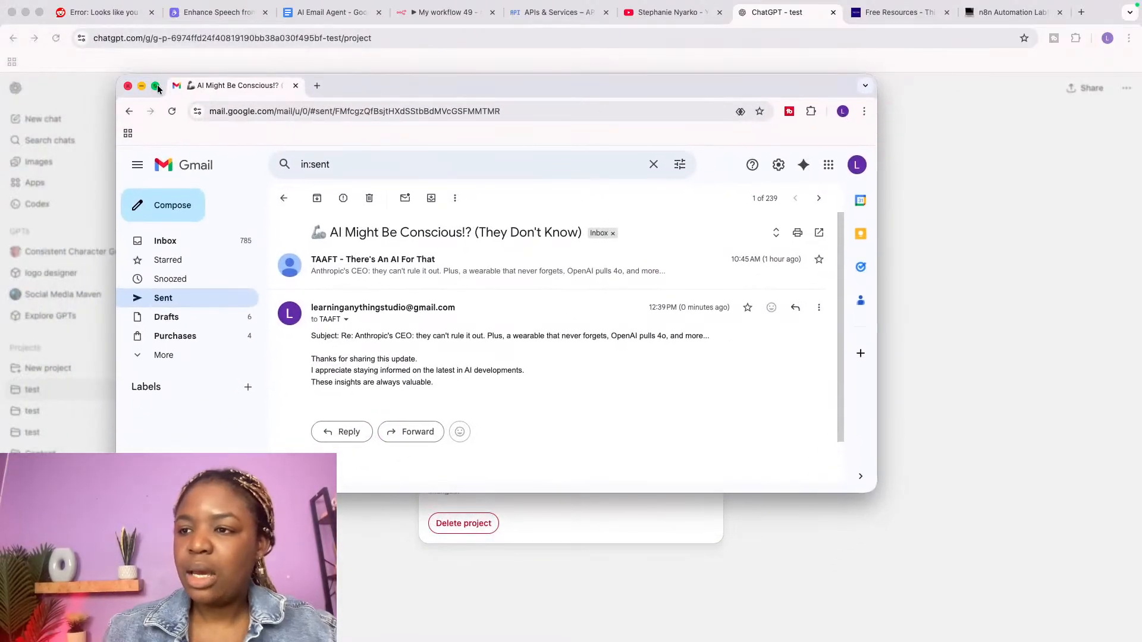
click(157, 87)
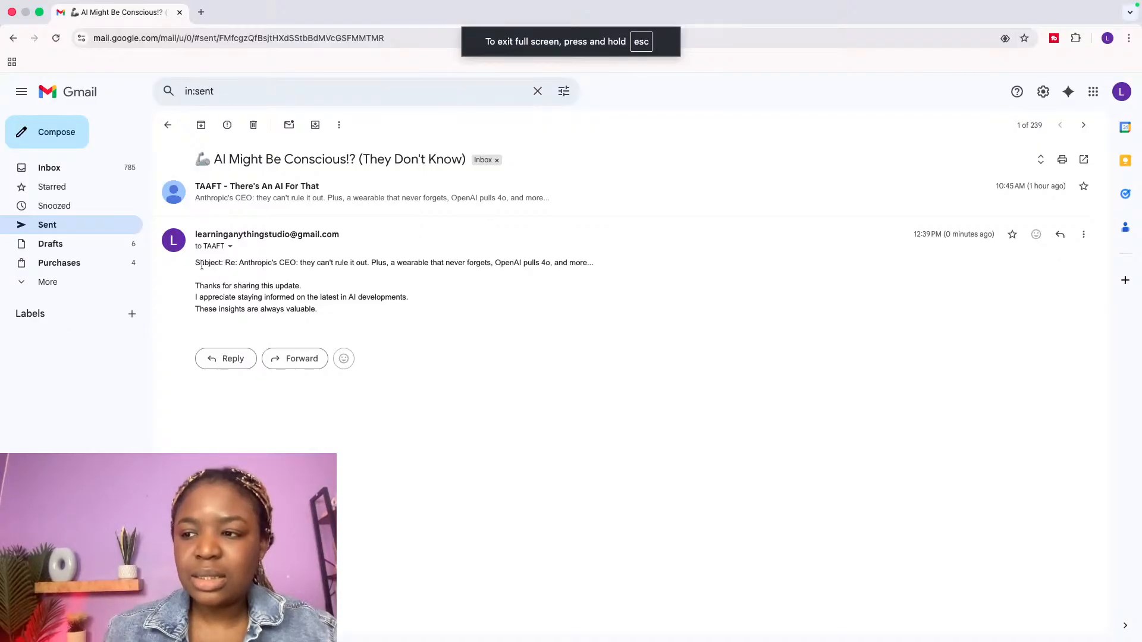
drag(192, 266, 334, 316)
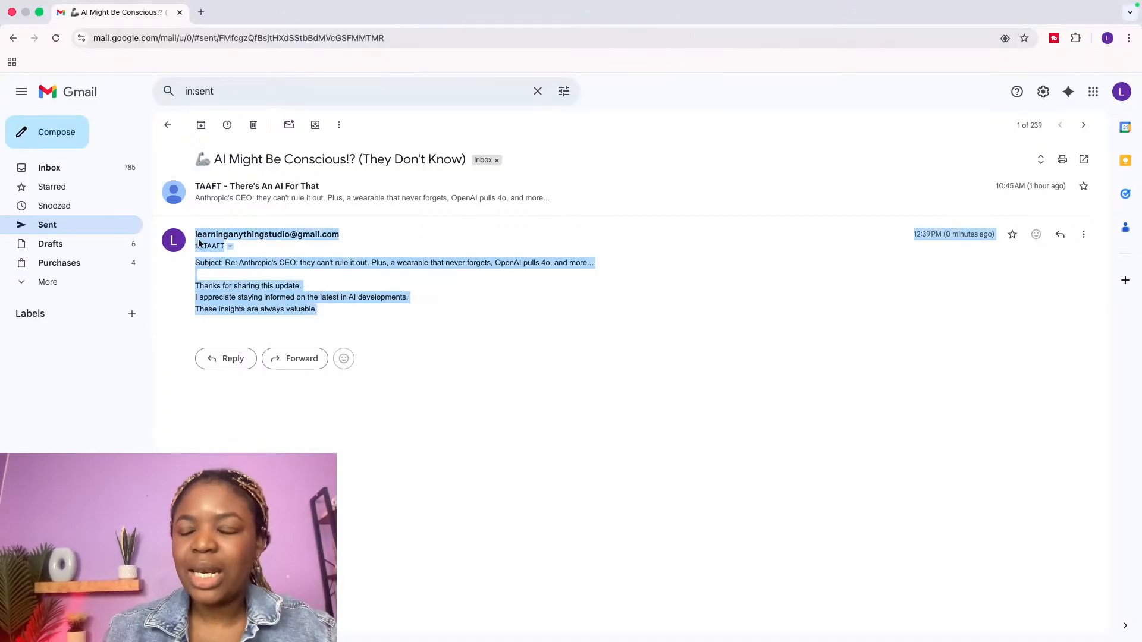
click(201, 286)
drag(223, 262, 514, 278)
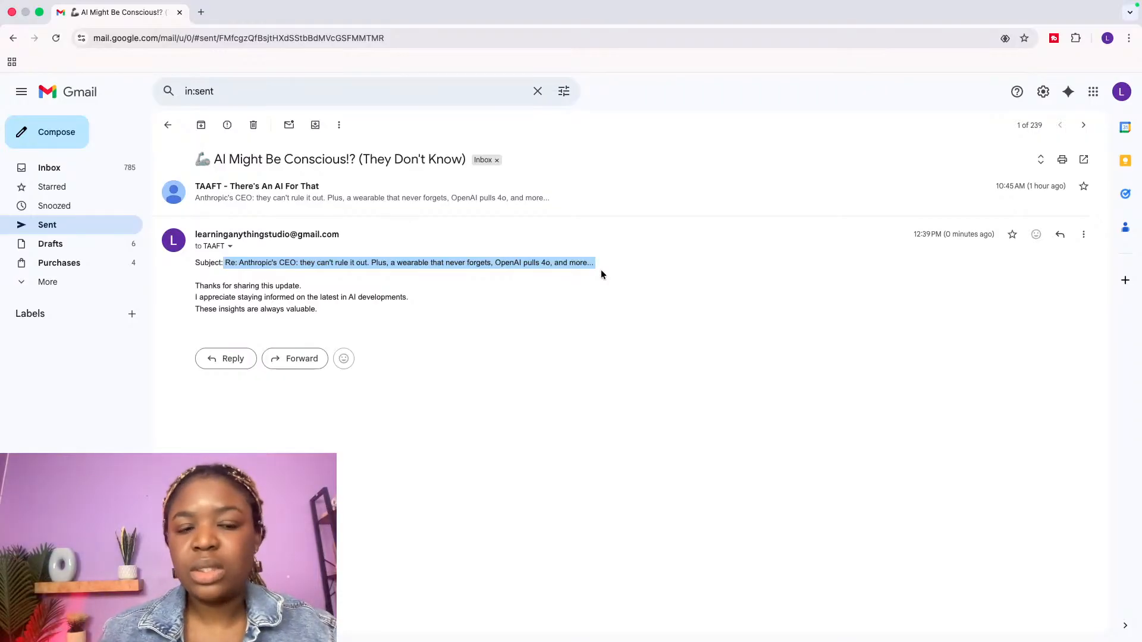
drag(190, 262, 634, 280)
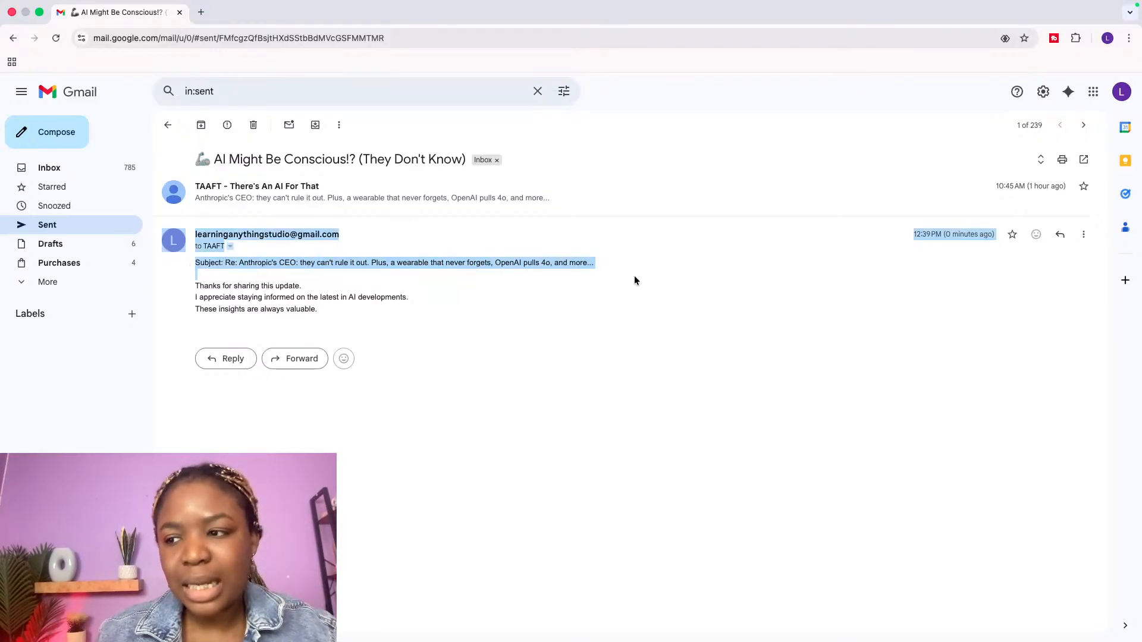
drag(332, 321, 182, 288)
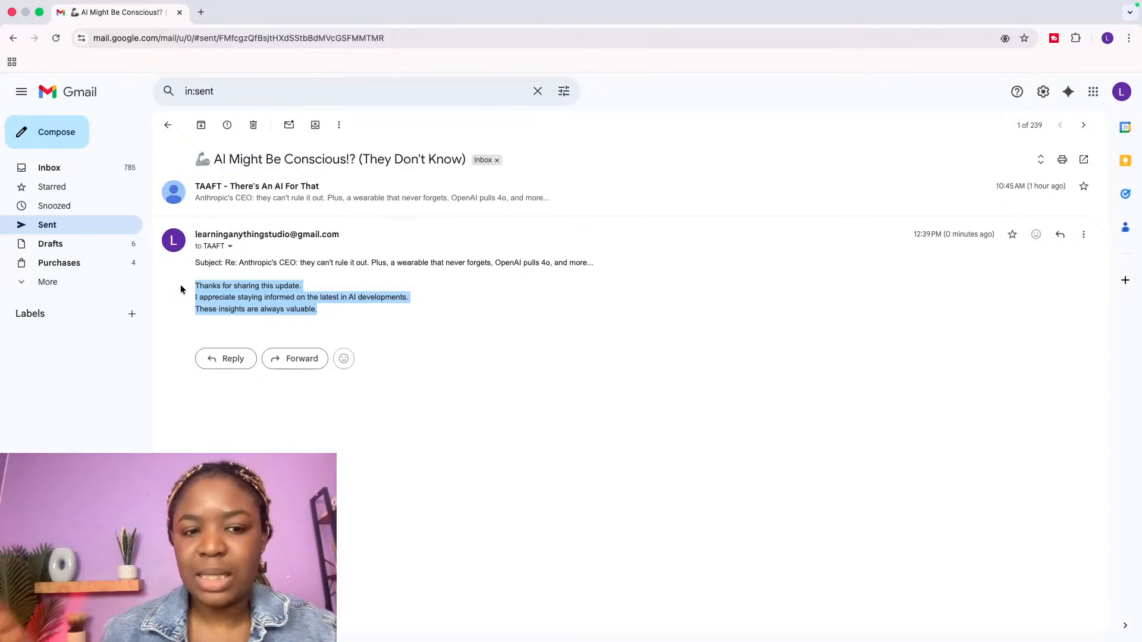
Step: Exit full screen and switch to the ChatGPT desktop space
click(39, 14)
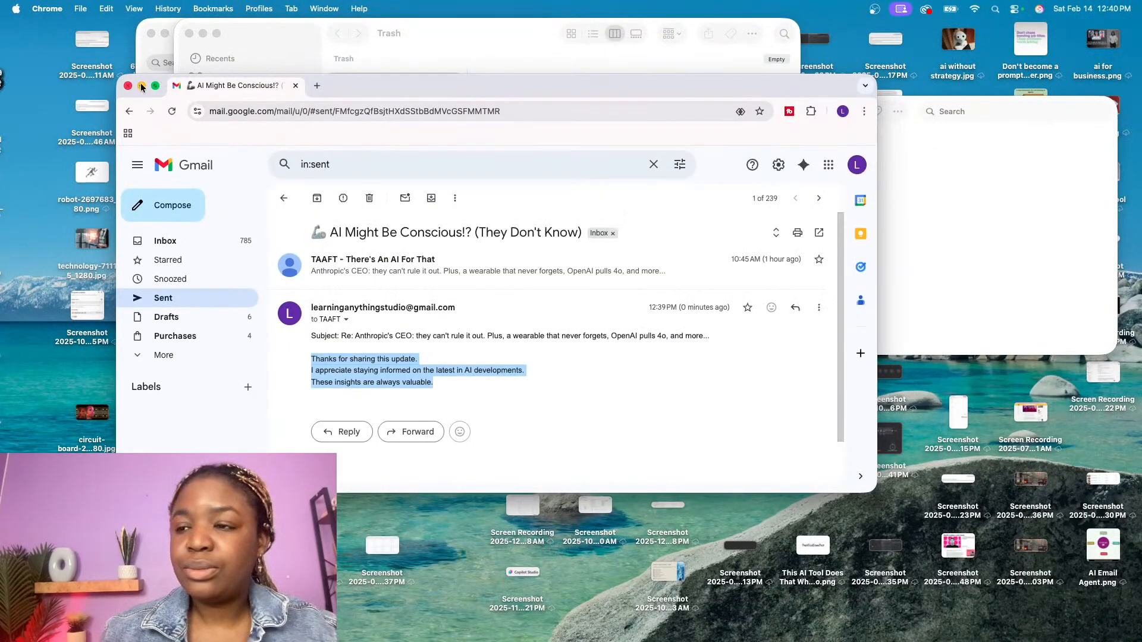
key(ctrl+Up)
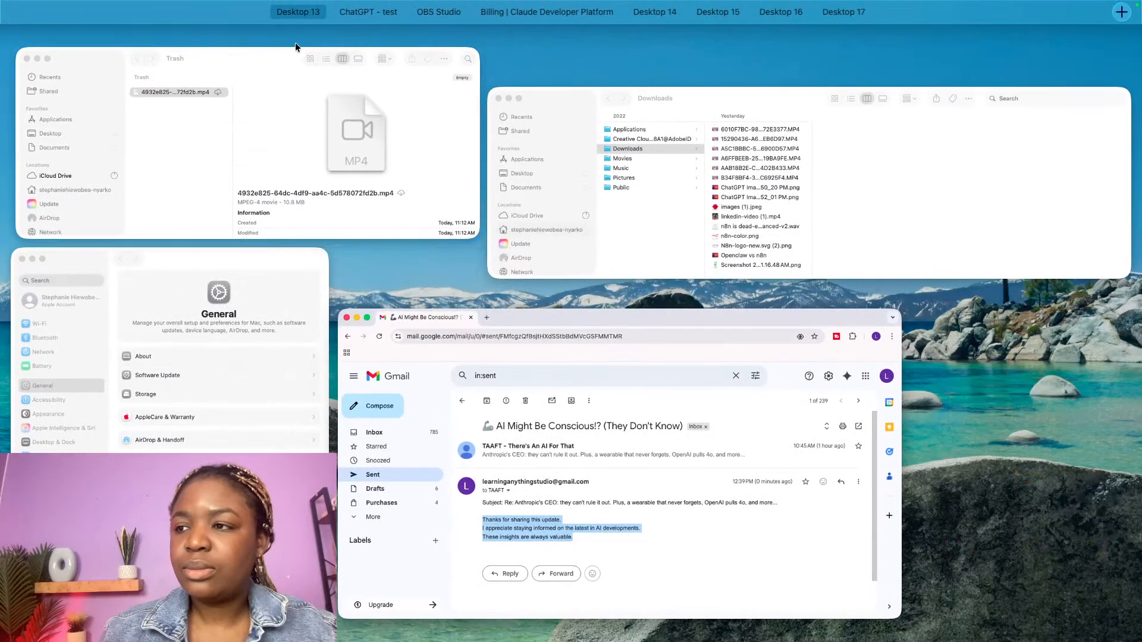
mouse_move(356, 7)
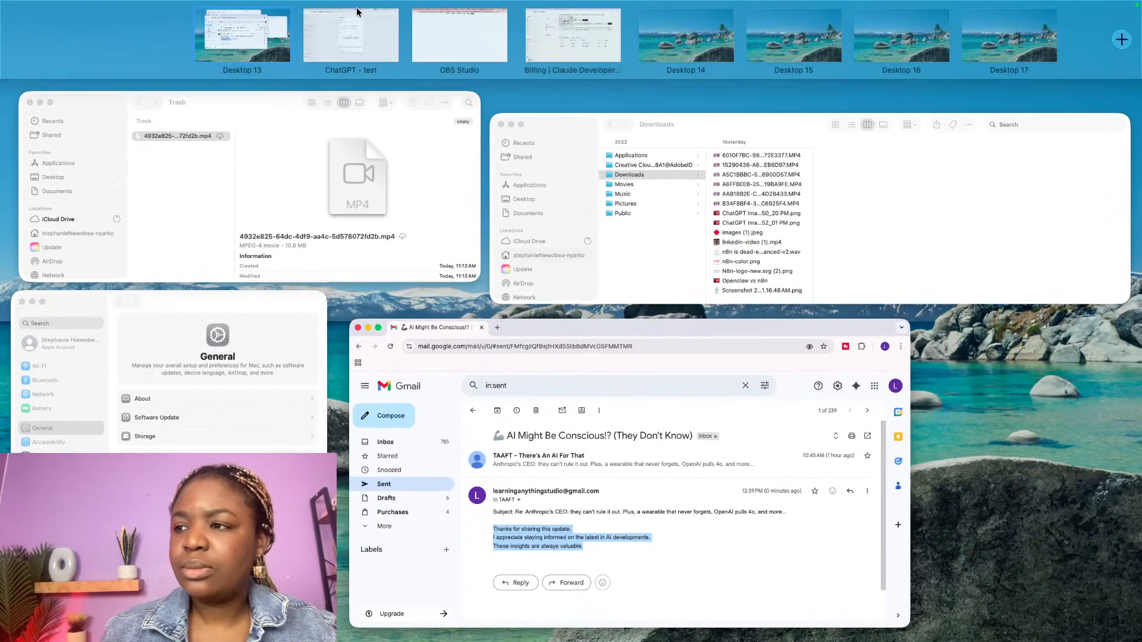
click(350, 33)
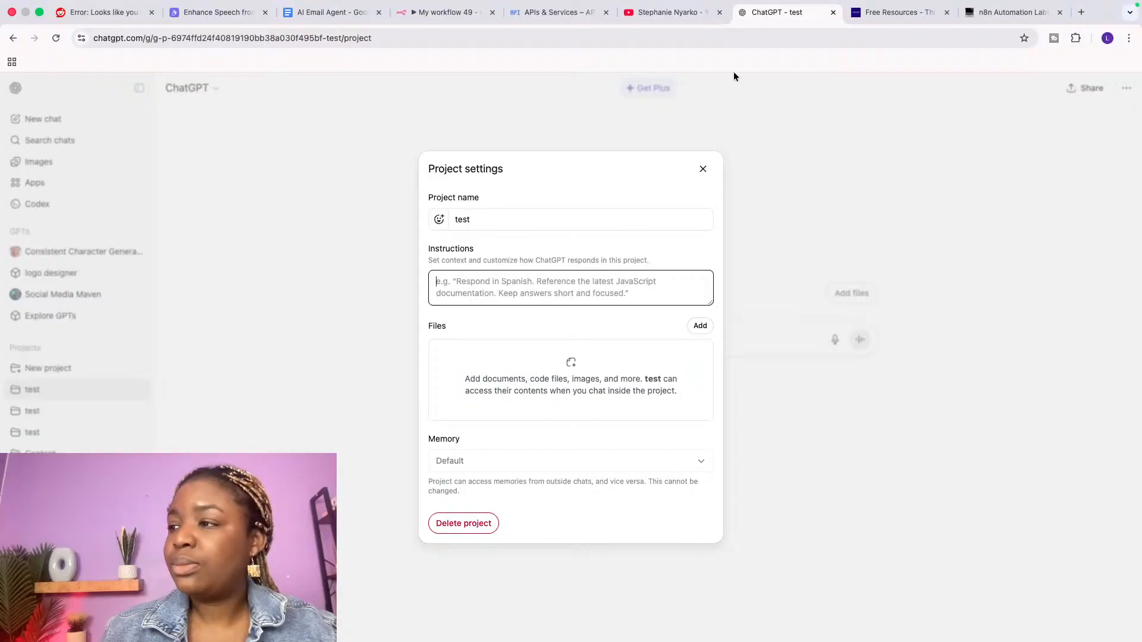
Step: Return to n8n and close the Reply panel to show the full three-node canvas
click(449, 12)
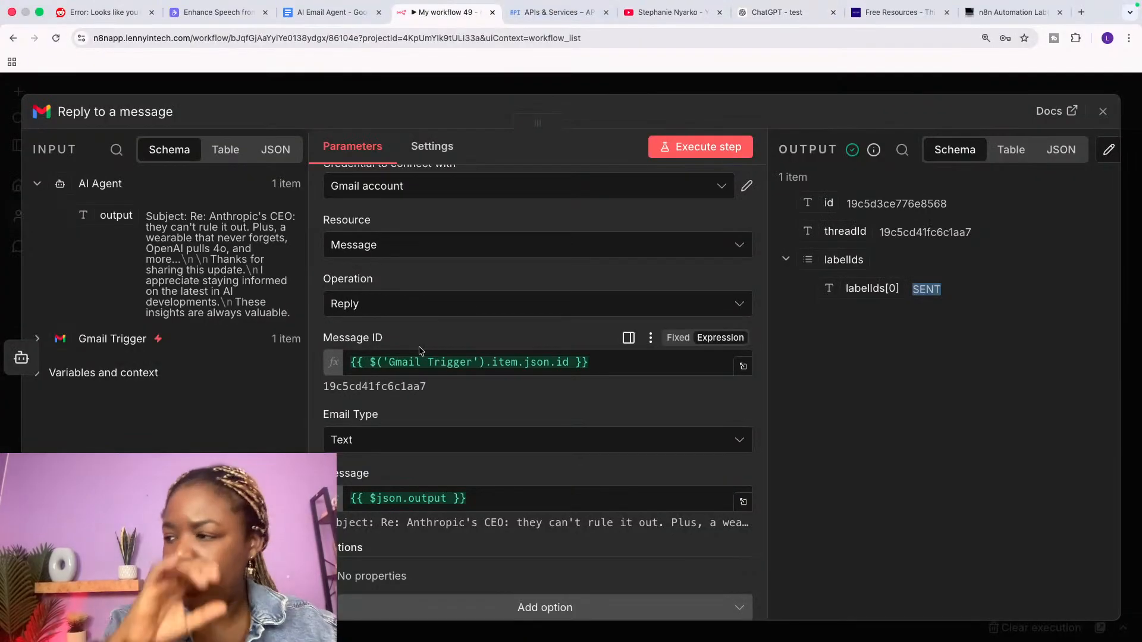
click(1103, 112)
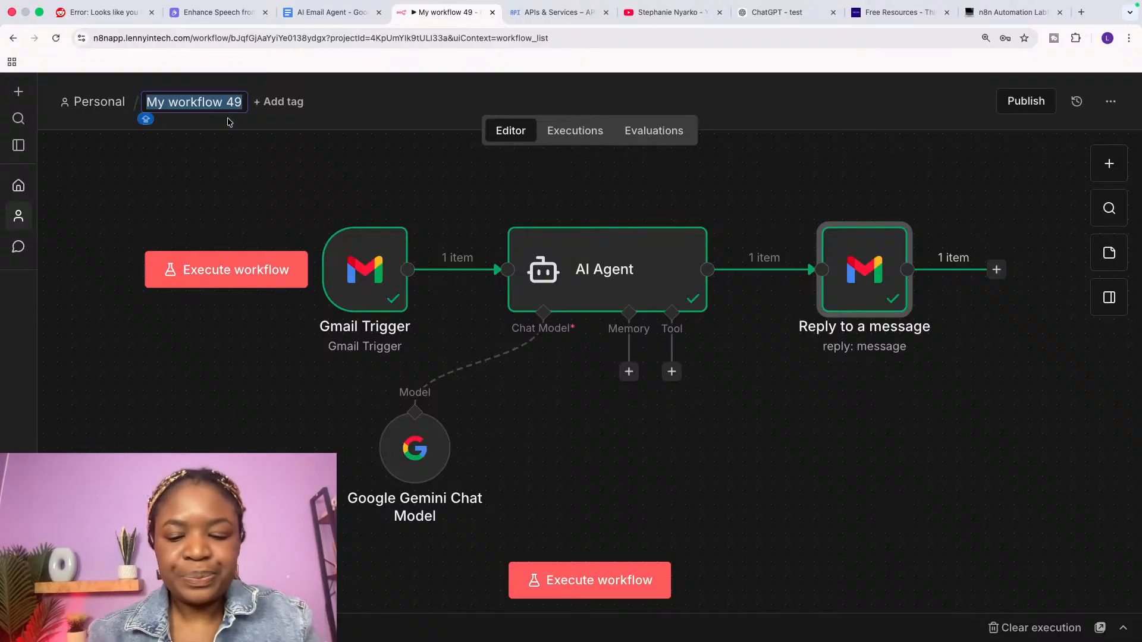
Step: Rename the workflow from 'AI Email Assistant' to 'AI Email Response Assistant'
text(AI Email As)
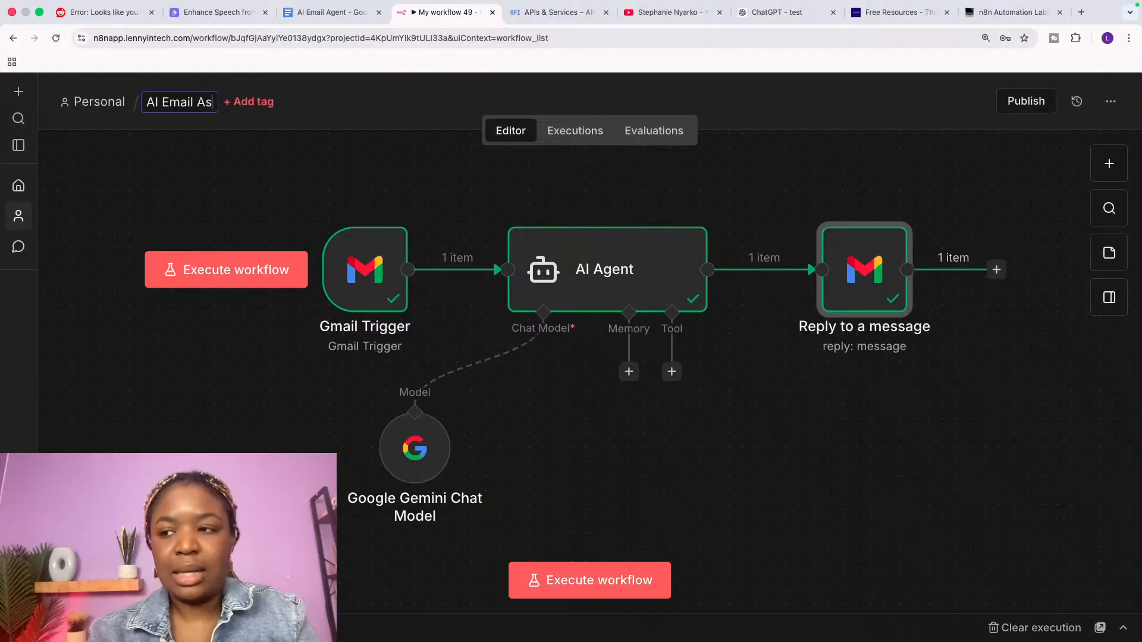
text(sistant)
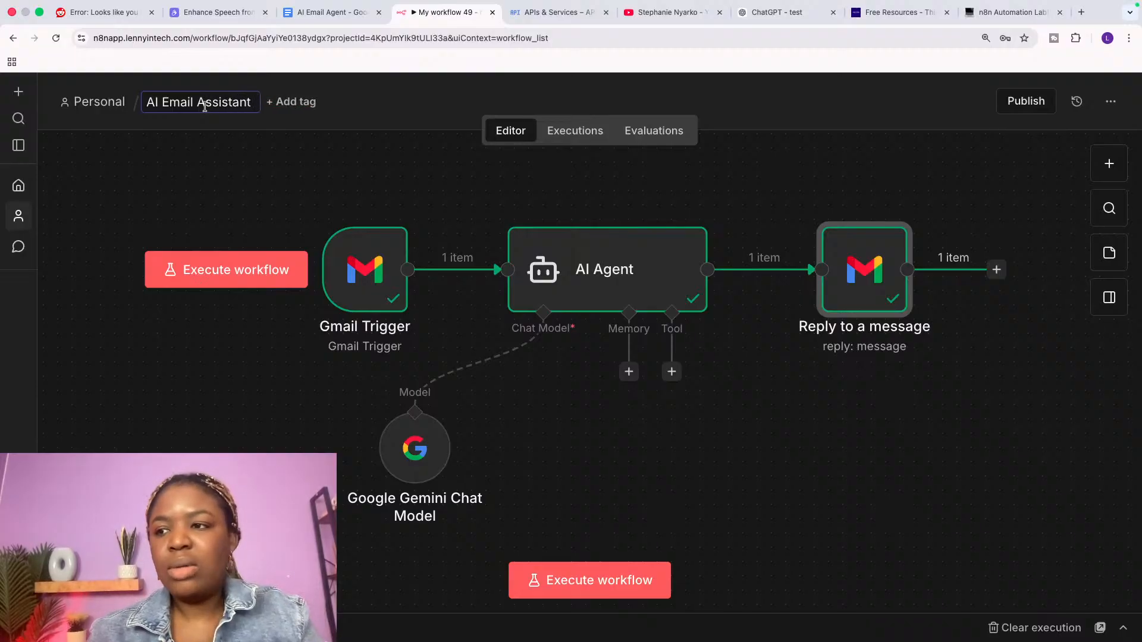
click(198, 106)
text(Resp)
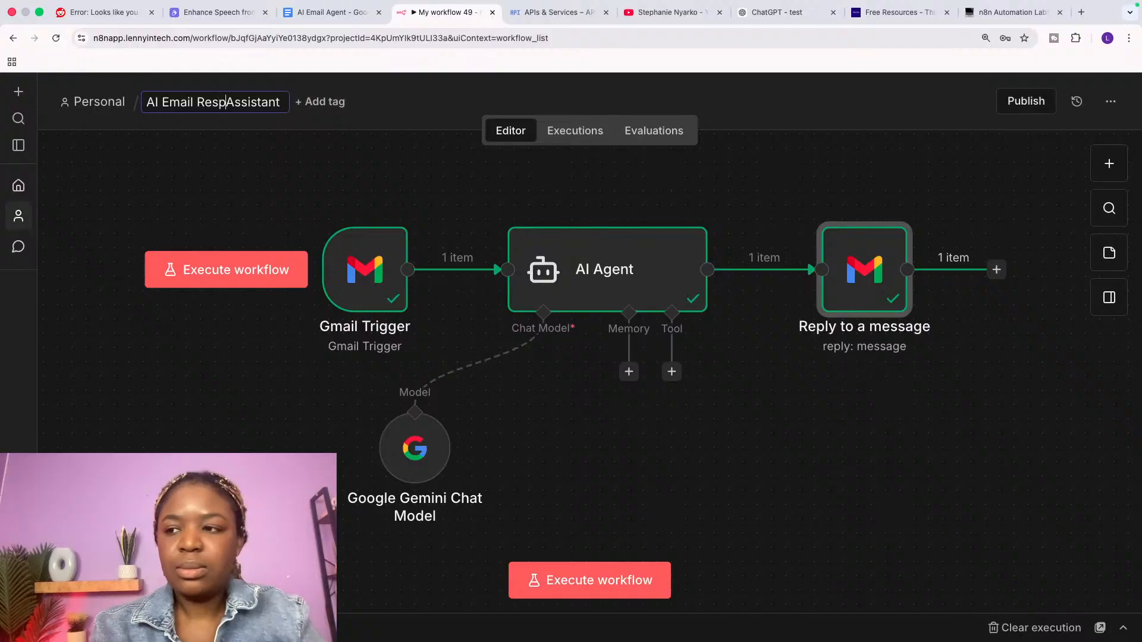
text(onse)
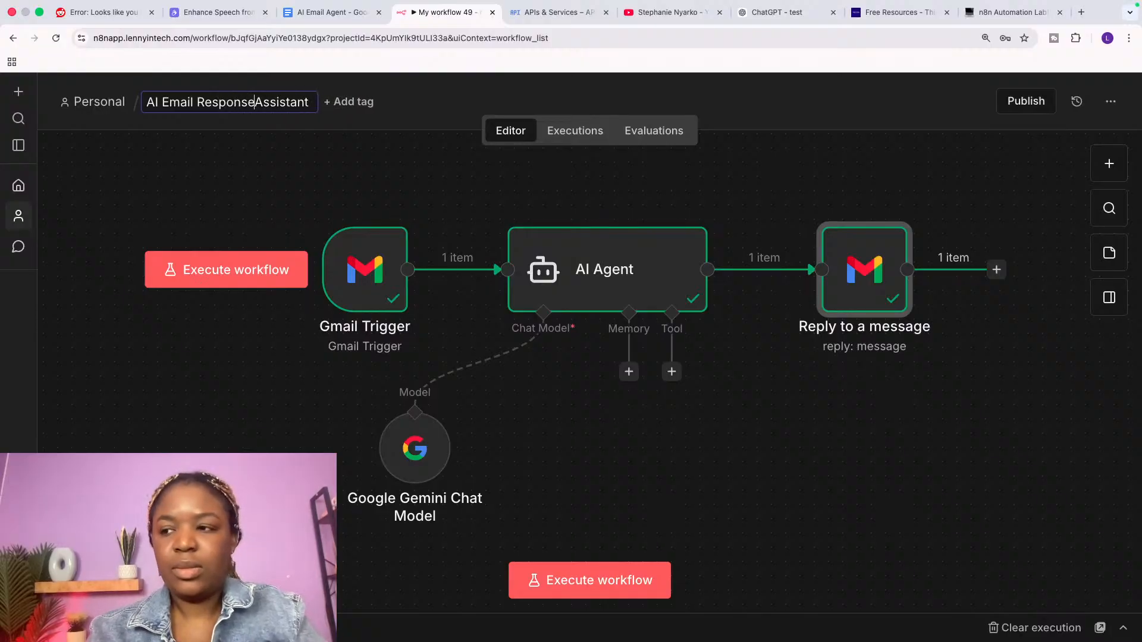
click(256, 143)
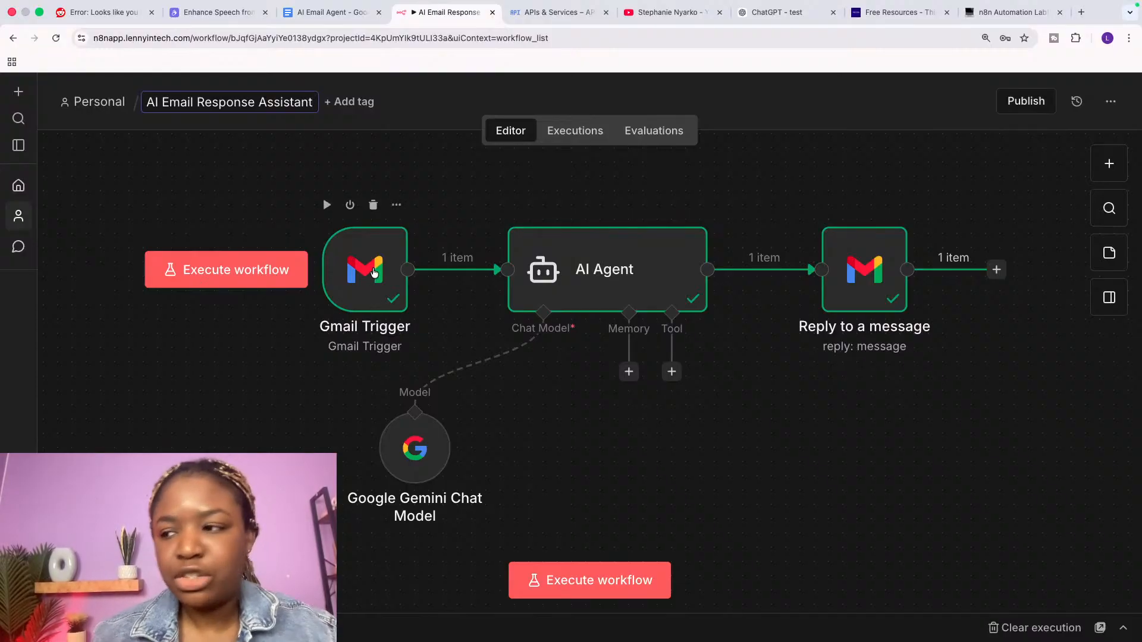
Step: Rename the Gmail Trigger node to 'Email Received' and shift the Gemini chat model node right
double_click(373, 272)
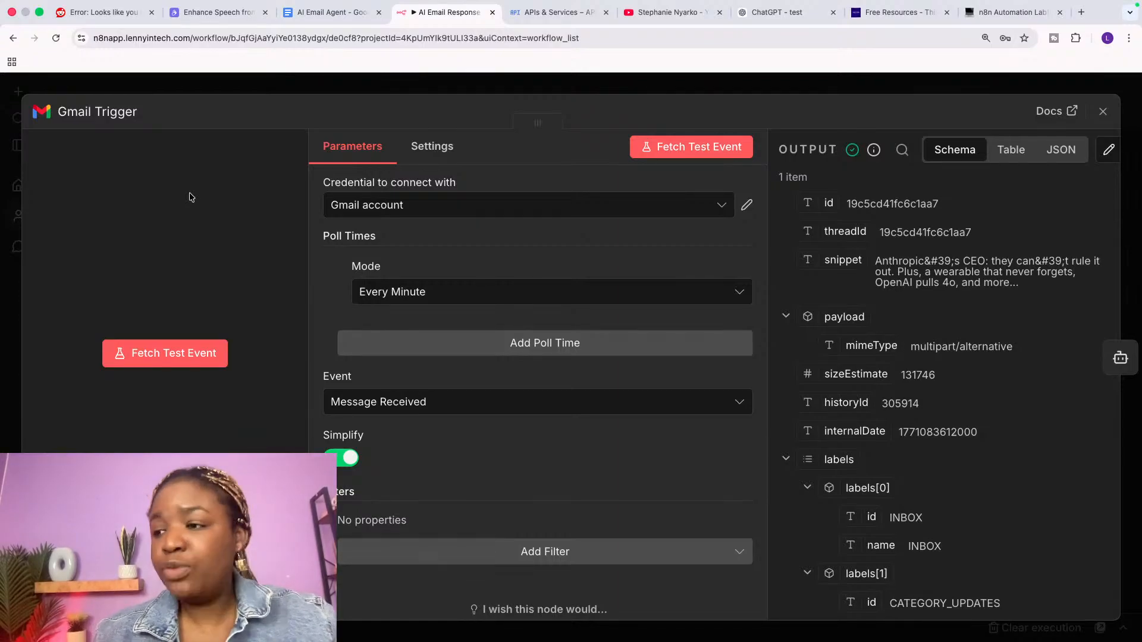
click(115, 113)
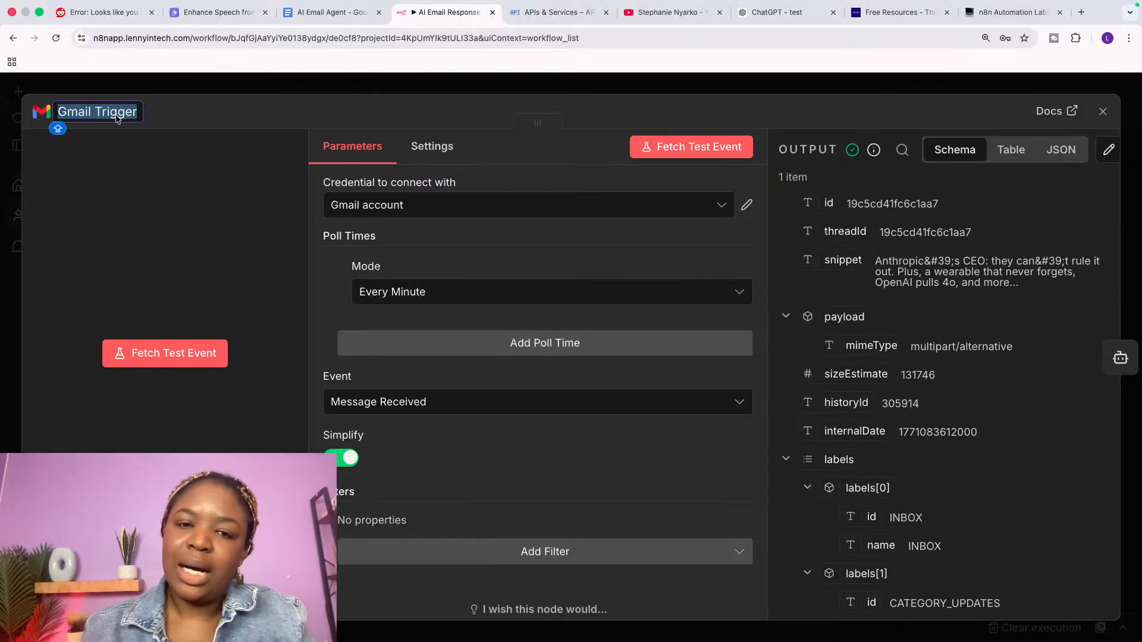
text(Em)
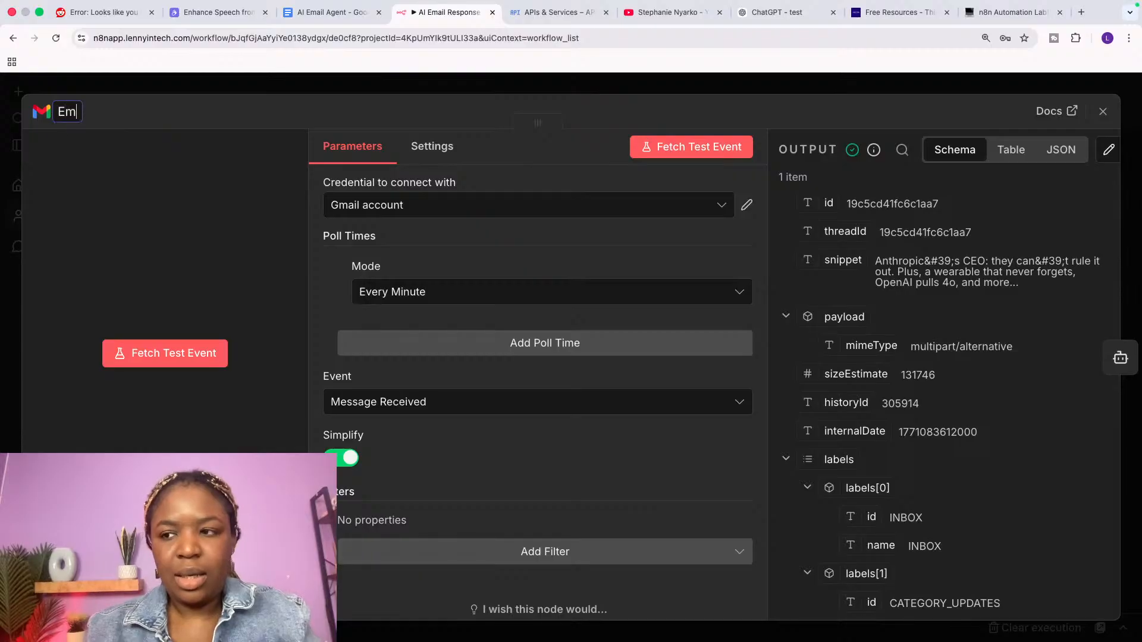
text(ail Received)
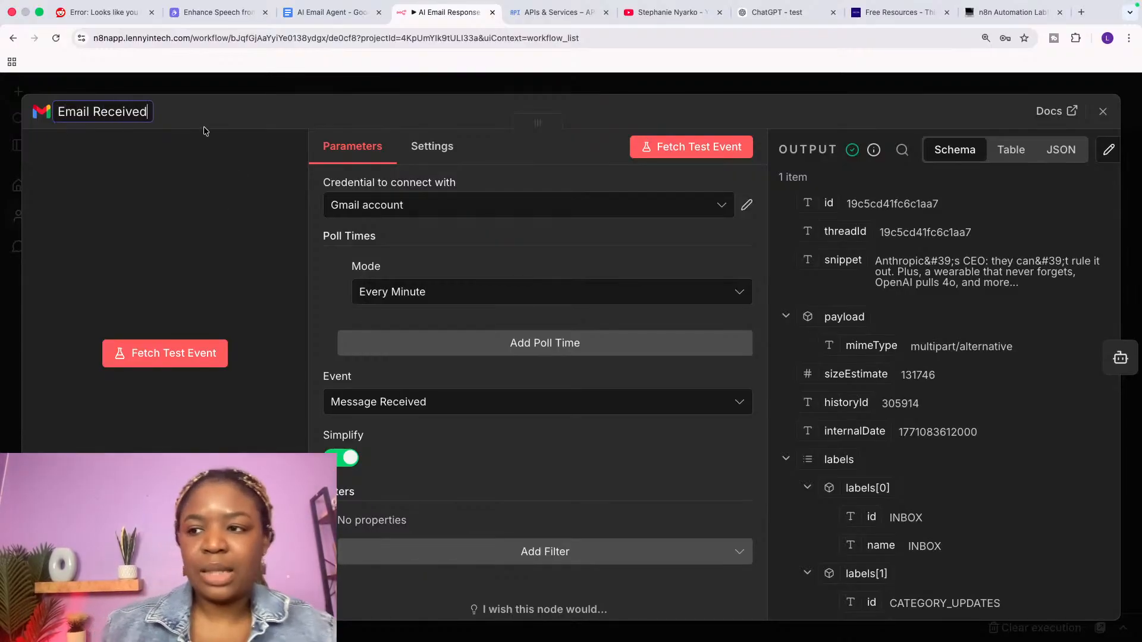
key(Return)
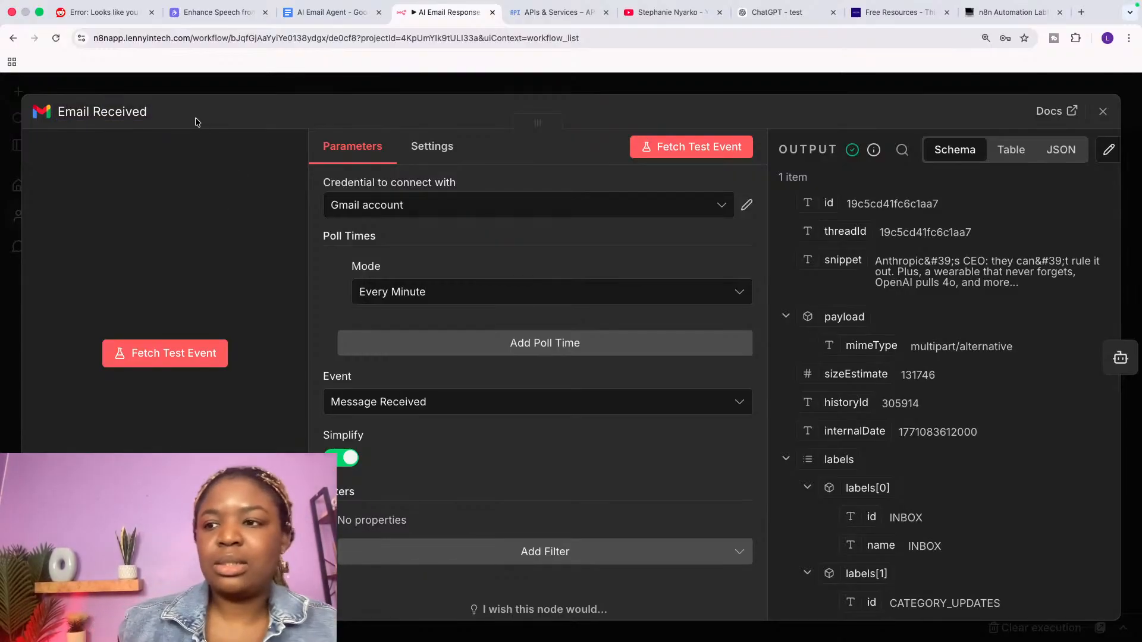
click(1102, 111)
drag(410, 451, 467, 451)
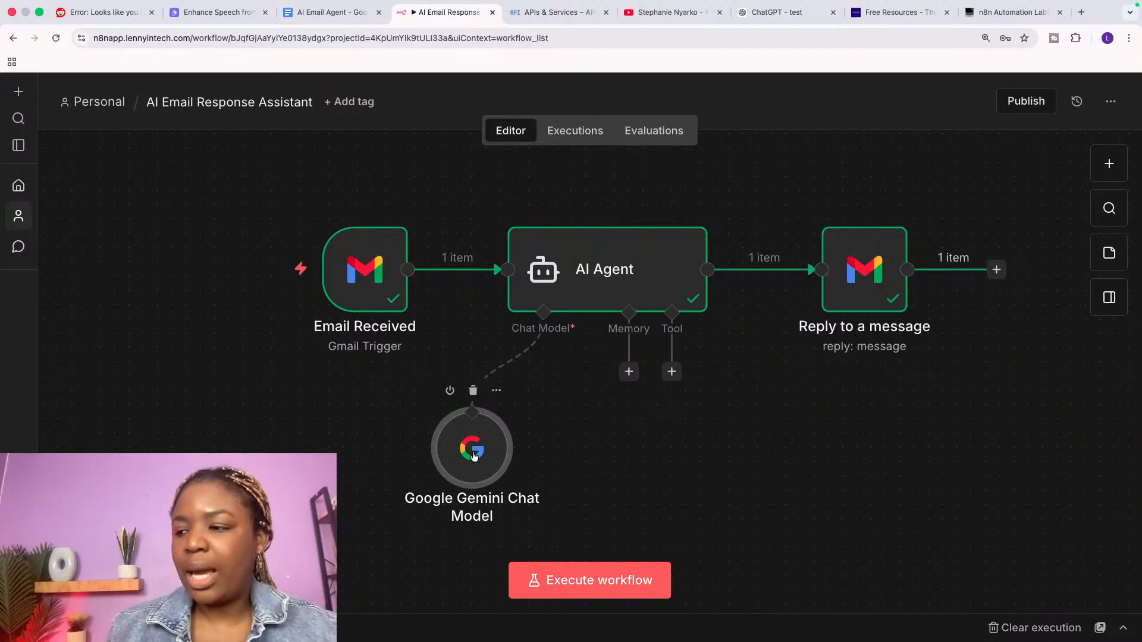
Step: Rename the Google Gemini Chat Model node to 'Email response brain'
double_click(474, 456)
click(141, 112)
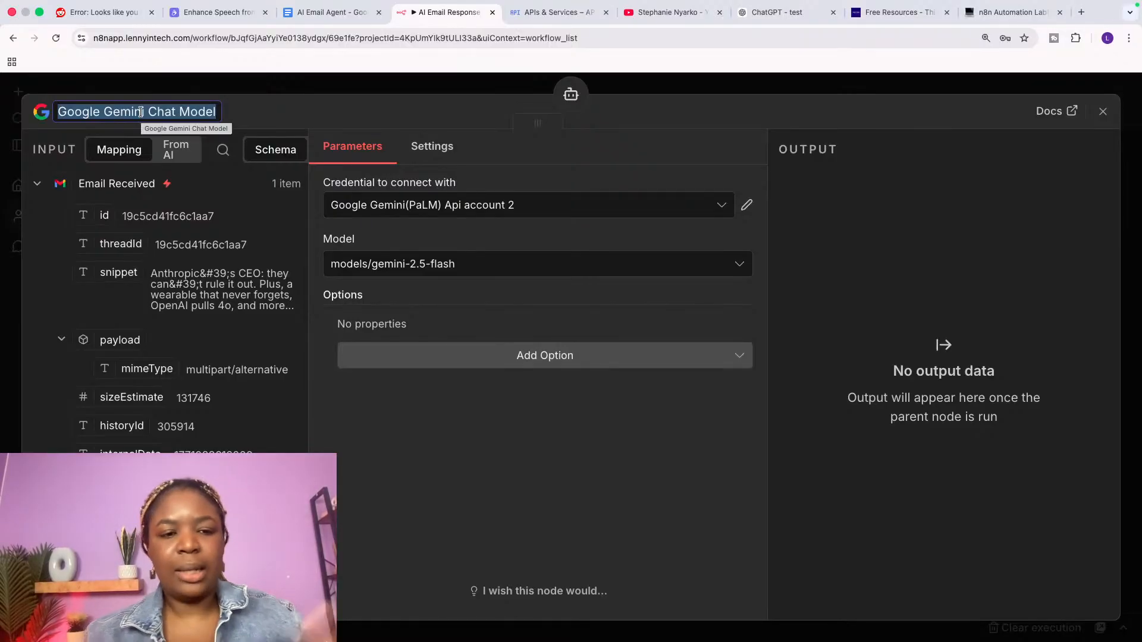
text(Email)
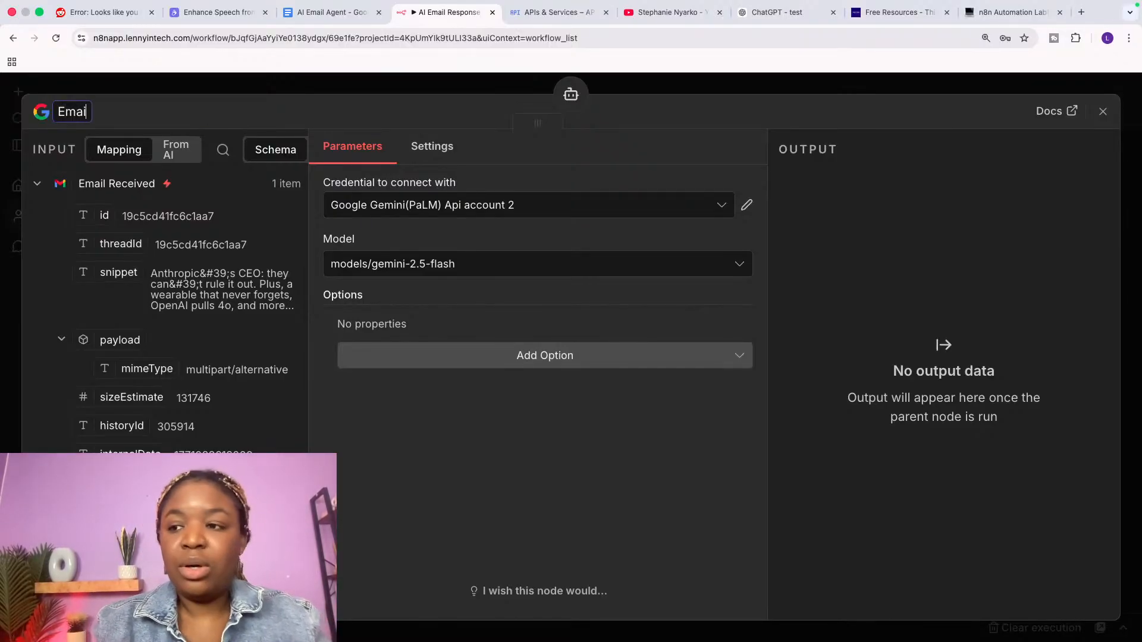
text( respon)
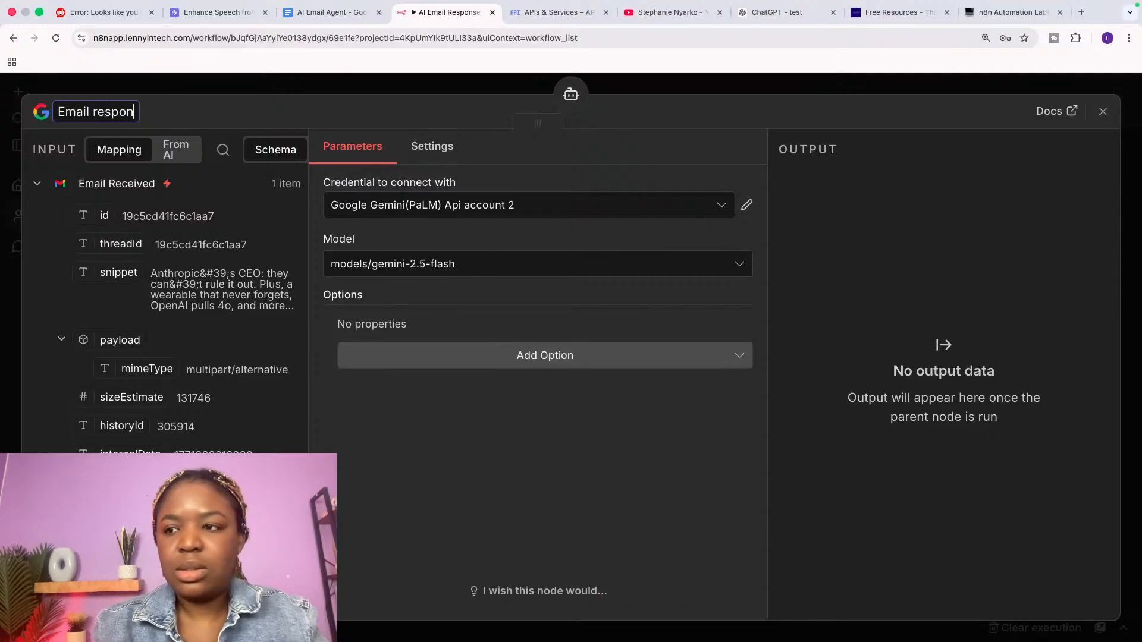
text(se brain)
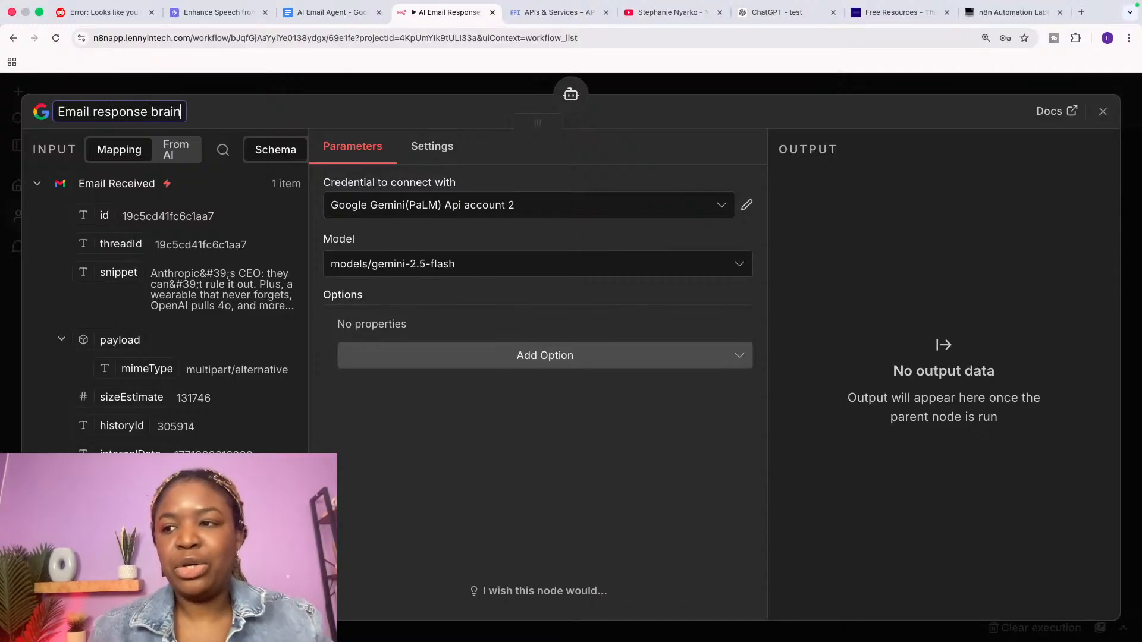
key(Return)
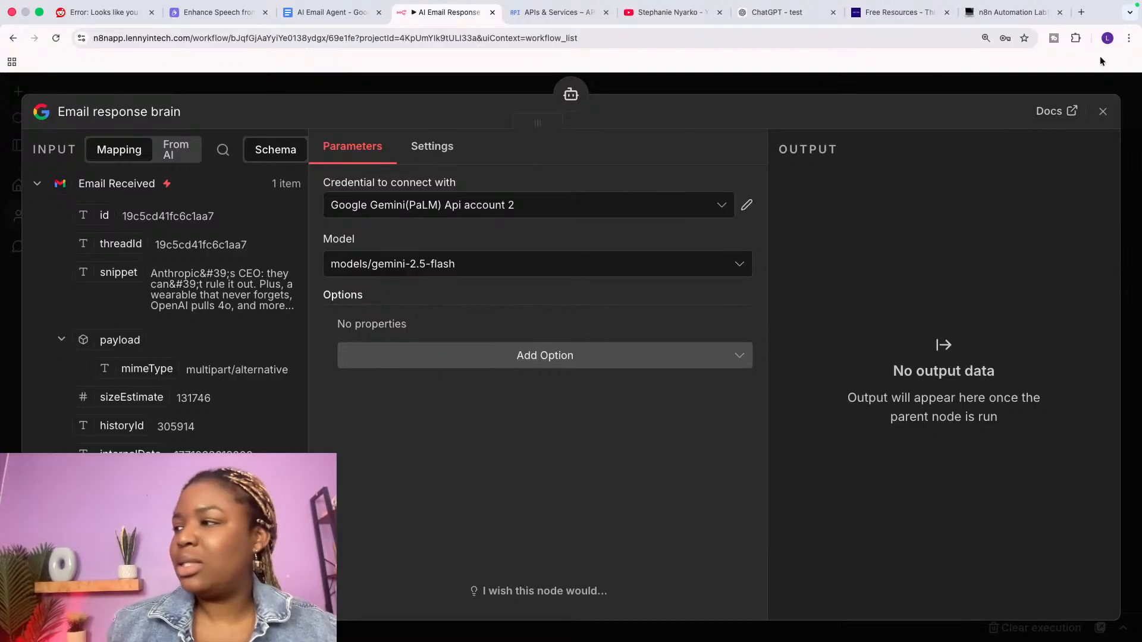
click(1102, 113)
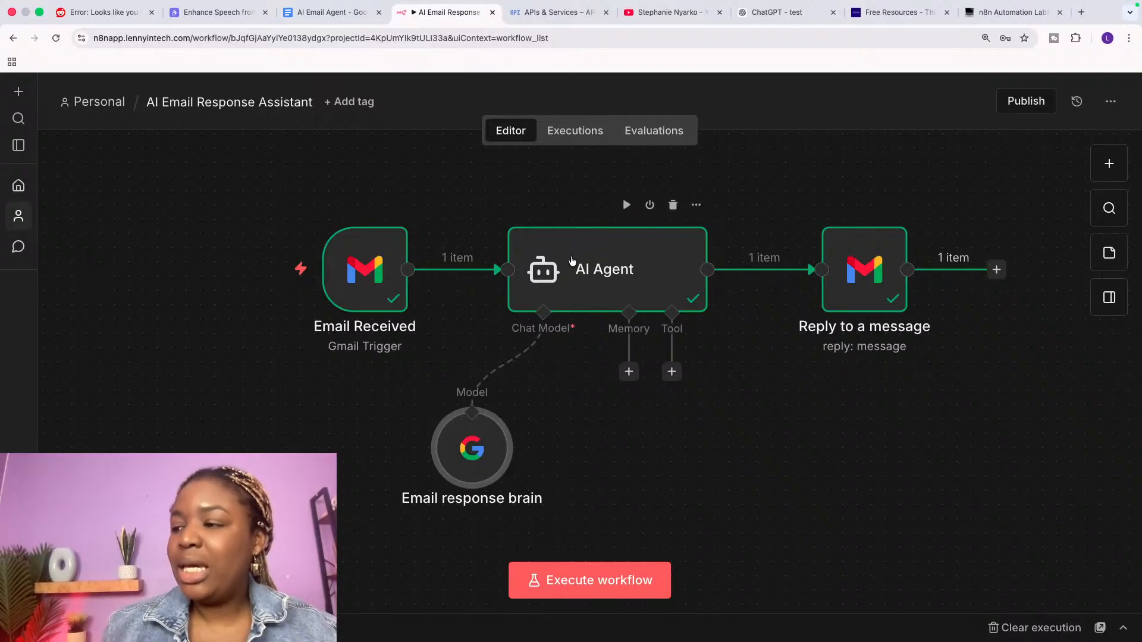
Step: Rename the AI Agent node to 'Email drafter'
double_click(600, 272)
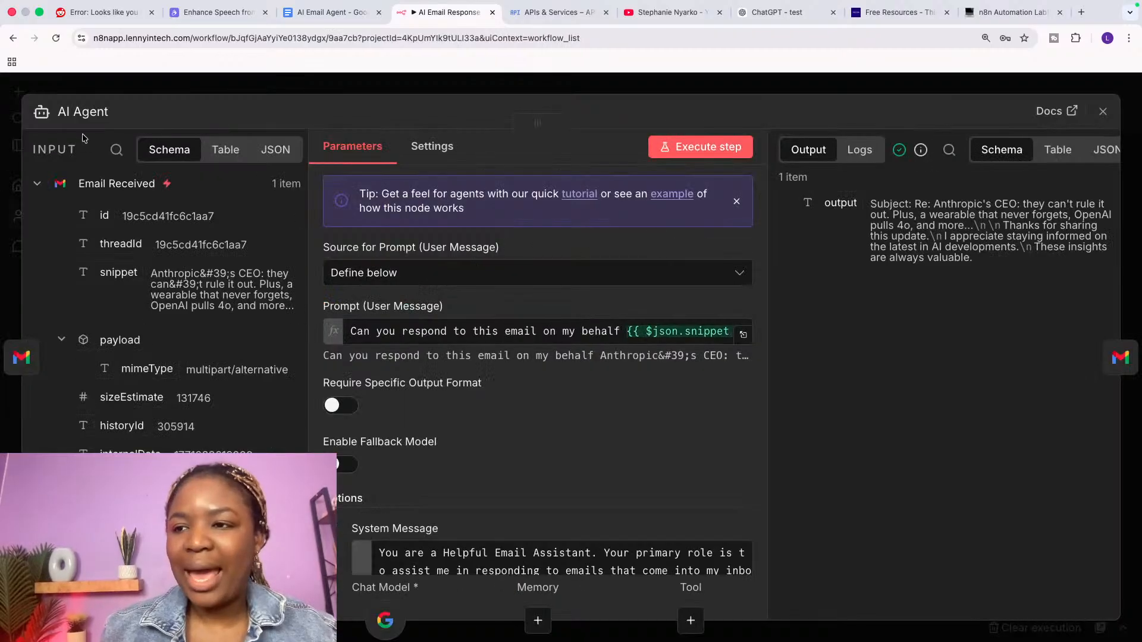
click(85, 112)
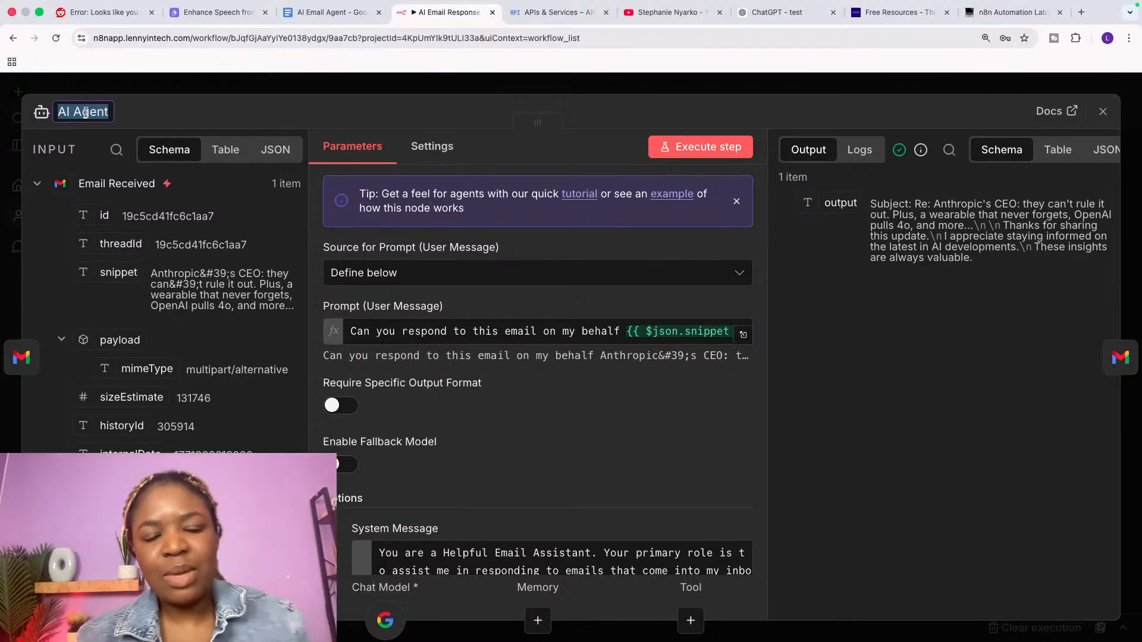
text(AI)
key(BackSpace)
key(BackSpace)
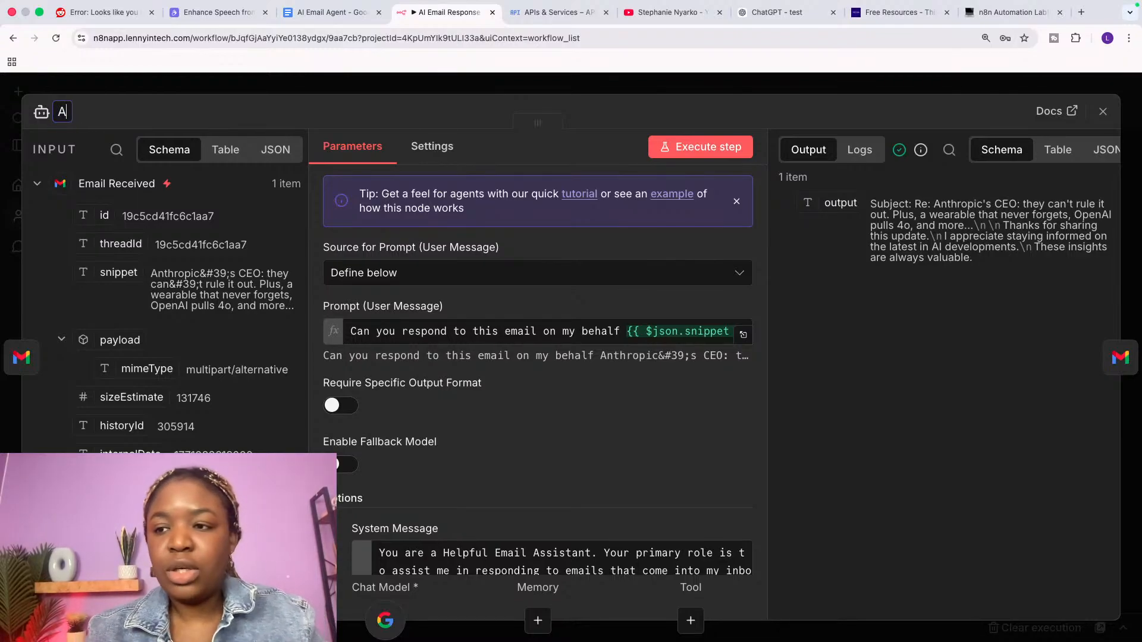
text(Ema)
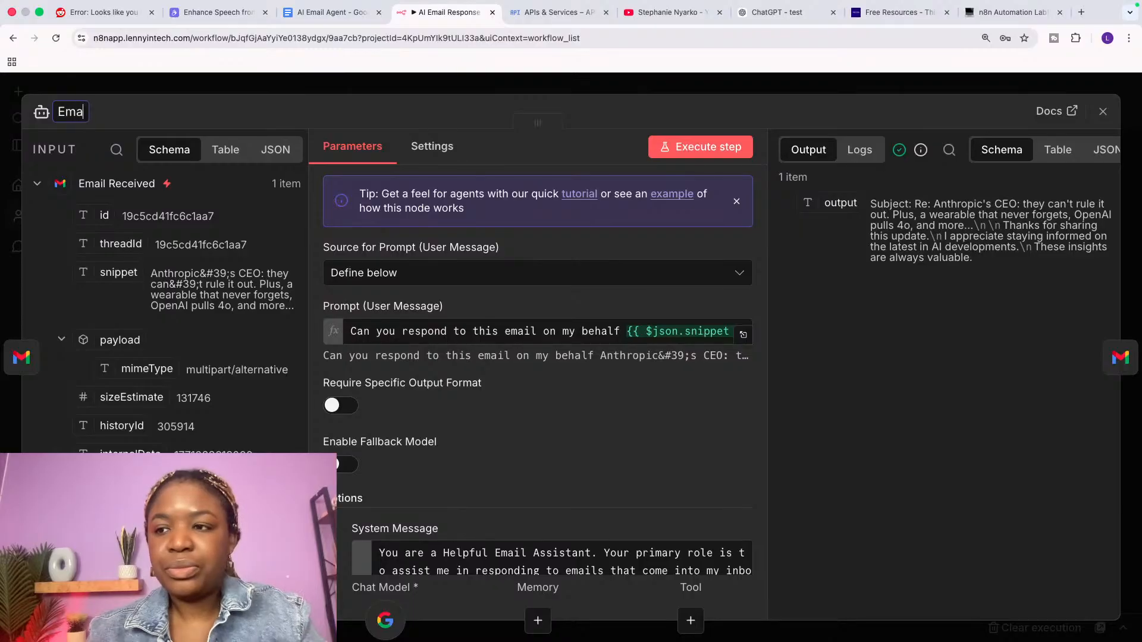
text(il drafter)
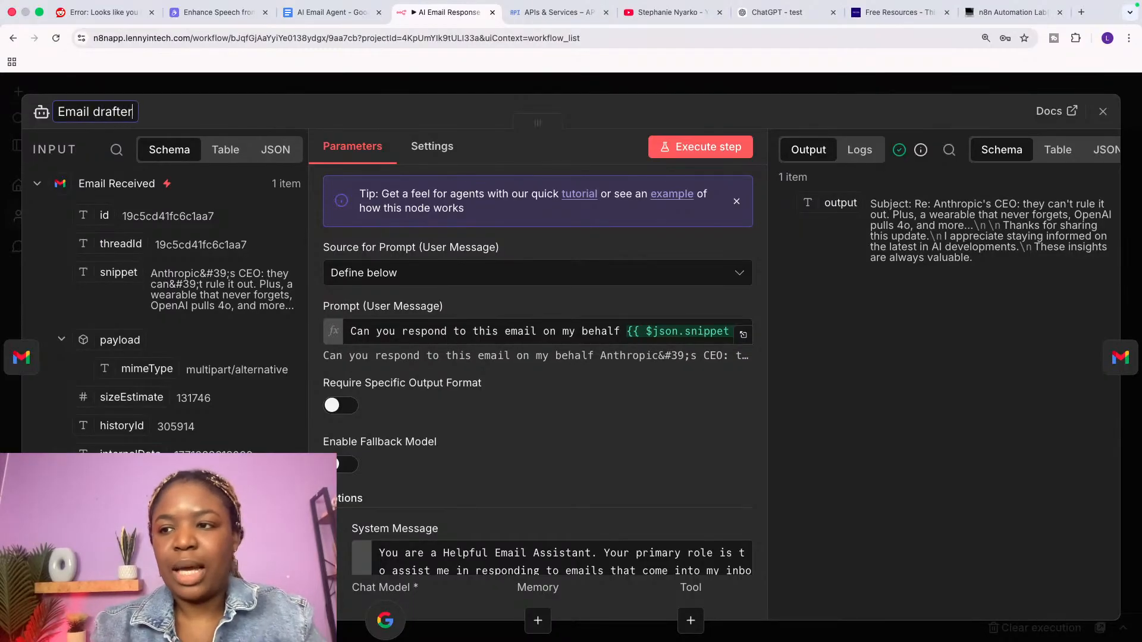
click(306, 89)
scroll(592, 368, right, 2)
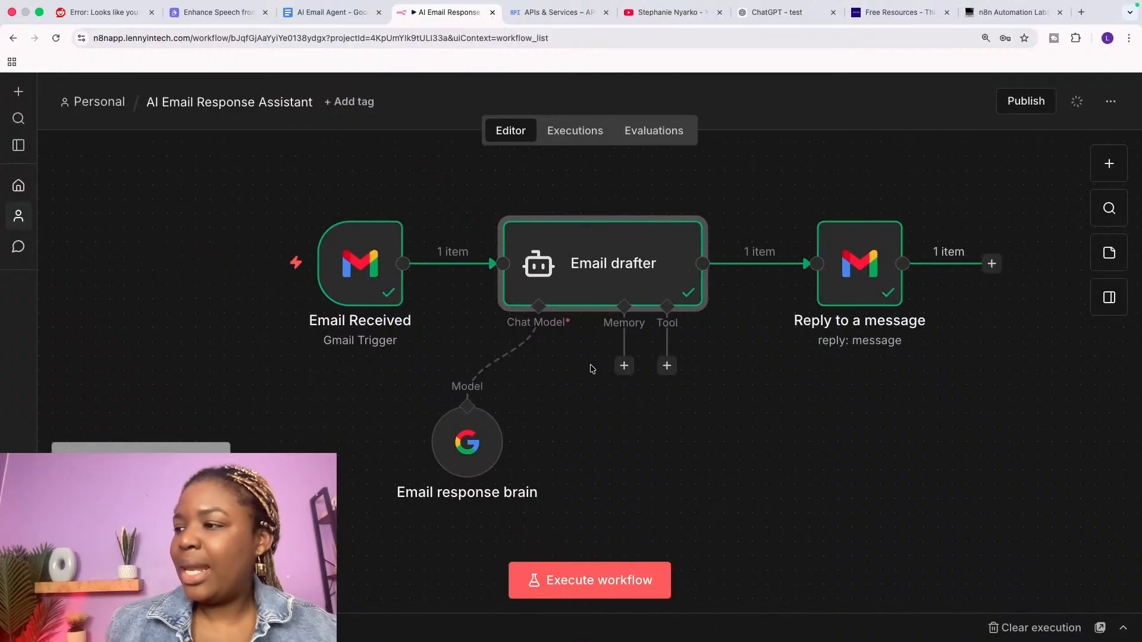
scroll(592, 369, right, 3)
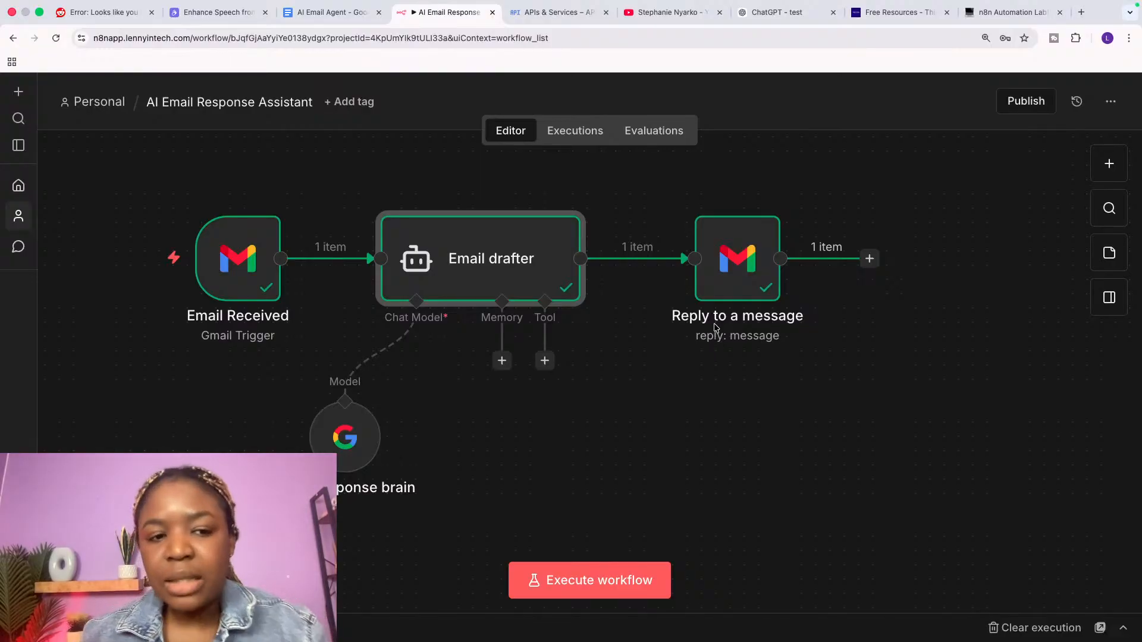
mouse_move(721, 245)
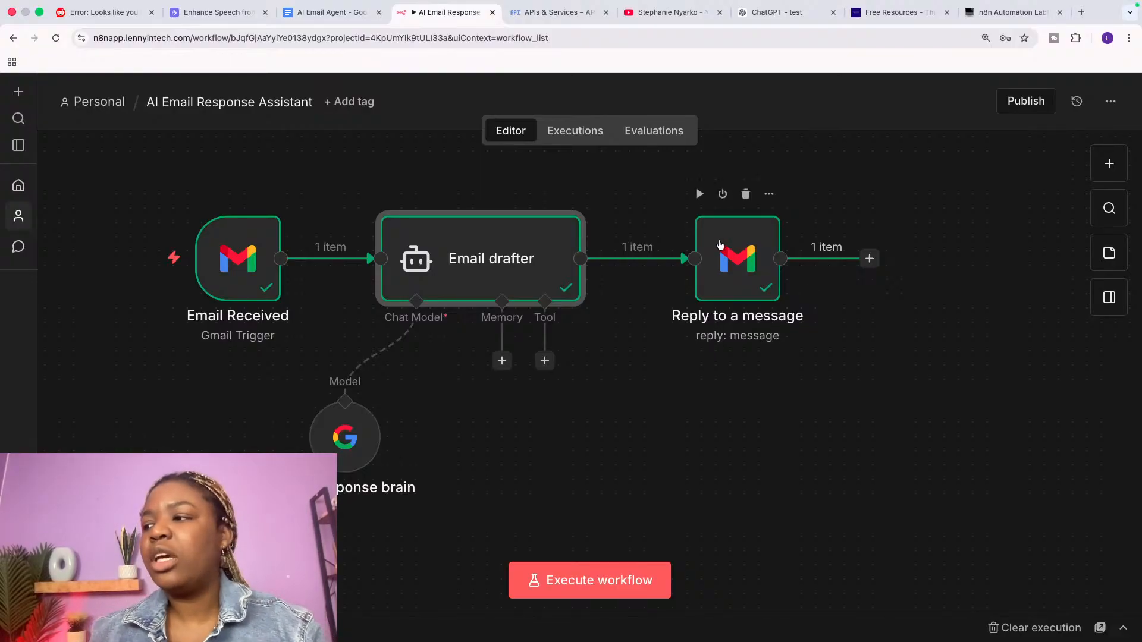
Step: Rename the 'Reply to a message' node to 'Respond to email received'
double_click(729, 277)
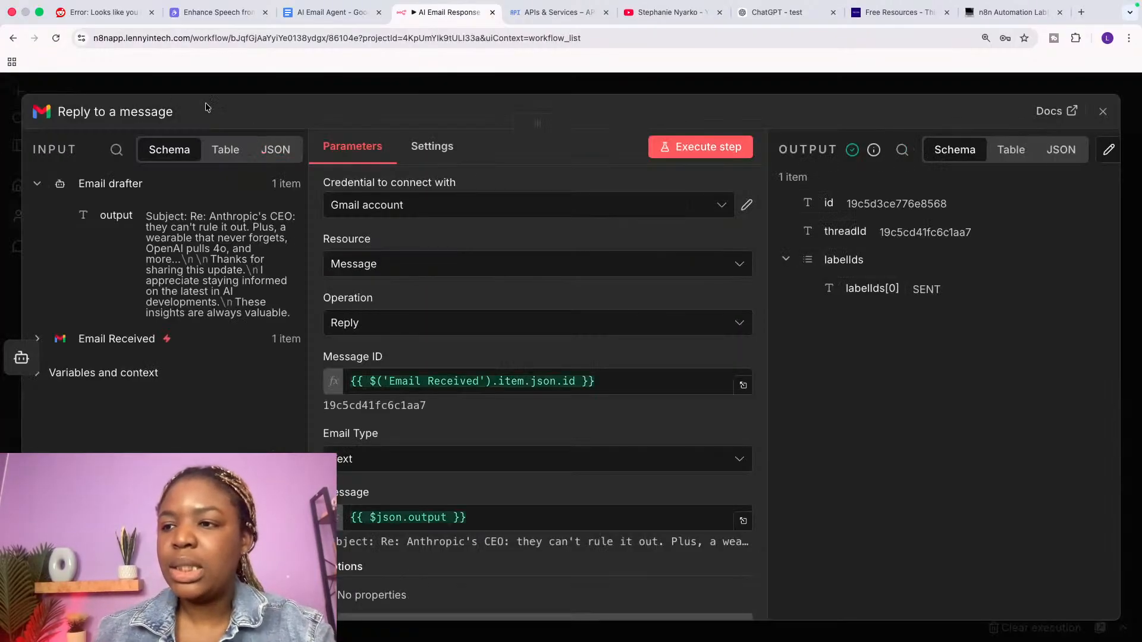
click(154, 111)
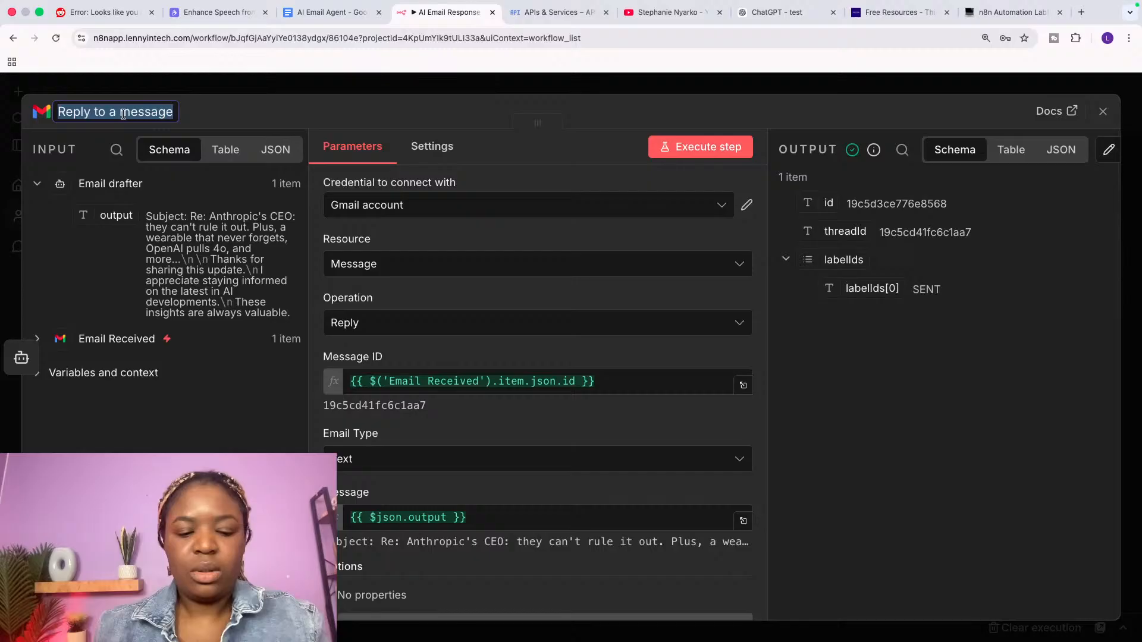
text(Respond )
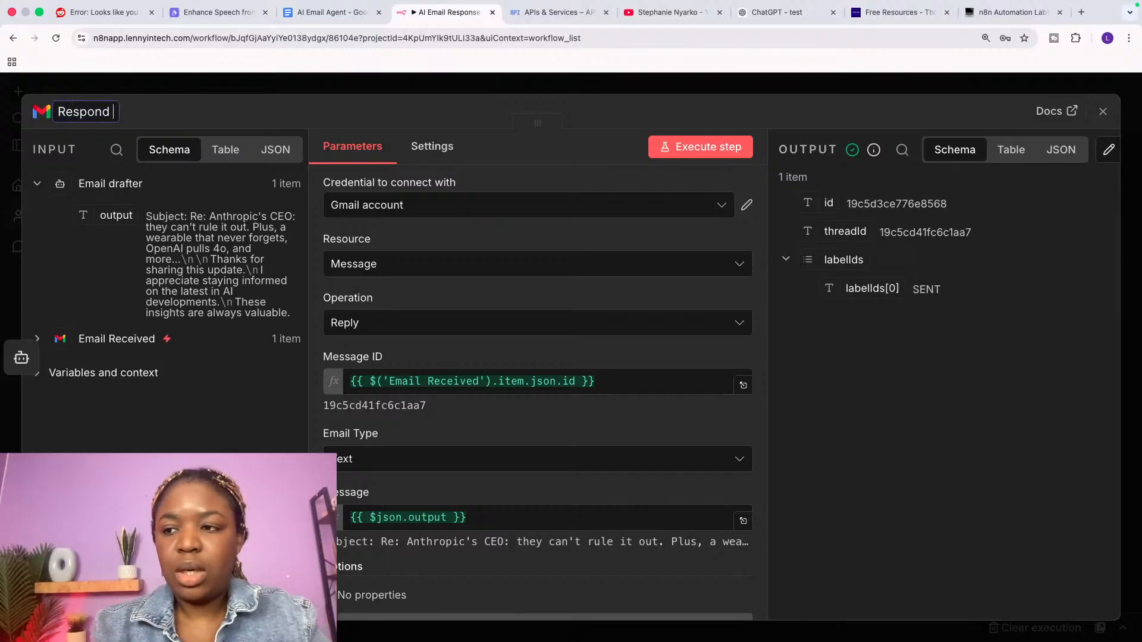
text(to email r)
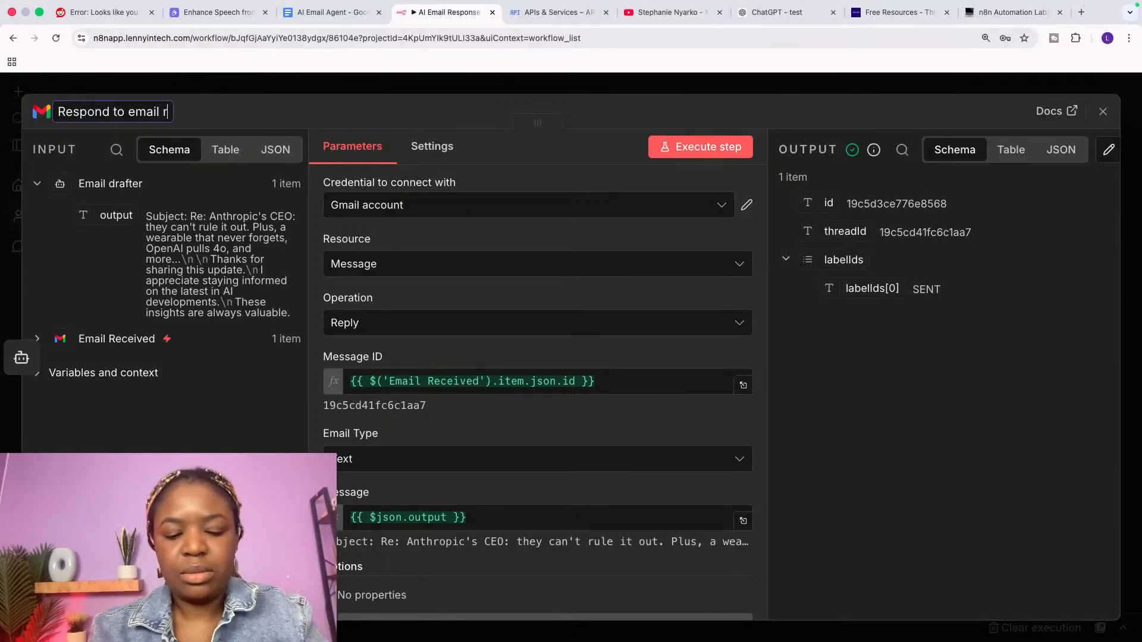
text(eceived)
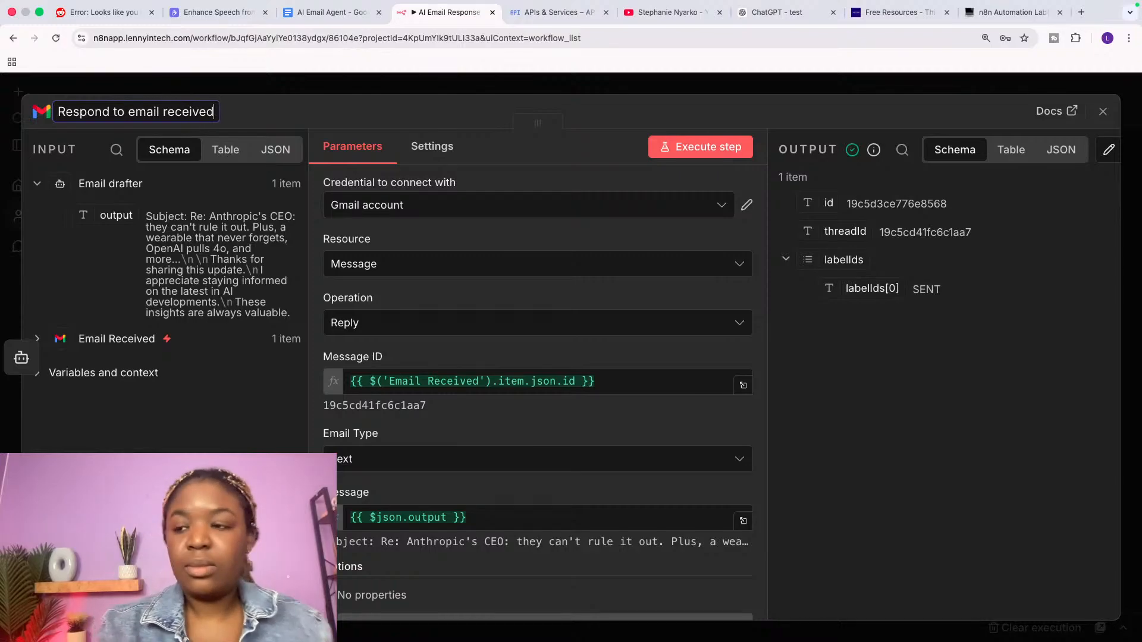
click(1103, 111)
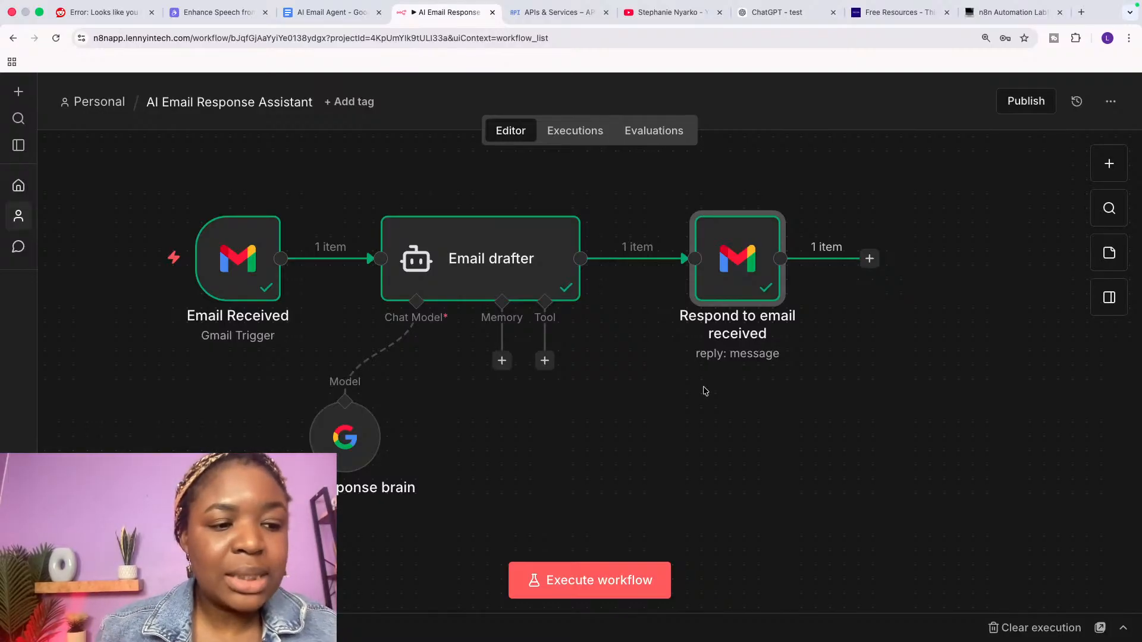
Step: Add a sticky note behind Email Received, resize it, then delete the Email Received node
click(1107, 164)
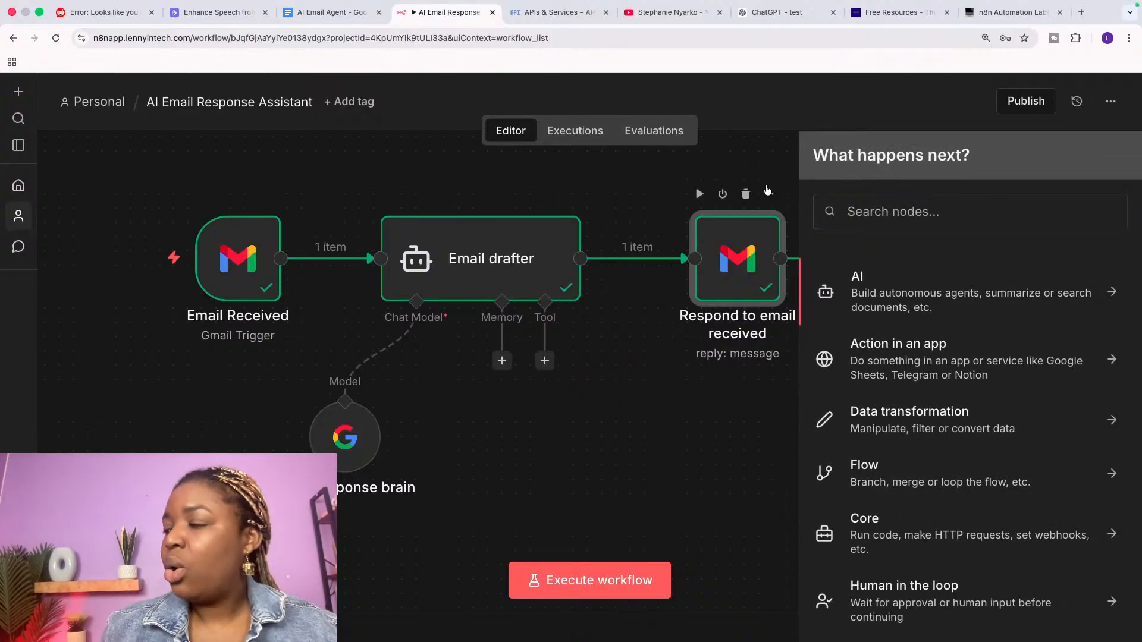
click(767, 194)
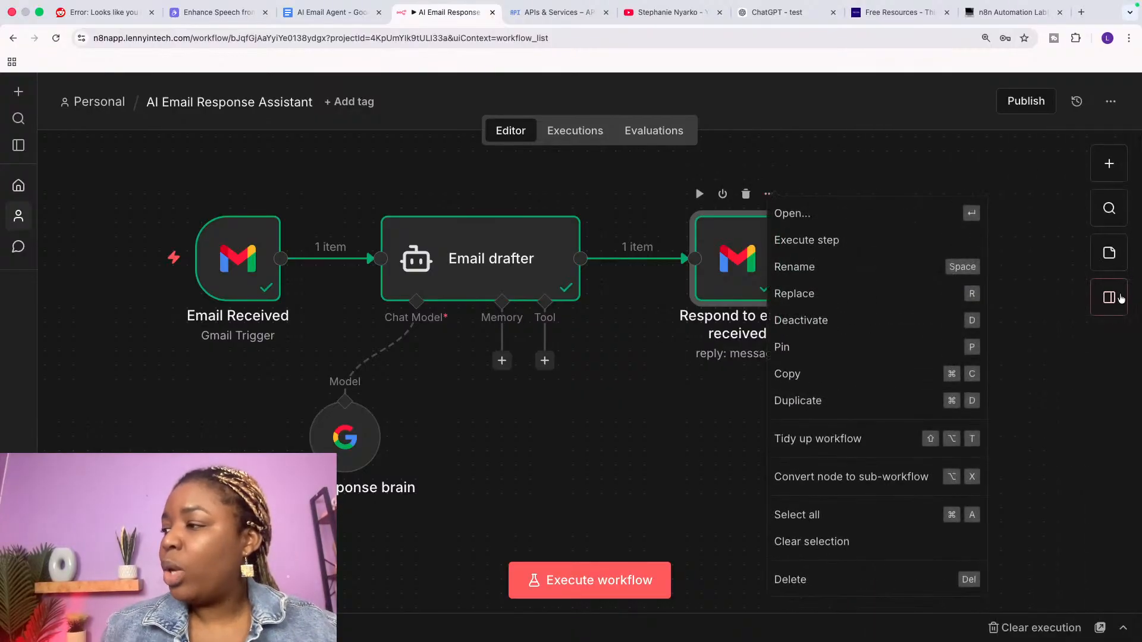
click(1109, 254)
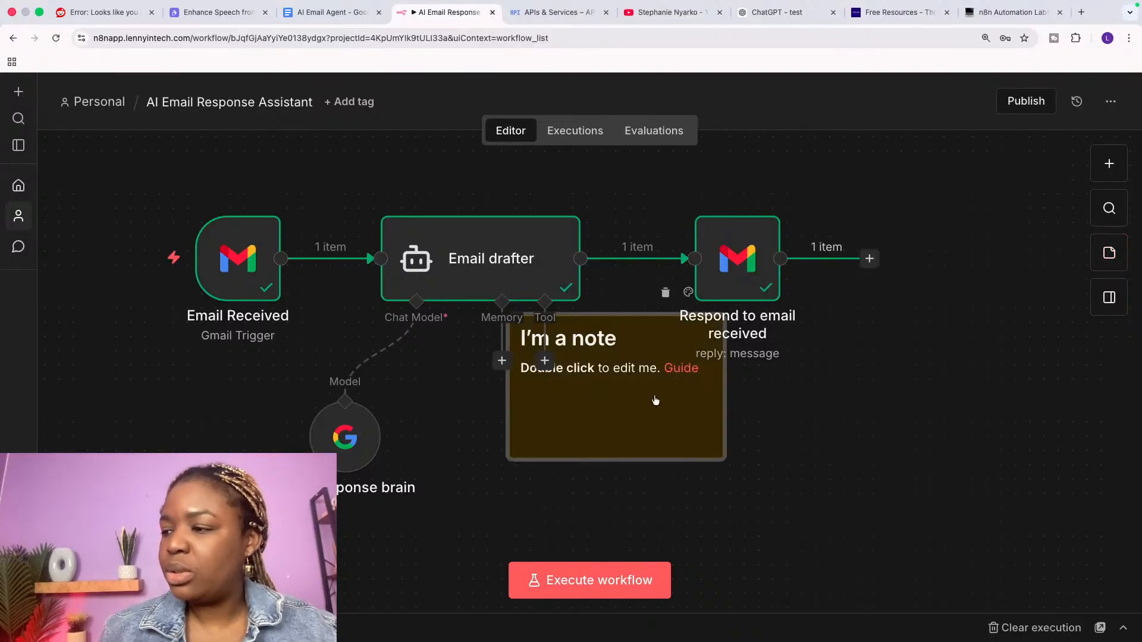
drag(655, 401, 307, 223)
mouse_move(382, 145)
mouse_down()
mouse_move(453, 149)
mouse_move(394, 138)
mouse_up()
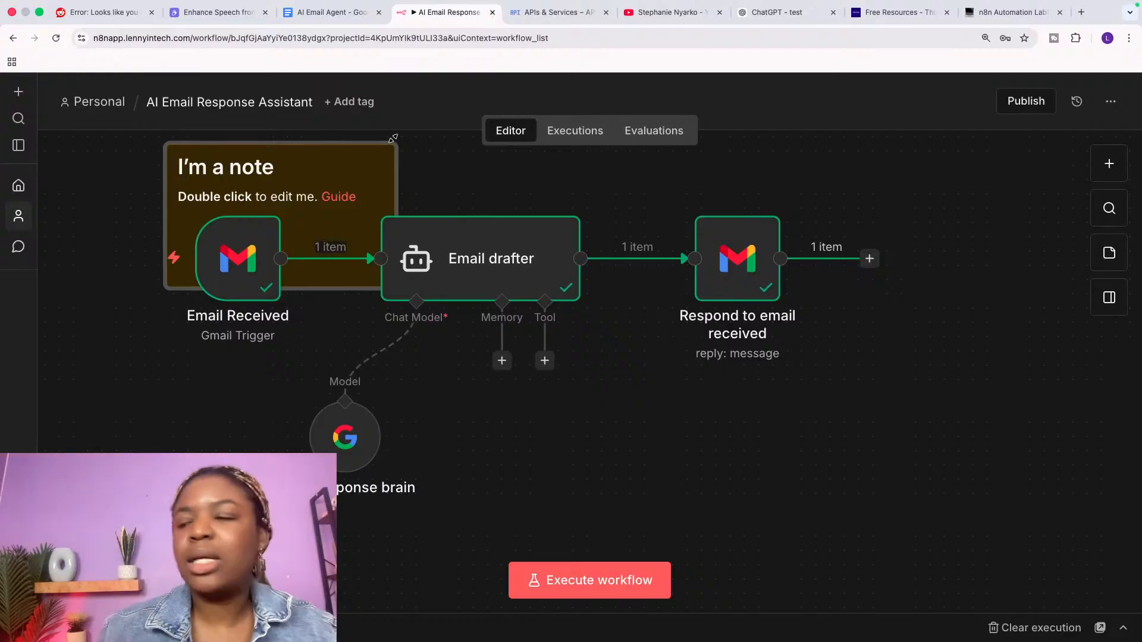
drag(338, 290, 338, 332)
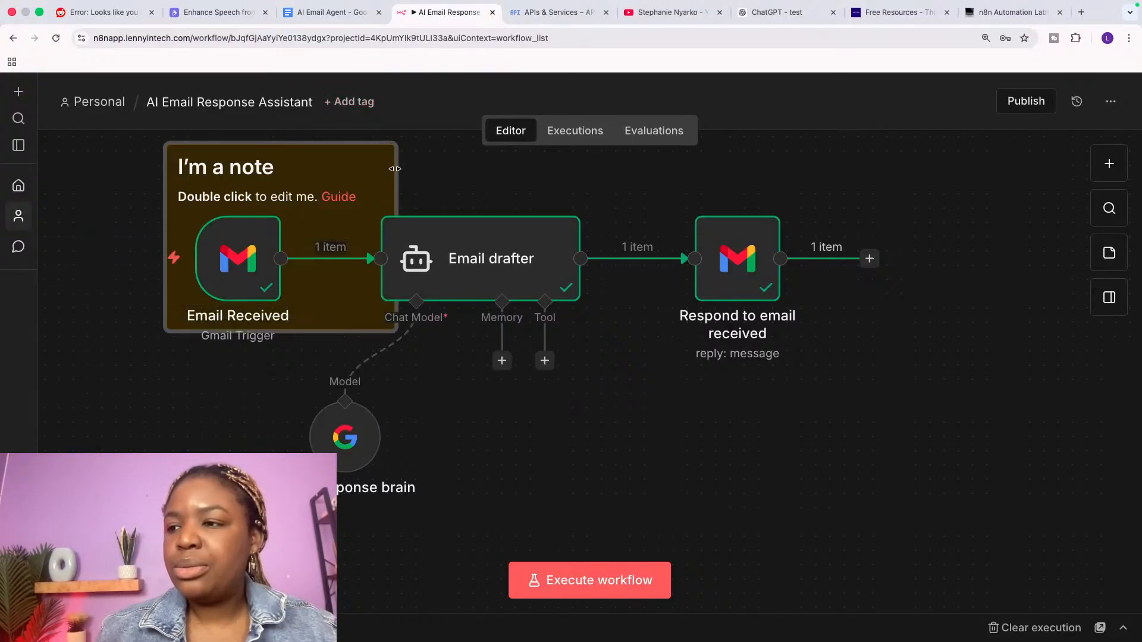
mouse_move(394, 169)
mouse_down()
mouse_move(442, 168)
mouse_move(389, 169)
mouse_up()
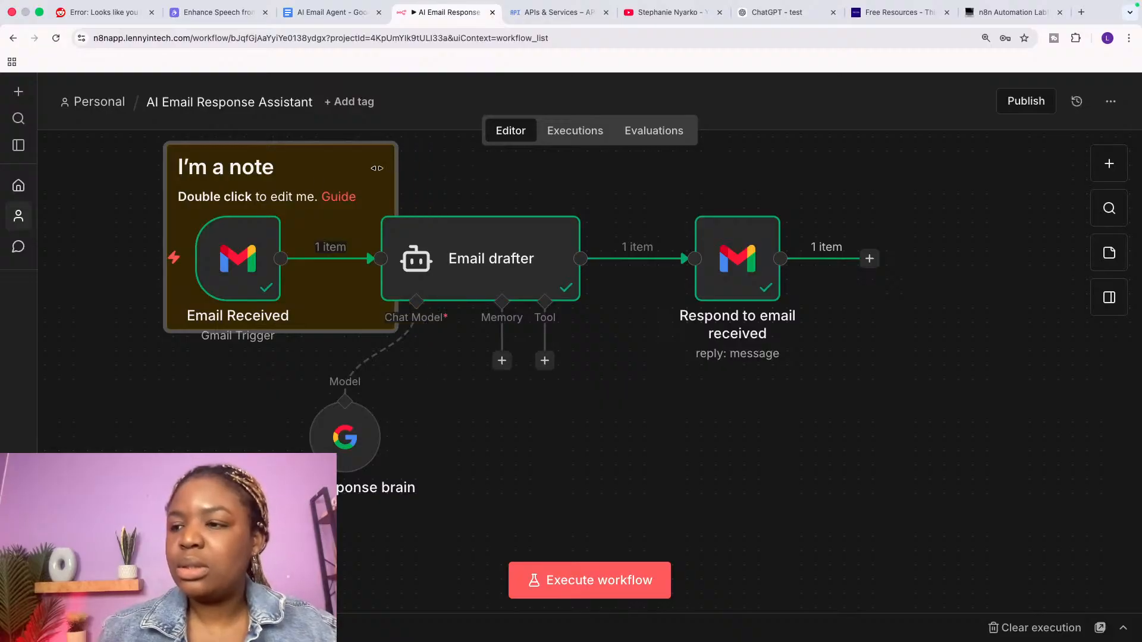
click(248, 192)
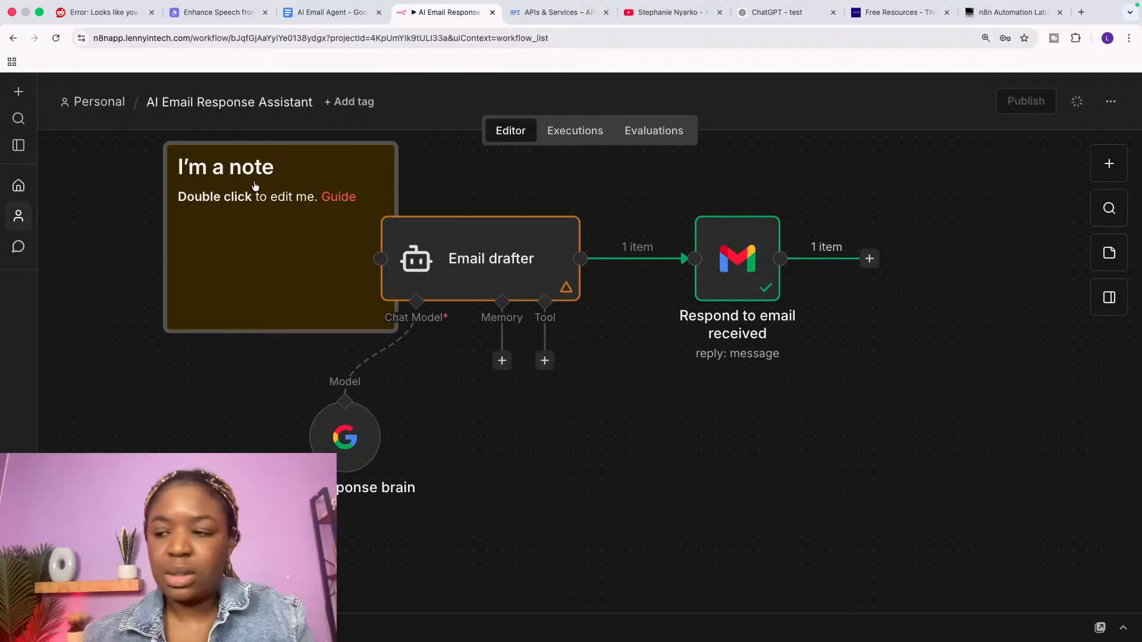
Step: Undo the deletion and label the note 'This node triggers the entire automation', narrowed to fit
key(ctrl+z)
double_click(285, 173)
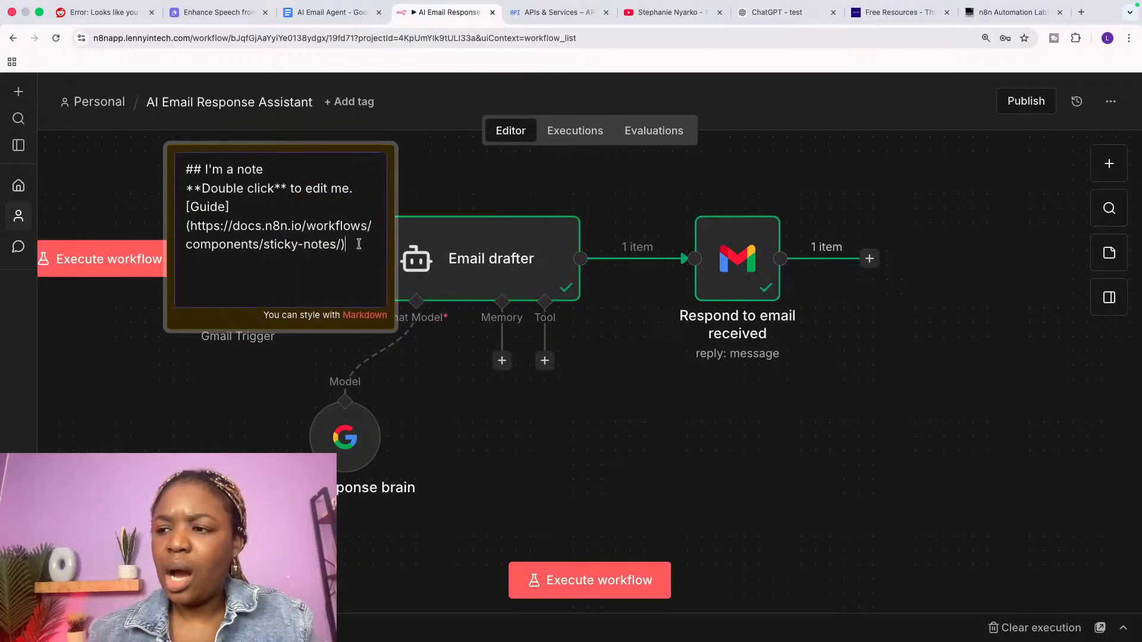
key(ctrl+a)
text(This no)
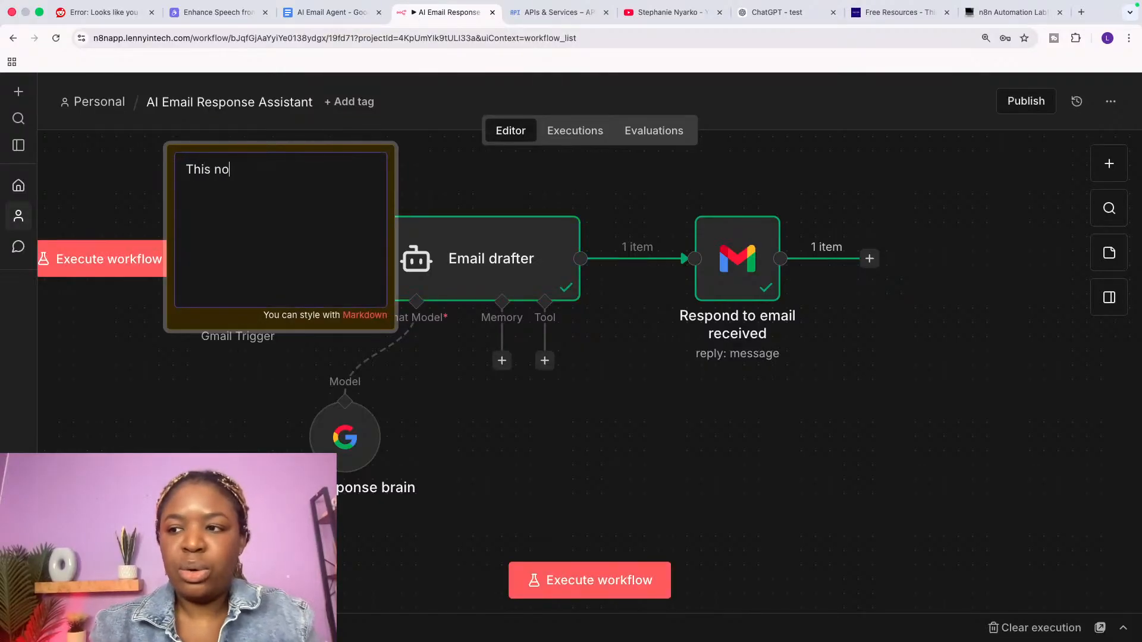
text(de trigger)
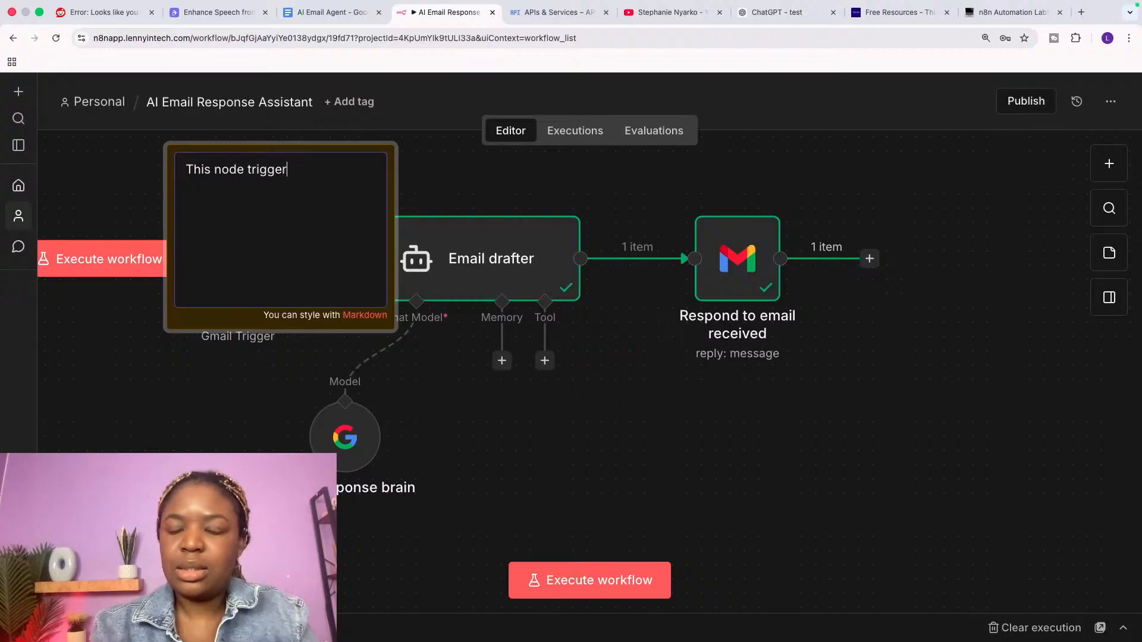
text(s the enyt)
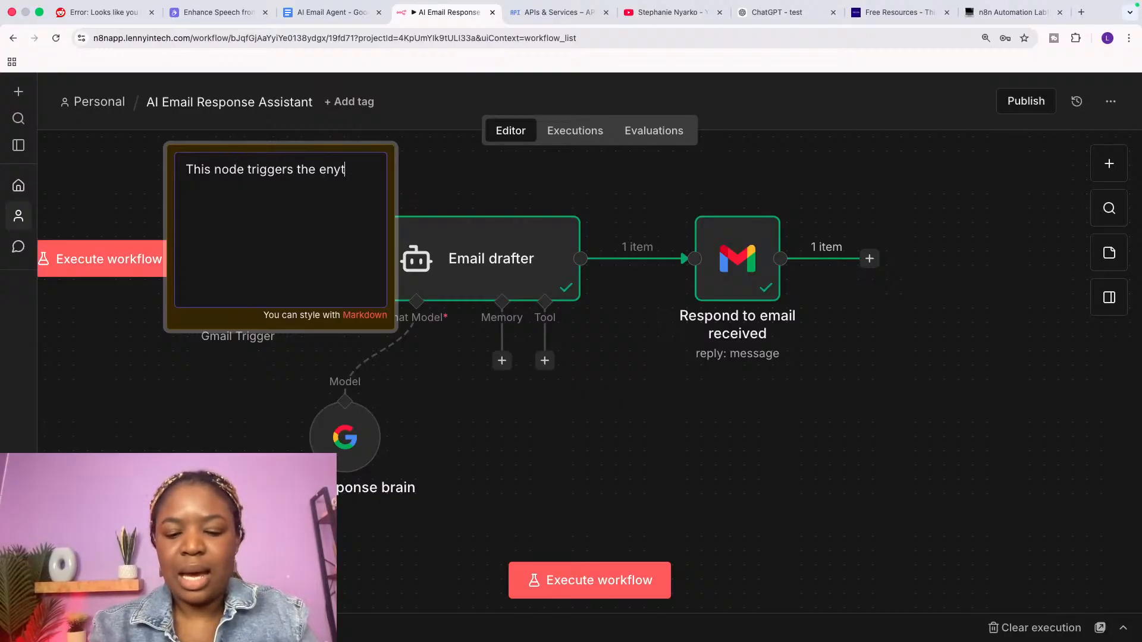
text(ire)
key(BackSpace)
key(BackSpace)
key(BackSpace)
key(BackSpace)
key(BackSpace)
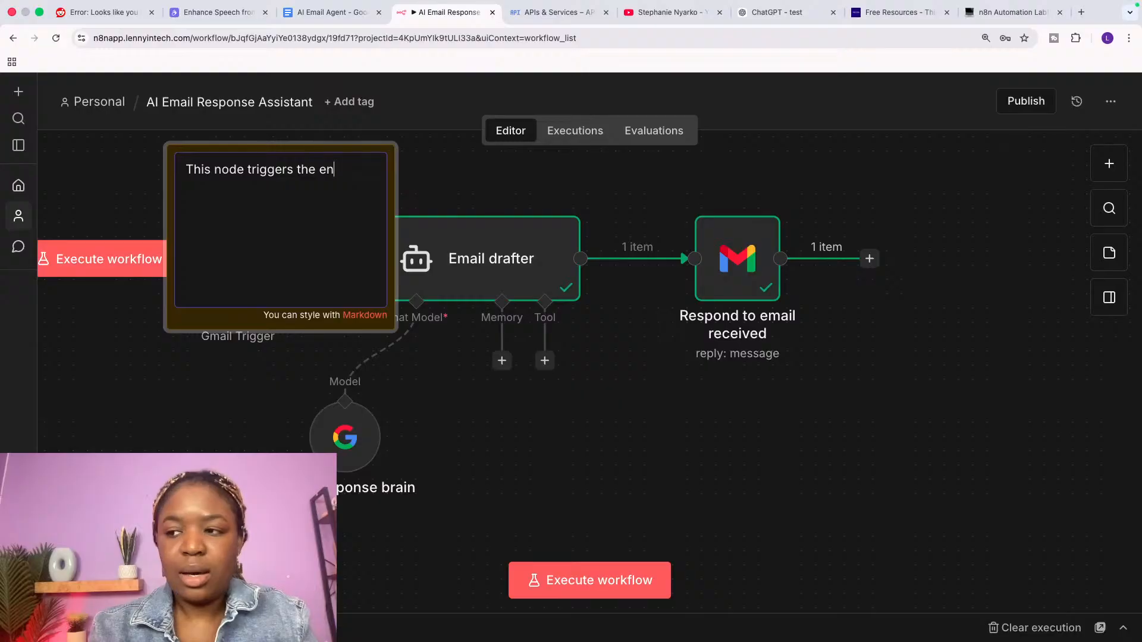
text(tire a)
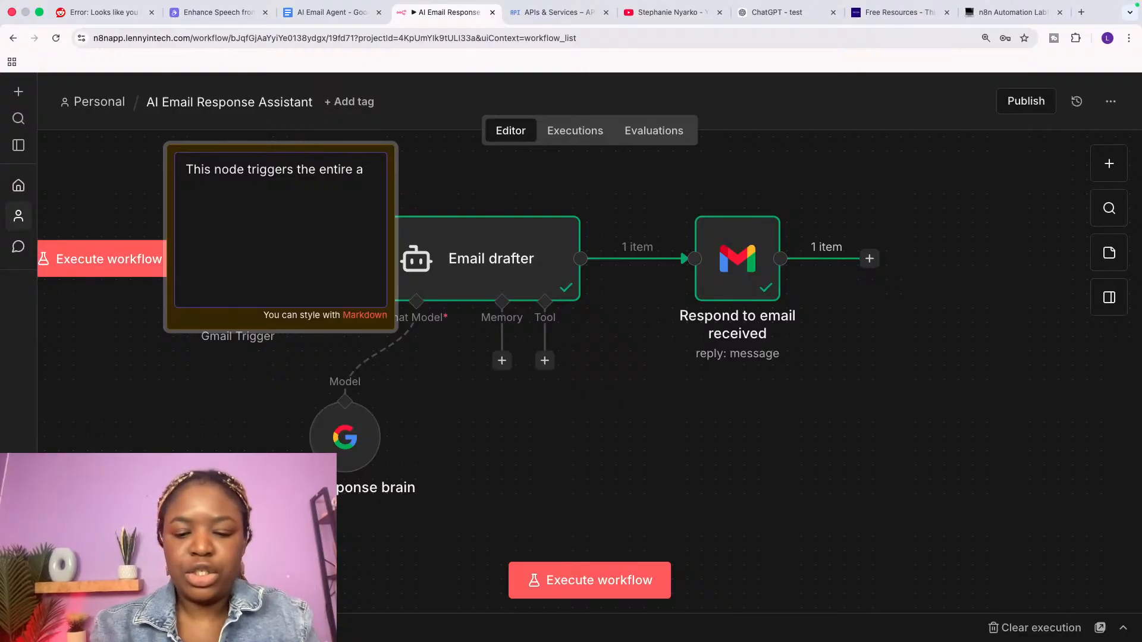
text(iutomation)
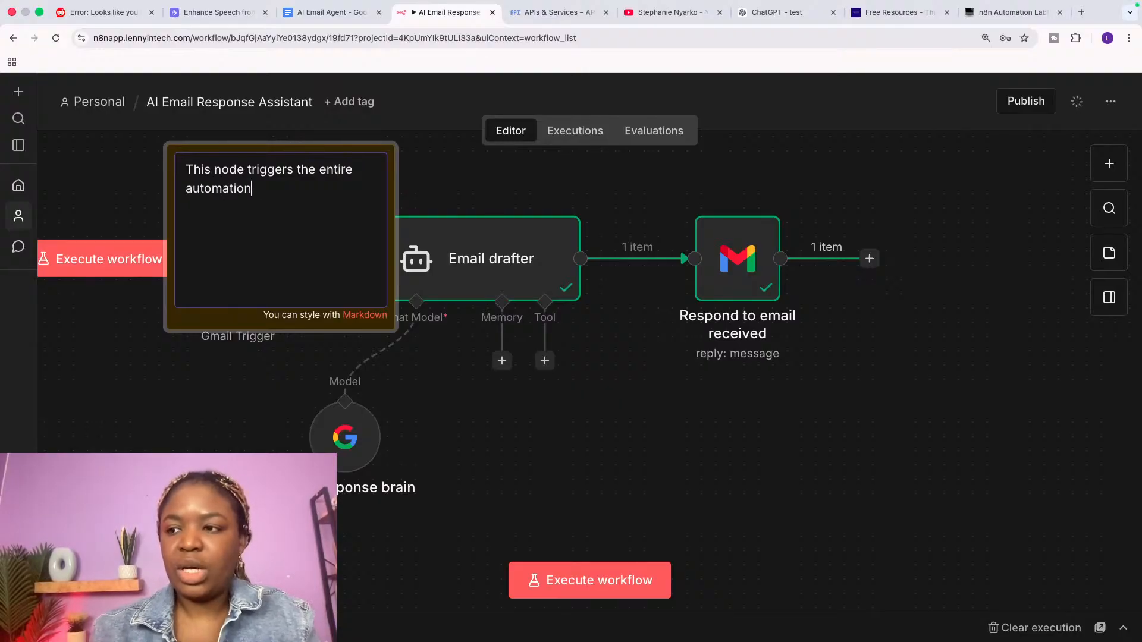
click(411, 170)
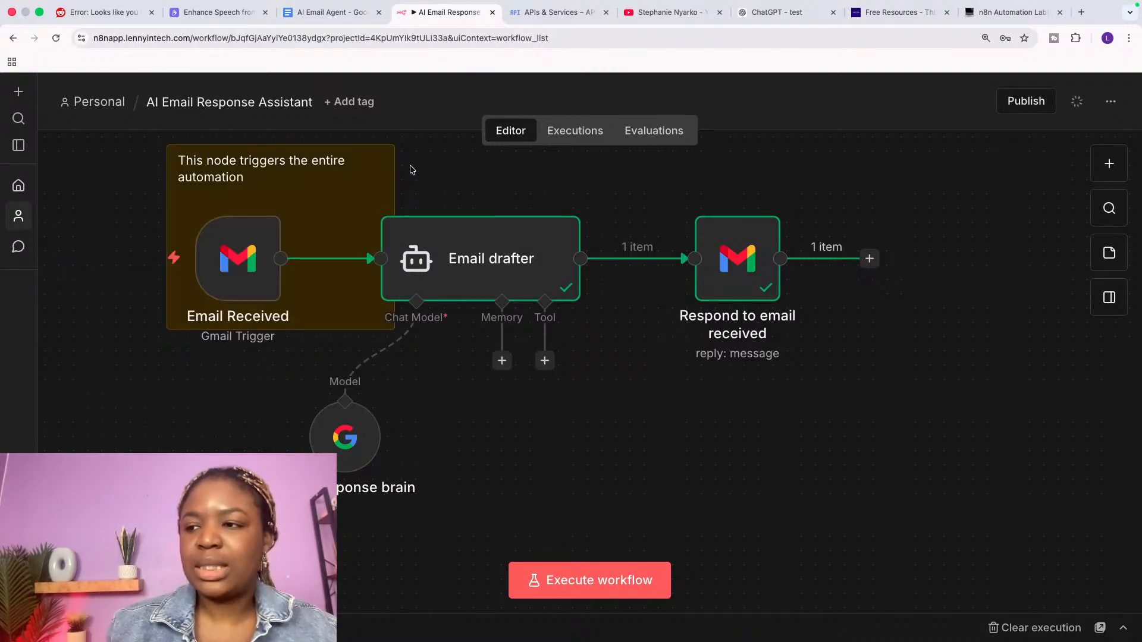
drag(393, 193, 355, 191)
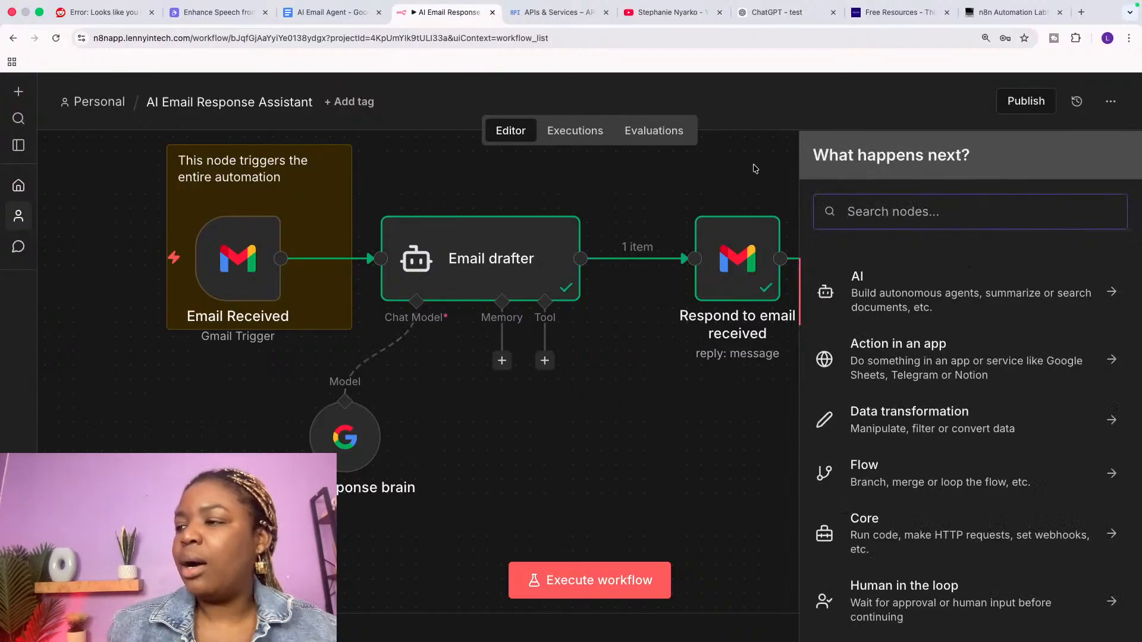
Step: Add a second sticky note sized around Email drafter and colour it red
click(754, 168)
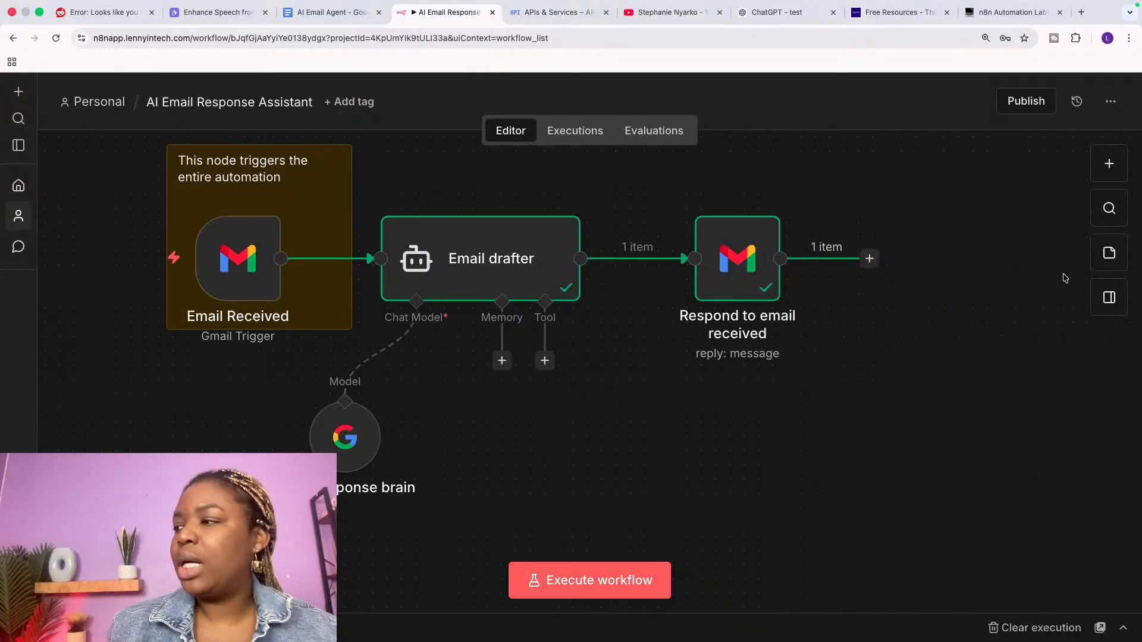
click(1109, 253)
drag(589, 413, 448, 245)
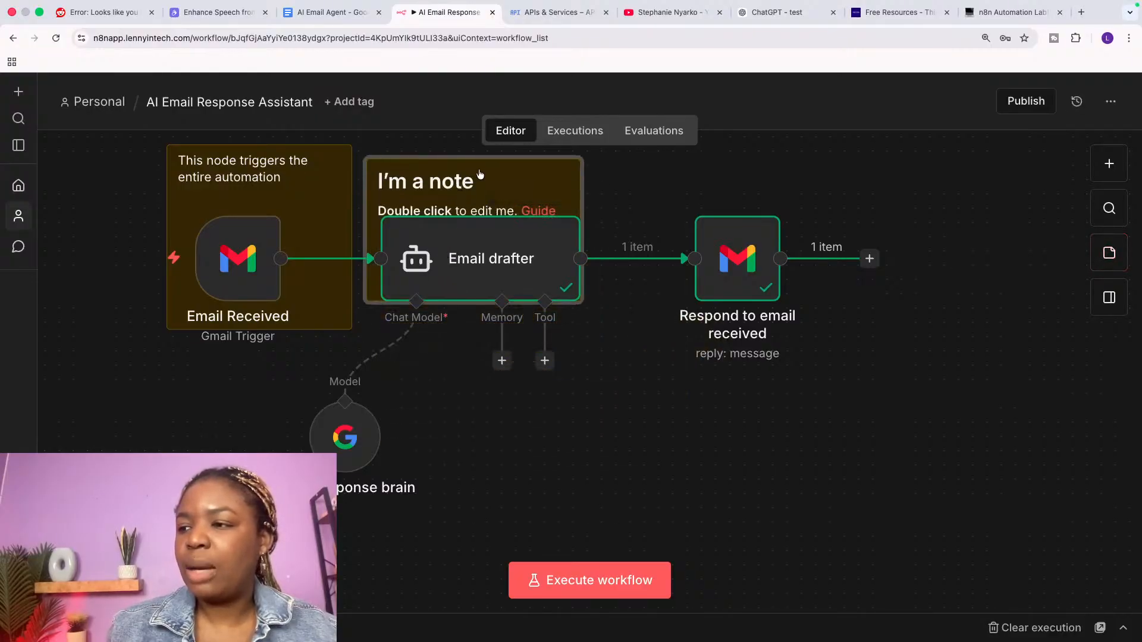
scroll(480, 174, up, 2)
mouse_move(552, 242)
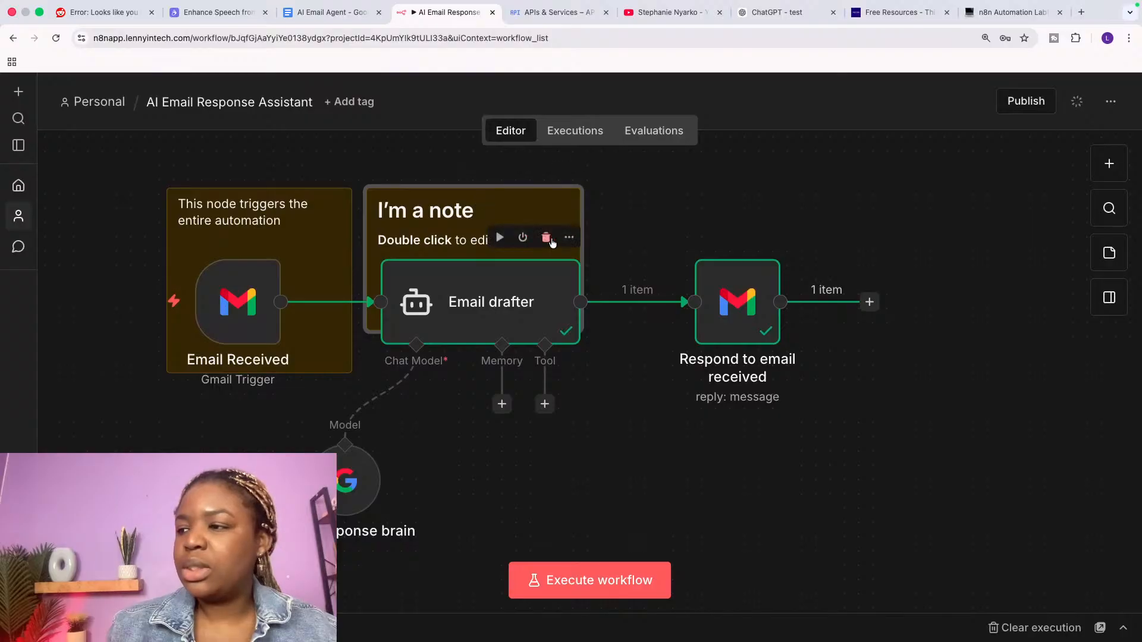
drag(581, 224, 654, 226)
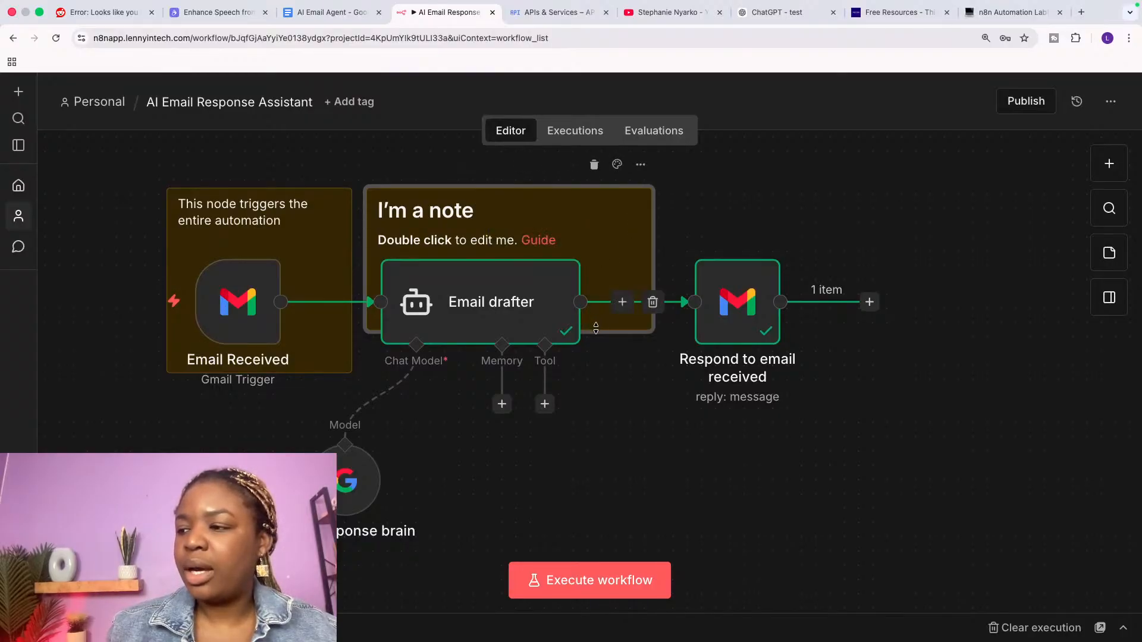
drag(595, 328, 594, 450)
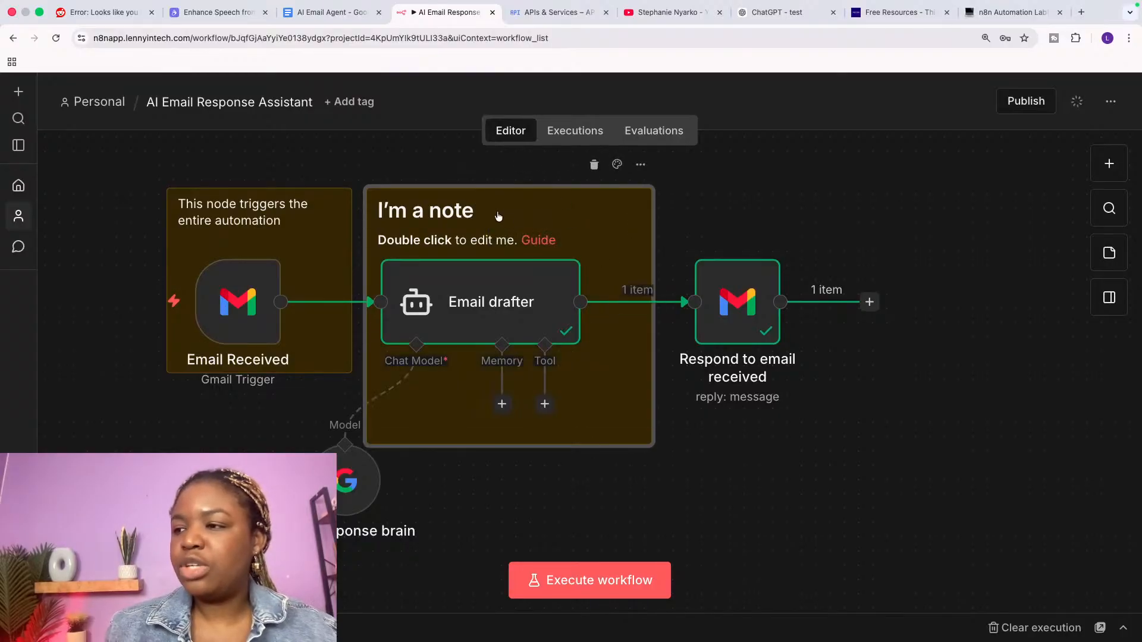
double_click(451, 213)
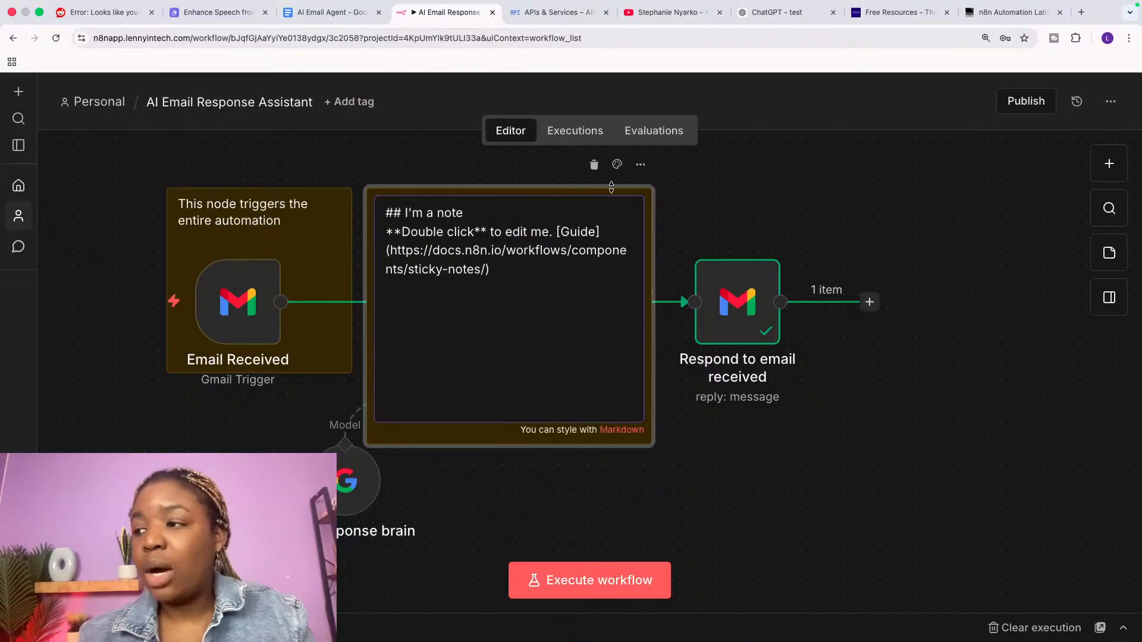
click(617, 164)
click(581, 148)
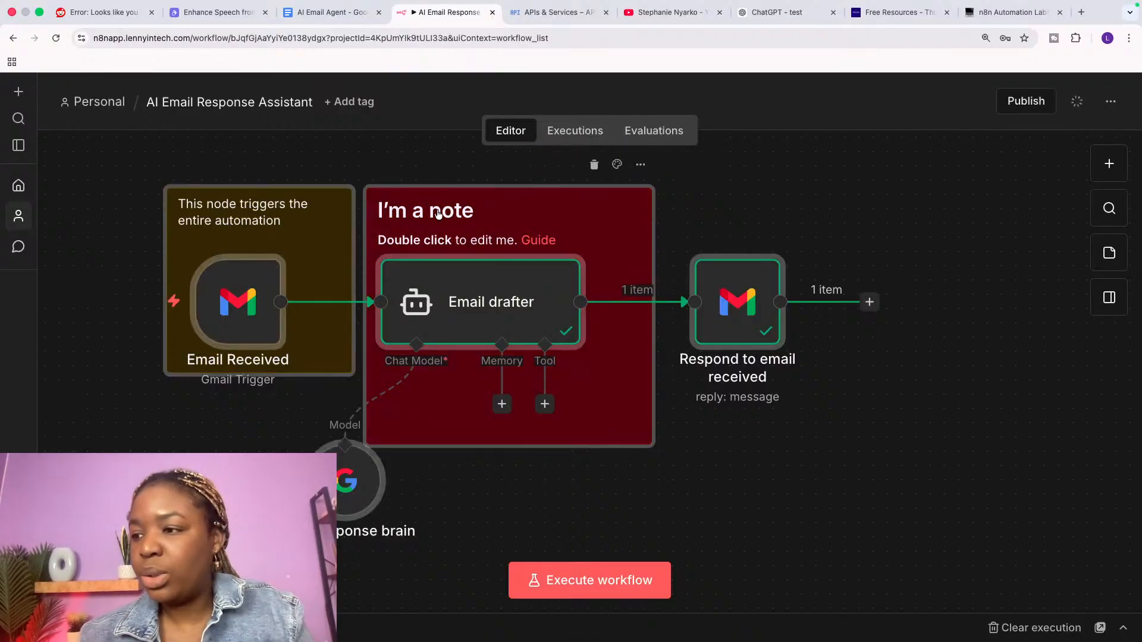
Step: Replace the red note's text with 'This node drafts the email response'
double_click(474, 207)
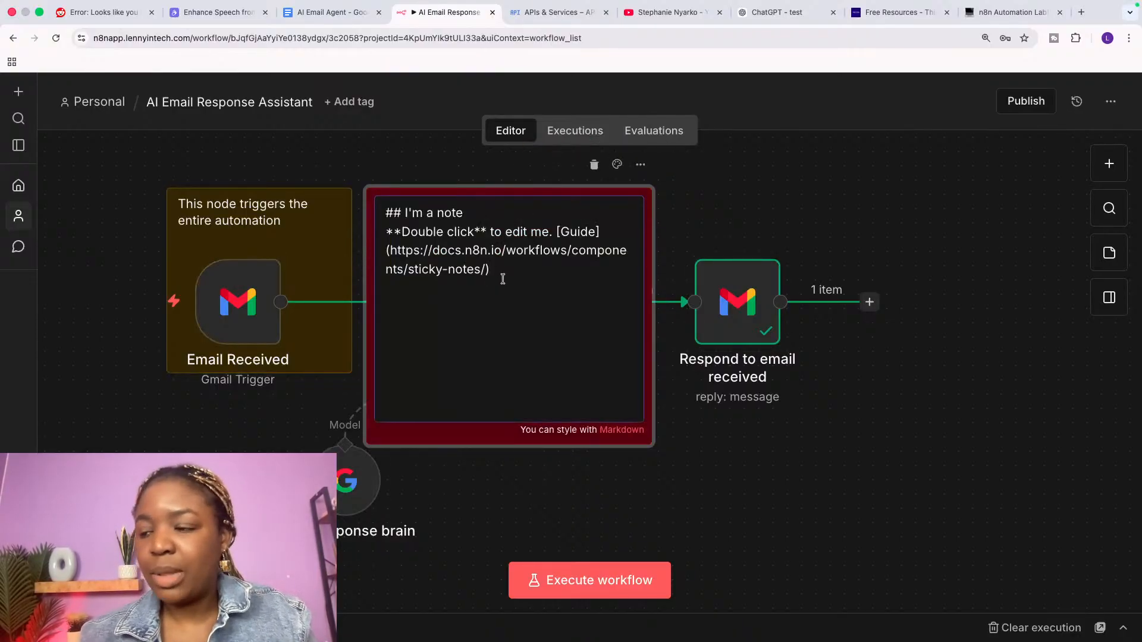
drag(502, 275, 376, 199)
text(This n)
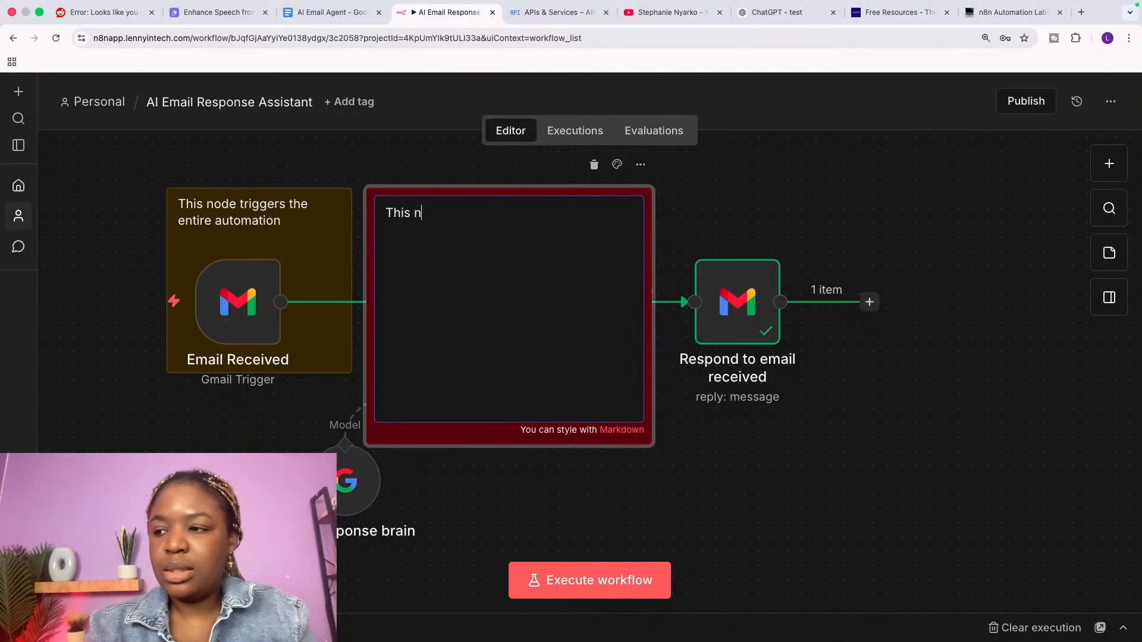
text(ode dre)
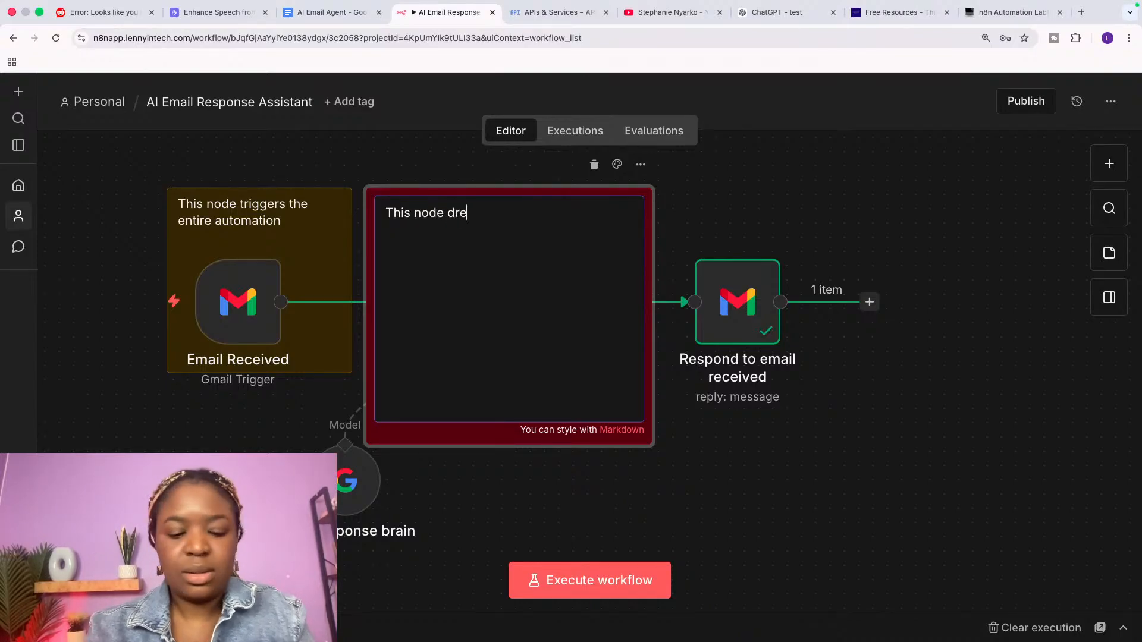
text(afts the e)
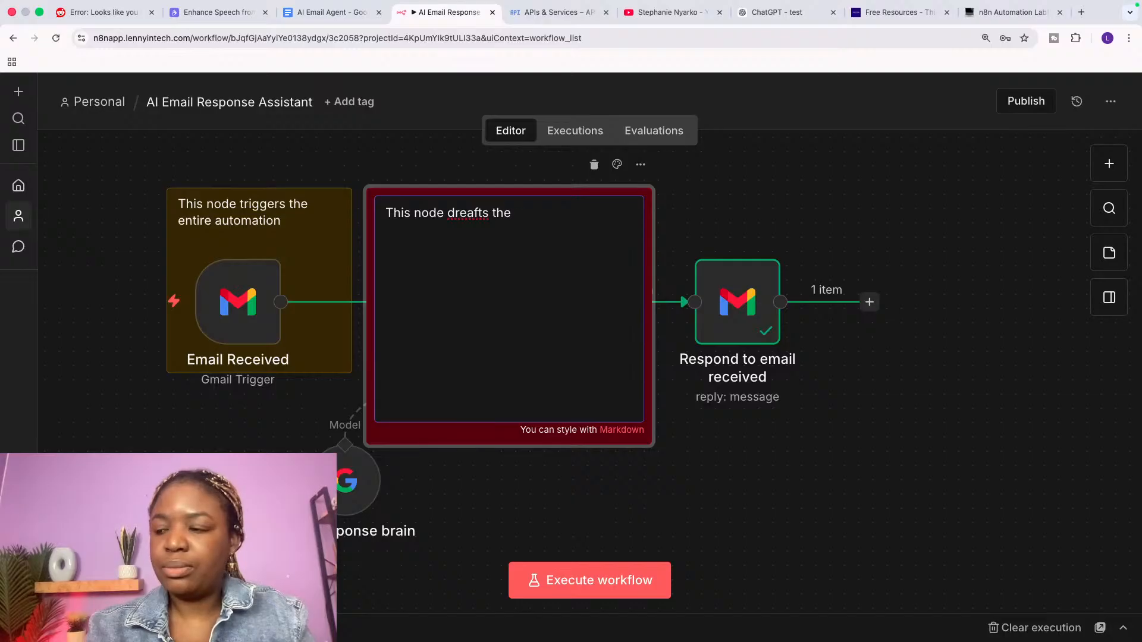
key(BackSpace)
key(BackSpace)
key(BackSpace)
key(BackSpace)
key(BackSpace)
key(BackSpace)
key(BackSpace)
key(BackSpace)
key(BackSpace)
text(a)
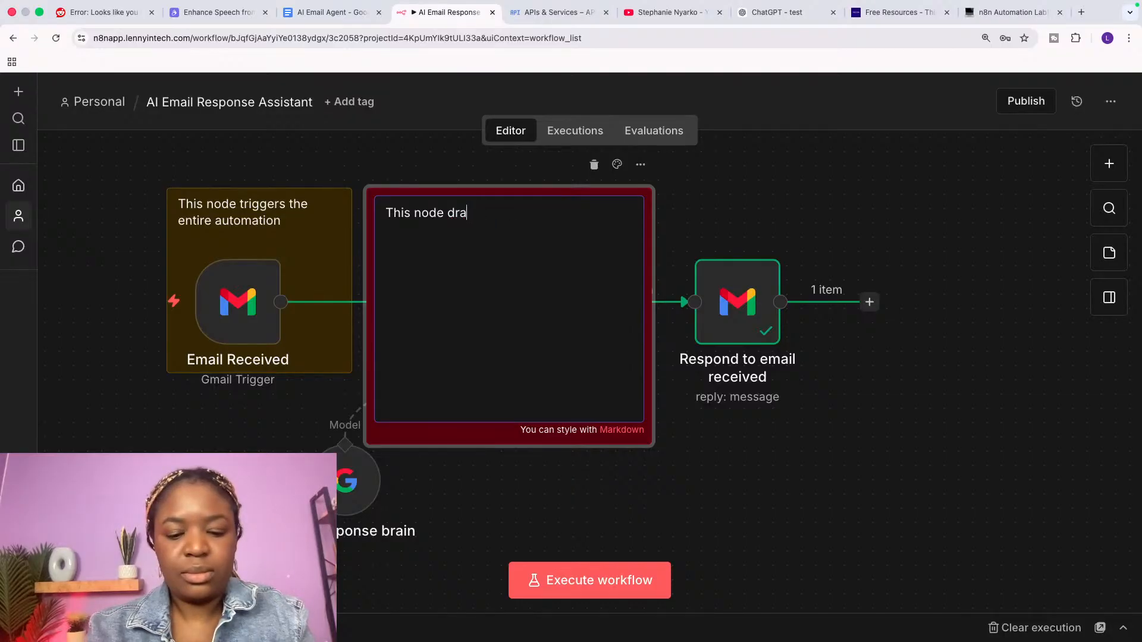
text(fts the em)
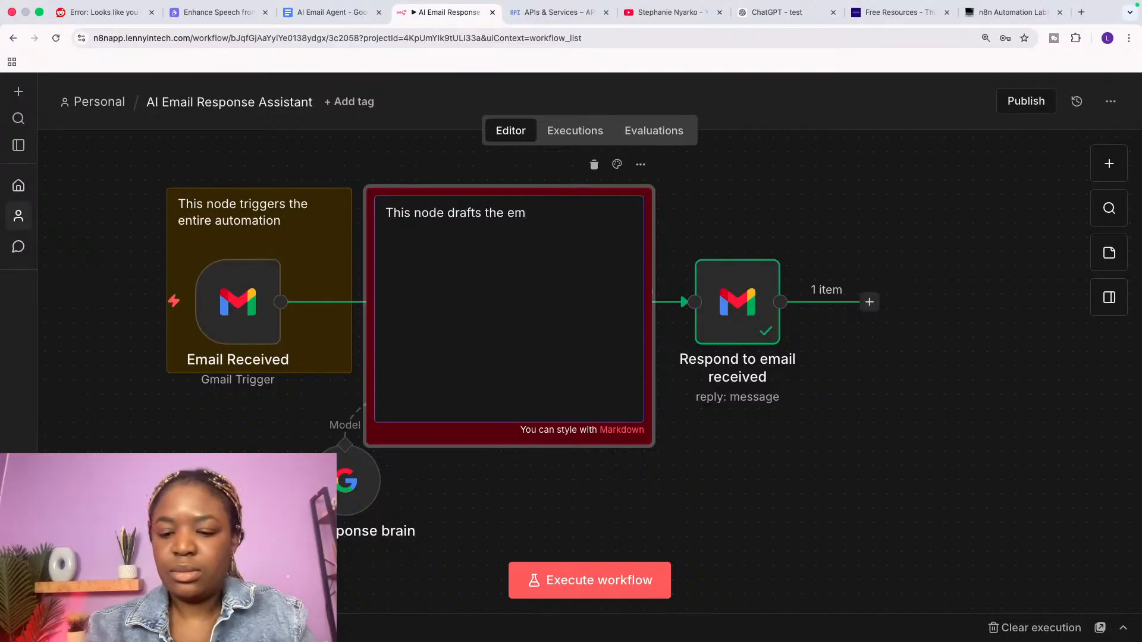
text(ail response)
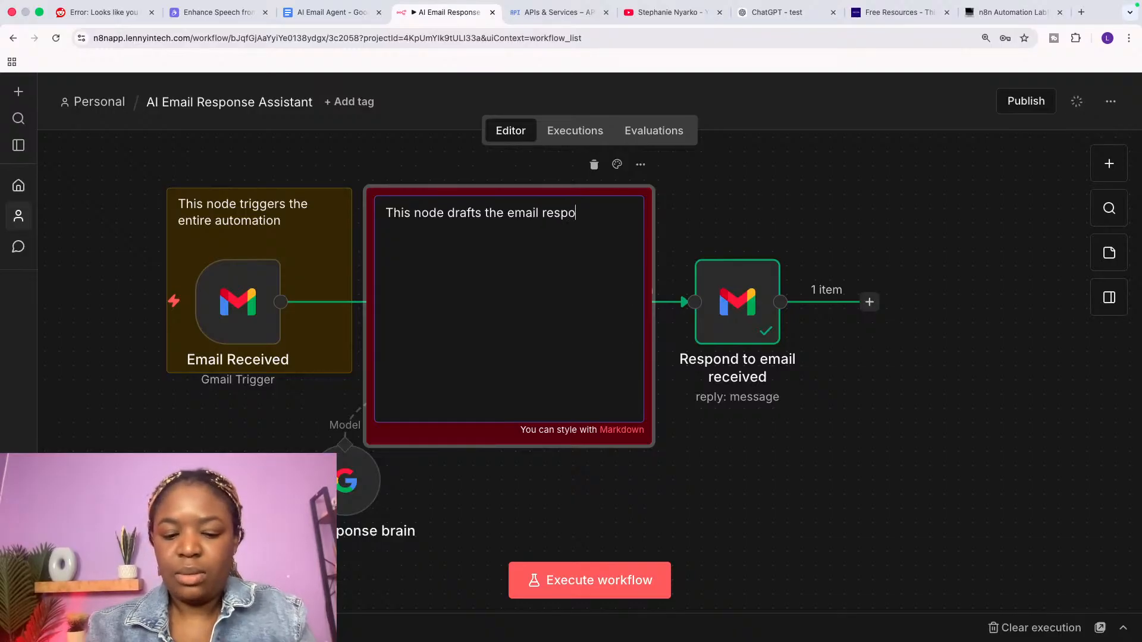
click(816, 196)
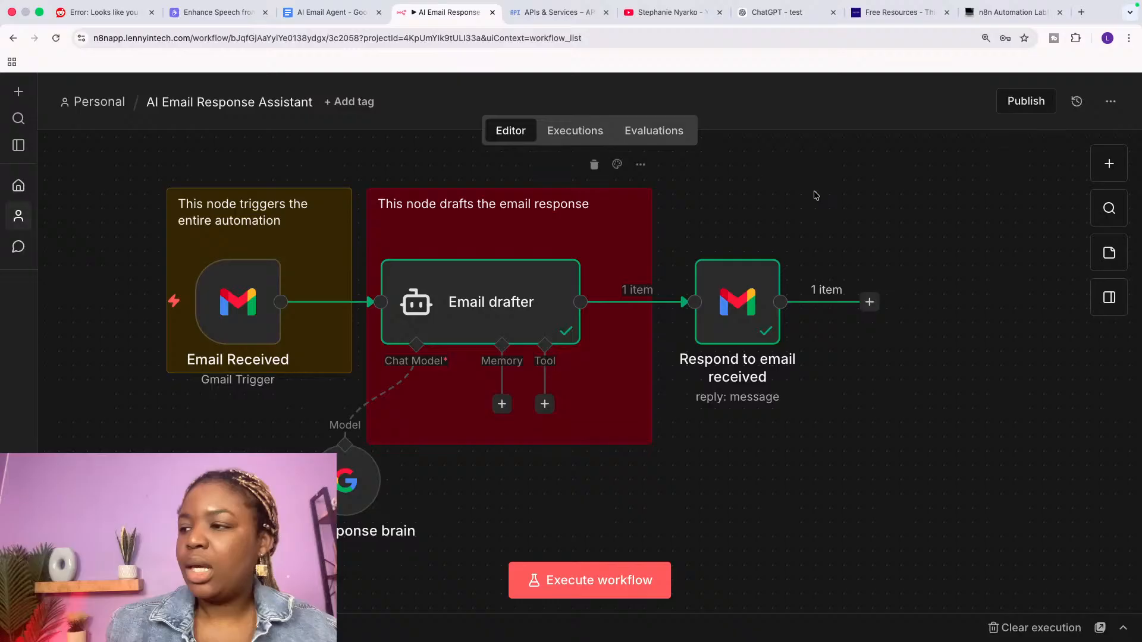
Step: Shorten the red note and place a new sticky note over Respond to email received
drag(603, 444, 604, 376)
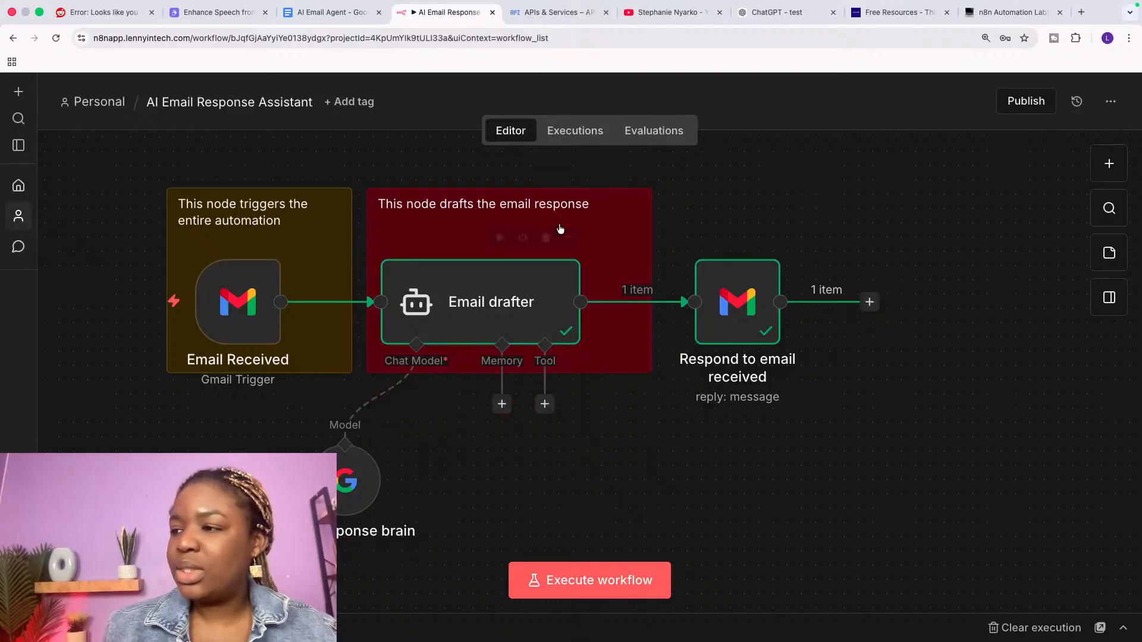
click(1108, 252)
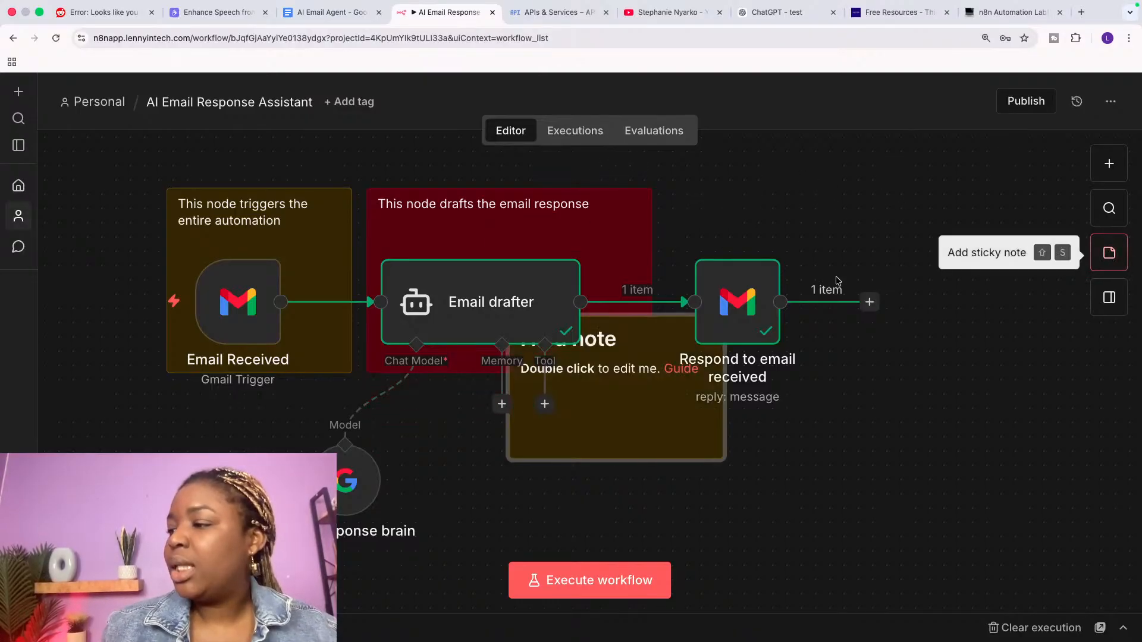
drag(650, 450, 830, 378)
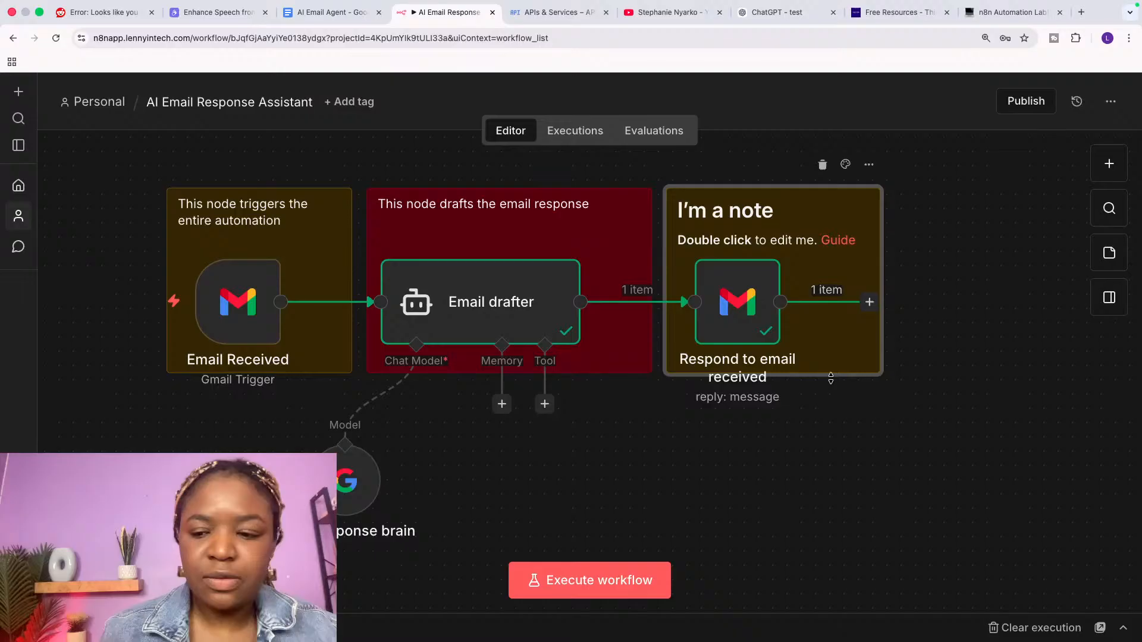
Step: Replace the new note's text with 'This node sends the response'
double_click(758, 209)
key(super+a)
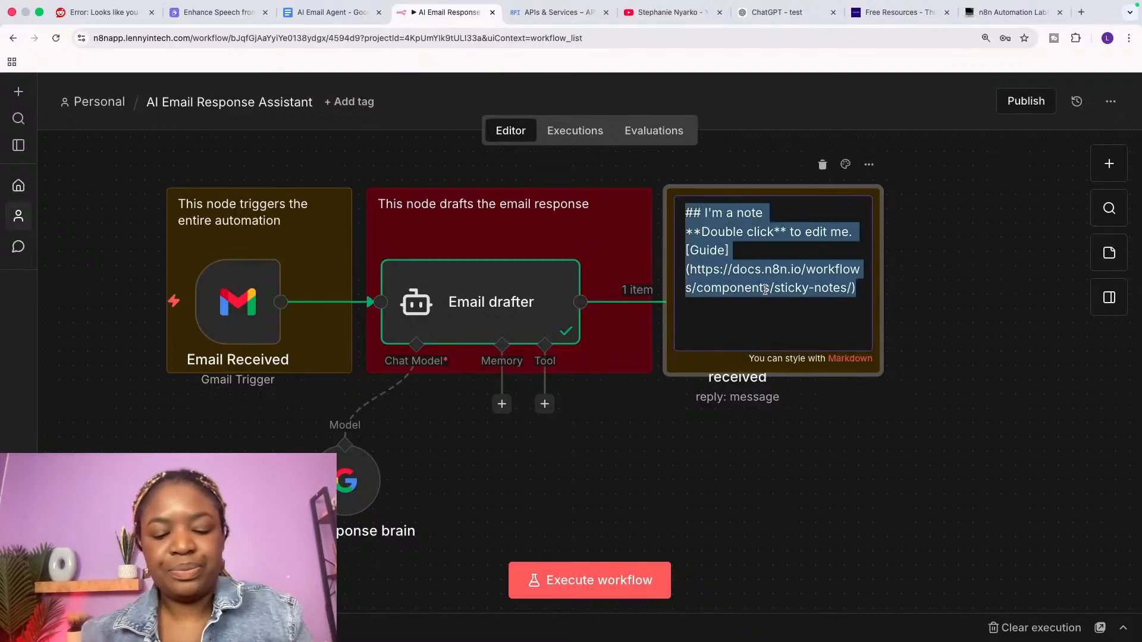
text(t)
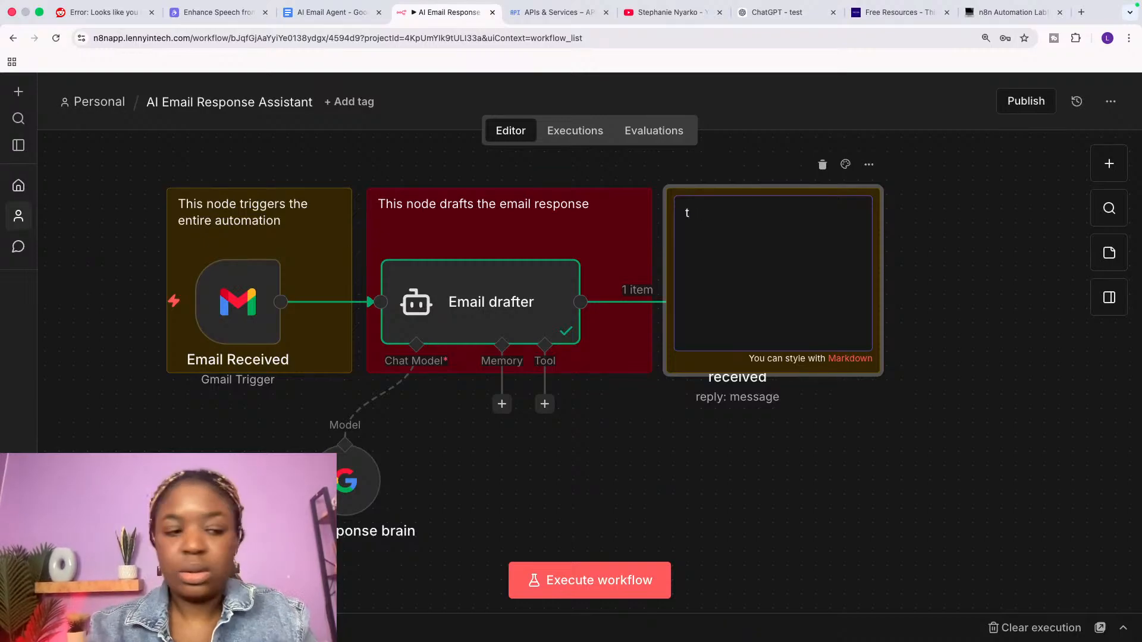
text(his )
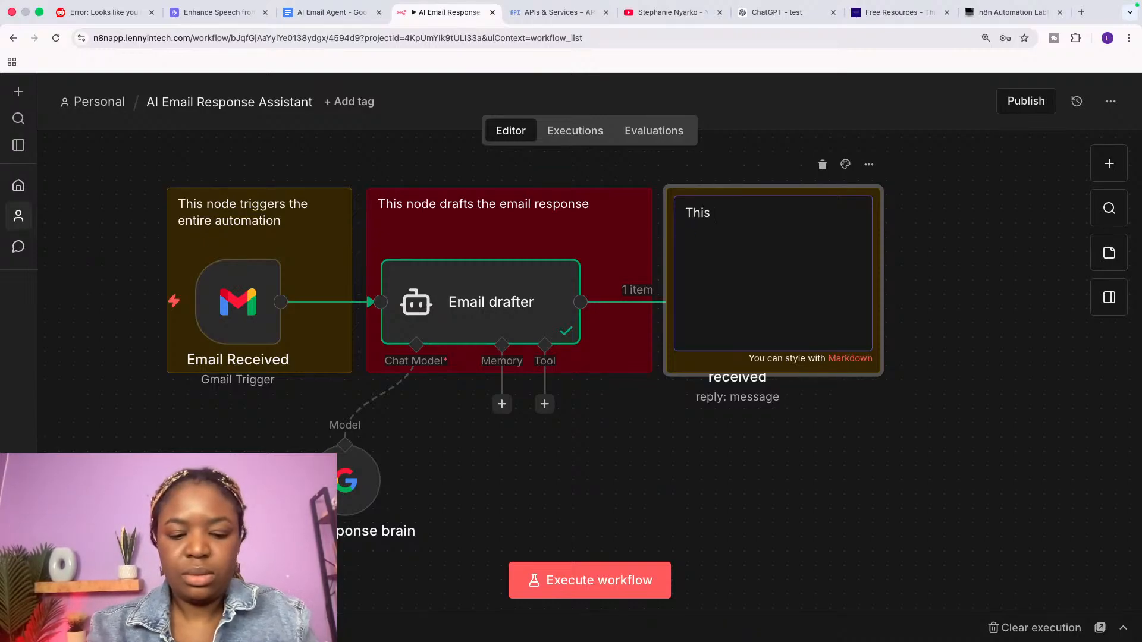
text(This node sends th)
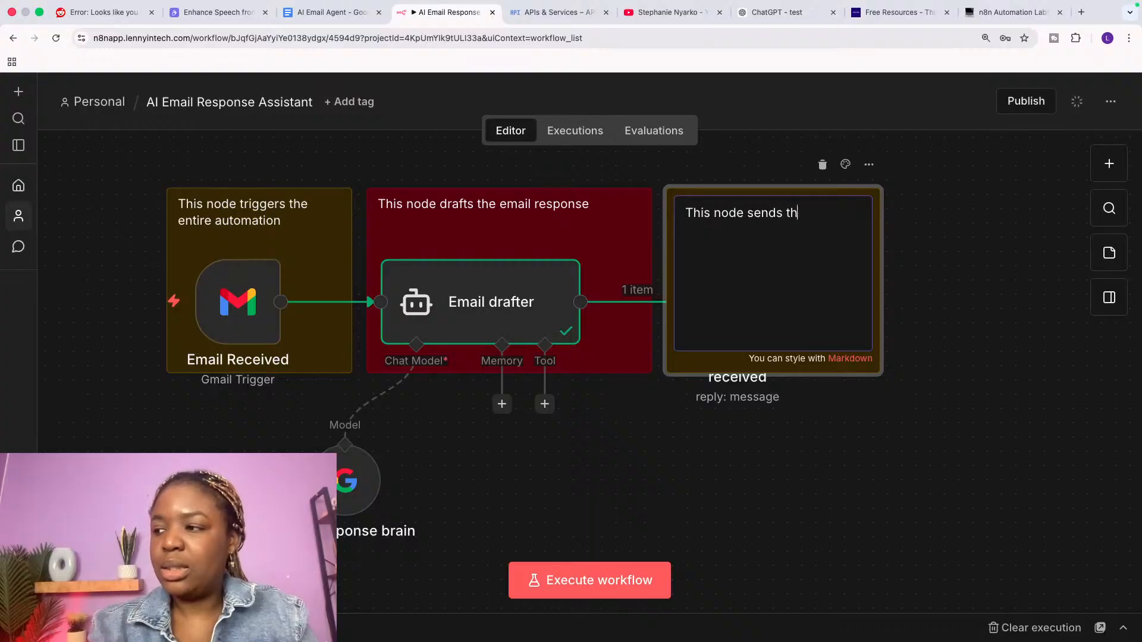
text(e response)
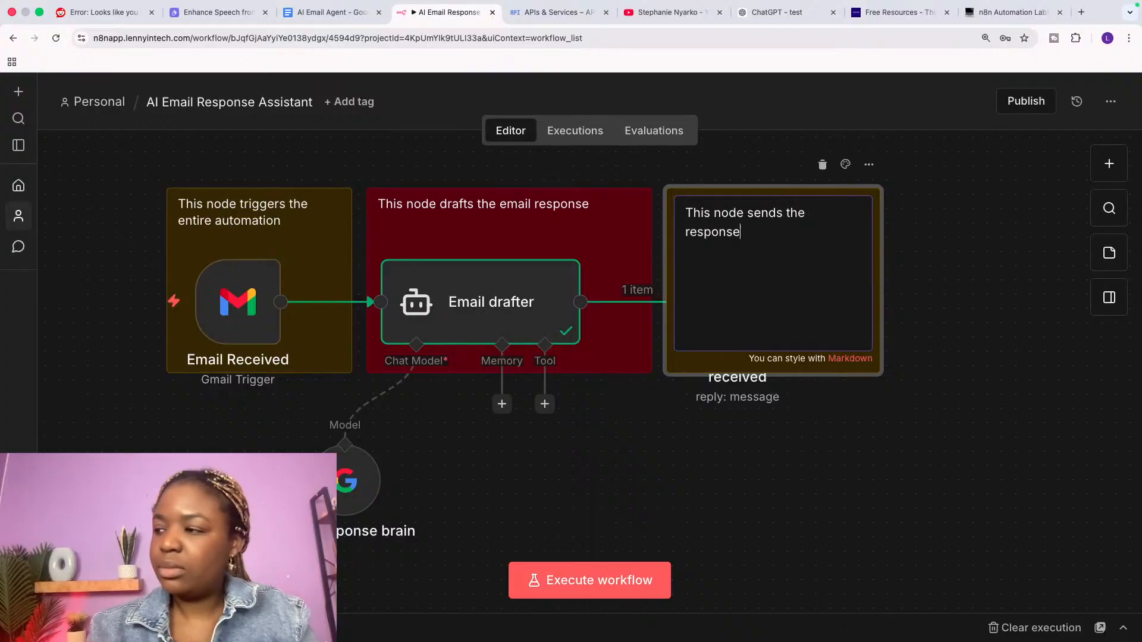
click(998, 304)
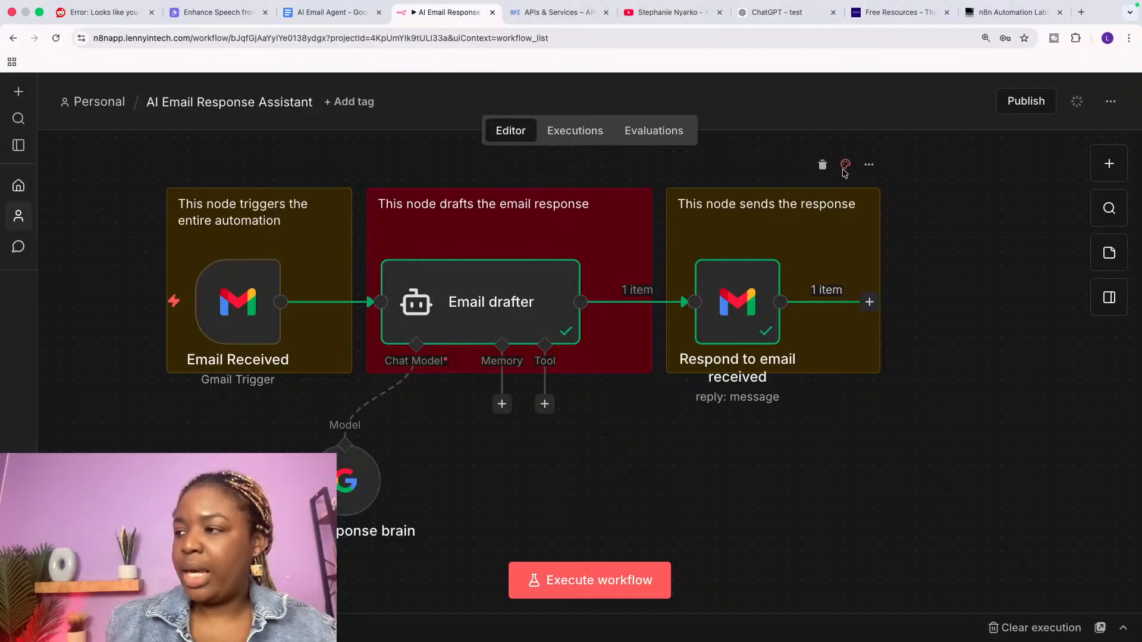
Step: Colour the 'This node sends the response' note dark blue and switch to the YouTube channel tab
click(845, 166)
click(858, 149)
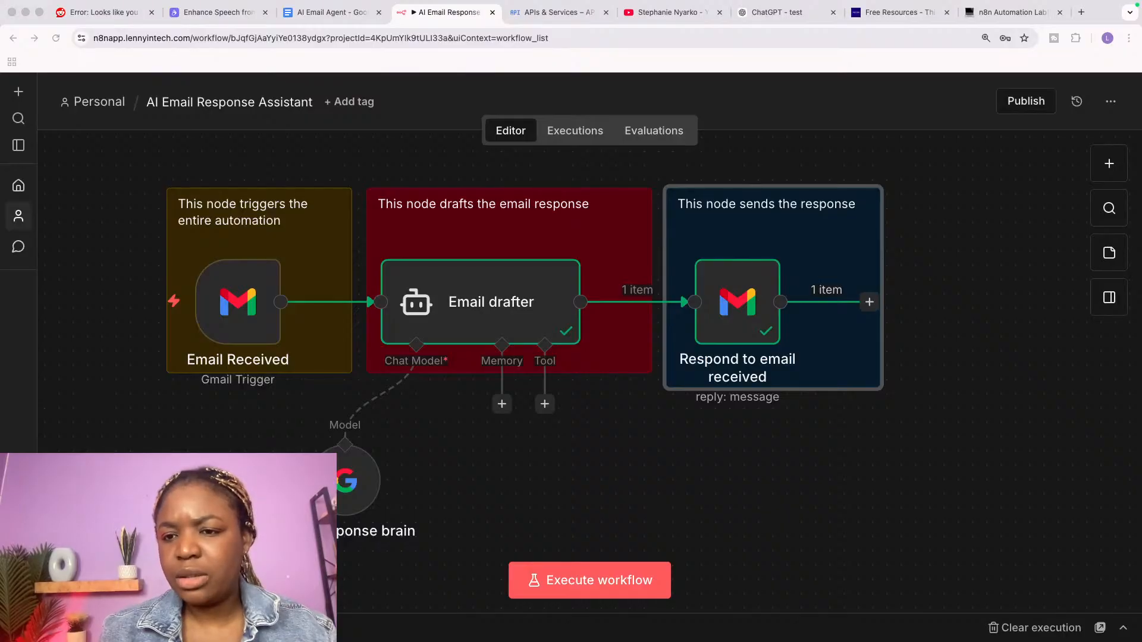
click(672, 13)
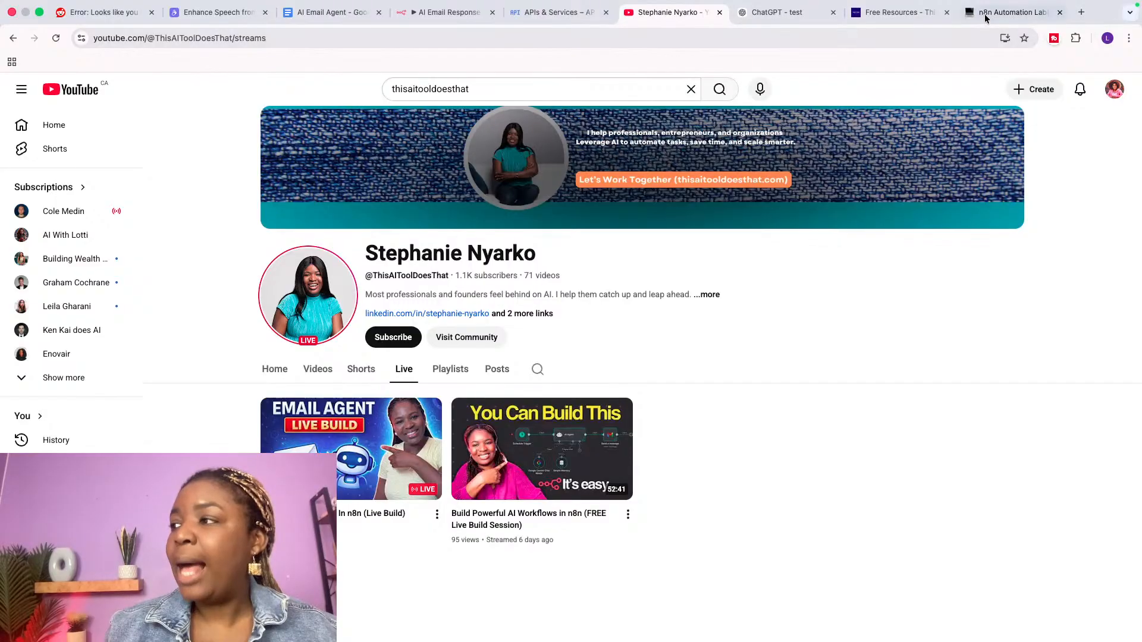
click(446, 12)
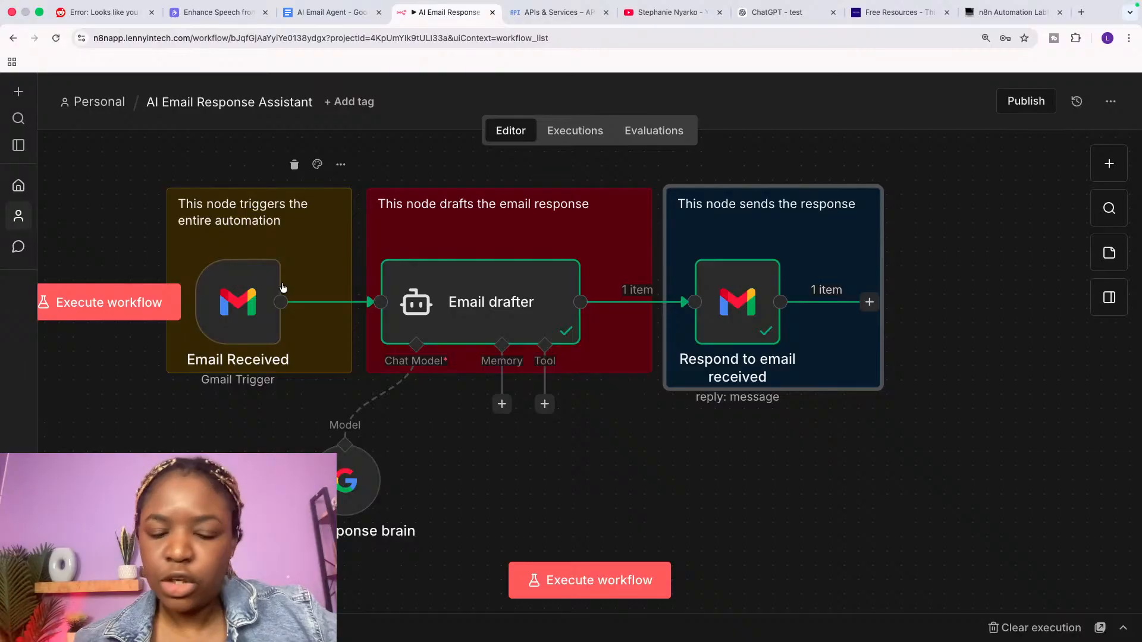
click(656, 18)
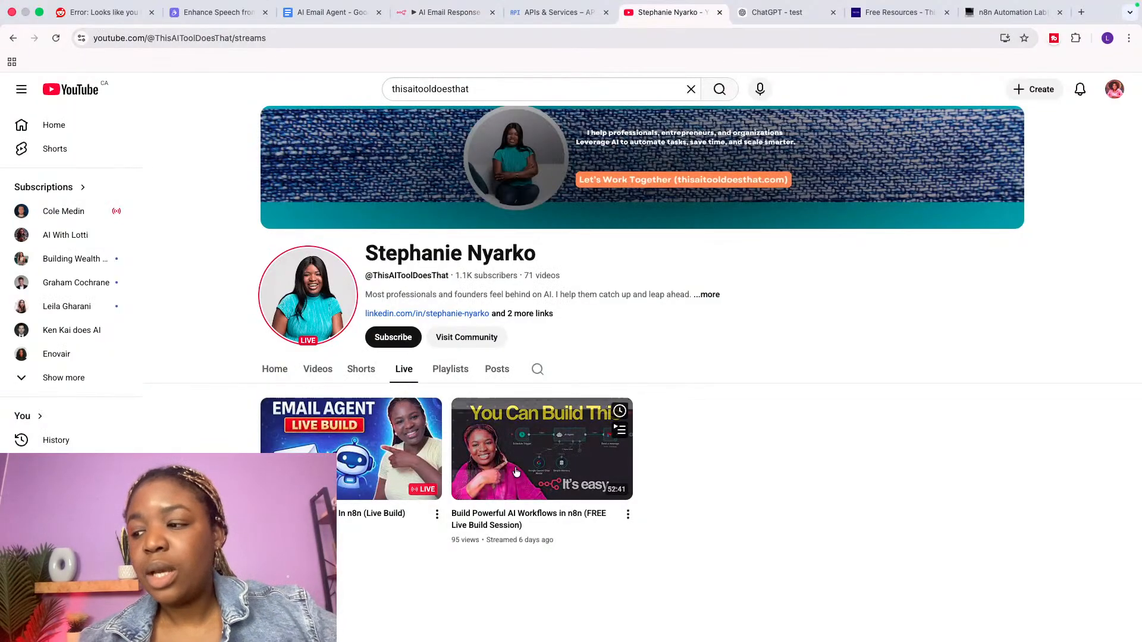
mouse_move(565, 476)
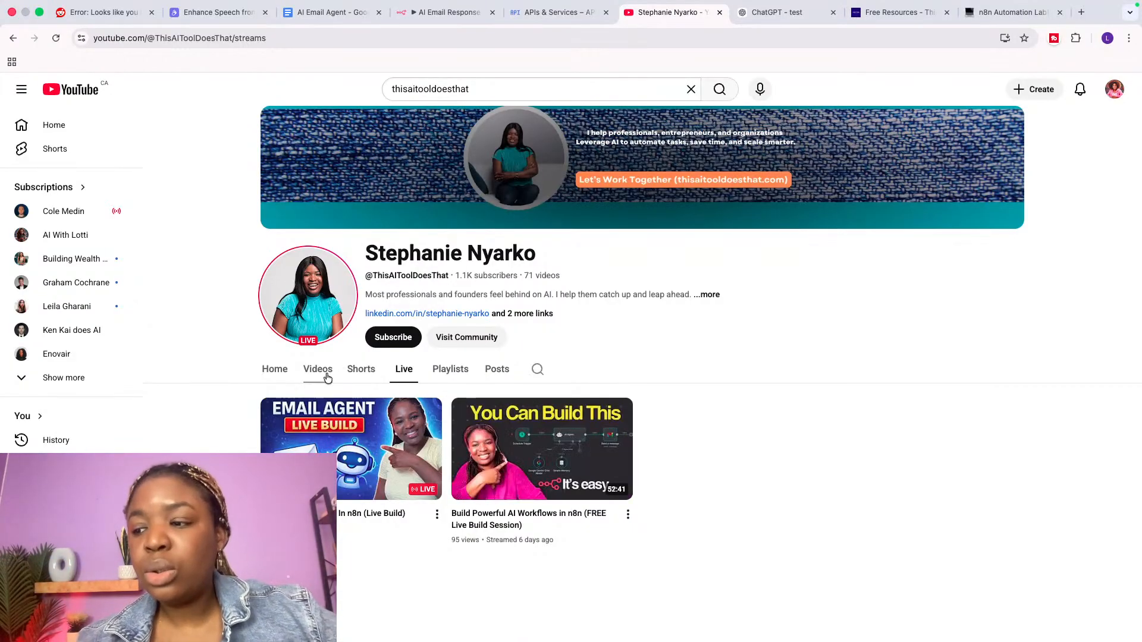
Step: Browse the channel's Videos and Home tabs, ending on the Videos grid of recent uploads
click(326, 372)
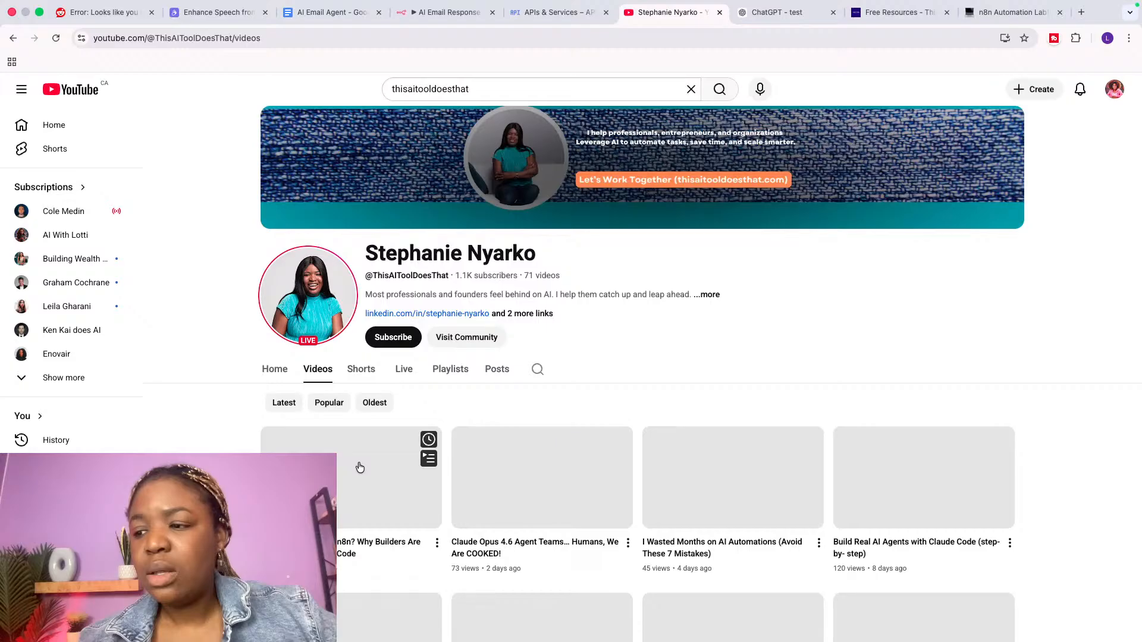
scroll(360, 467, down, 1)
click(275, 334)
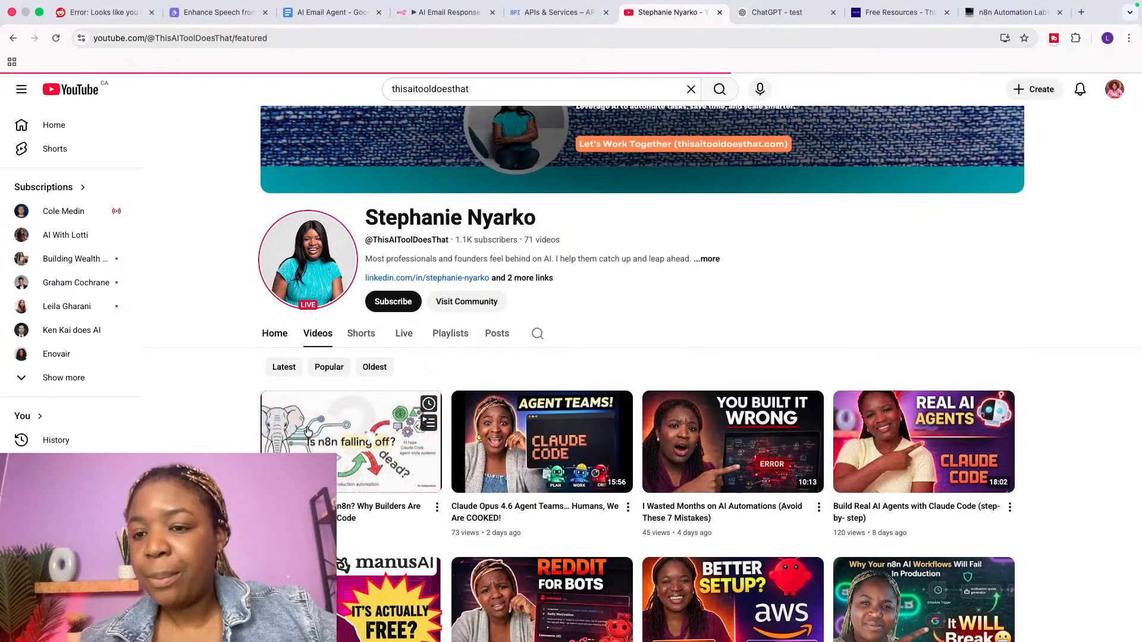
scroll(434, 536, down, 2)
scroll(423, 530, up, 1)
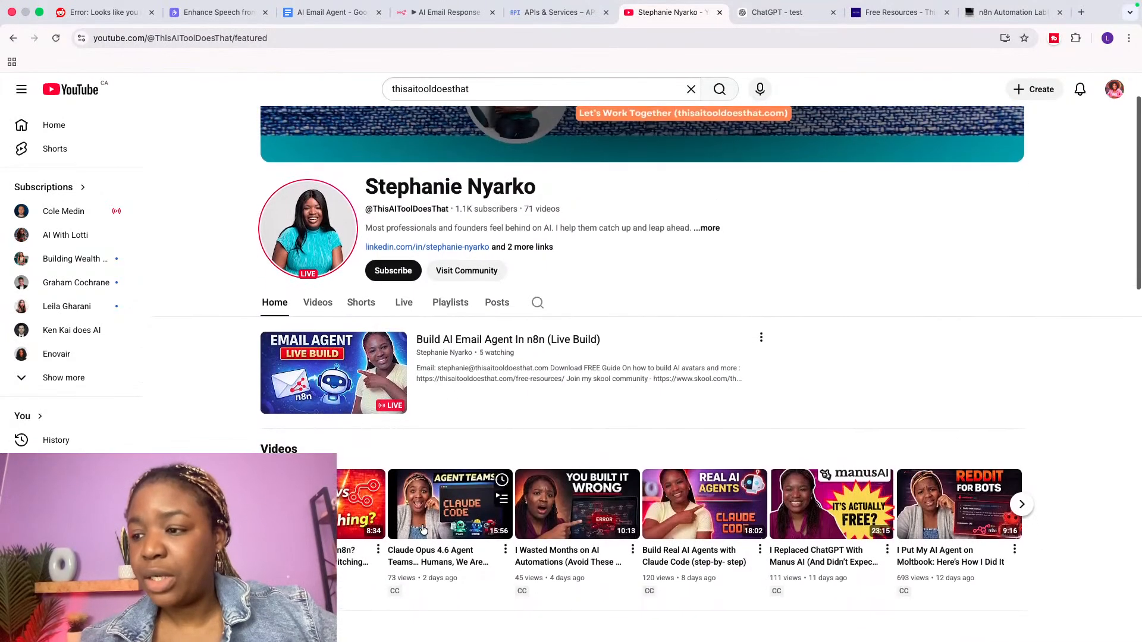
scroll(422, 528, down, 5)
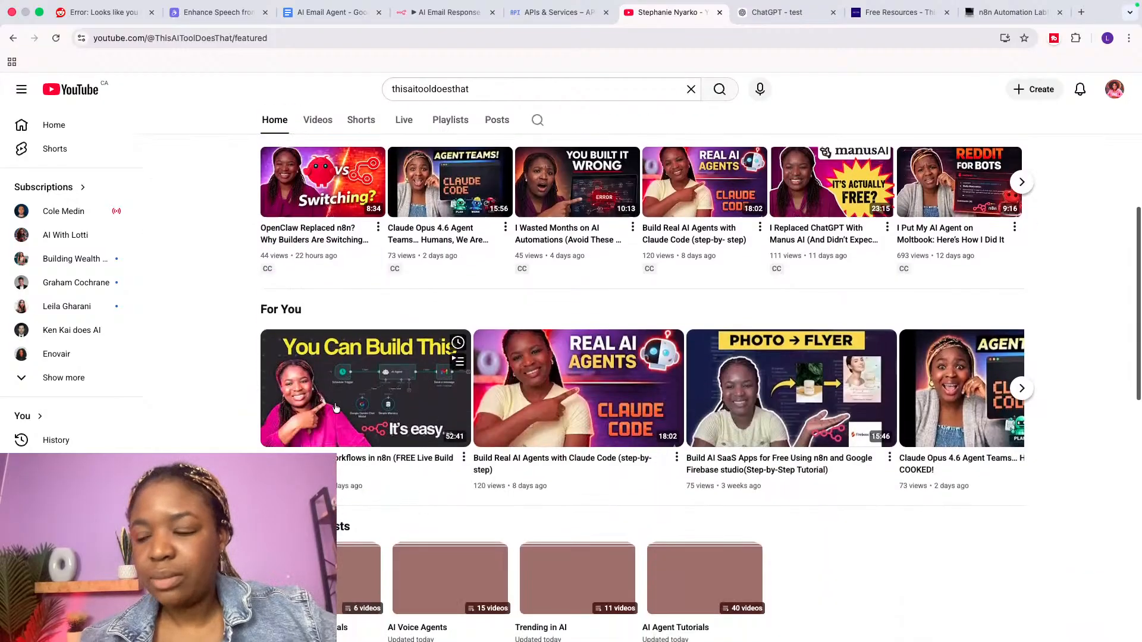
scroll(575, 105, up, 6)
click(318, 369)
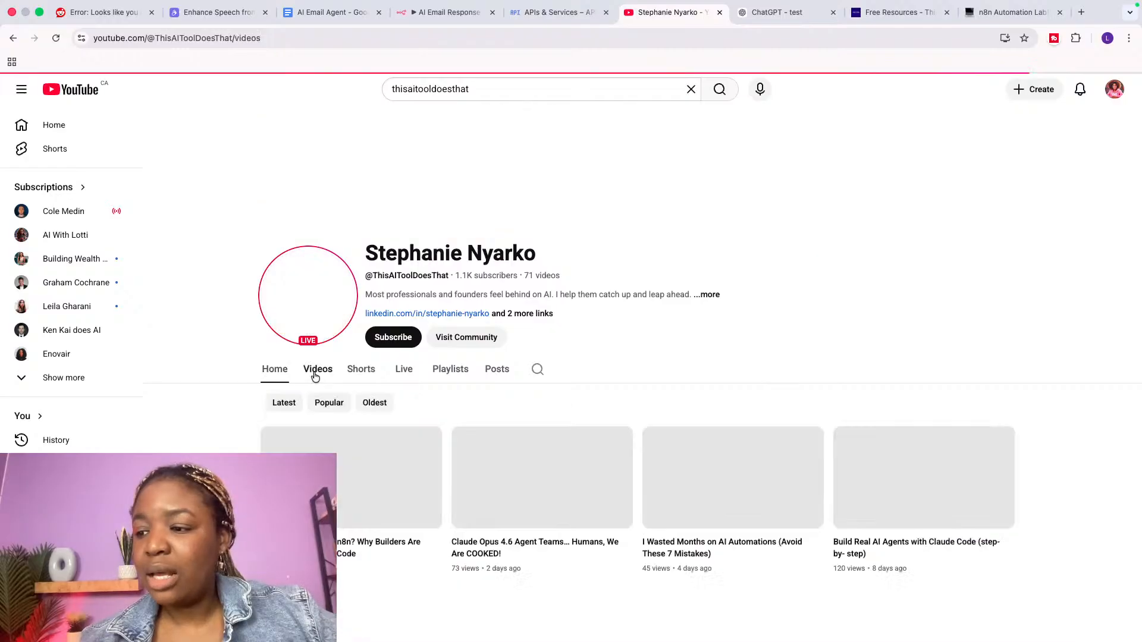
scroll(376, 497, down, 14)
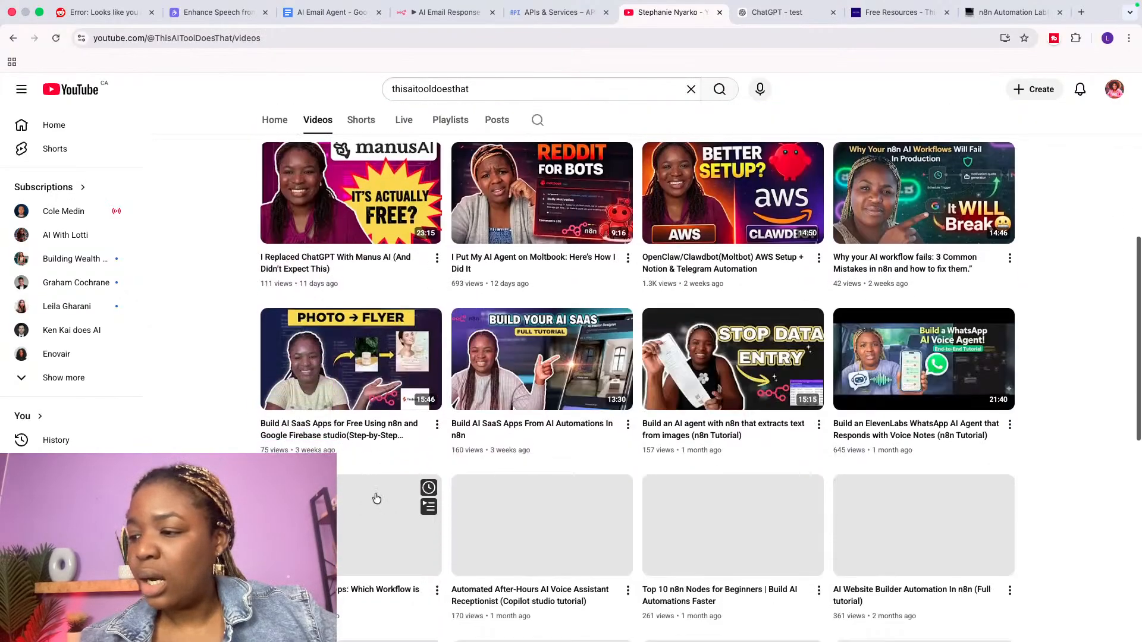
scroll(375, 497, down, 5)
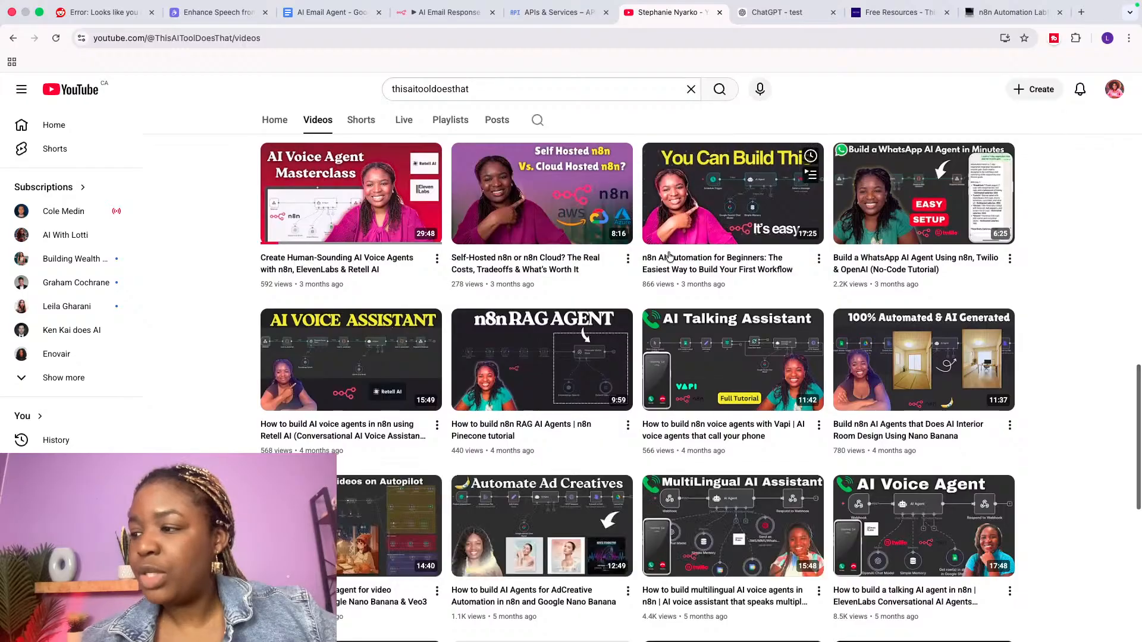
mouse_move(711, 191)
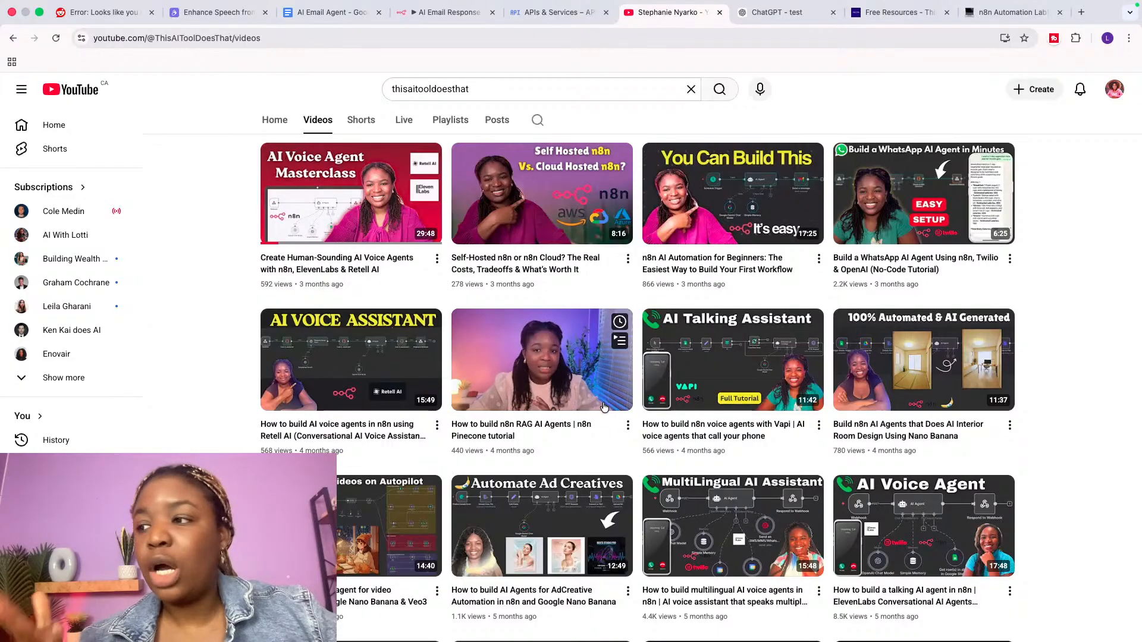
scroll(603, 406, up, 15)
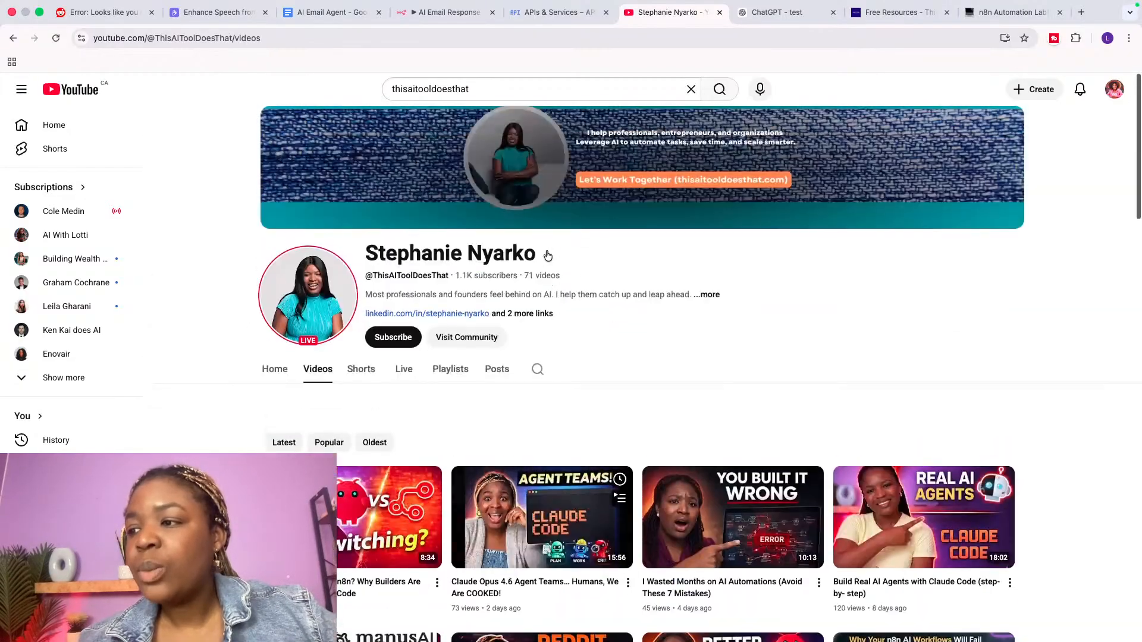
click(528, 313)
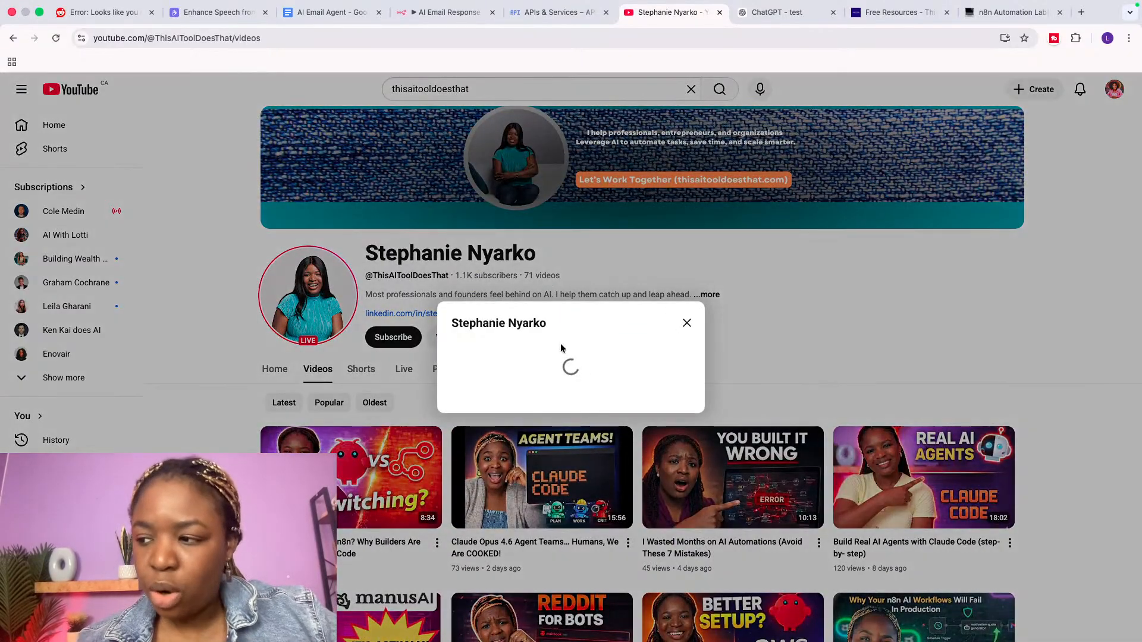
scroll(576, 416, down, 5)
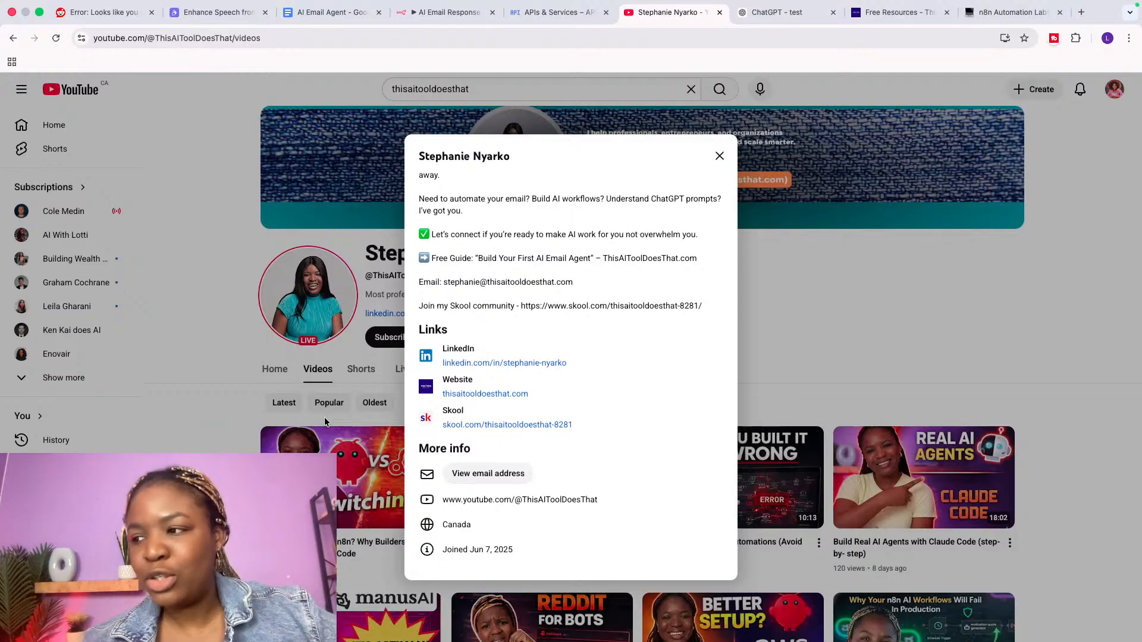
click(719, 157)
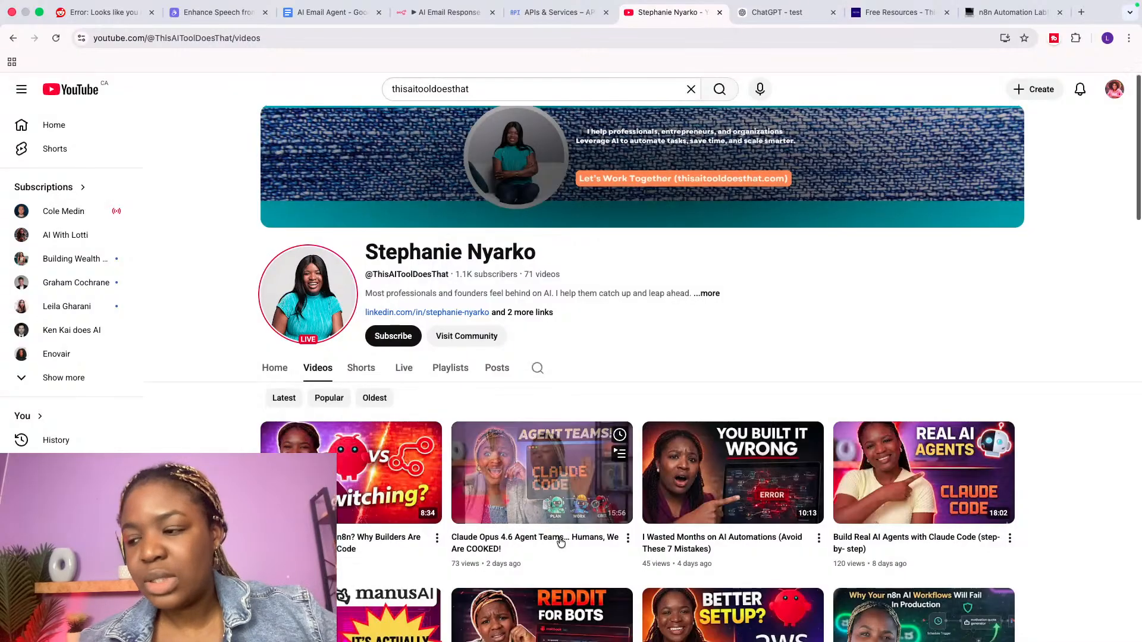
scroll(546, 549, down, 8)
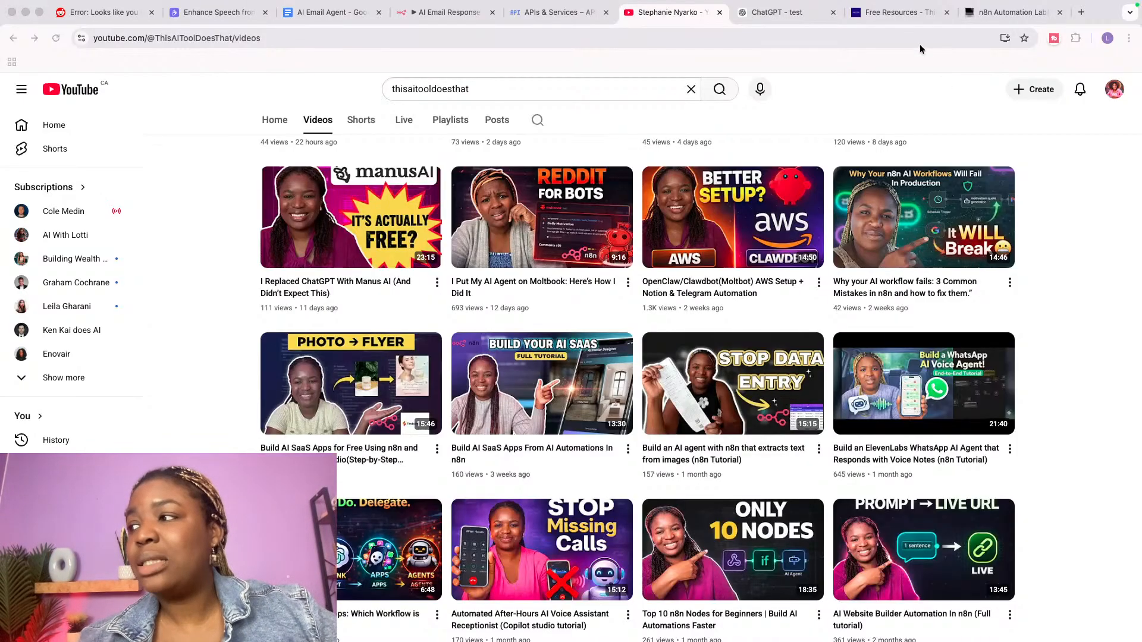
Step: Glance over the thisaitooldoesthat.com Free Resources page, then return to the 'AI Email Response Assistant' workflow
click(892, 20)
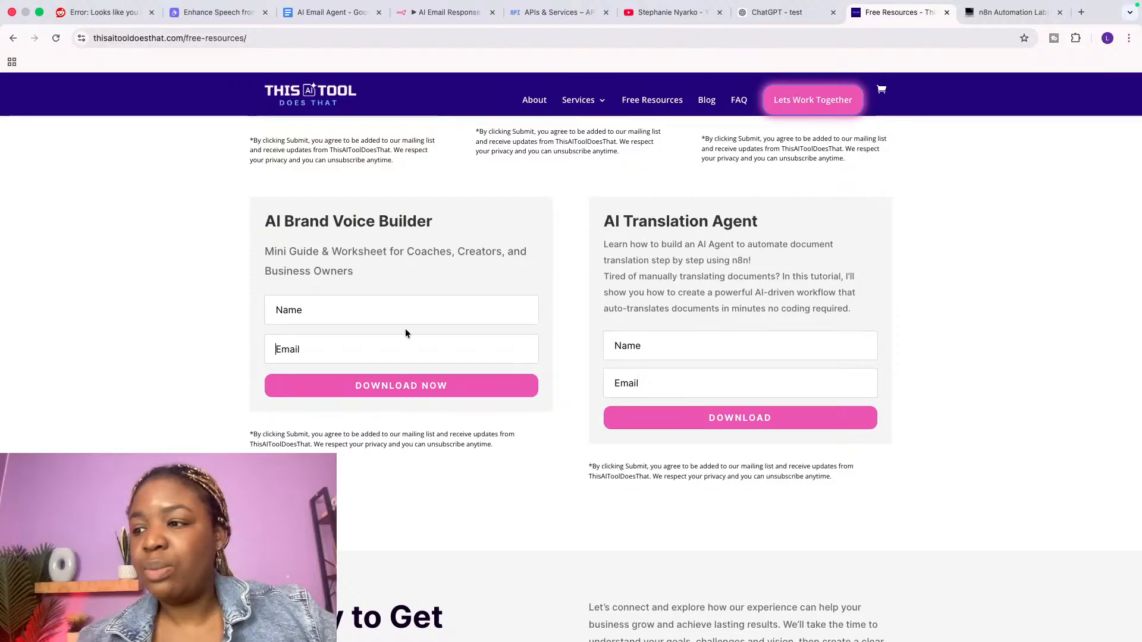
scroll(405, 333, up, 7)
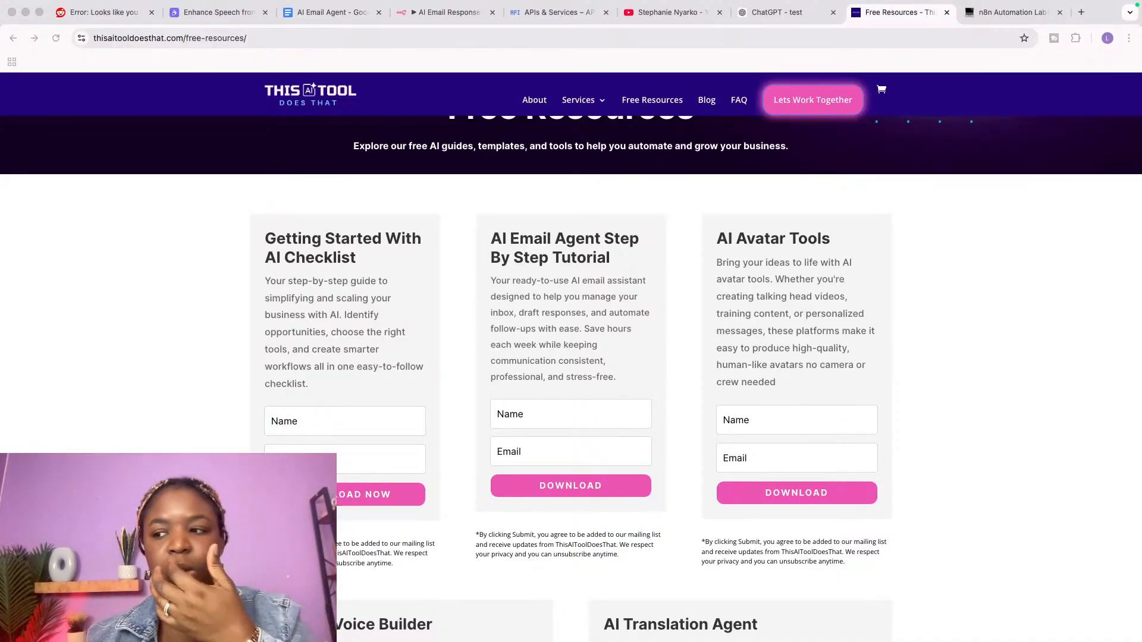
click(446, 13)
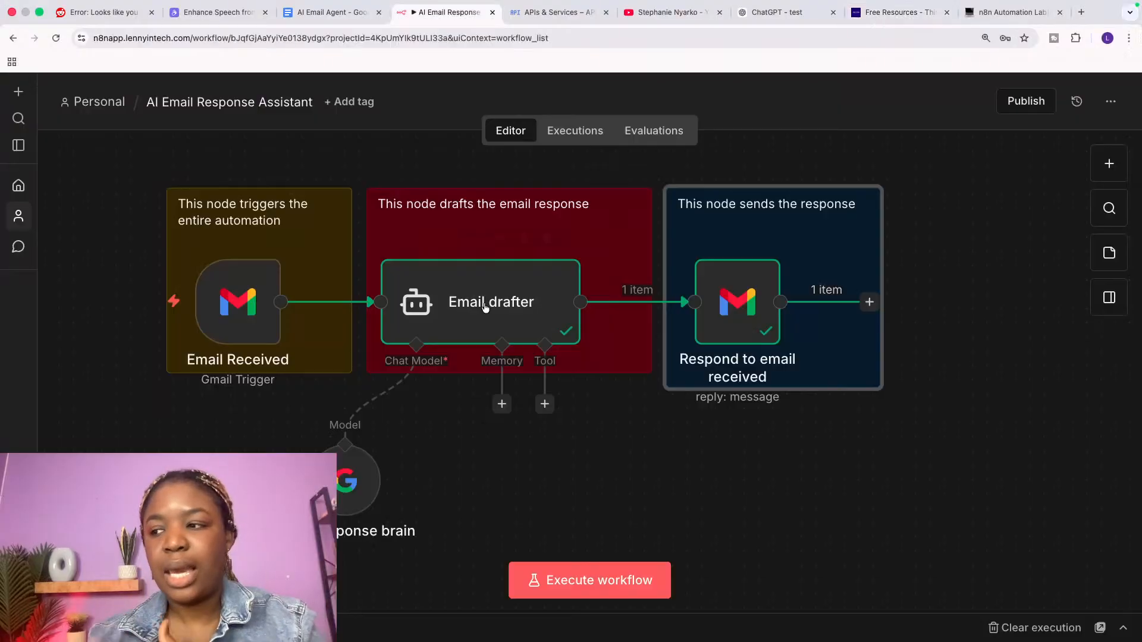